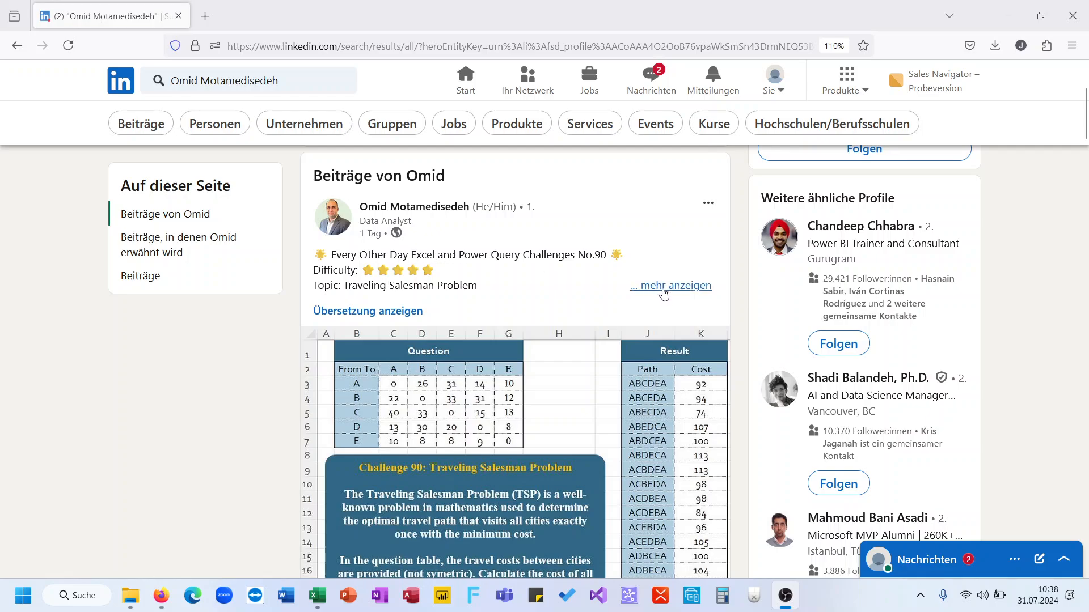
# Step: Expand and read the Traveling Salesman Problem challenge post and its question table
pyautogui.click(663, 293)
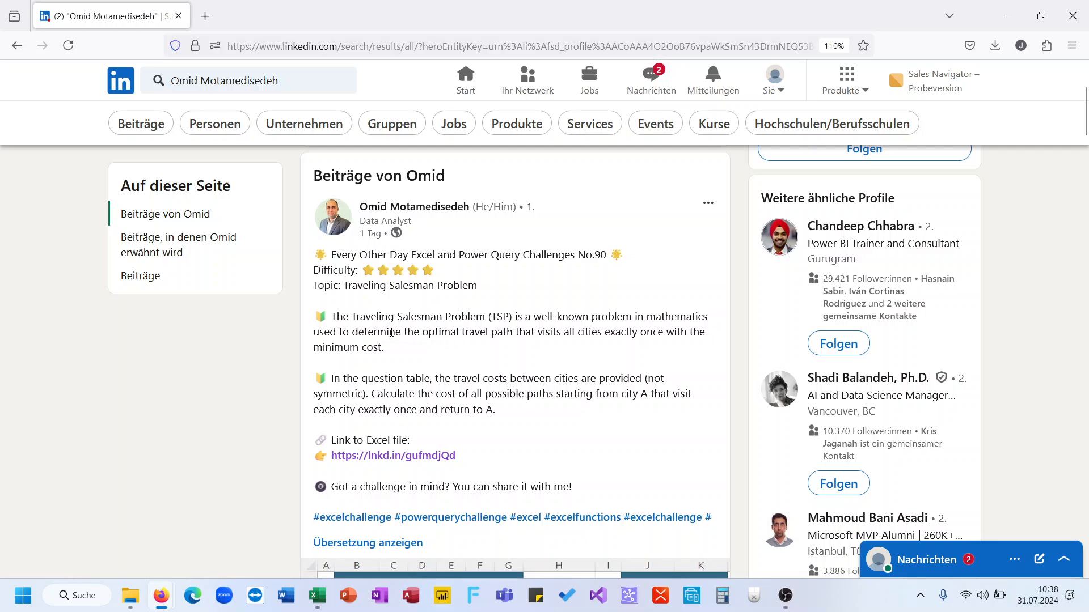
pyautogui.scroll(-1, 487, 328)
pyautogui.scroll(-1, 487, 327)
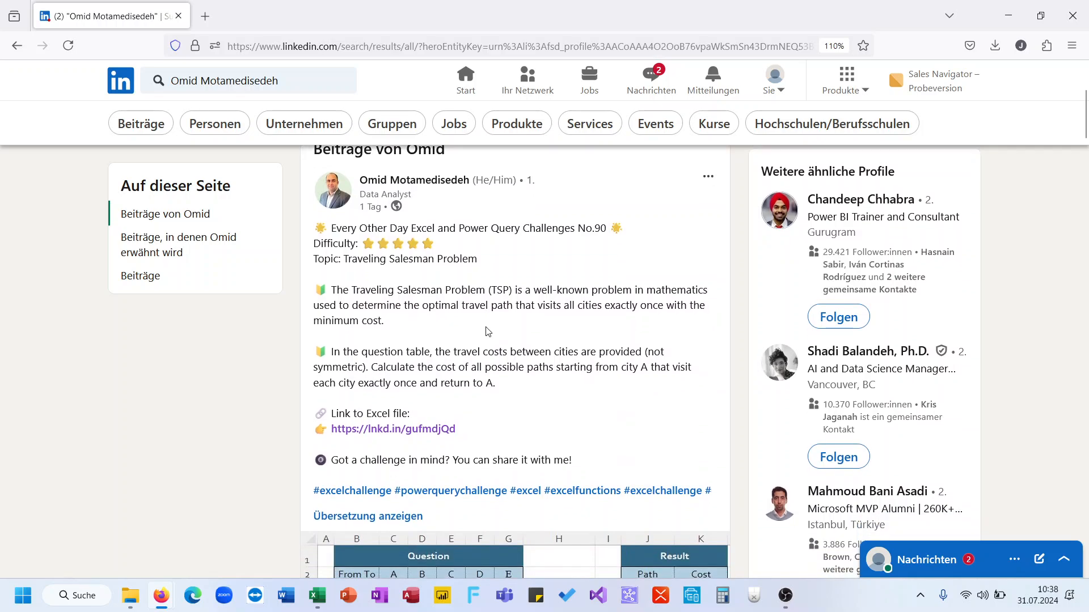
pyautogui.scroll(-4, 486, 332)
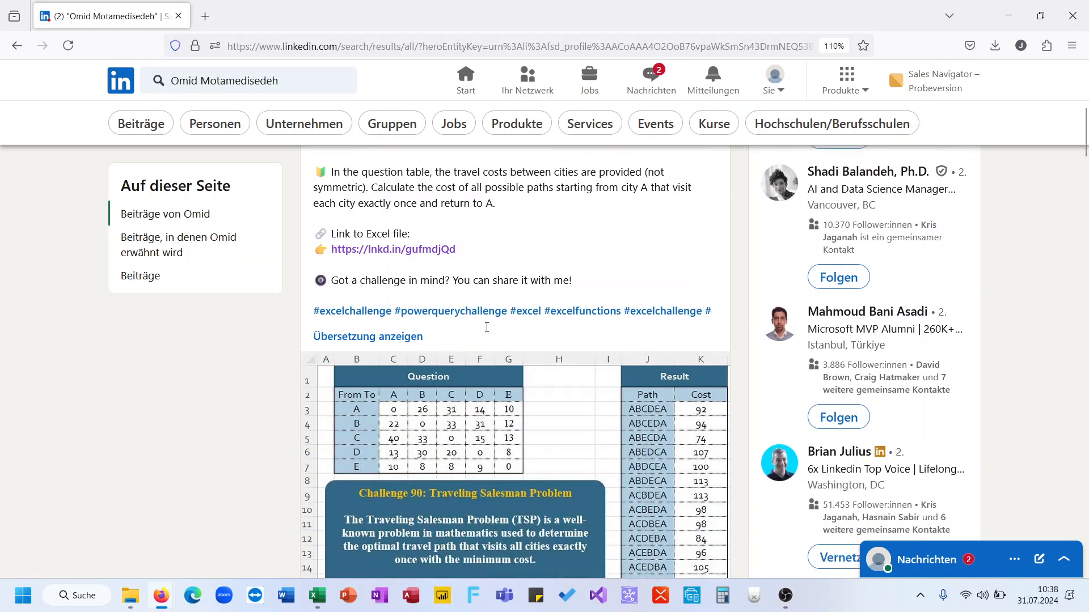
pyautogui.scroll(-1, 486, 332)
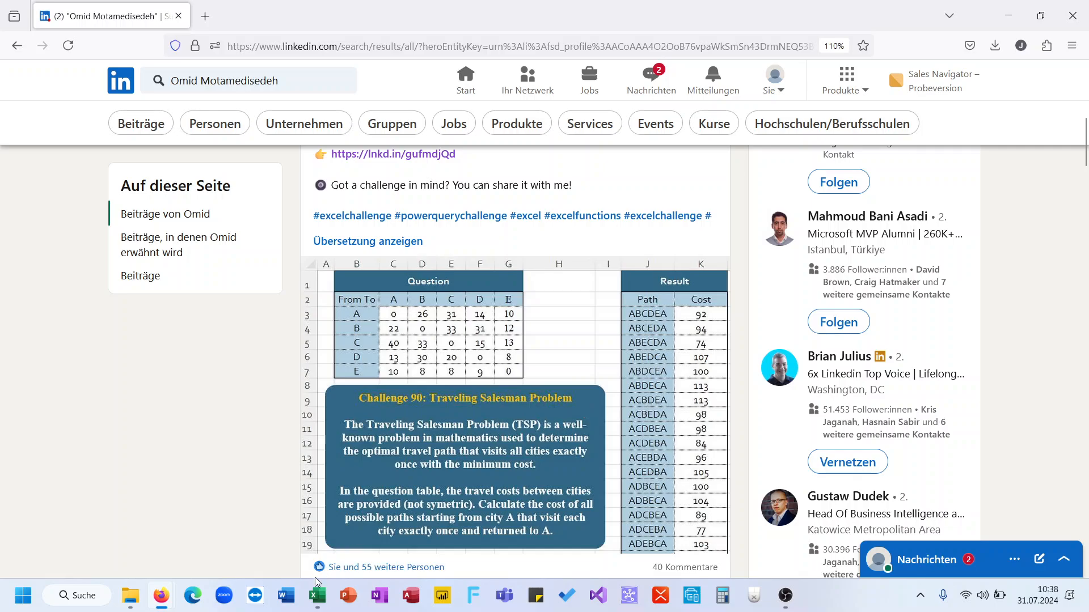
pyautogui.moveTo(311, 597)
# Step: Switch to the CH-090 TSP workbook and inspect the existing Lambda and All in 1 solution formulas
pyautogui.click(368, 533)
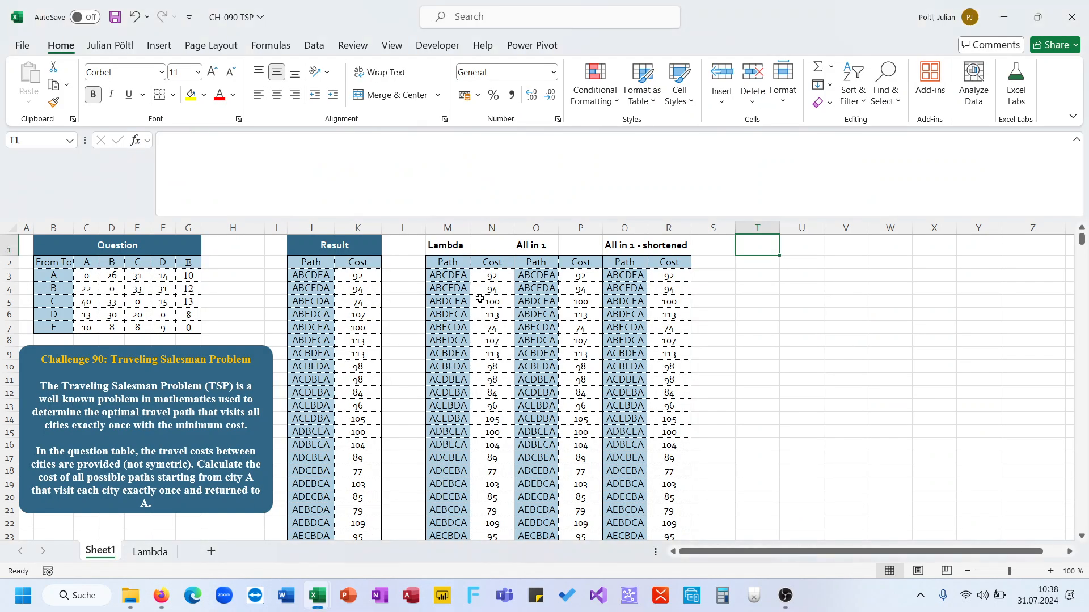
pyautogui.click(451, 263)
pyautogui.click(528, 261)
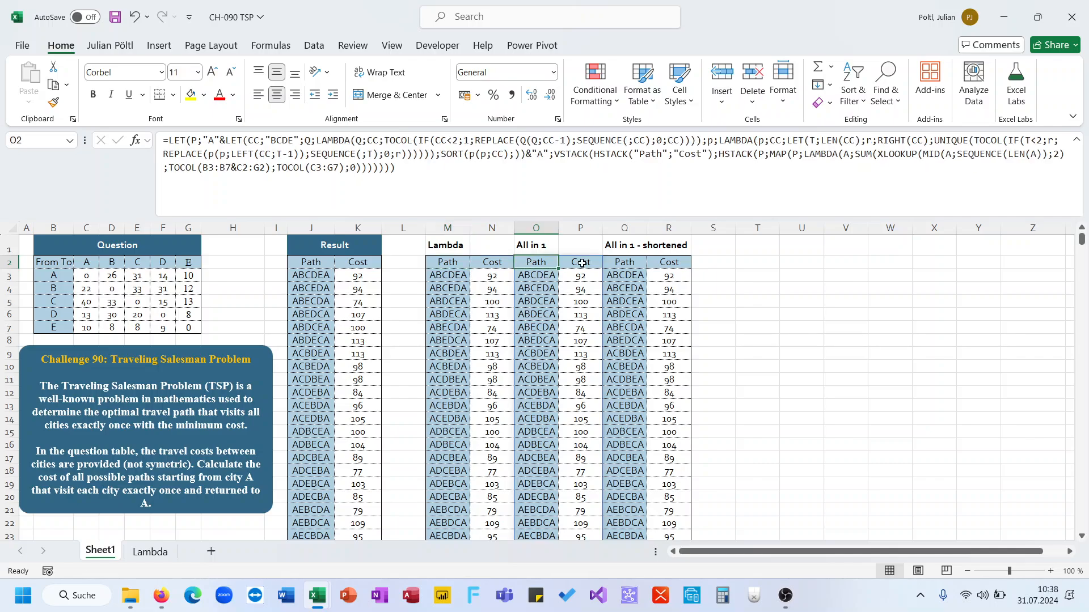
pyautogui.click(622, 261)
# Step: Insert several blank columns in front of the Lambda solution table
pyautogui.click(413, 229)
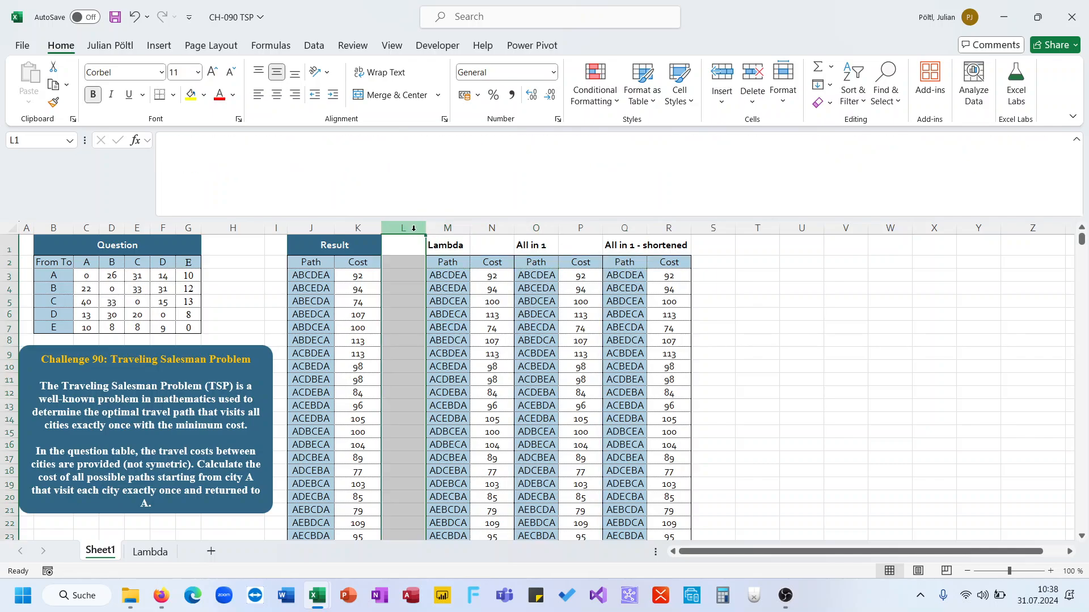
pyautogui.hotkey('ctrl', '+')
pyautogui.hotkey('ctrl', '+')
pyautogui.hotkey('ctrl', '+')
pyautogui.hotkey('ctrl', '+')
pyautogui.hotkey('ctrl', '+')
pyautogui.hotkey('ctrl', '+')
pyautogui.hotkey('ctrl', '+')
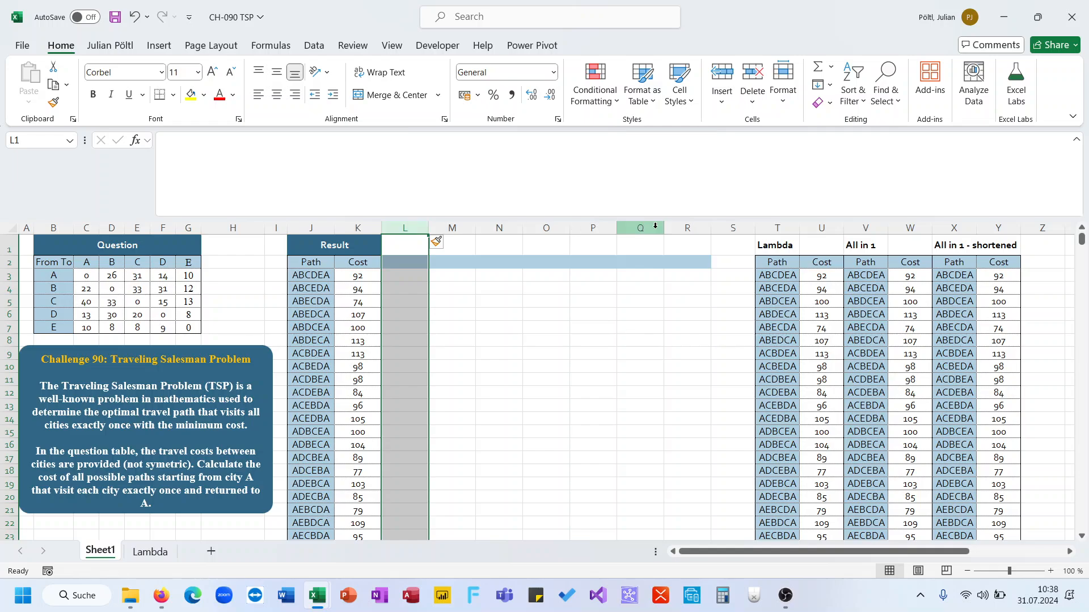
# Step: Remove the fill color from the new columns L through R
pyautogui.click(681, 227)
pyautogui.moveTo(681, 227); pyautogui.dragTo(418, 240)
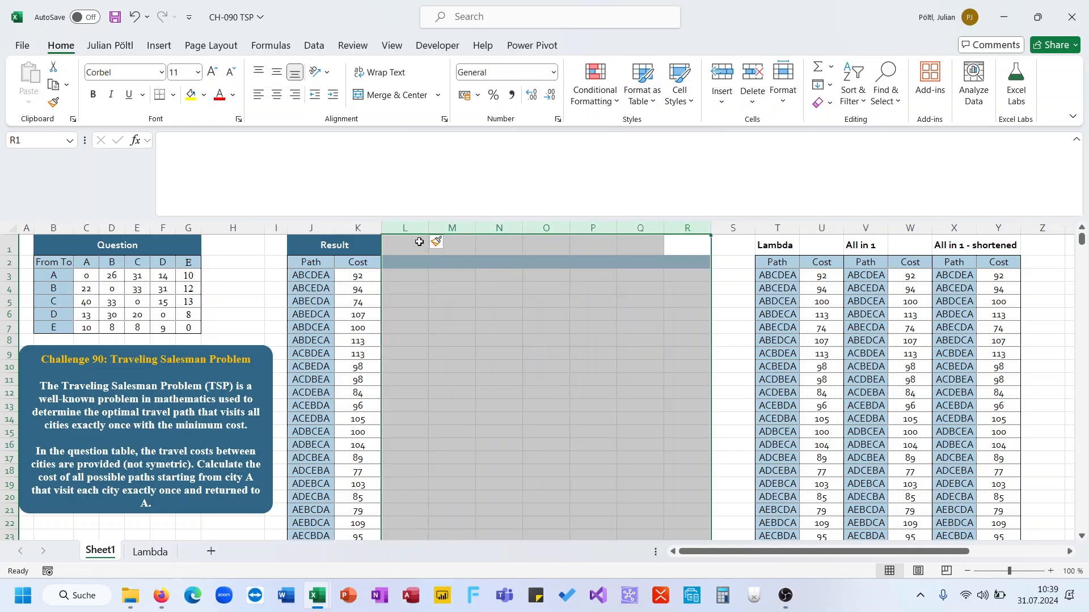
pyautogui.press('h')
pyautogui.press('h')
pyautogui.press('n')
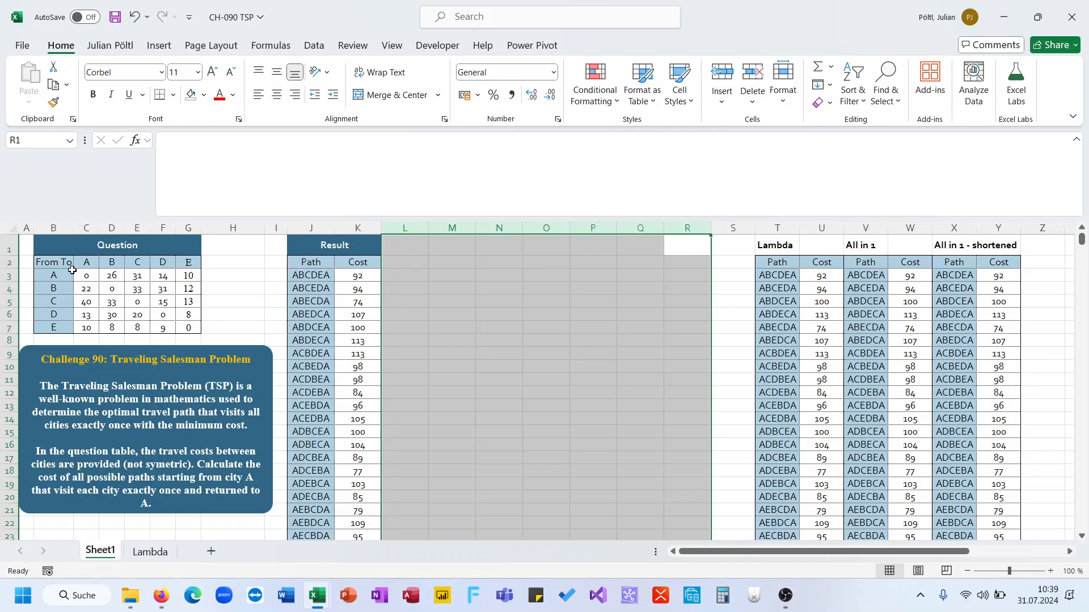
# Step: Enter AA in cell L3 and check the cost matrix's row and column labels
pyautogui.click(400, 272)
pyautogui.write('AA')
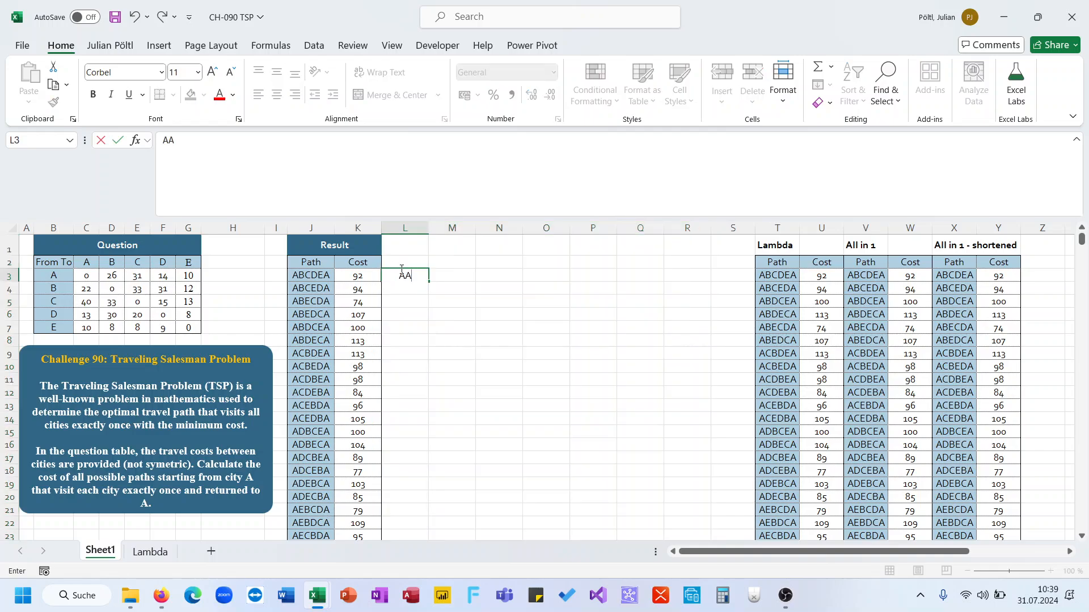
pyautogui.press('Tab')
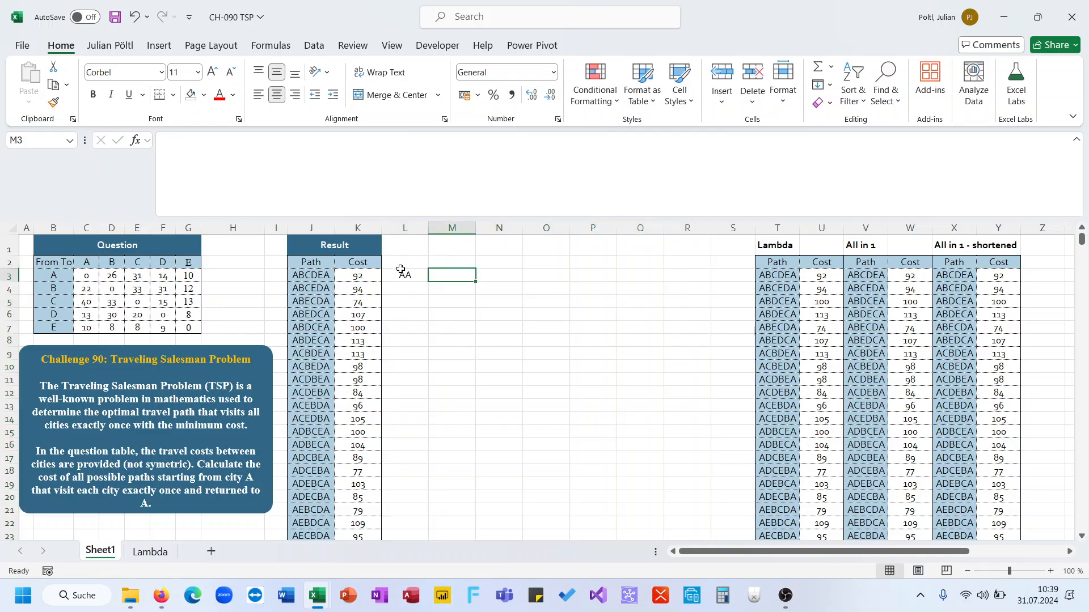
pyautogui.click(57, 279)
pyautogui.click(85, 277)
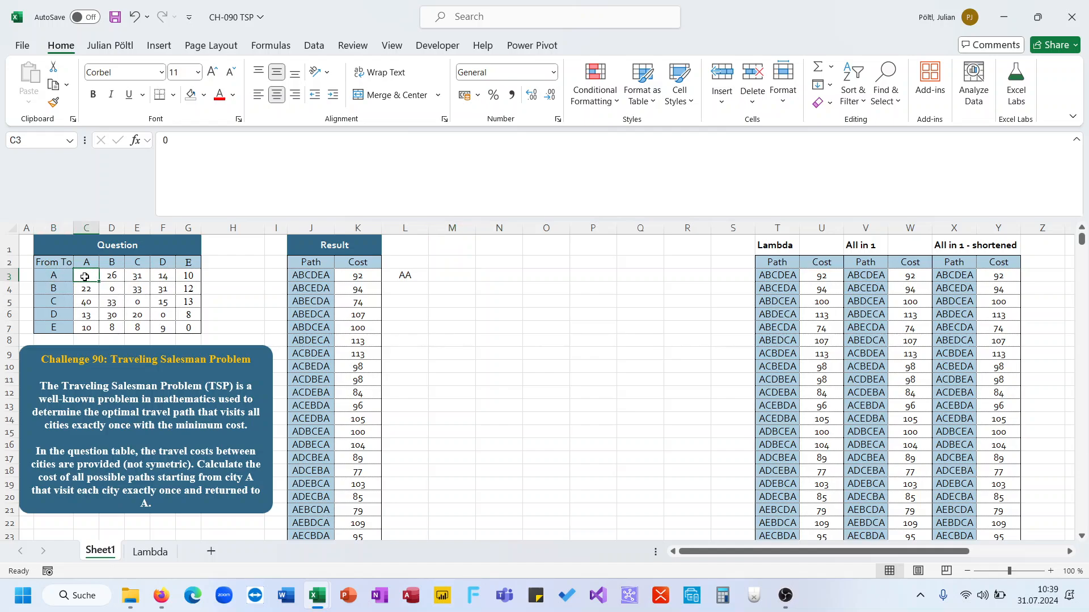
pyautogui.click(53, 276)
pyautogui.click(85, 264)
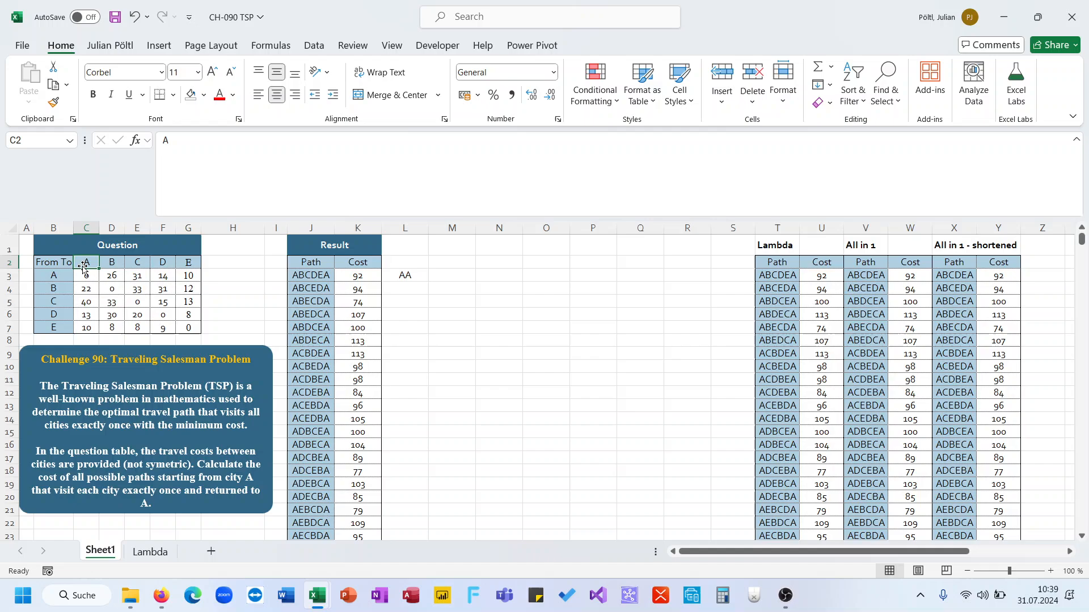
# Step: Enter =XLOOKUP(L3;B3:B7&C2:G2;C3:G7) in M3 to look up a segment's cost
pyautogui.click(452, 280)
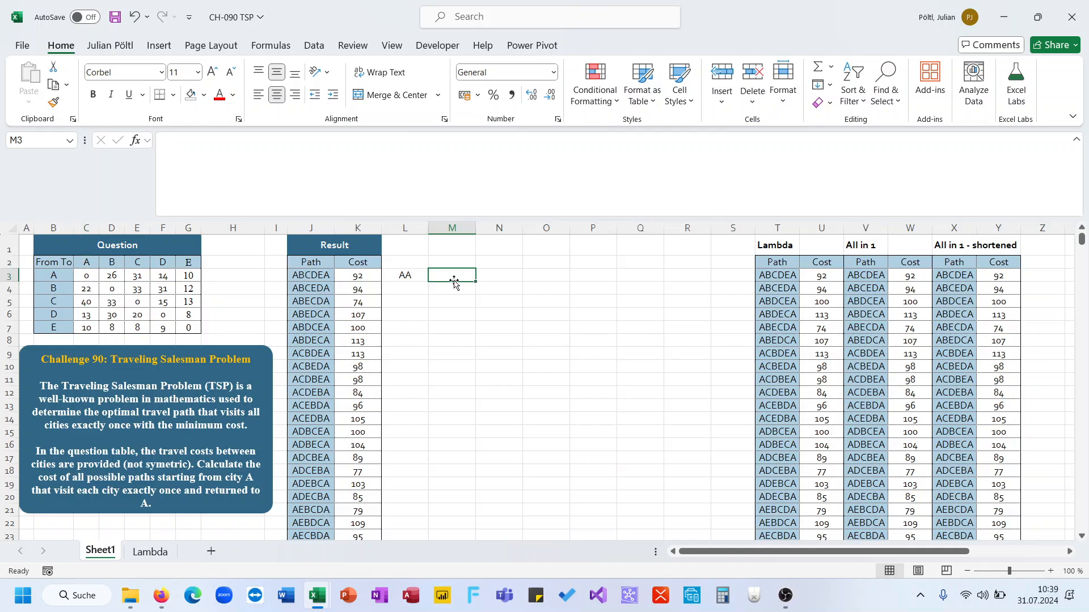
pyautogui.write('=xl')
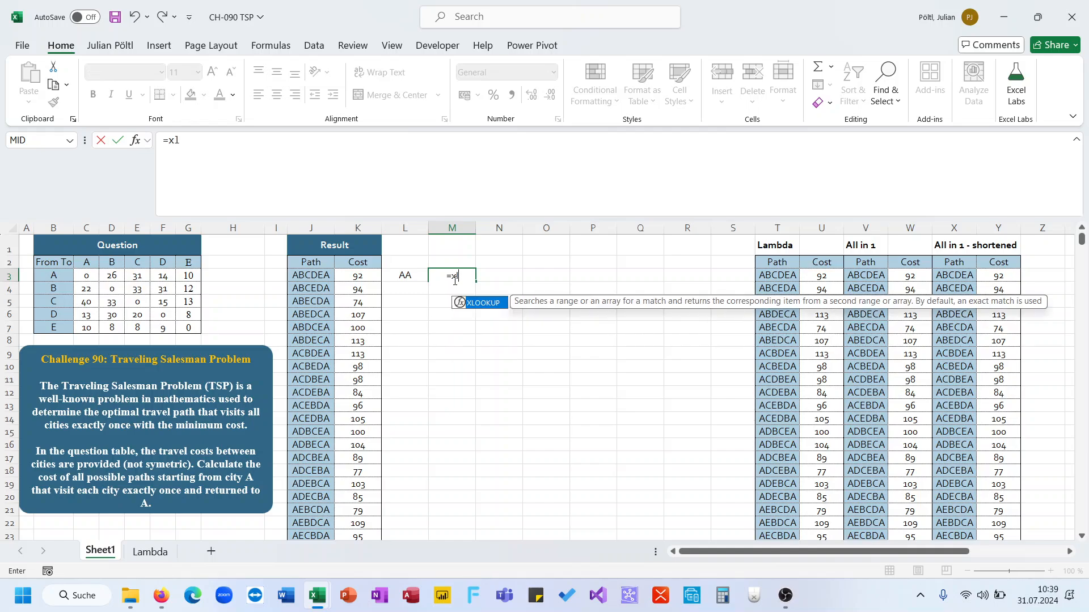
pyautogui.press('Tab')
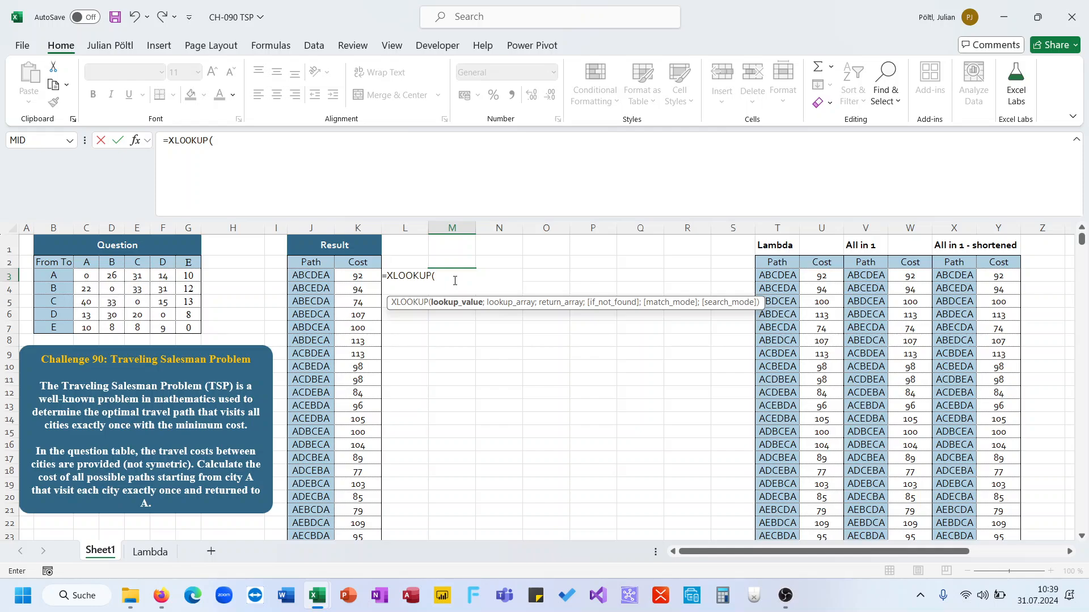
pyautogui.press('Left')
pyautogui.write(';')
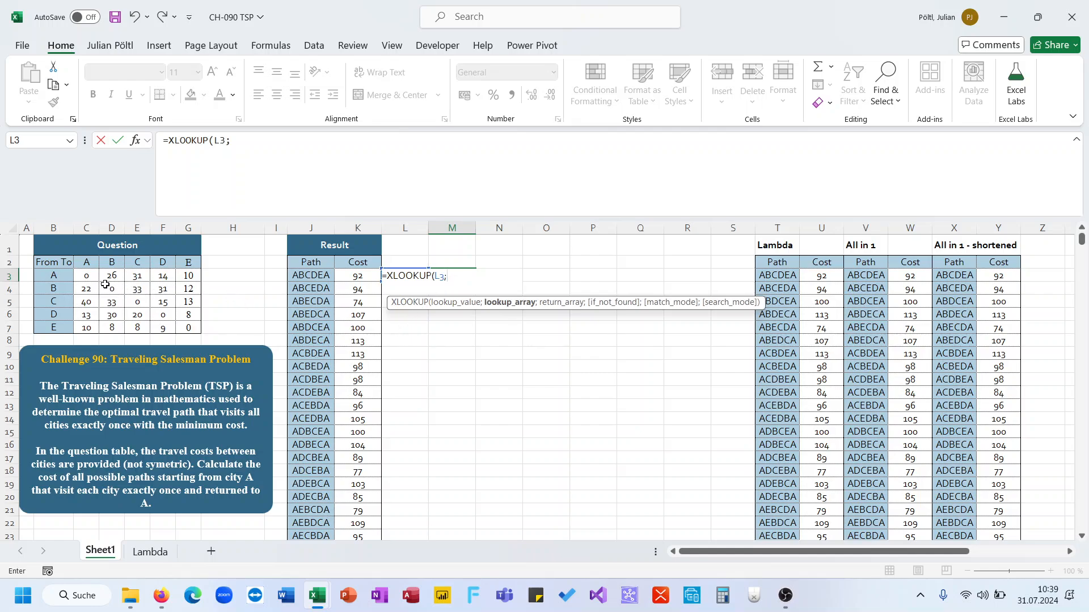
pyautogui.click(62, 278)
pyautogui.moveTo(62, 277); pyautogui.dragTo(62, 327)
pyautogui.write('&')
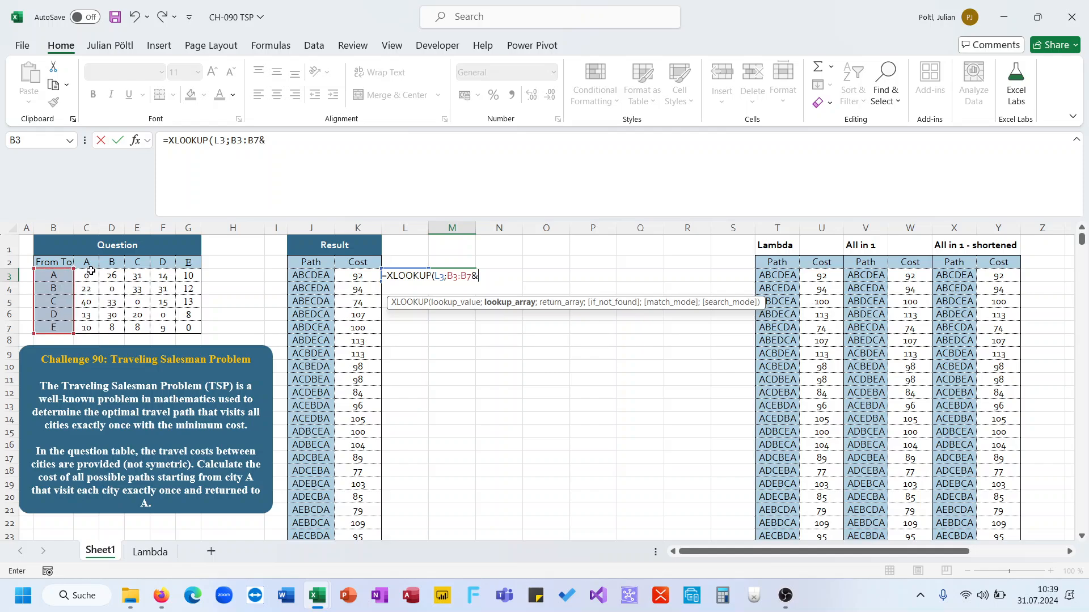
pyautogui.moveTo(87, 262); pyautogui.dragTo(181, 263)
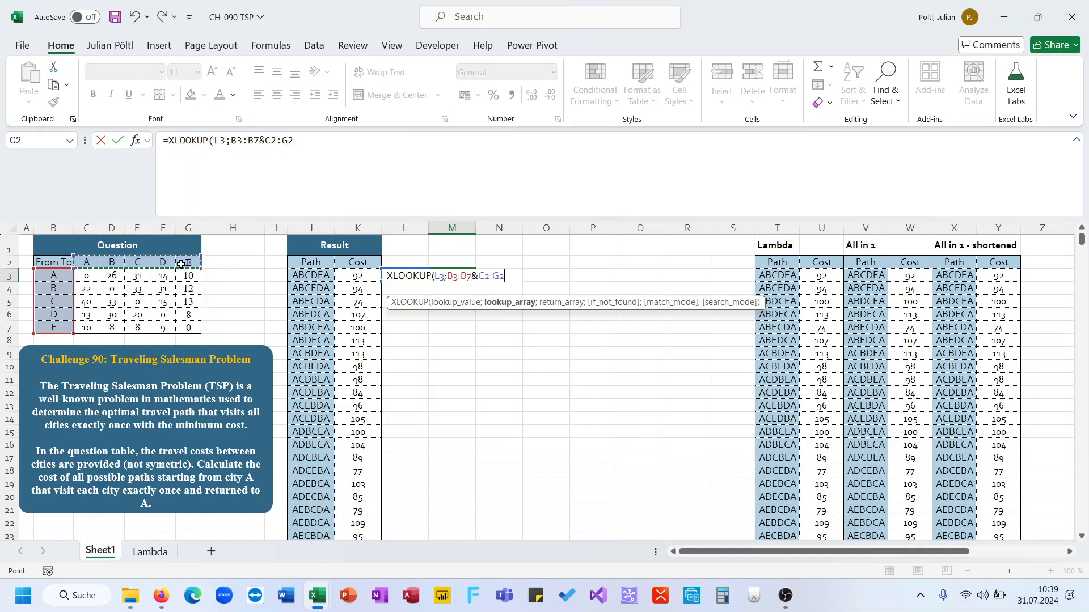
pyautogui.write('&')
pyautogui.press('BackSpace')
pyautogui.write(':')
pyautogui.press('BackSpace')
pyautogui.write(';')
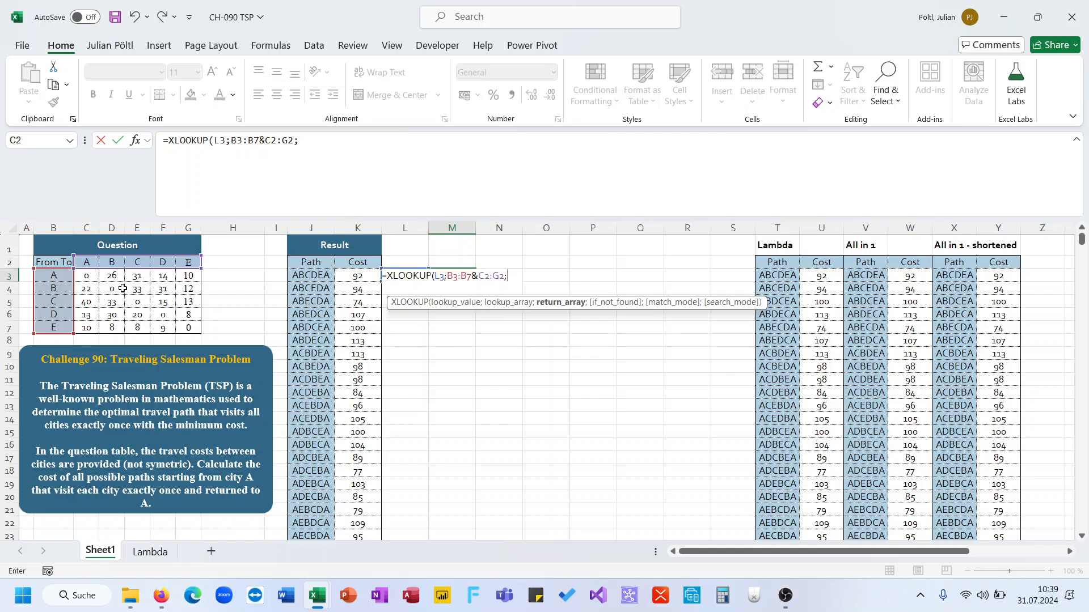
pyautogui.moveTo(91, 278); pyautogui.dragTo(181, 323)
pyautogui.hotkey('ctrl', 'Return')
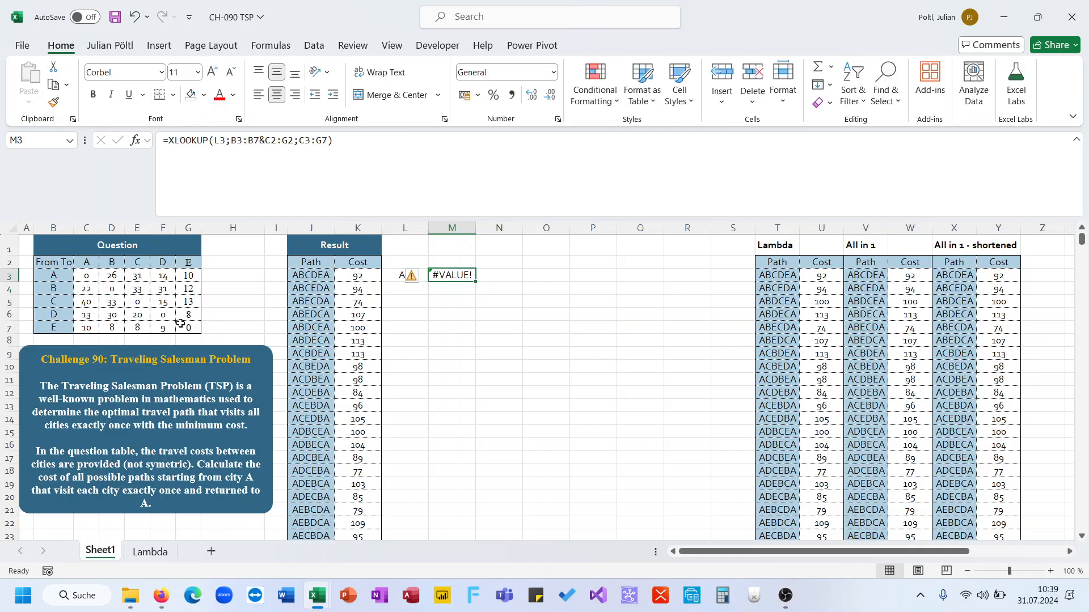
# Step: Clear the lookup formula in M3 and the test value in L3
pyautogui.press('Delete')
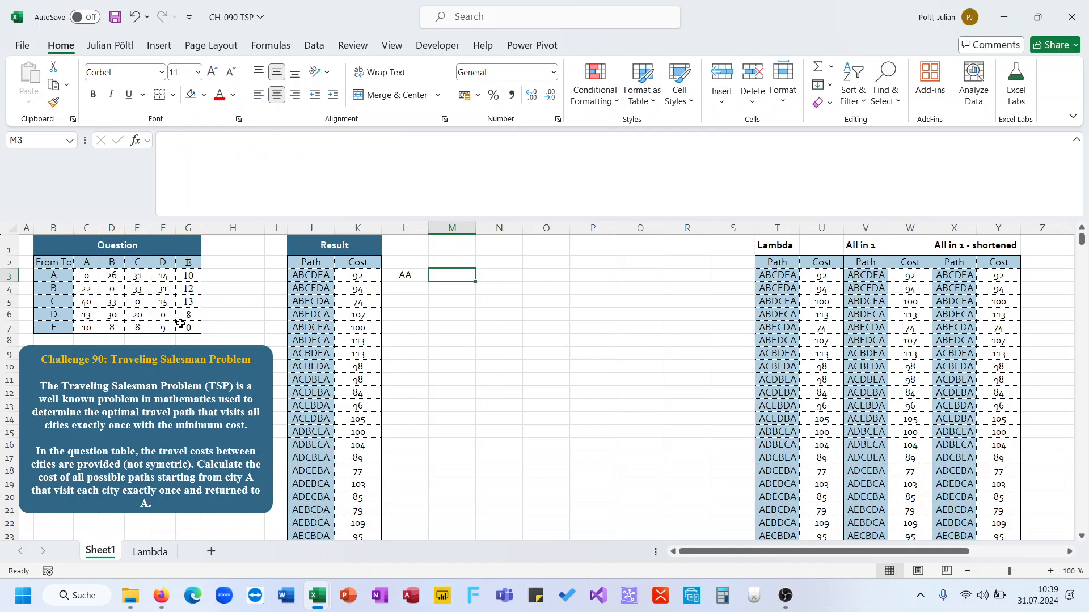
pyautogui.press('Left')
pyautogui.press('Delete')
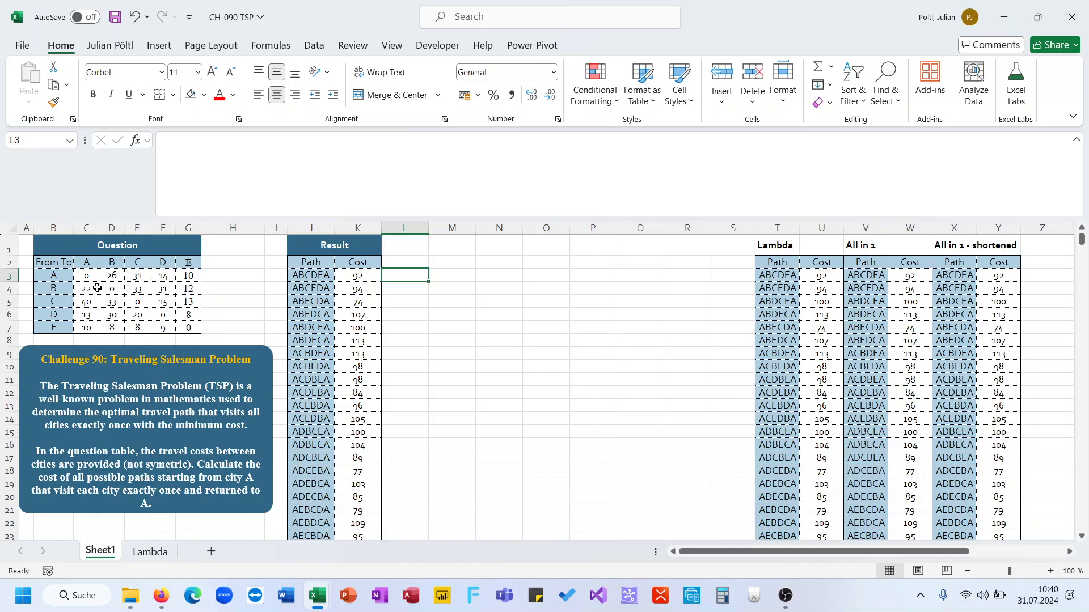
# Step: Enter =MID(J3;SEQUENCE(LEN(J3));2) in L3 to split the first path into two-letter segments
pyautogui.click(293, 283)
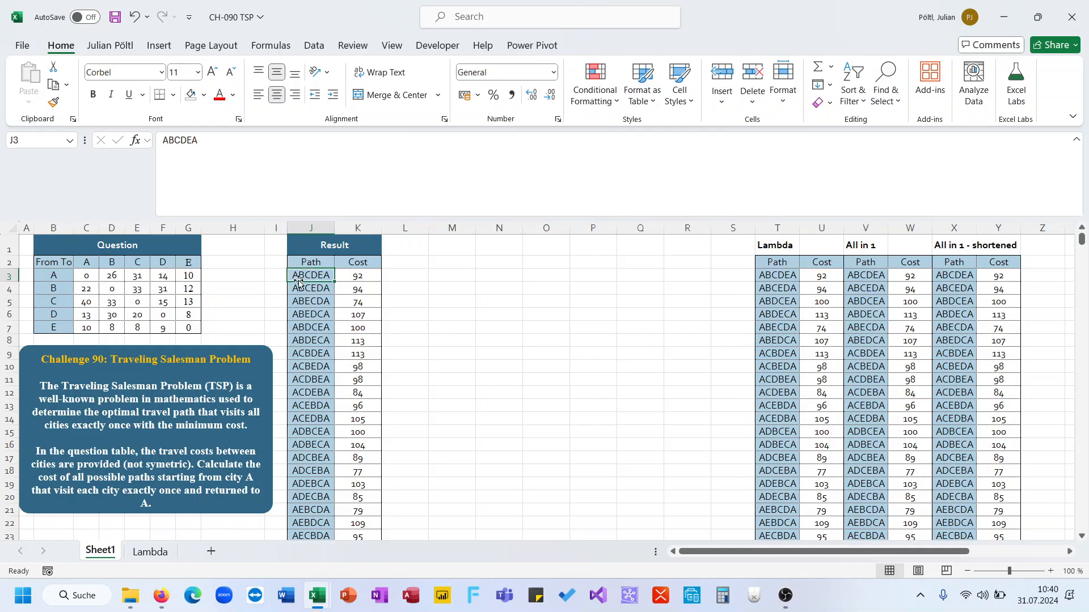
pyautogui.click(407, 278)
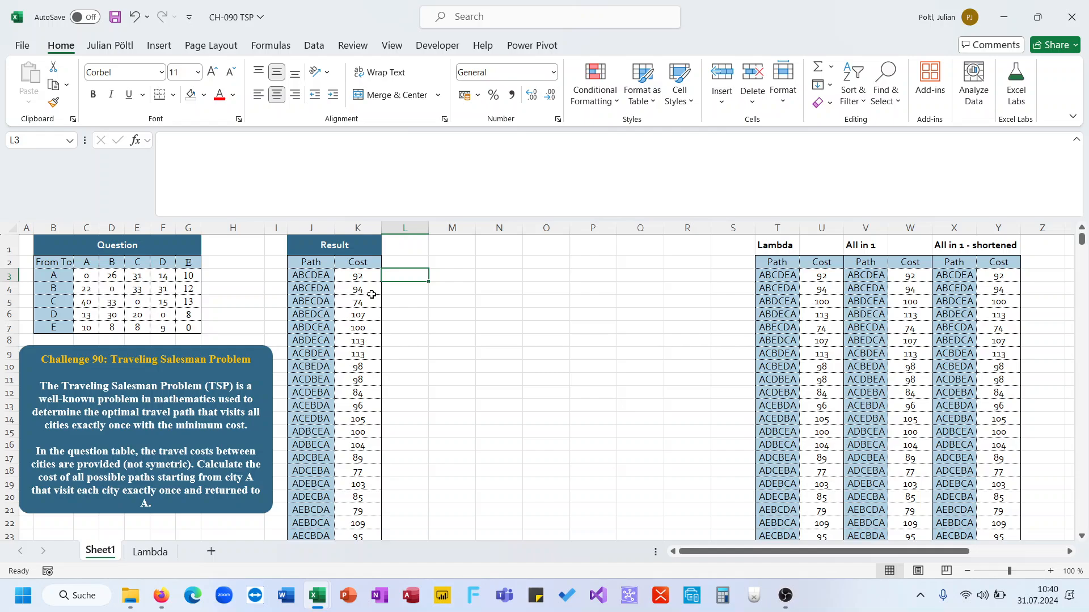
pyautogui.write('=')
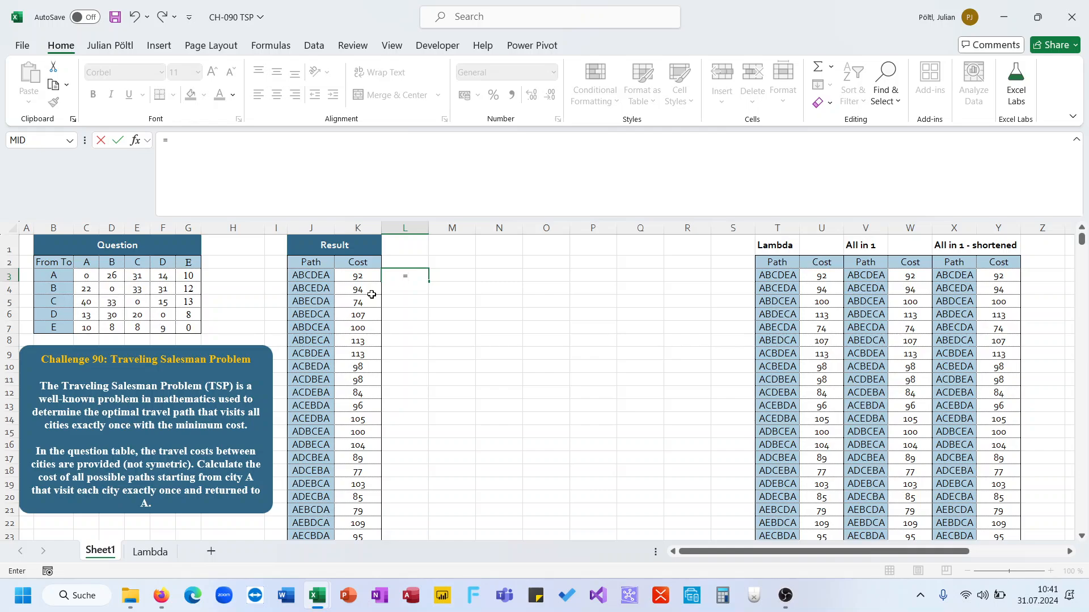
pyautogui.write('mid')
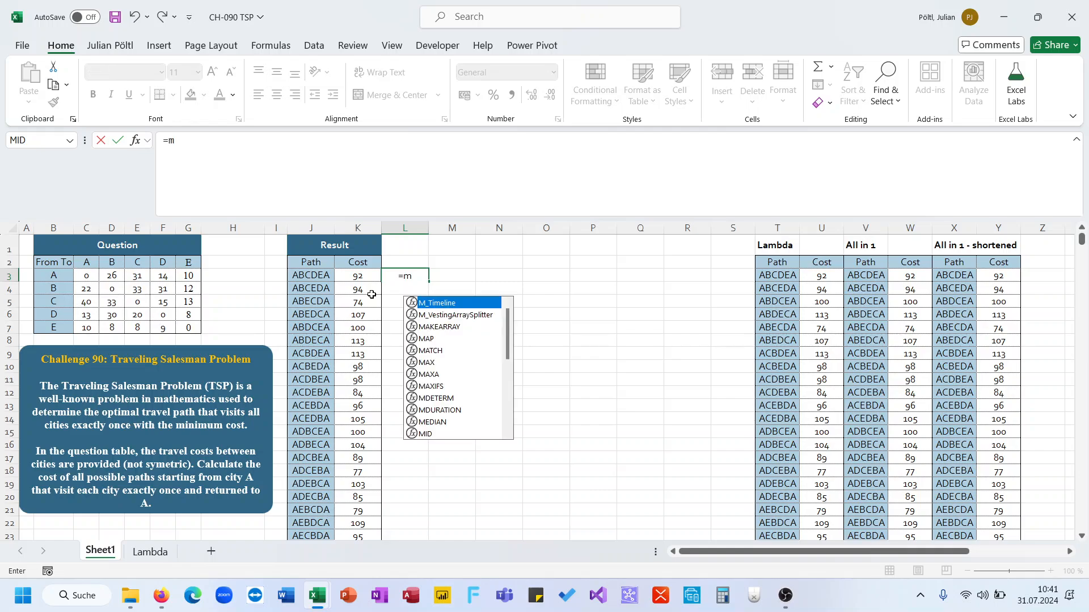
pyautogui.press('Tab')
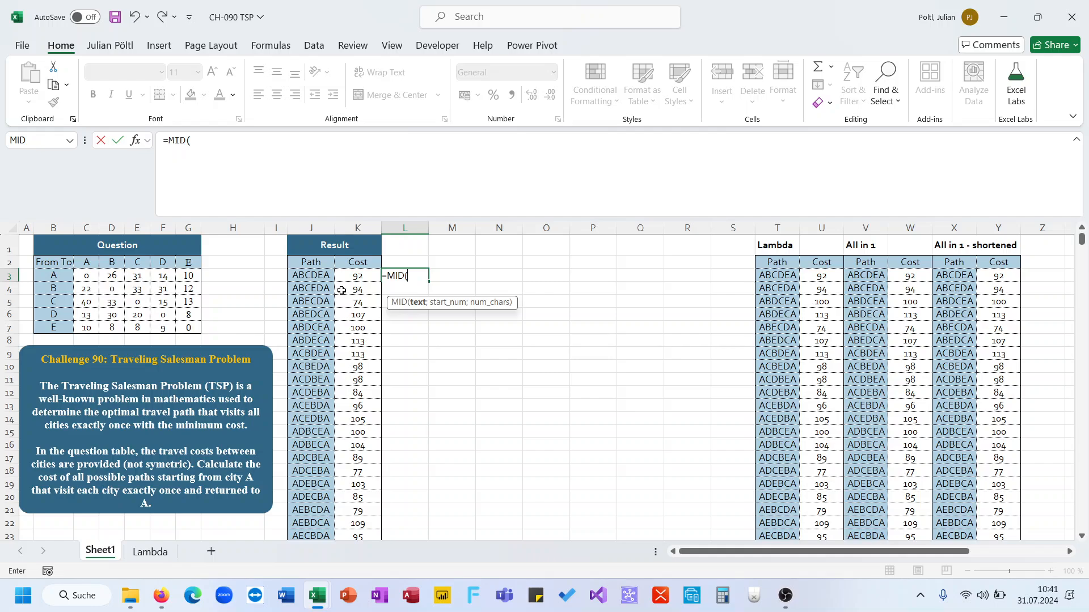
pyautogui.click(308, 275)
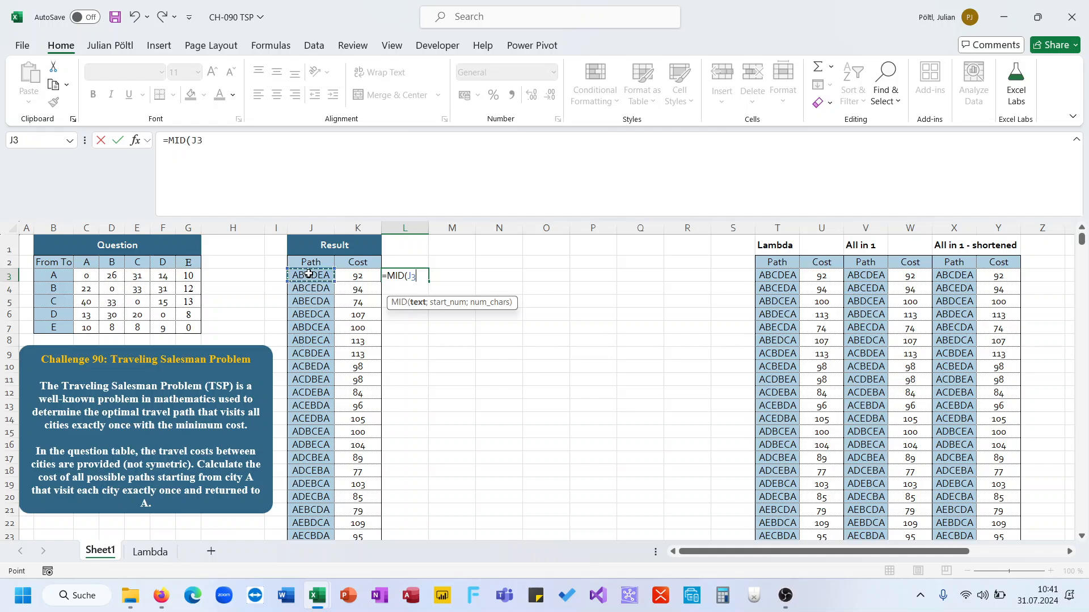
pyautogui.write(';se')
pyautogui.press('Down')
pyautogui.press('Down')
pyautogui.press('Down')
pyautogui.press('Down')
pyautogui.press('Down')
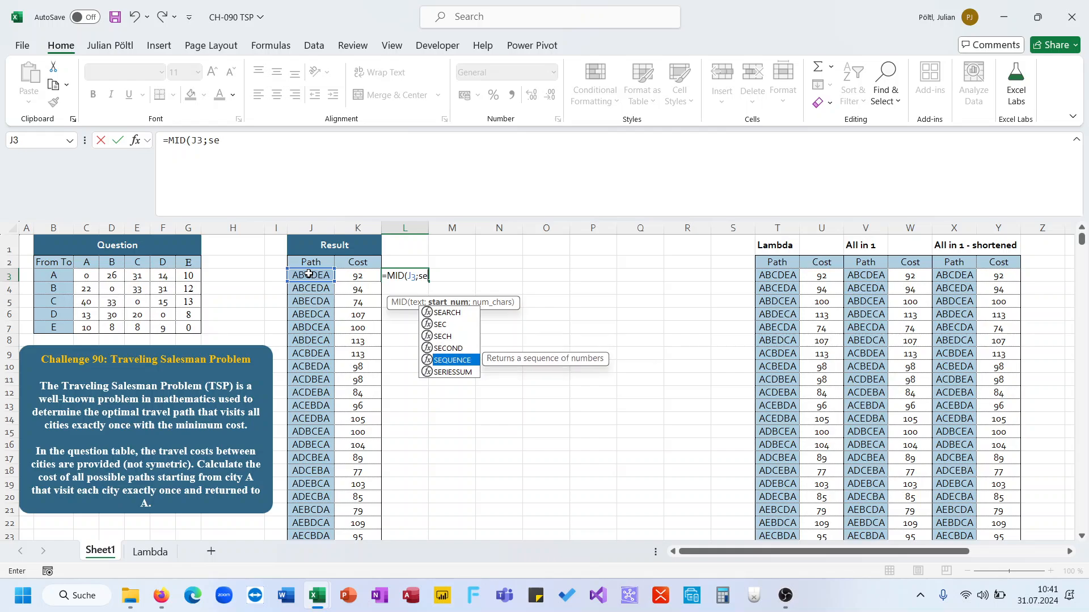
pyautogui.press('Tab')
pyautogui.write('len(')
pyautogui.click(308, 274)
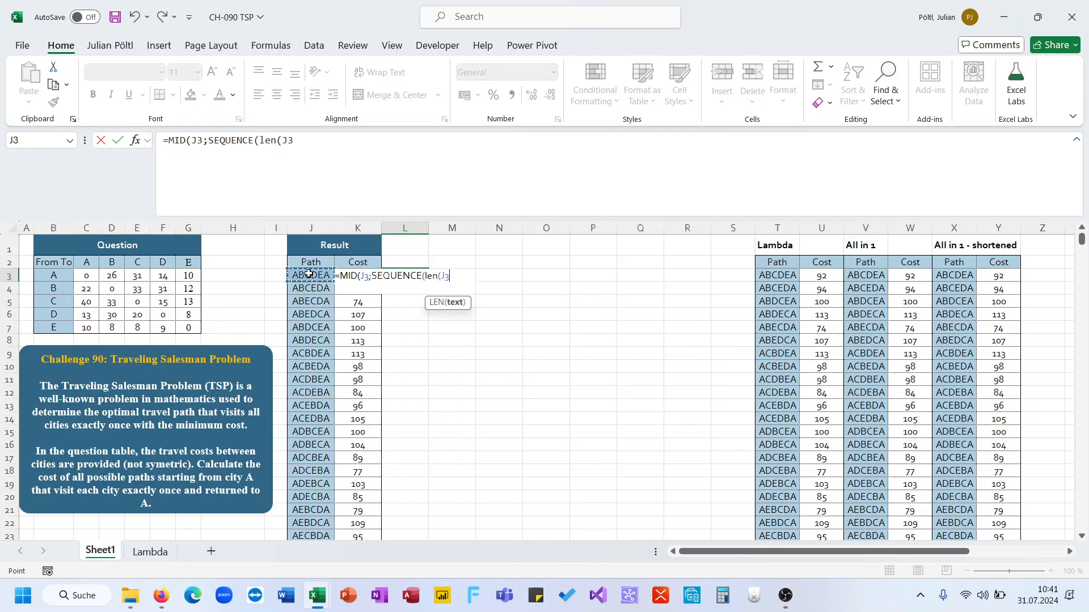
pyautogui.write('));')
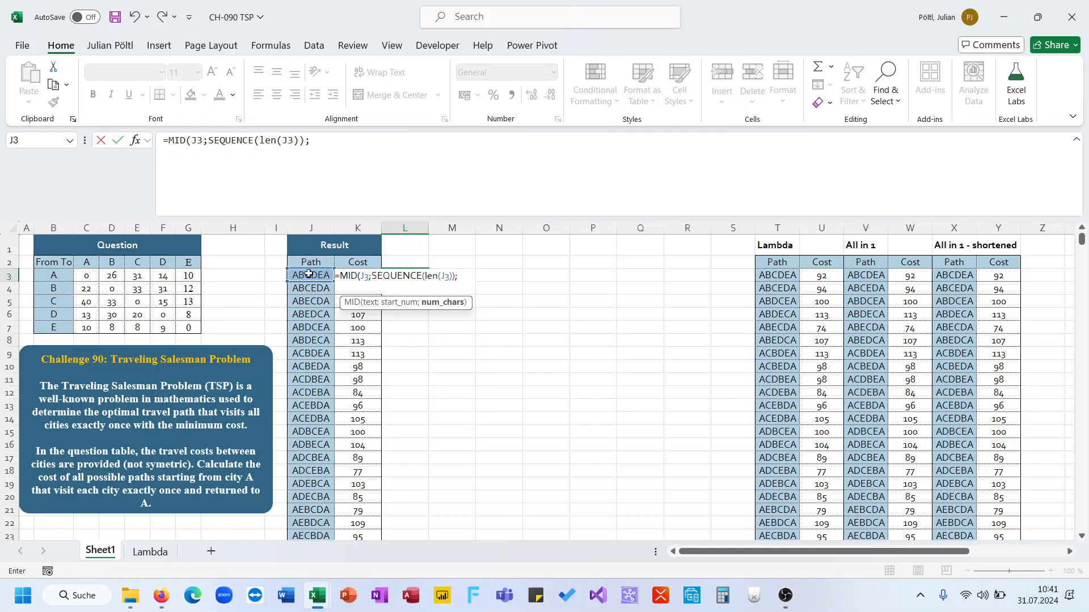
pyautogui.write('2)')
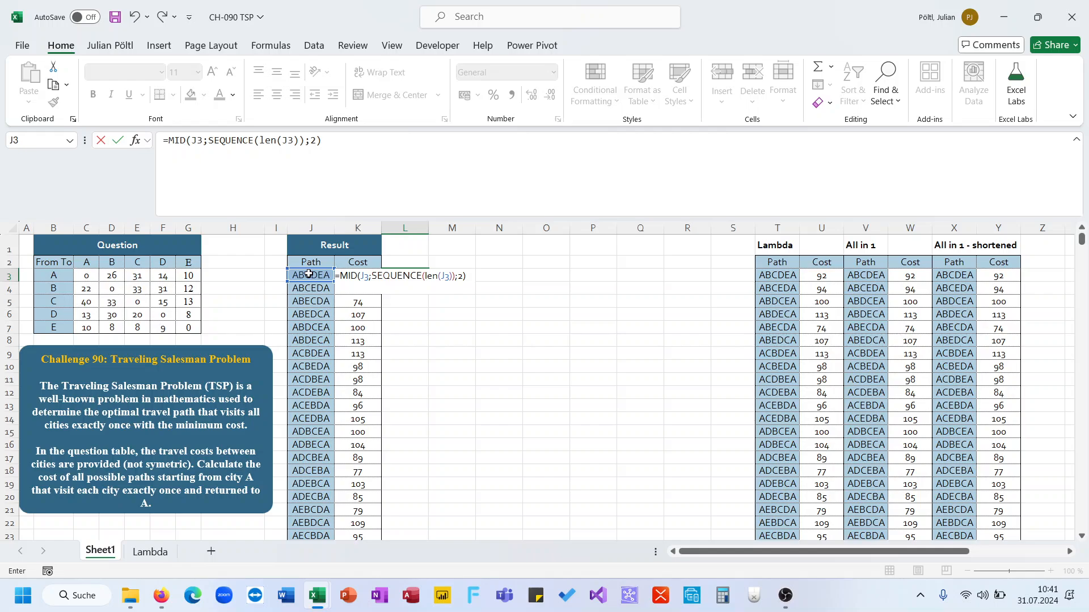
pyautogui.press('Return')
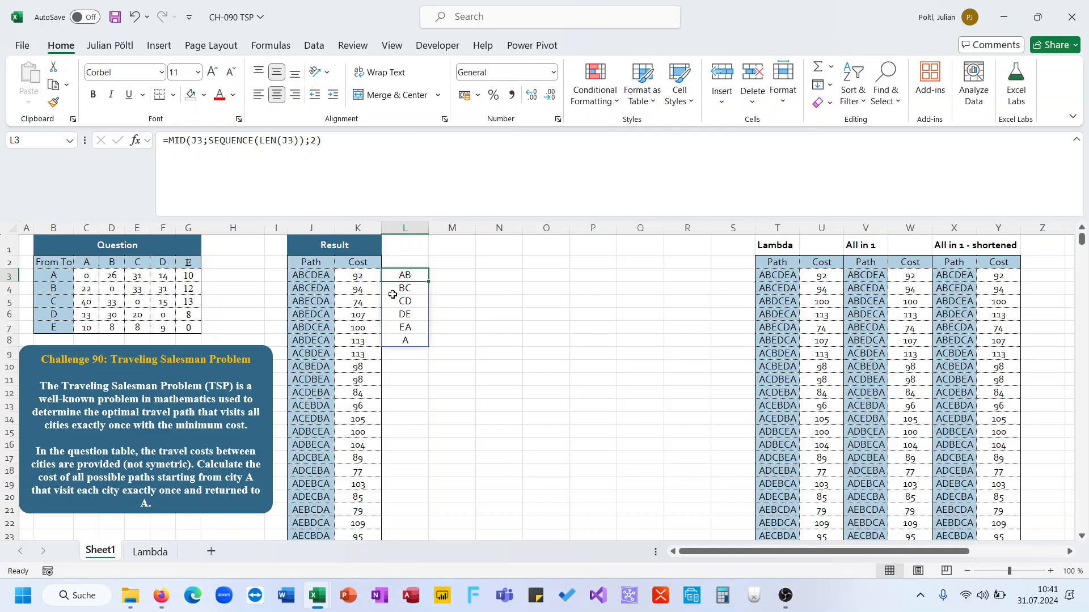
# Step: Start an INDEX formula in M3 over C3:G7, with the row position XMATCH(LEFT(L3;1);B3:B7)
pyautogui.click(440, 277)
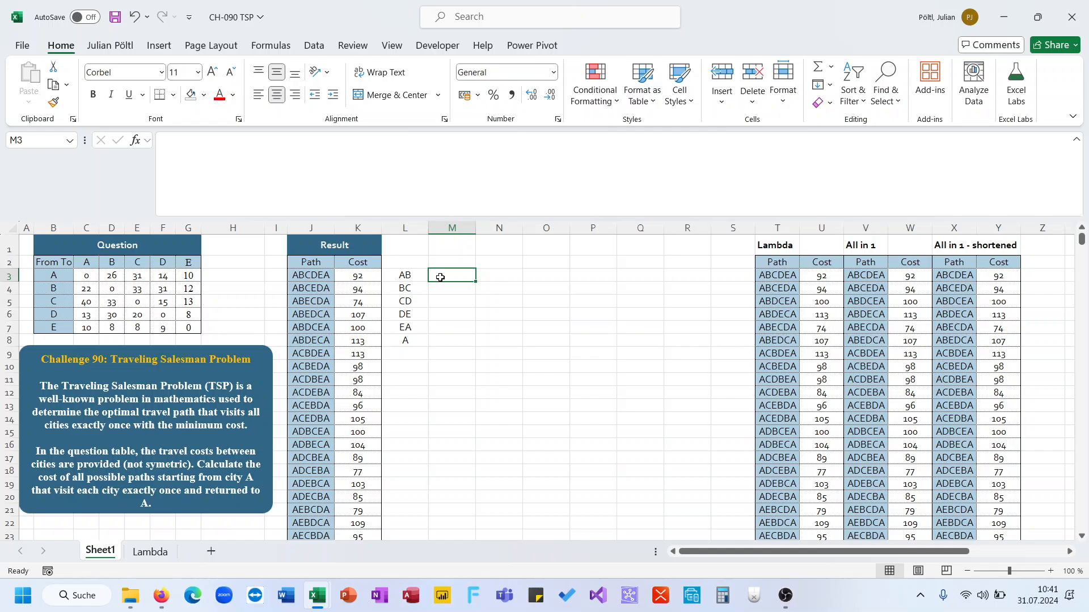
pyautogui.write('=INDEX(')
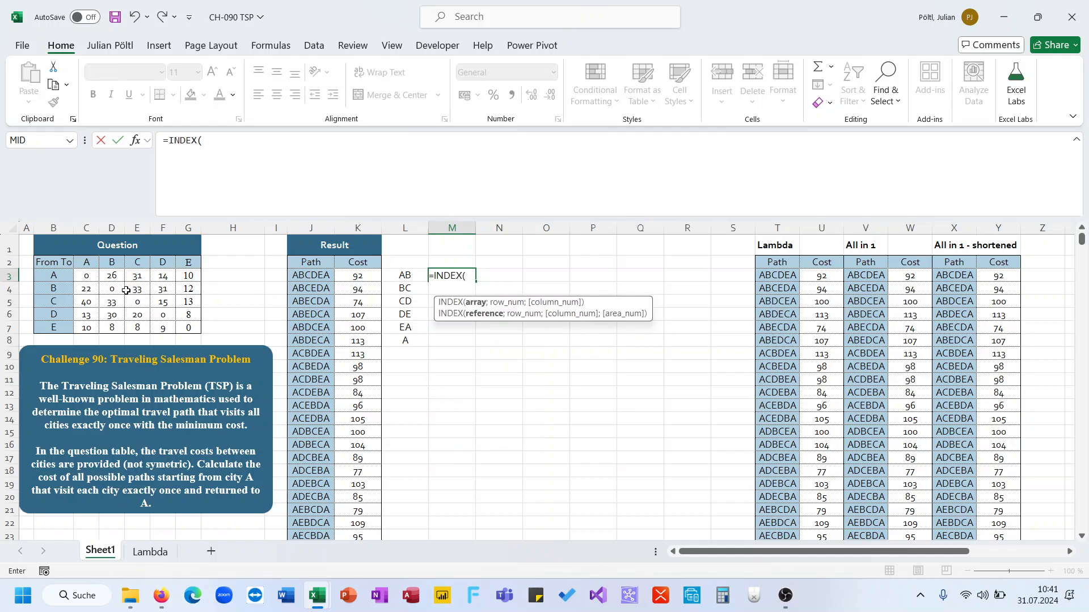
pyautogui.moveTo(91, 277)
pyautogui.mouseDown()
pyautogui.moveTo(182, 312)
pyautogui.moveTo(178, 324)
pyautogui.mouseUp()
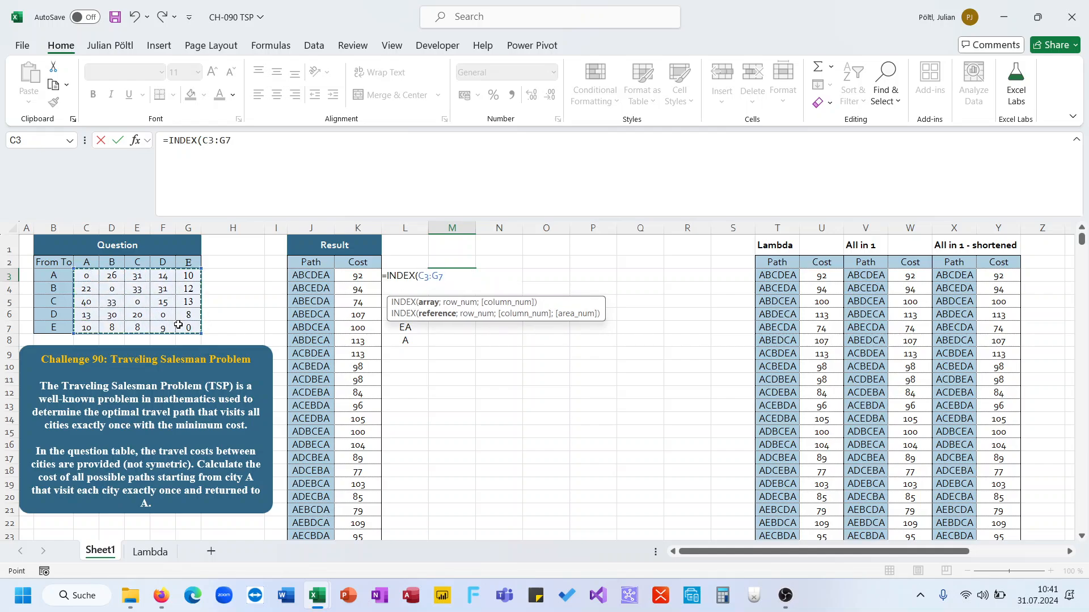
pyautogui.write(';')
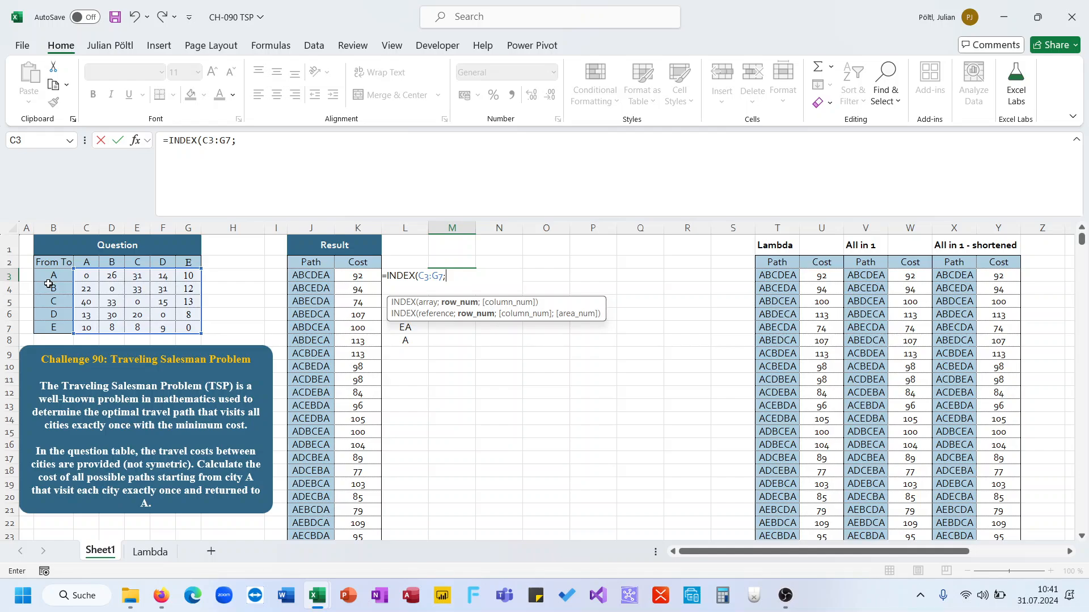
pyautogui.write('x')
pyautogui.press('BackSpace')
pyautogui.write('m')
pyautogui.press('BackSpace')
pyautogui.write('xm')
pyautogui.press('Tab')
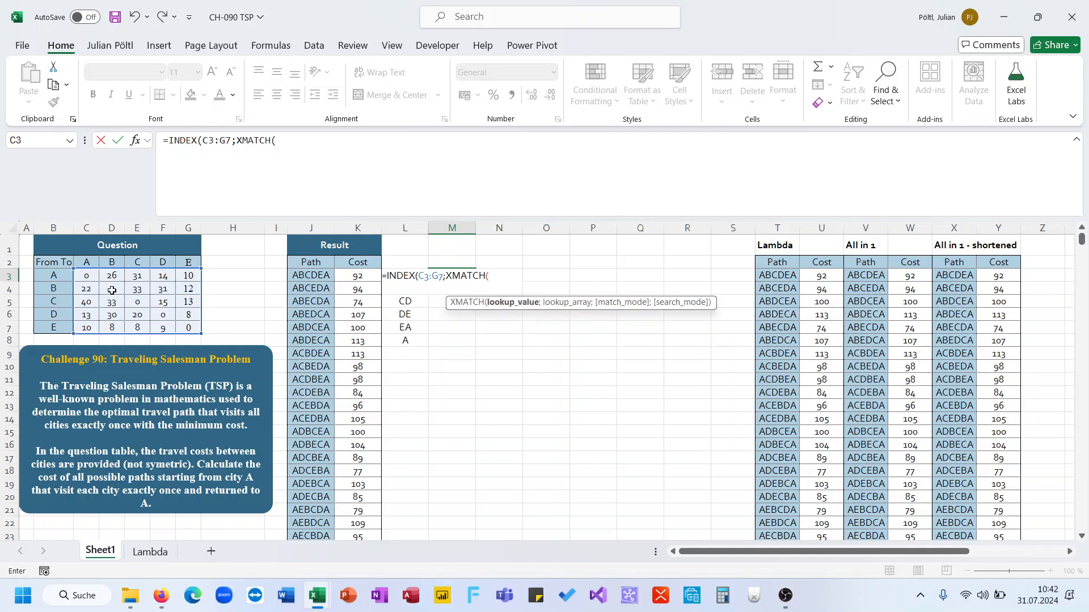
pyautogui.write('re')
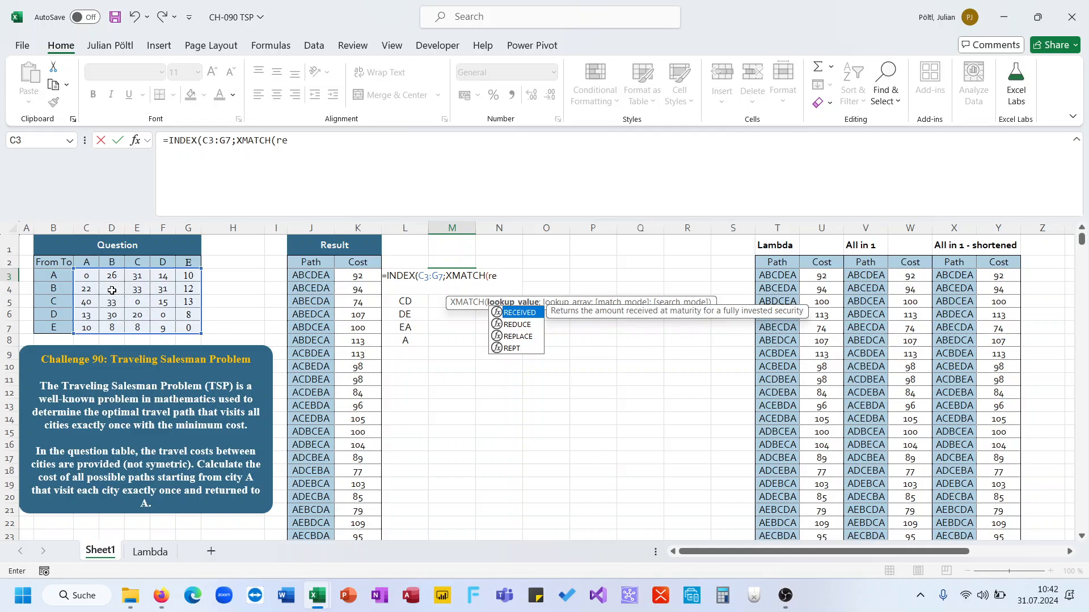
pyautogui.press('BackSpace')
pyautogui.press('BackSpace')
pyautogui.write('li')
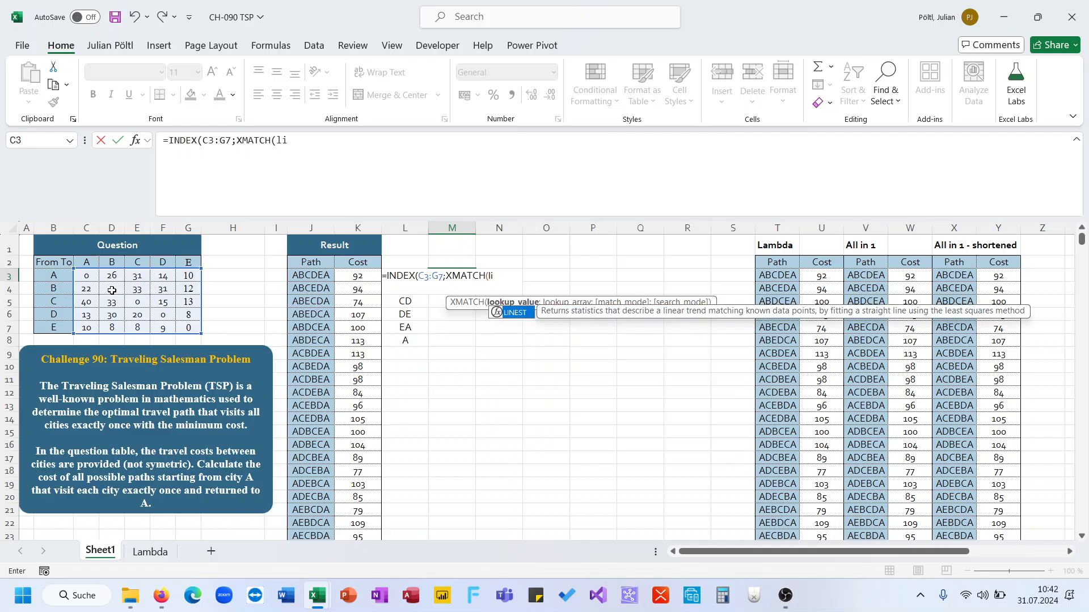
pyautogui.press('BackSpace')
pyautogui.write('e')
pyautogui.press('Tab')
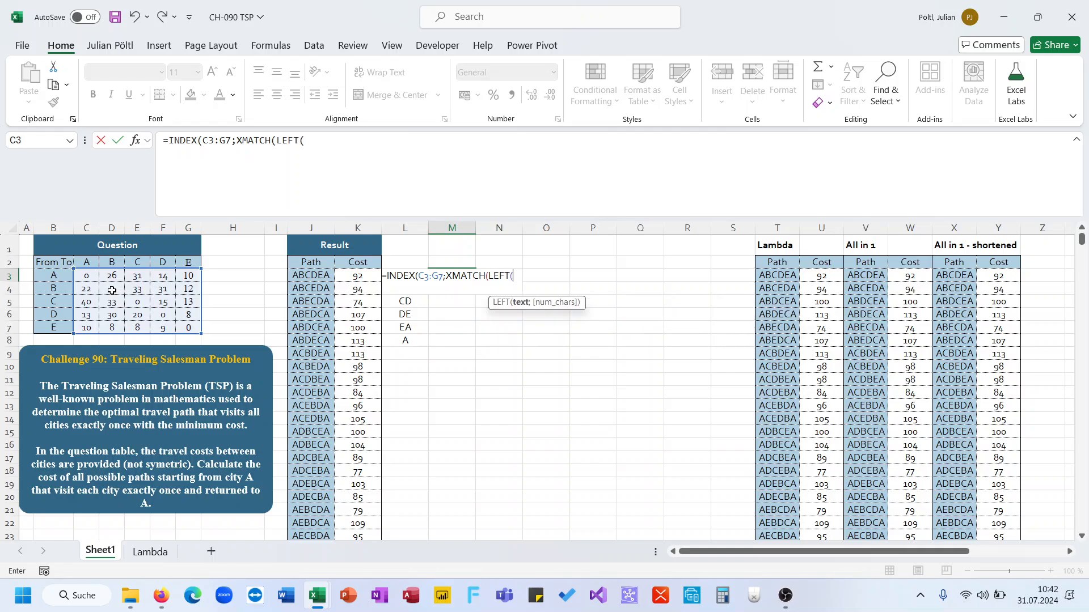
pyautogui.press('Left')
pyautogui.write(';1')
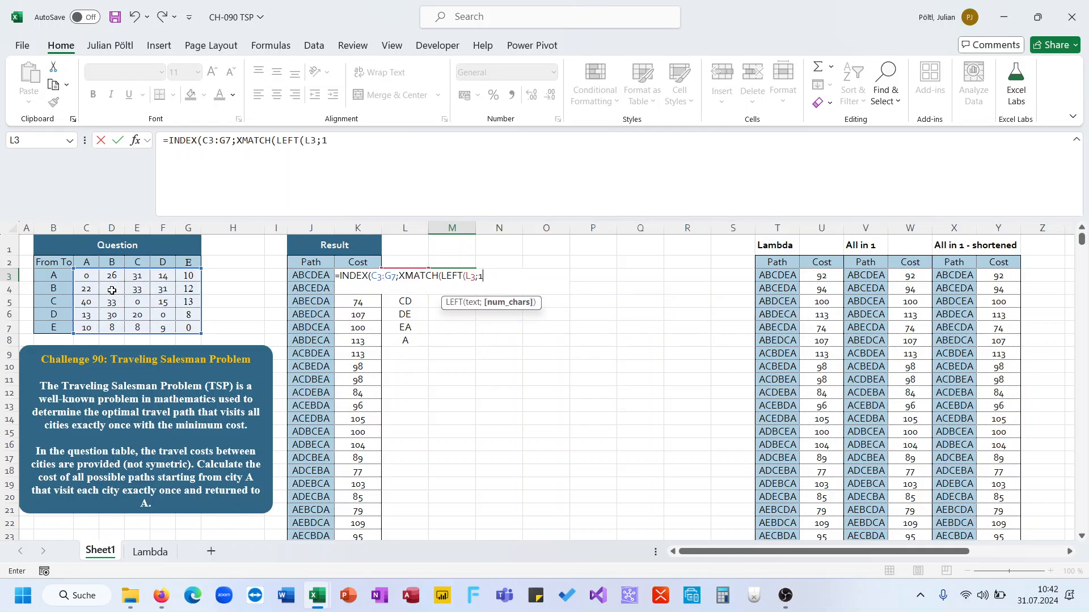
pyautogui.write(');')
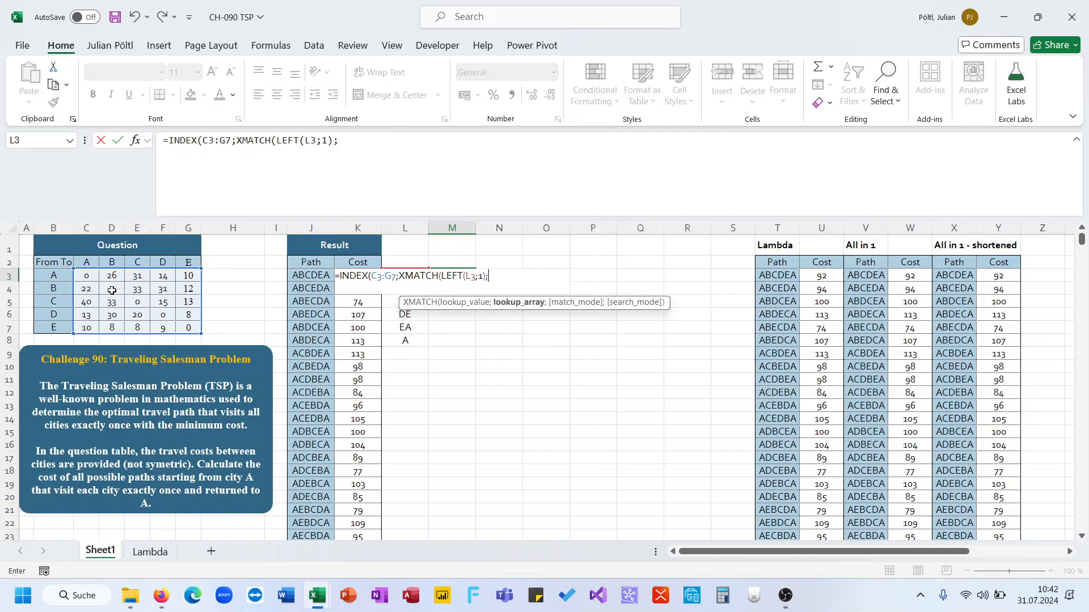
pyautogui.moveTo(53, 275); pyautogui.dragTo(54, 326)
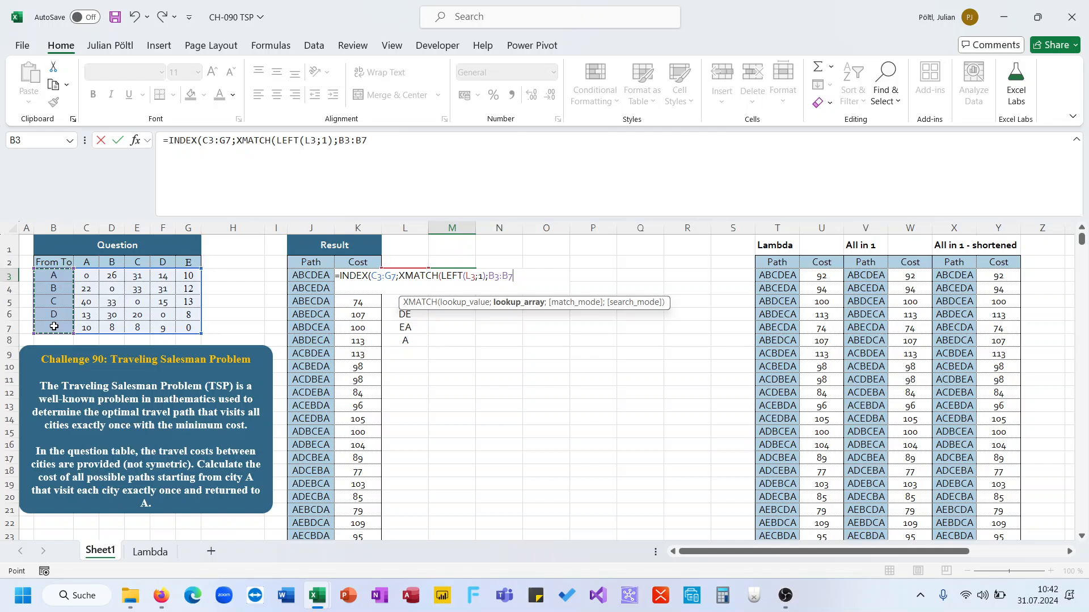
pyautogui.write(') ')
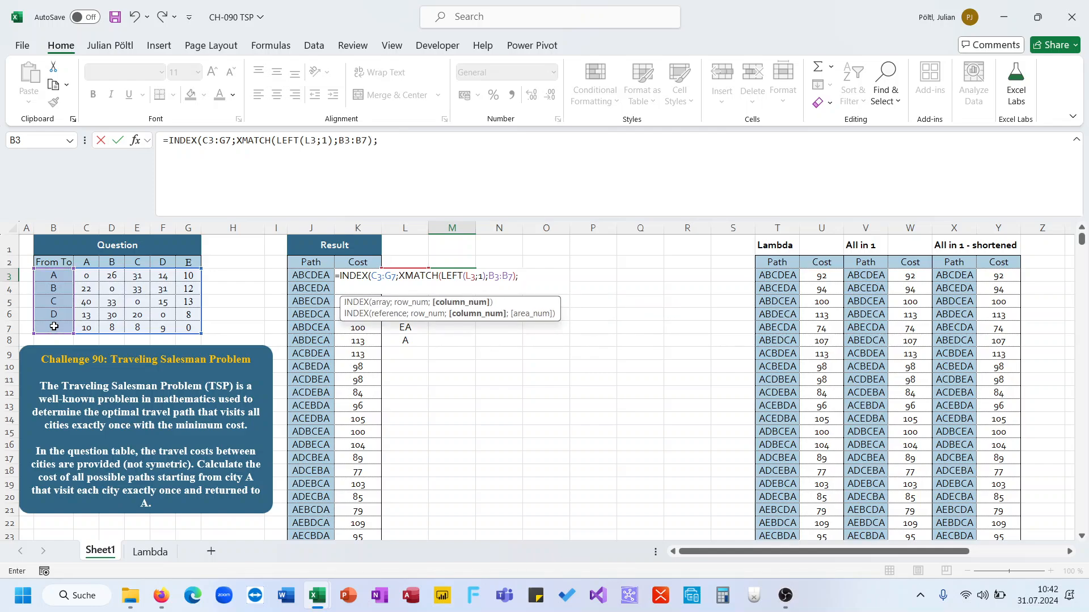
pyautogui.write('xm')
# Step: Complete the formula with the column position XMATCH(RIGHT(L3;1);C2:G2) and confirm it
pyautogui.press('Tab')
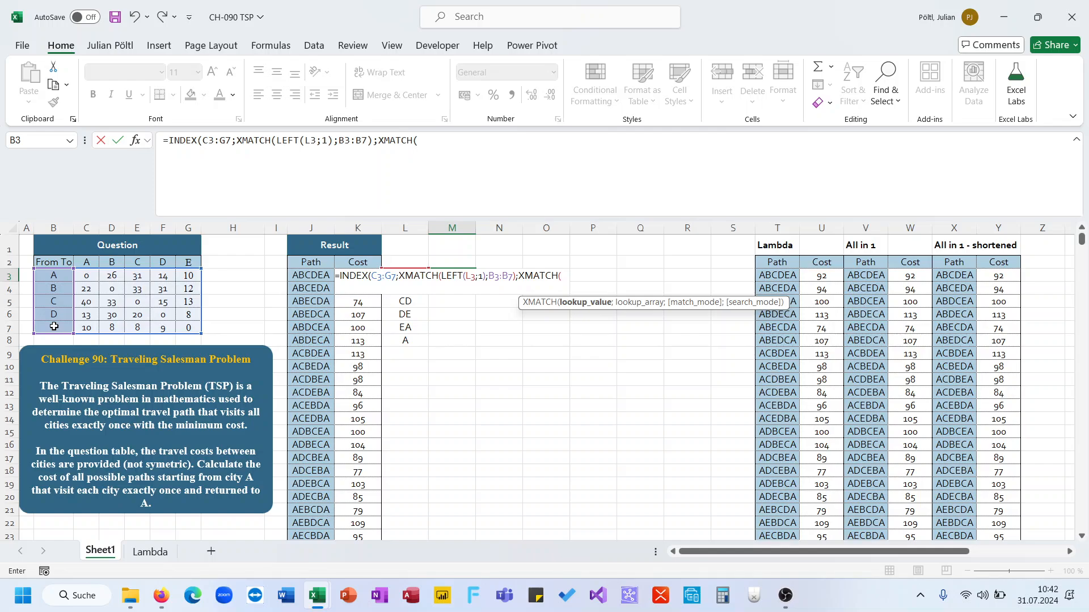
pyautogui.write('ri')
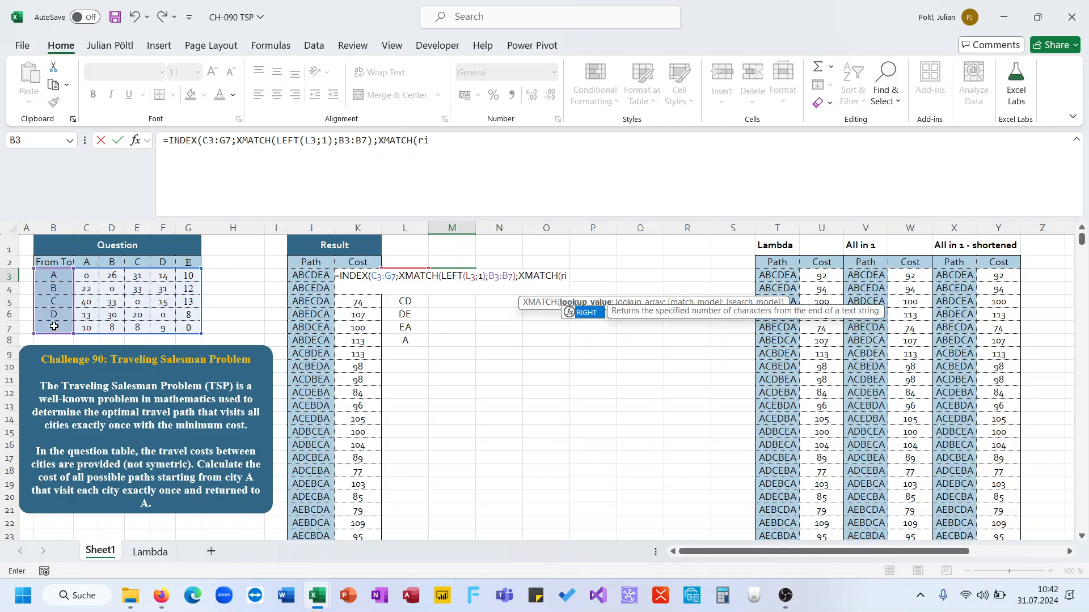
pyautogui.press('Tab')
pyautogui.write('L3;1')
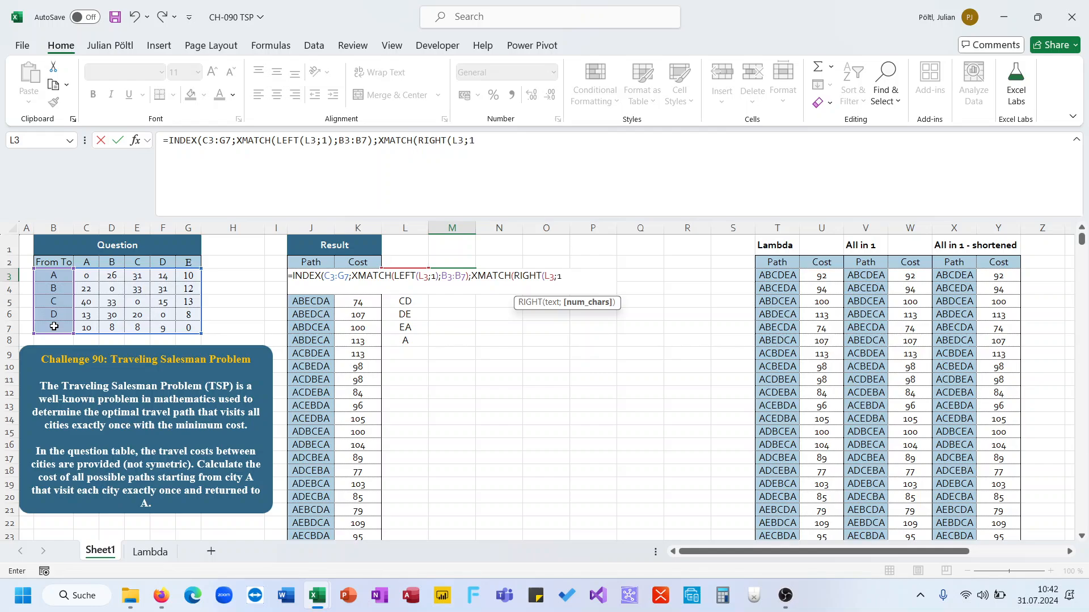
pyautogui.write(');')
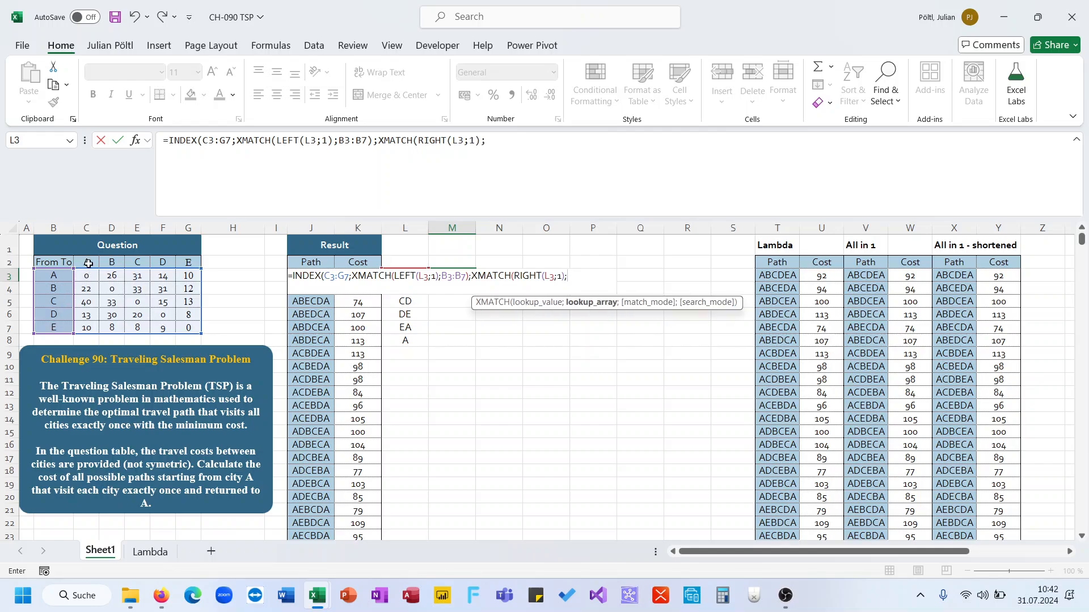
pyautogui.moveTo(86, 262); pyautogui.dragTo(183, 258)
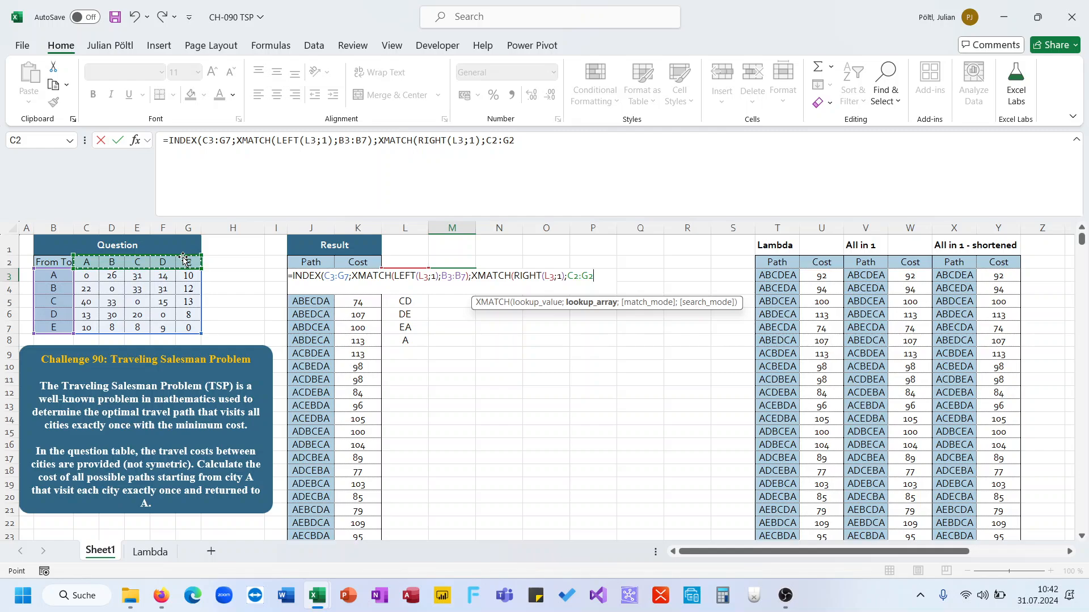
pyautogui.write('))')
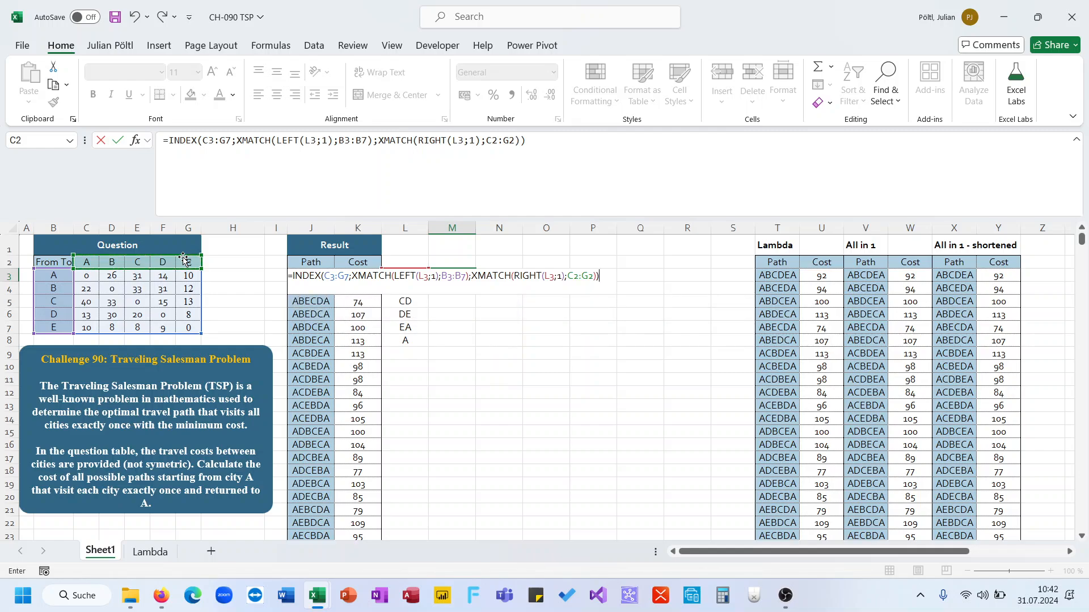
pyautogui.hotkey('ctrl', 'Return')
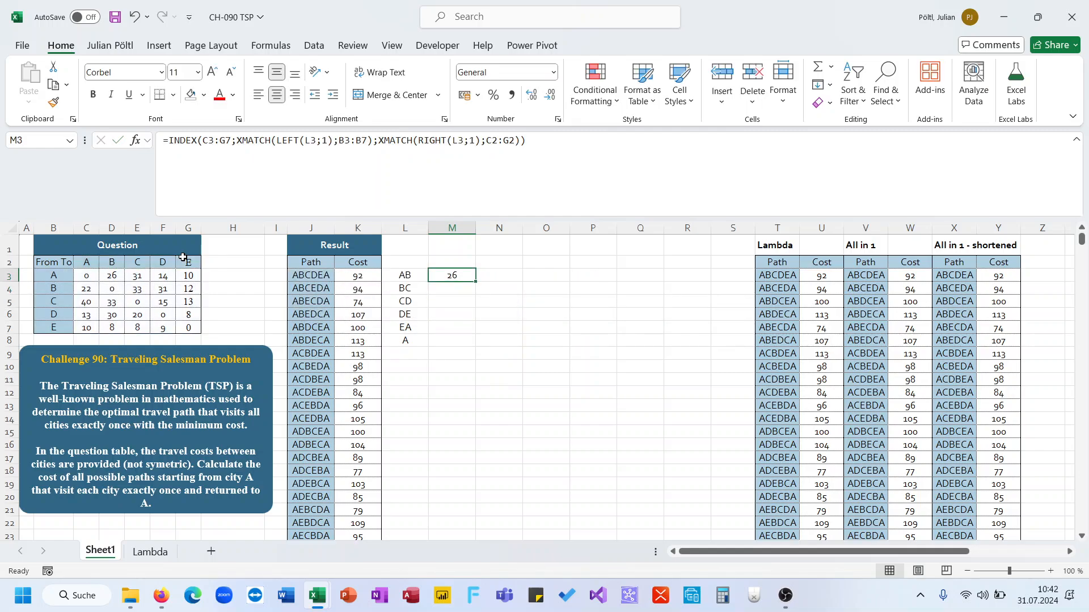
# Step: Check cell D3 of the cost matrix and the matrix's row and column label ranges
pyautogui.click(117, 275)
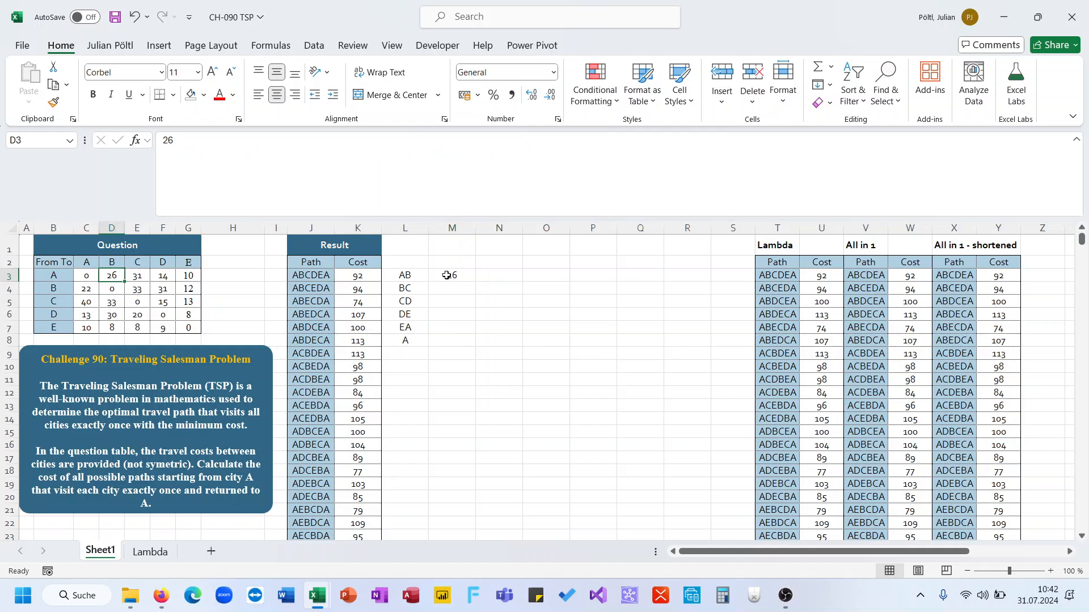
pyautogui.click(459, 287)
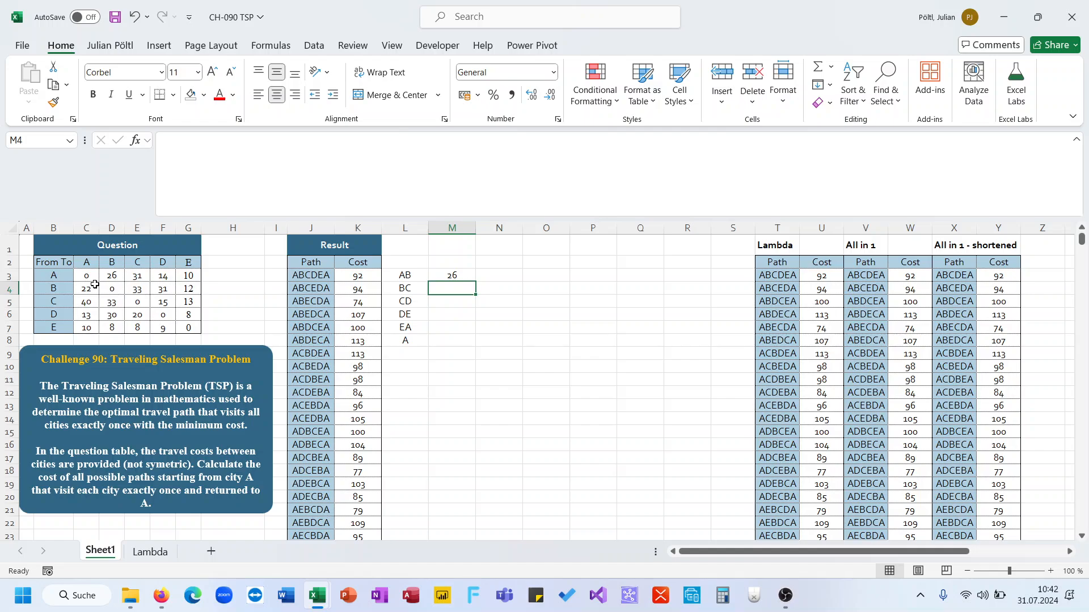
pyautogui.moveTo(57, 276); pyautogui.dragTo(58, 327)
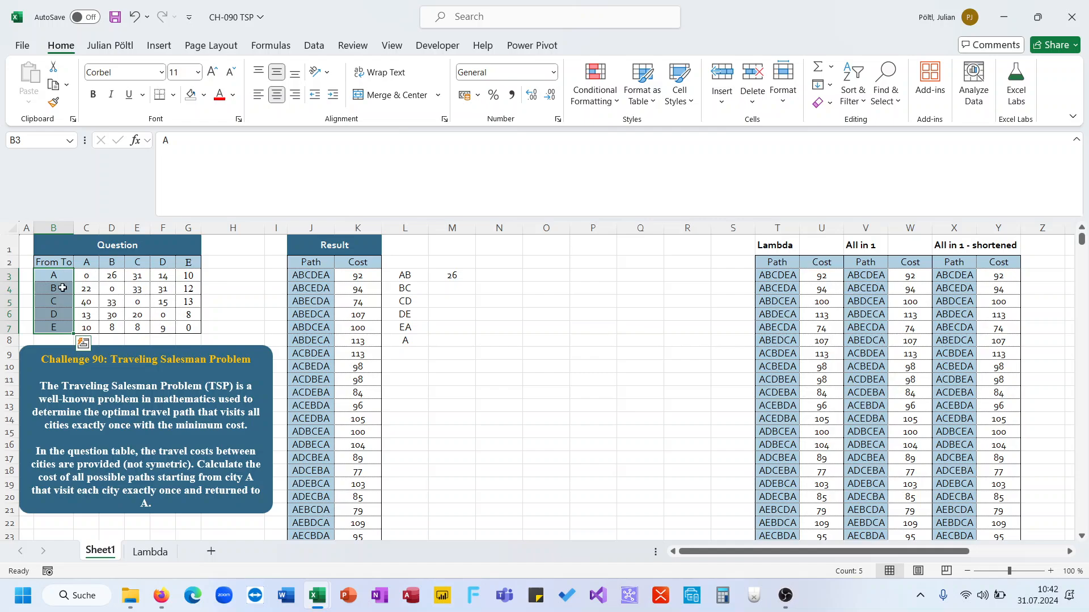
pyautogui.click(81, 263)
pyautogui.moveTo(81, 263); pyautogui.dragTo(187, 261)
# Step: Test =XMATCH("B";C2:G2) in M6 against column B of the matrix, then clear M6
pyautogui.click(469, 315)
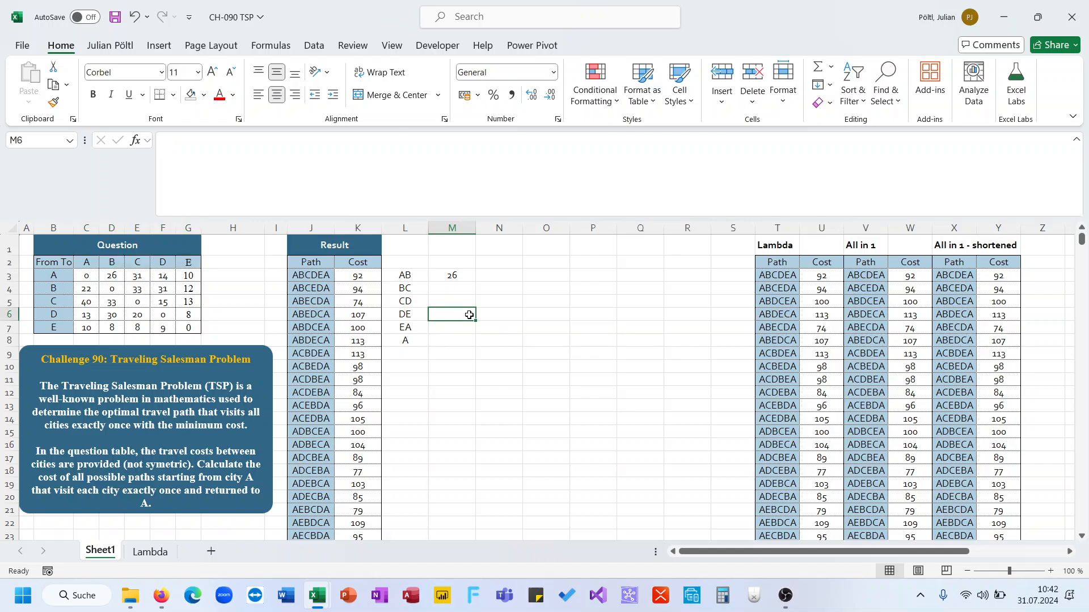
pyautogui.write('=m')
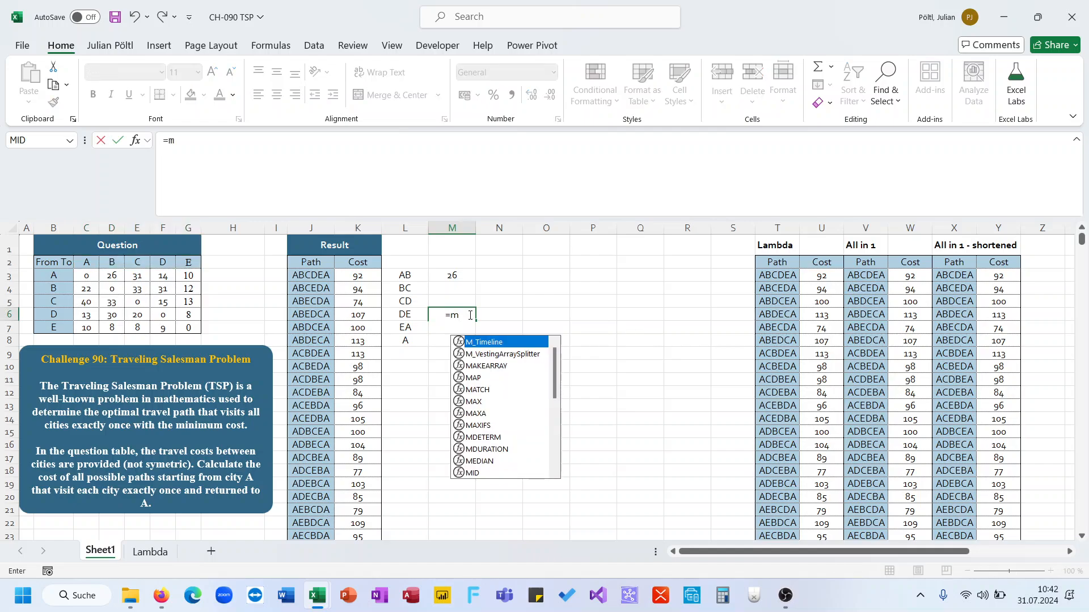
pyautogui.press('BackSpace')
pyautogui.write('xm')
pyautogui.press('Tab')
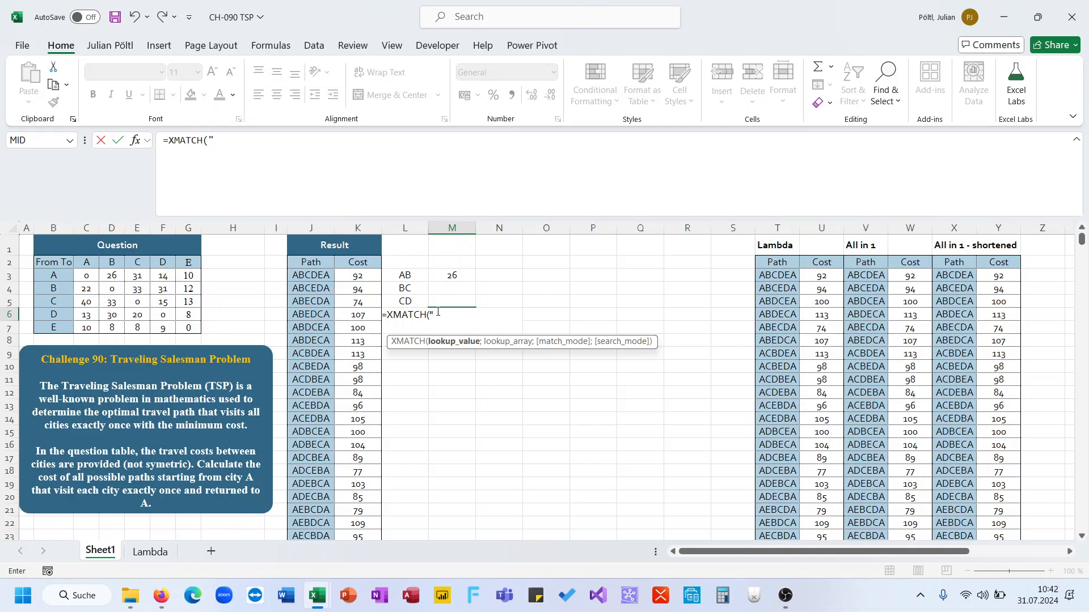
pyautogui.write('"B";')
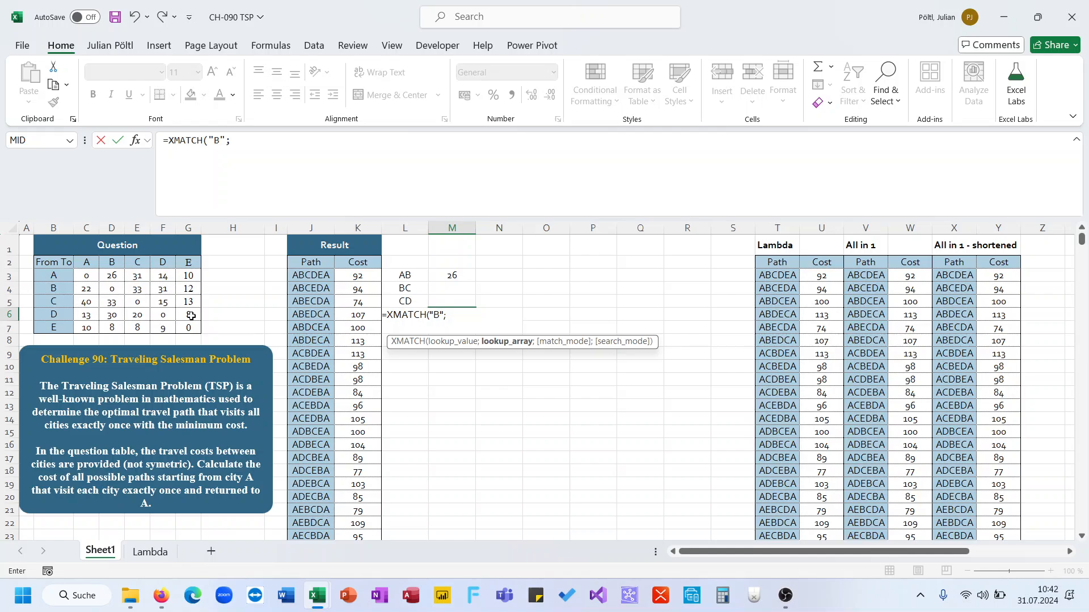
pyautogui.moveTo(86, 262); pyautogui.dragTo(186, 262)
pyautogui.press('Return')
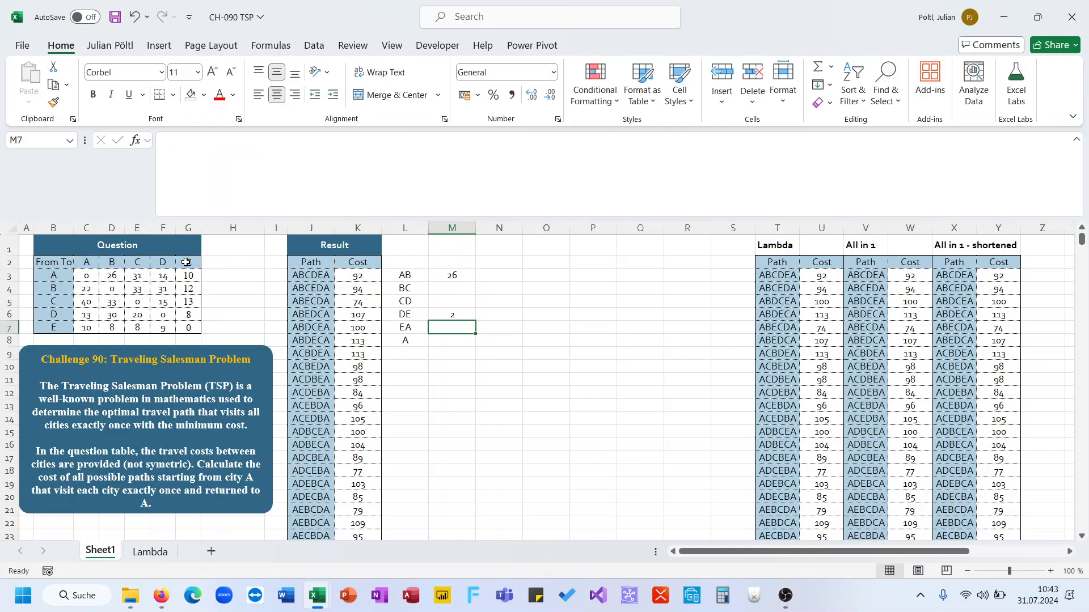
pyautogui.press('Up')
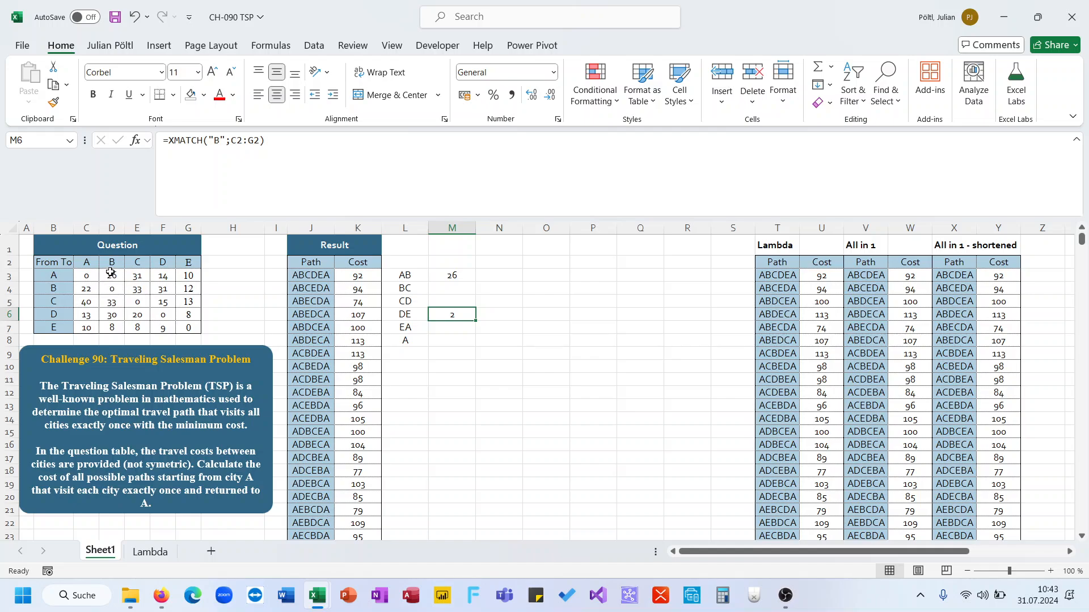
pyautogui.moveTo(111, 275); pyautogui.dragTo(116, 328)
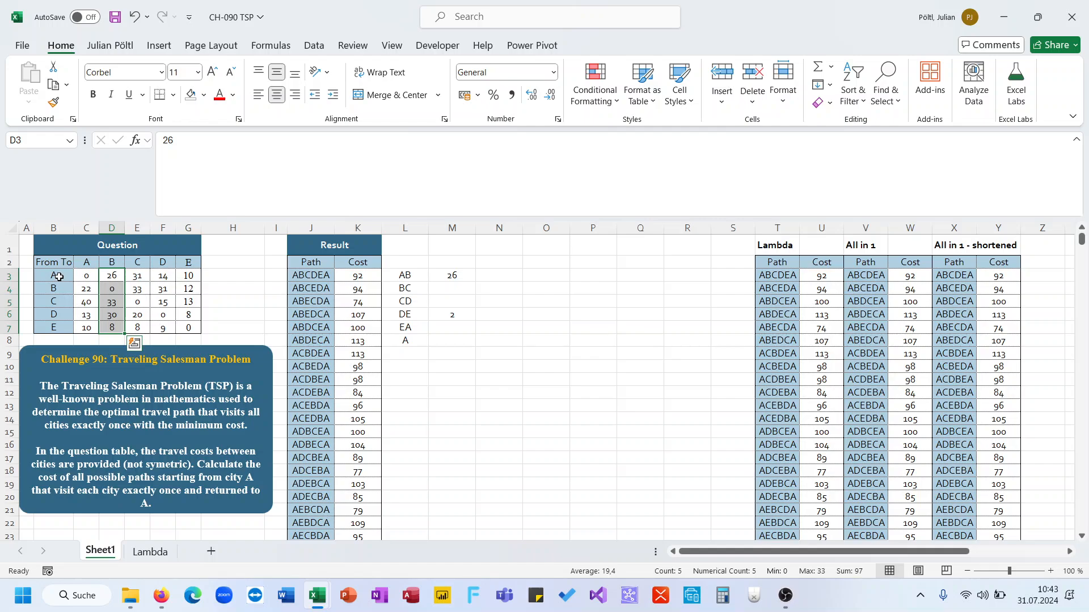
pyautogui.click(109, 275)
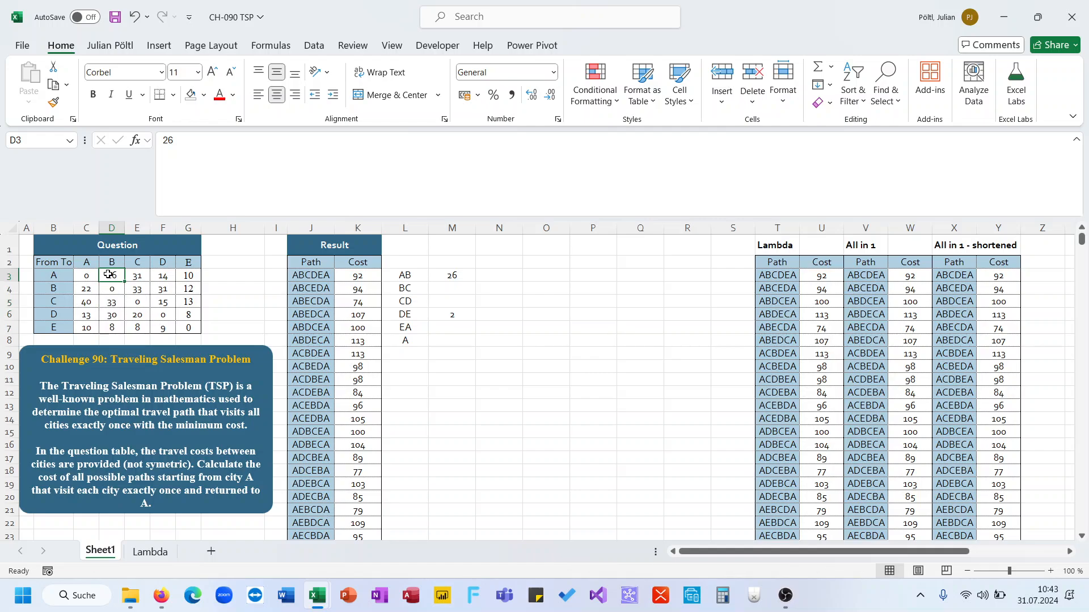
pyautogui.click(445, 319)
pyautogui.press('Delete')
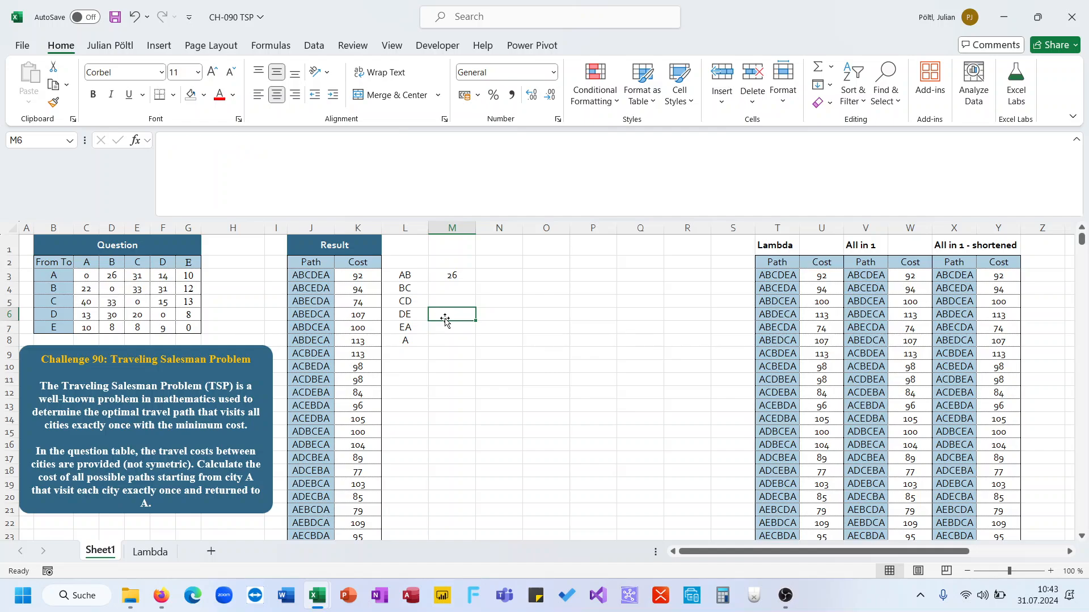
# Step: Review the INDEX/XMATCH formula in M3 without changing it
pyautogui.press('Up')
pyautogui.press('Up')
pyautogui.press('Up')
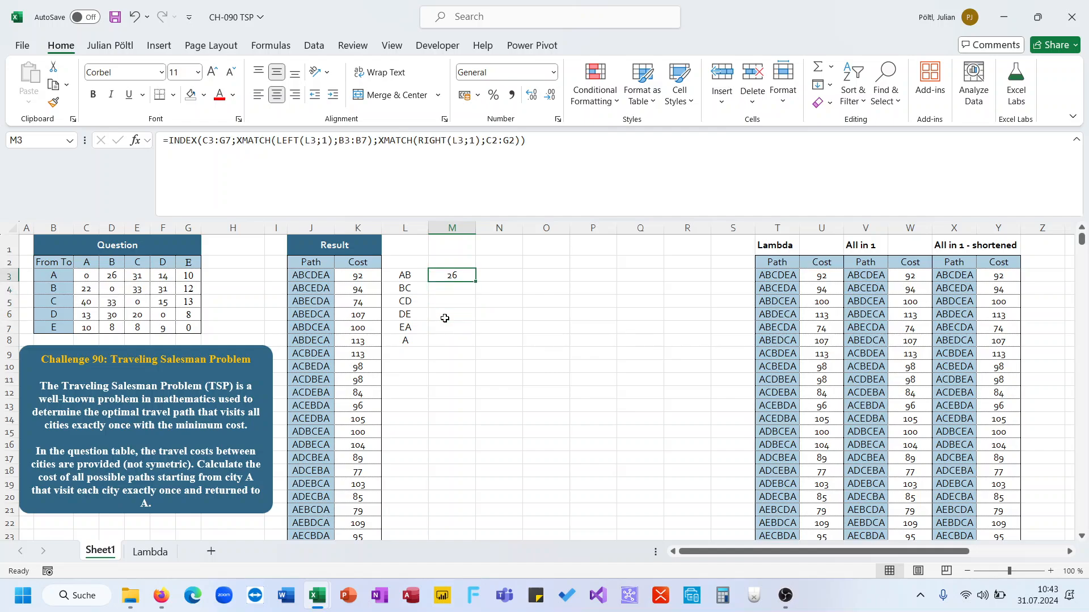
pyautogui.click(401, 274)
pyautogui.click(446, 275)
pyautogui.click(437, 178)
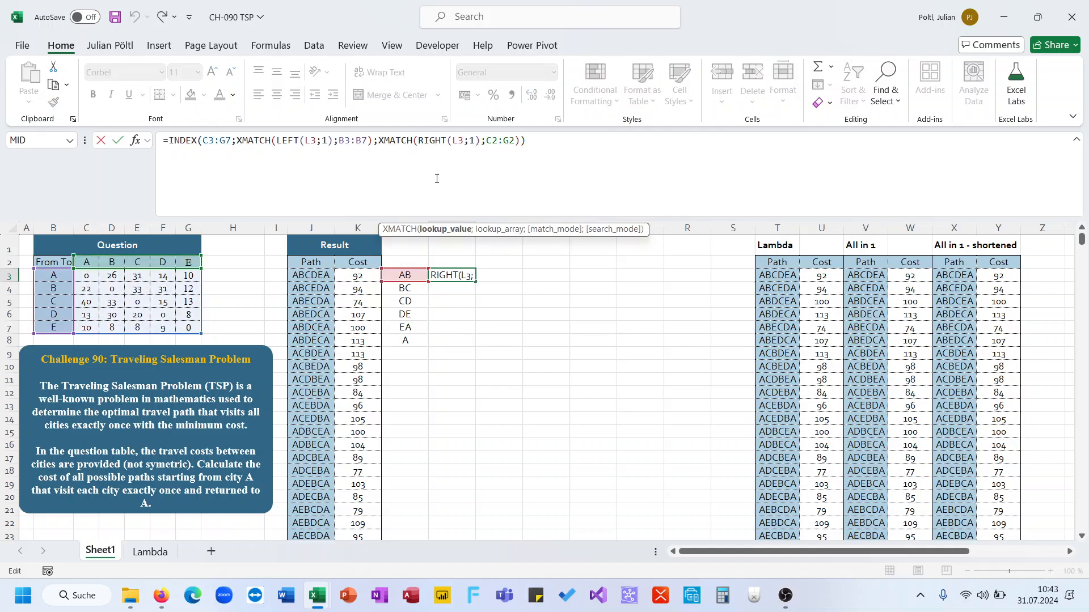
pyautogui.press('Escape')
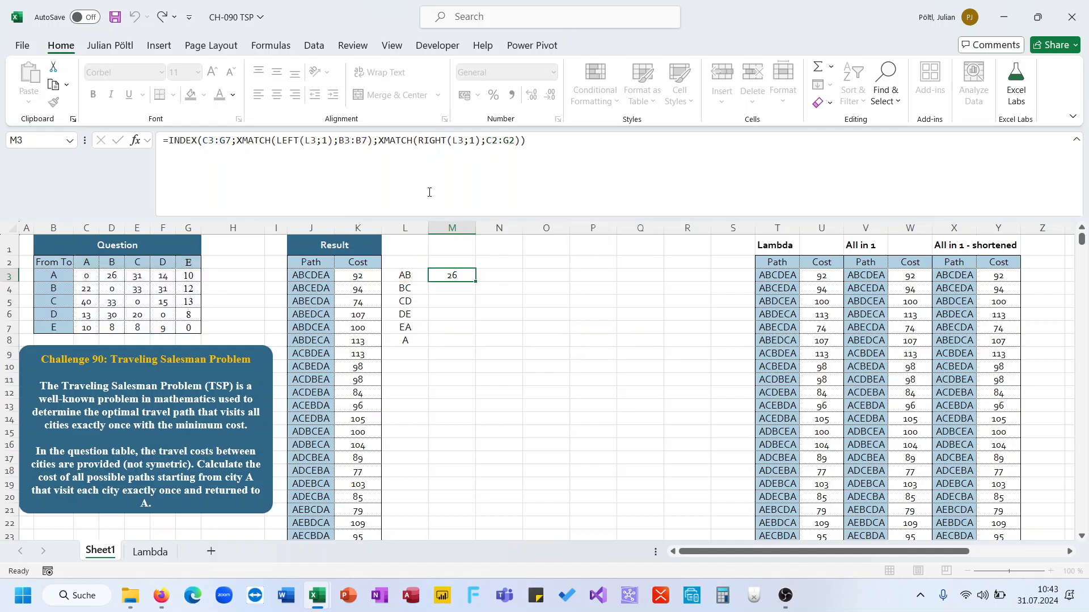
# Step: Wrap the pair-splitting formula in L3 in a LET that names the pairs SP, then append the copied INDEX/XMATCH lookup
pyautogui.moveTo(552, 147); pyautogui.dragTo(171, 151)
pyautogui.hotkey('ctrl', 'c')
pyautogui.press('Escape')
pyautogui.press('Left')
pyautogui.click(179, 146)
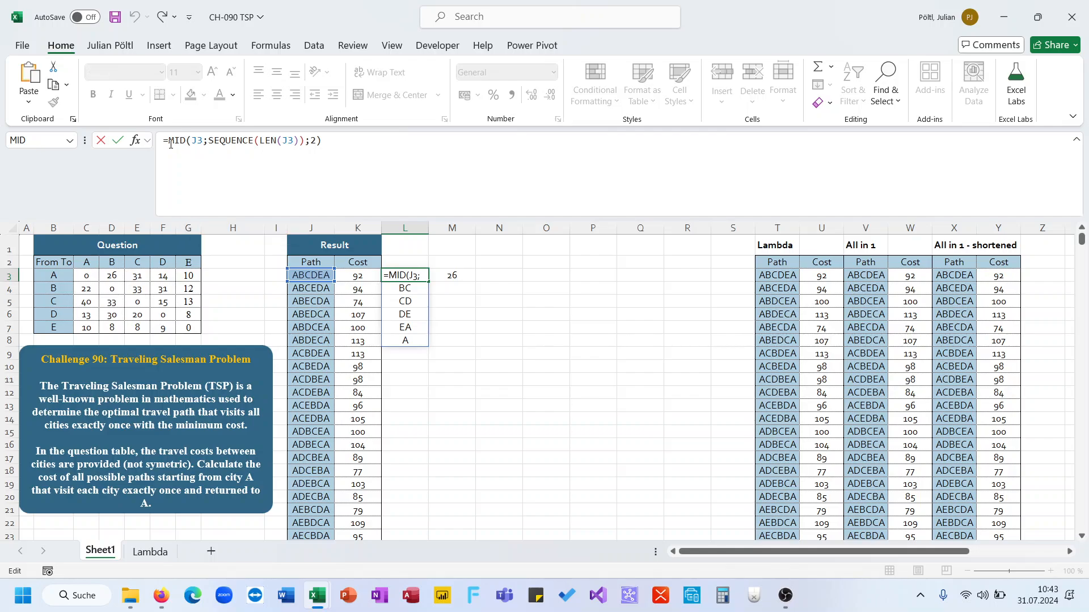
pyautogui.write('Let(SP;')
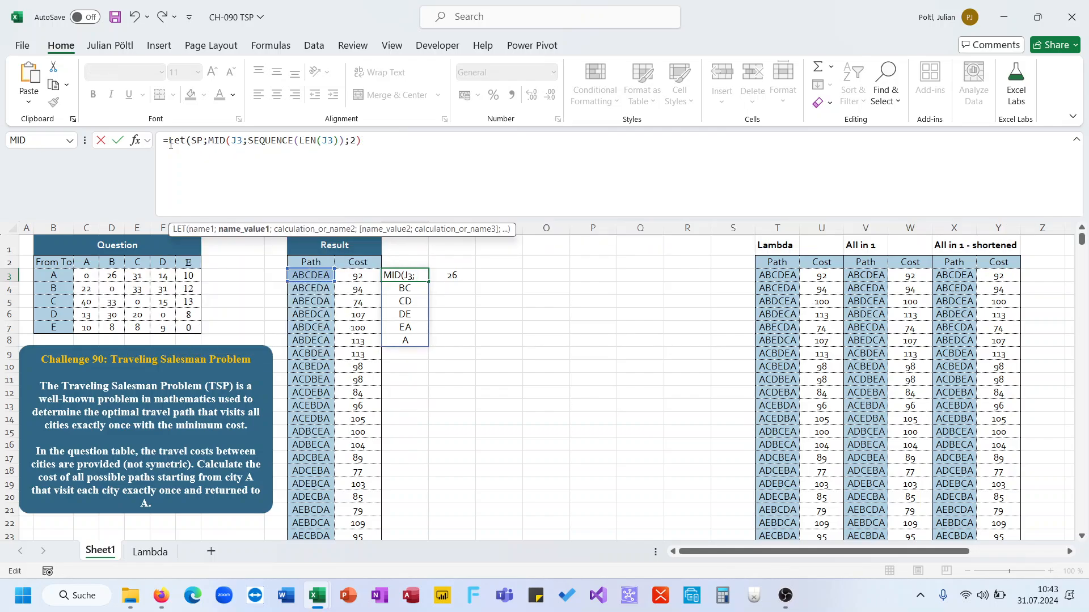
pyautogui.click(416, 141)
pyautogui.write(';')
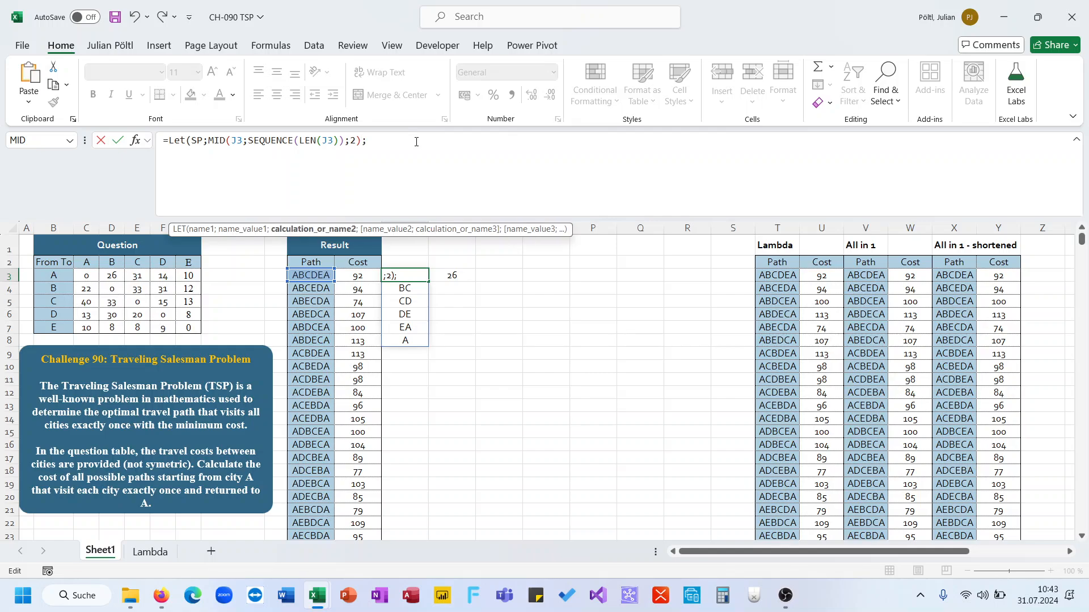
pyautogui.hotkey('ctrl', 'v')
# Step: Replace both L3 references inside the lookup with SP, close the LET and confirm the formula
pyautogui.doubleClick(411, 141)
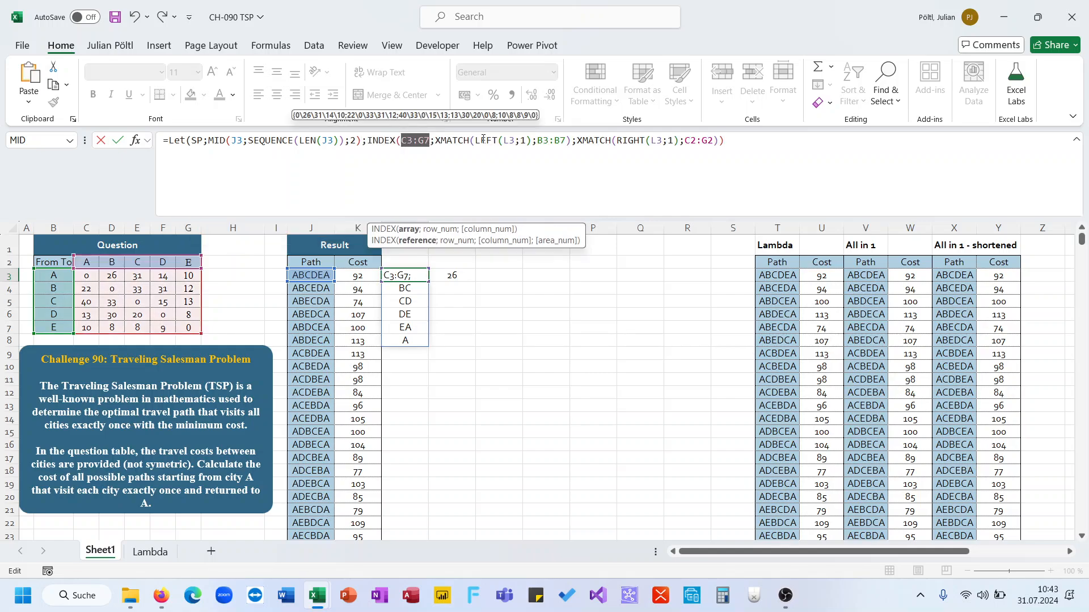
pyautogui.doubleClick(508, 140)
pyautogui.write('SP')
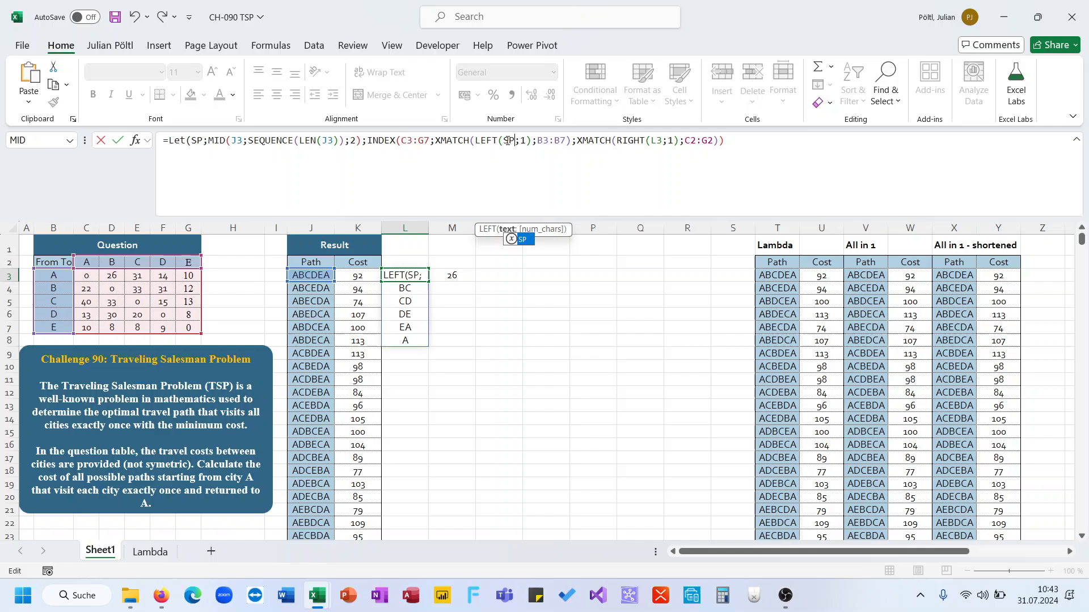
pyautogui.click(655, 141)
pyautogui.doubleClick(655, 142)
pyautogui.write('SP')
pyautogui.click(722, 149)
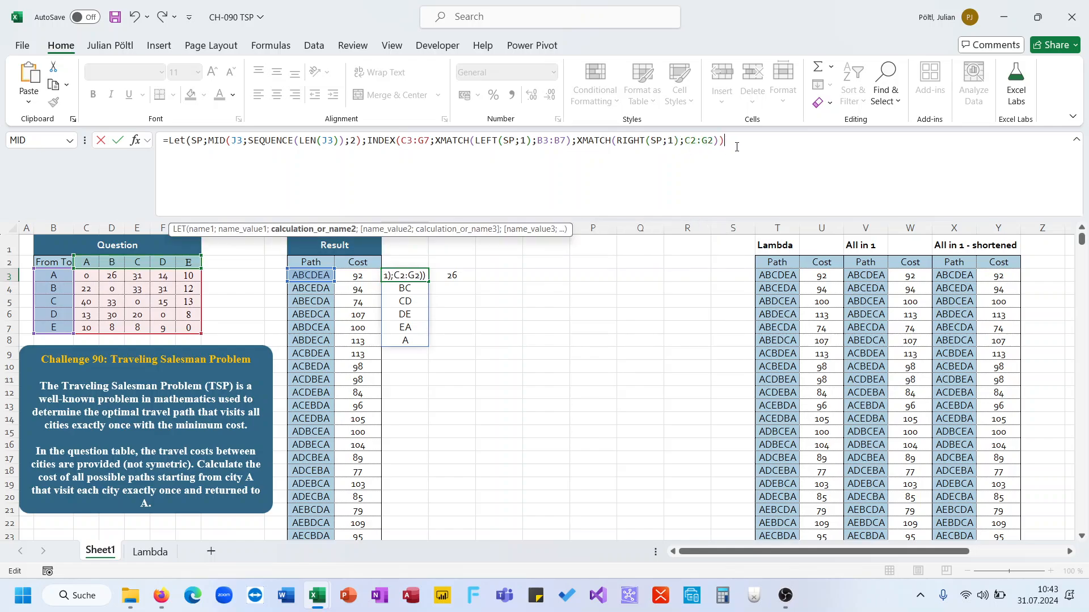
pyautogui.write(')')
pyautogui.press('Tab')
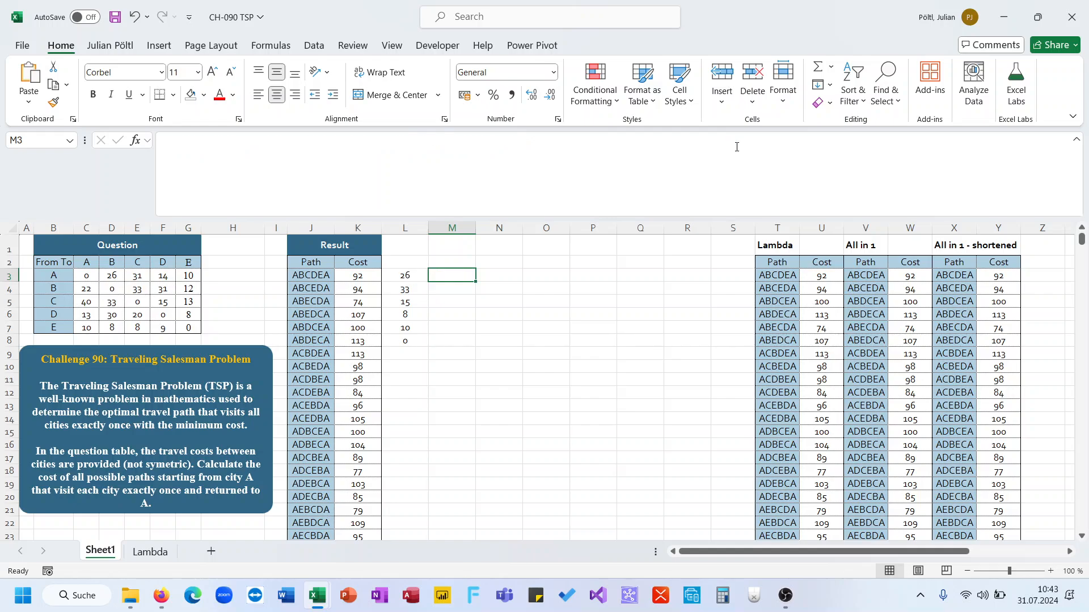
# Step: Wrap the INDEX lookup in L3 in SUM so the formula totals the path's costs
pyautogui.press('Left')
pyautogui.hotkey('ctrl', '/')
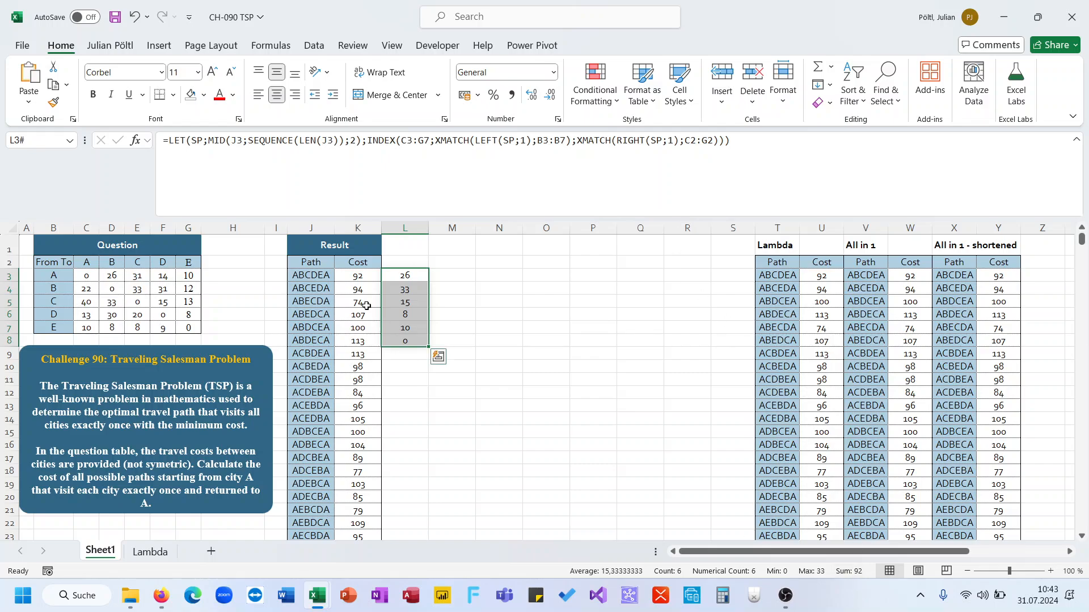
pyautogui.click(357, 278)
pyautogui.click(390, 276)
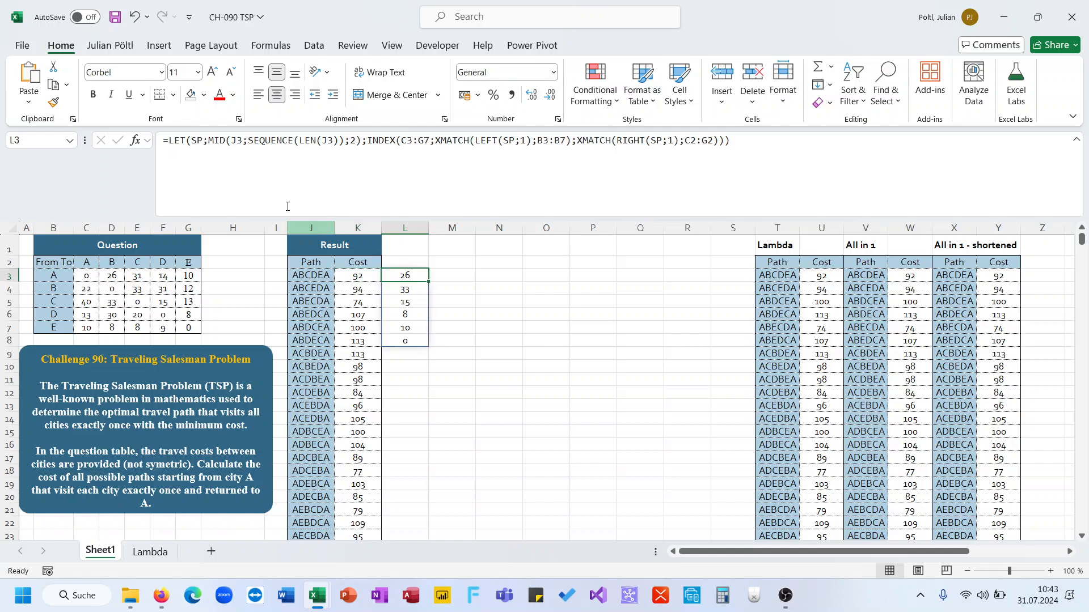
pyautogui.click(363, 141)
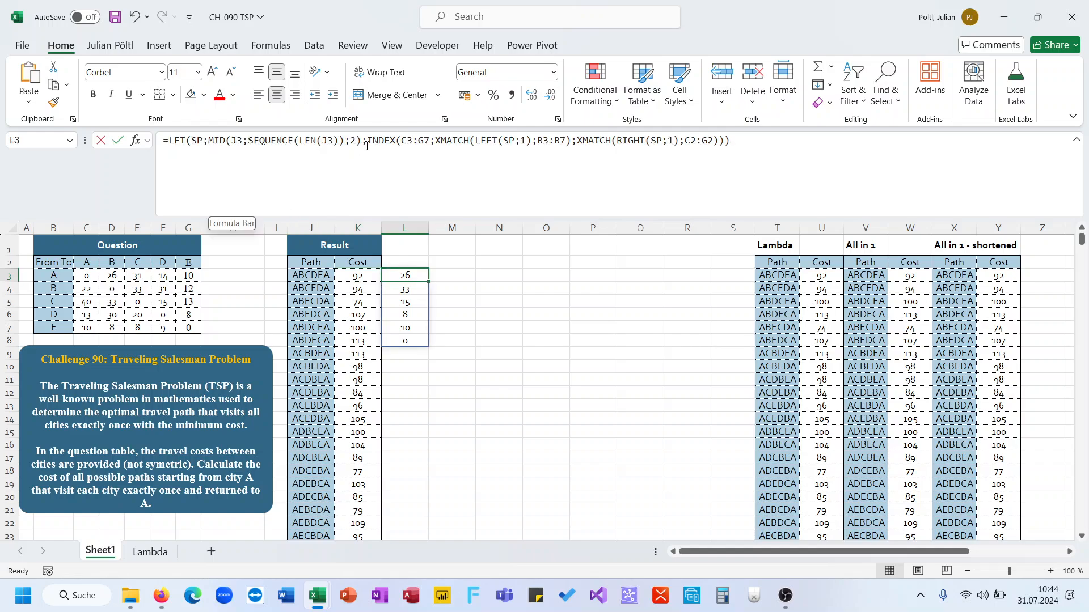
pyautogui.write('sum(')
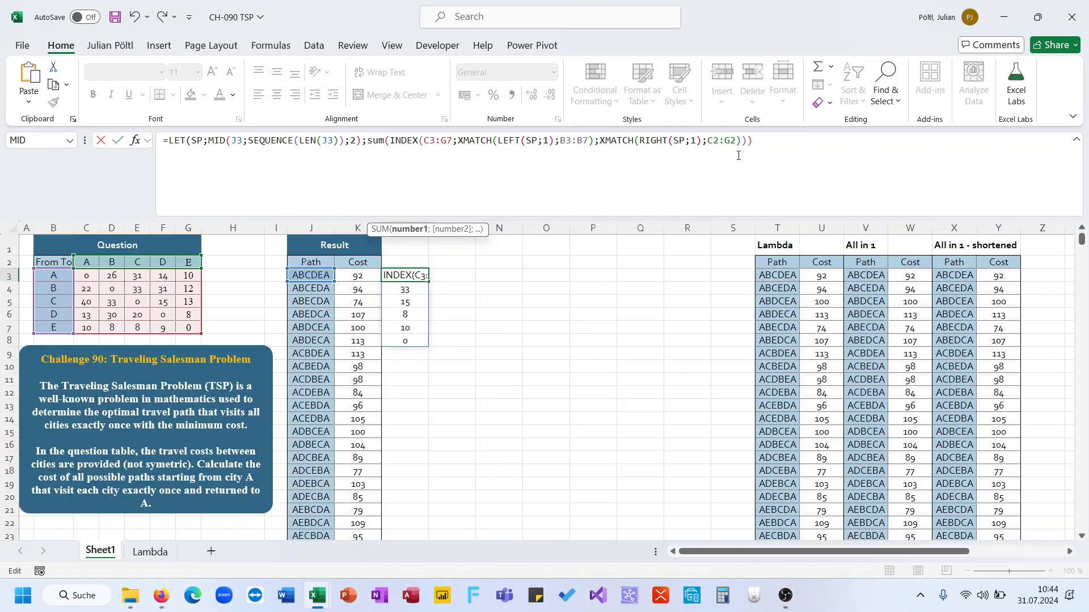
pyautogui.press('Return')
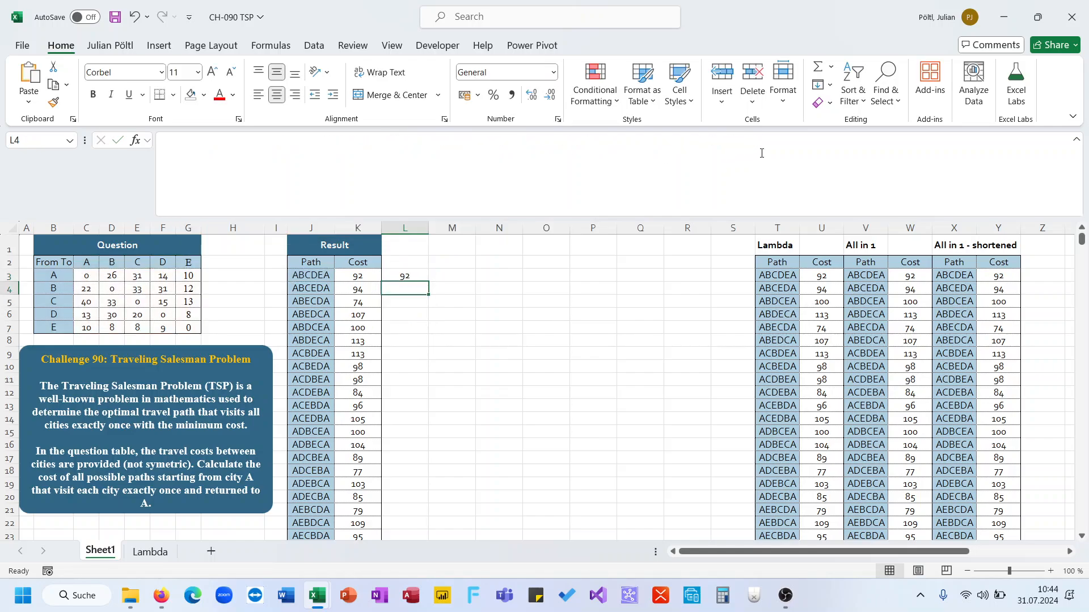
# Step: Wrap the formula in MAP over the paths J3:J26 with a LAMBDA whose parameter is P
pyautogui.click(170, 141)
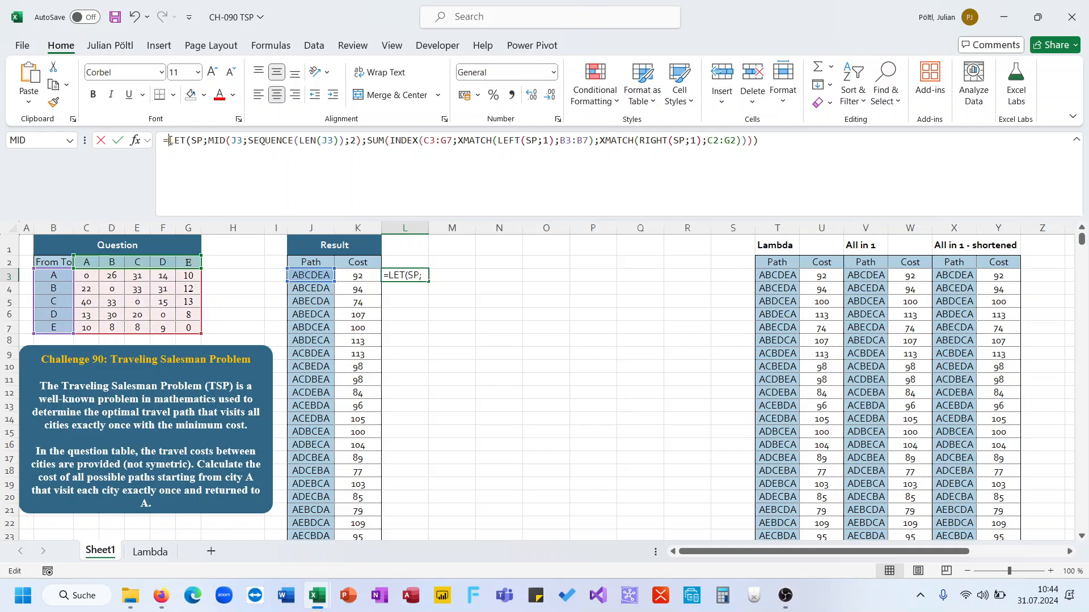
pyautogui.write('MAP(')
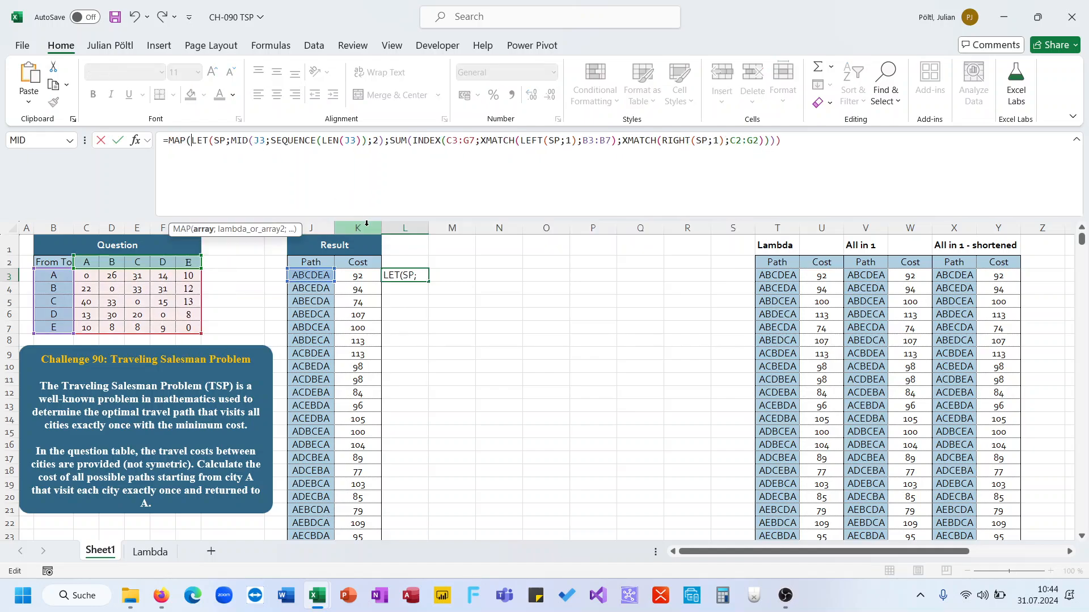
pyautogui.click(318, 277)
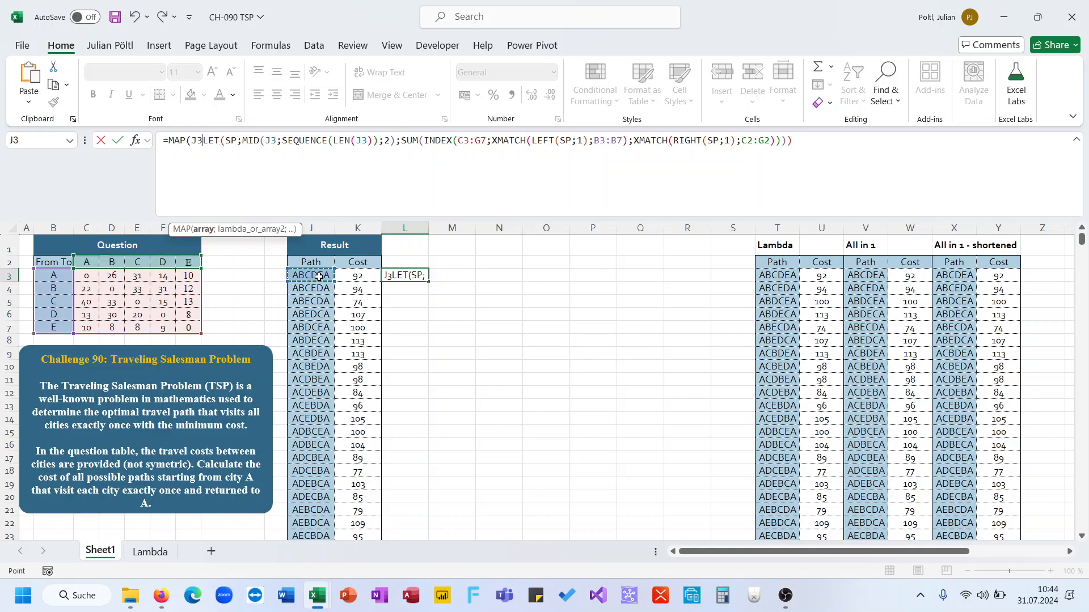
pyautogui.hotkey('ctrl', 'shift', 'Down')
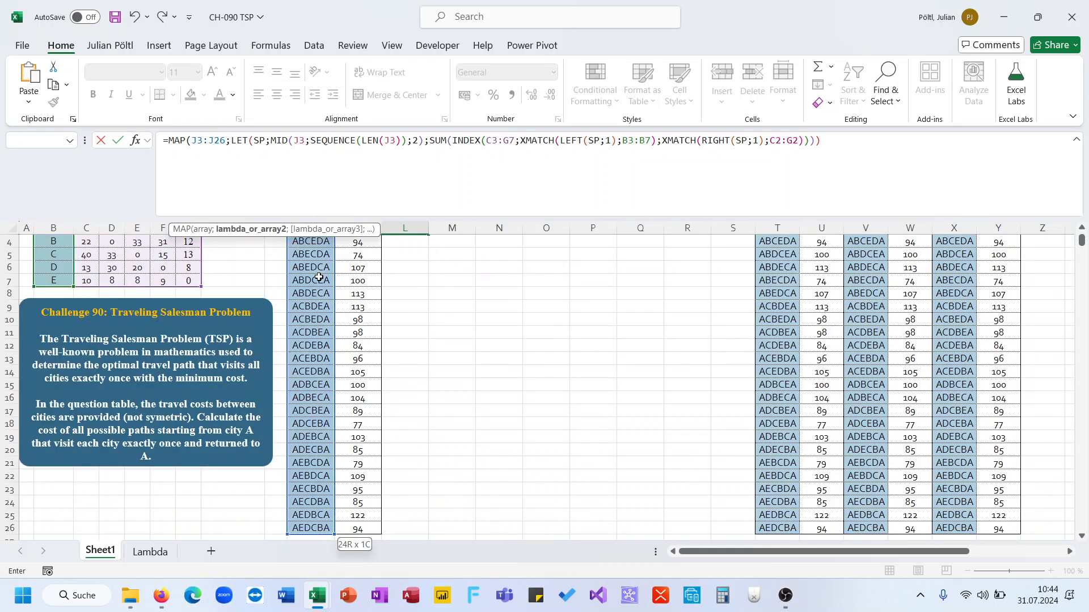
pyautogui.write(';Lam')
pyautogui.press('Tab')
pyautogui.write('A;')
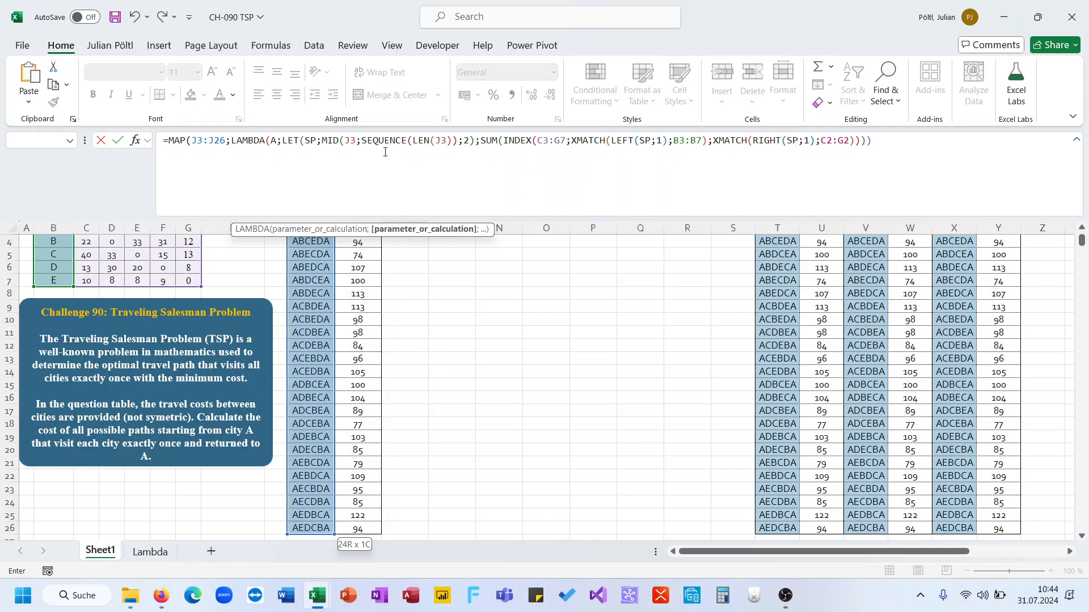
pyautogui.press('BackSpace')
pyautogui.press('BackSpace')
pyautogui.write('P;')
# Step: Replace both J3 references in the MID and LEN parts with P, close MAP and LAMBDA, and confirm
pyautogui.doubleClick(353, 141)
pyautogui.press('BackSpace')
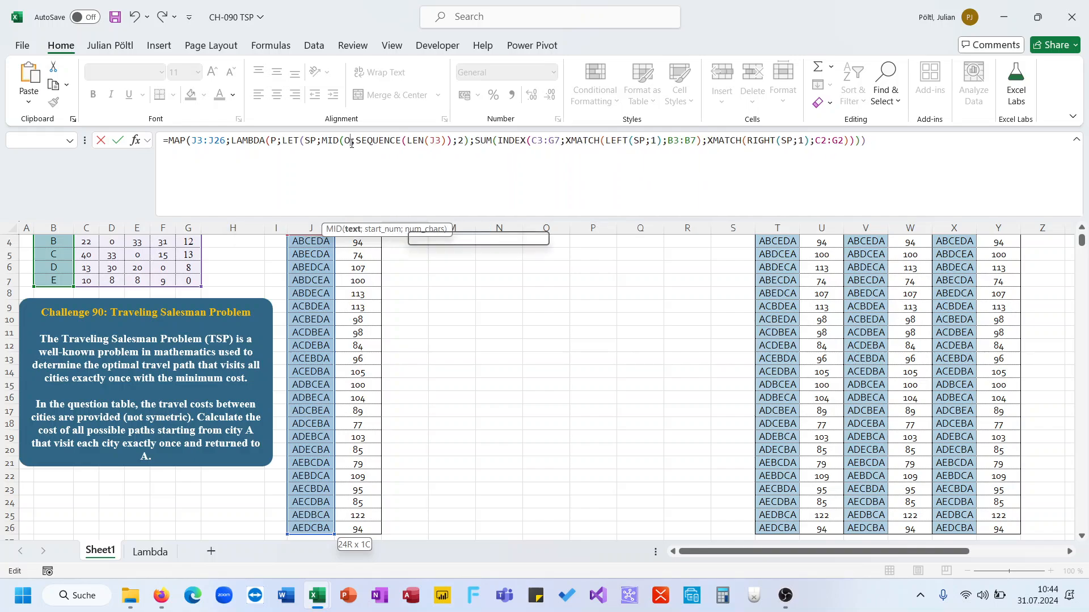
pyautogui.write('O')
pyautogui.press('BackSpace')
pyautogui.write('P')
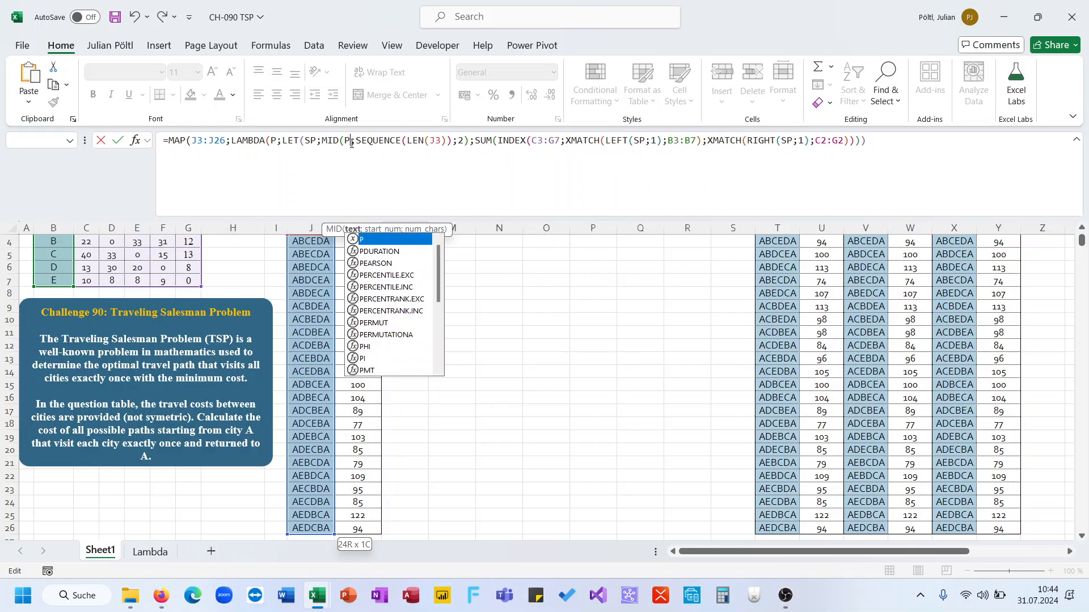
pyautogui.doubleClick(429, 140)
pyautogui.write('P')
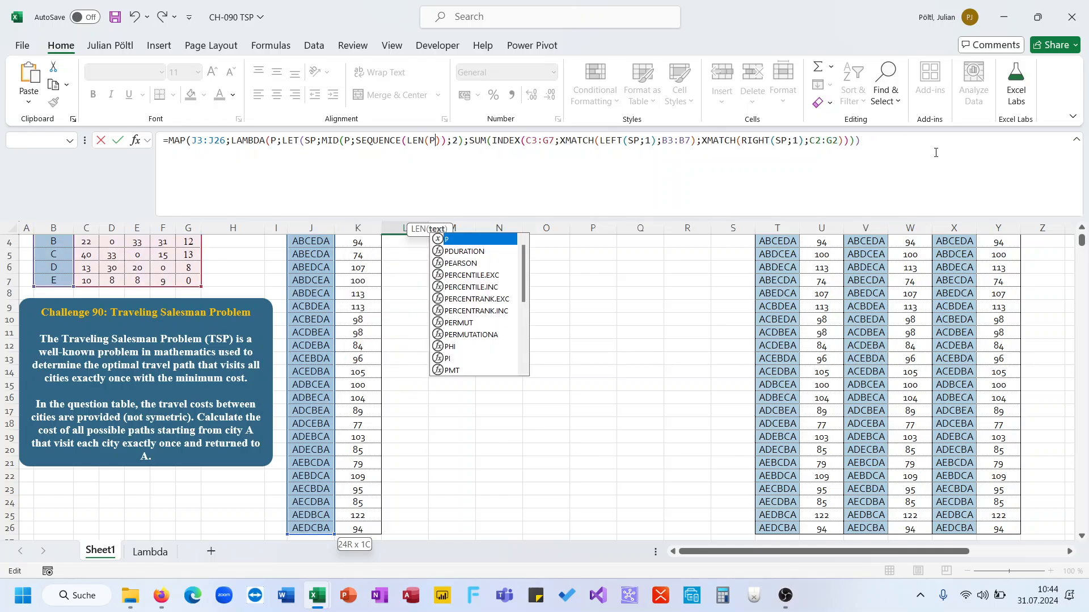
pyautogui.click(936, 152)
pyautogui.write('))')
pyautogui.press('Return')
pyautogui.press('Up')
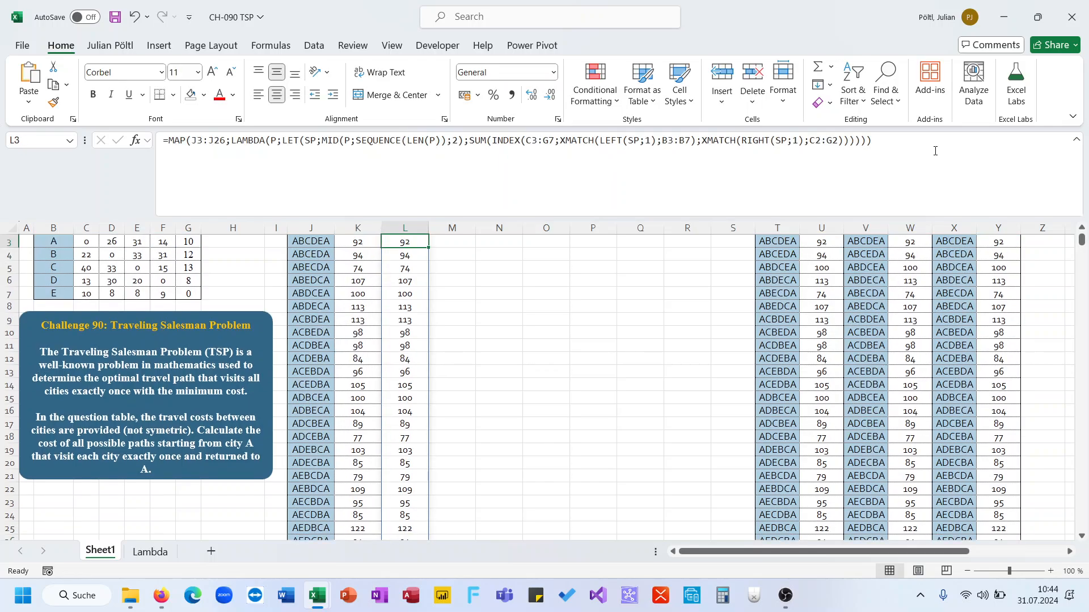
# Step: Compare the spilled totals in column L with the path costs in the Result table
pyautogui.scroll(1, 620, 263)
pyautogui.scroll(-3, 619, 262)
pyautogui.press('Up')
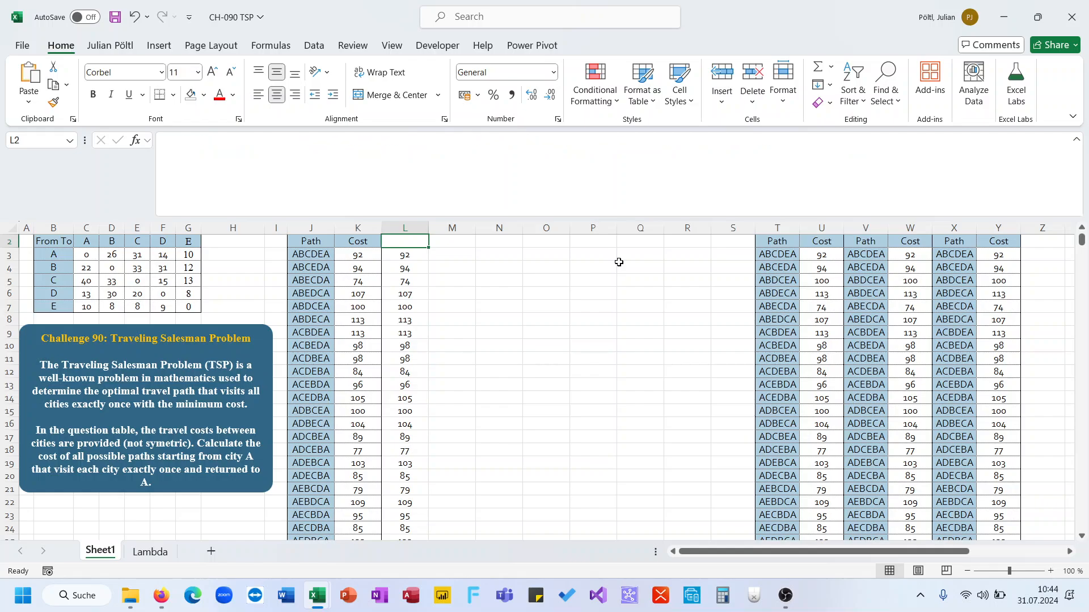
pyautogui.click(327, 258)
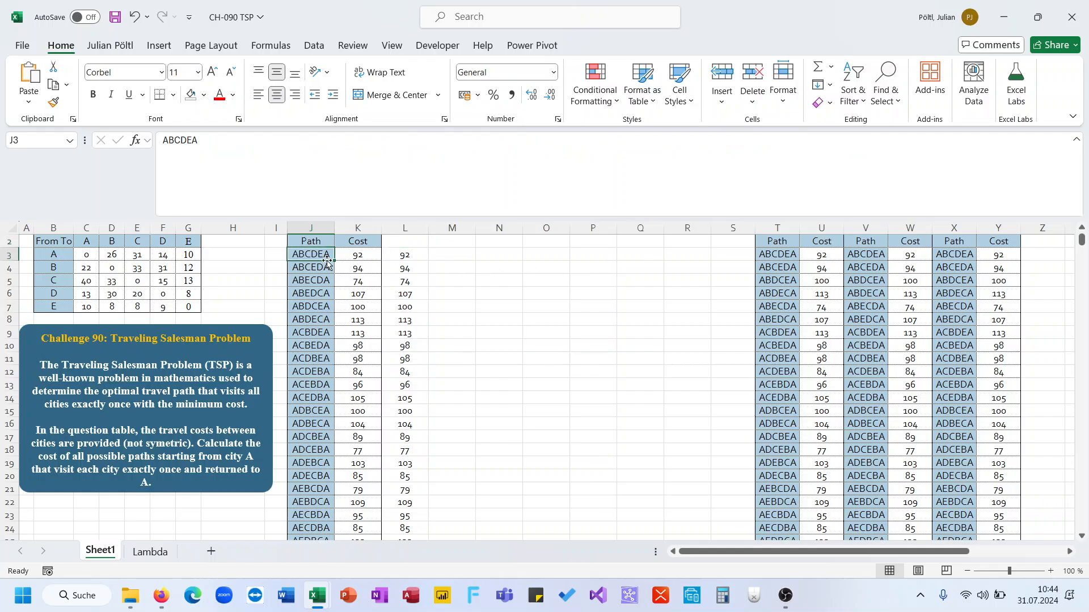
pyautogui.scroll(1, 327, 262)
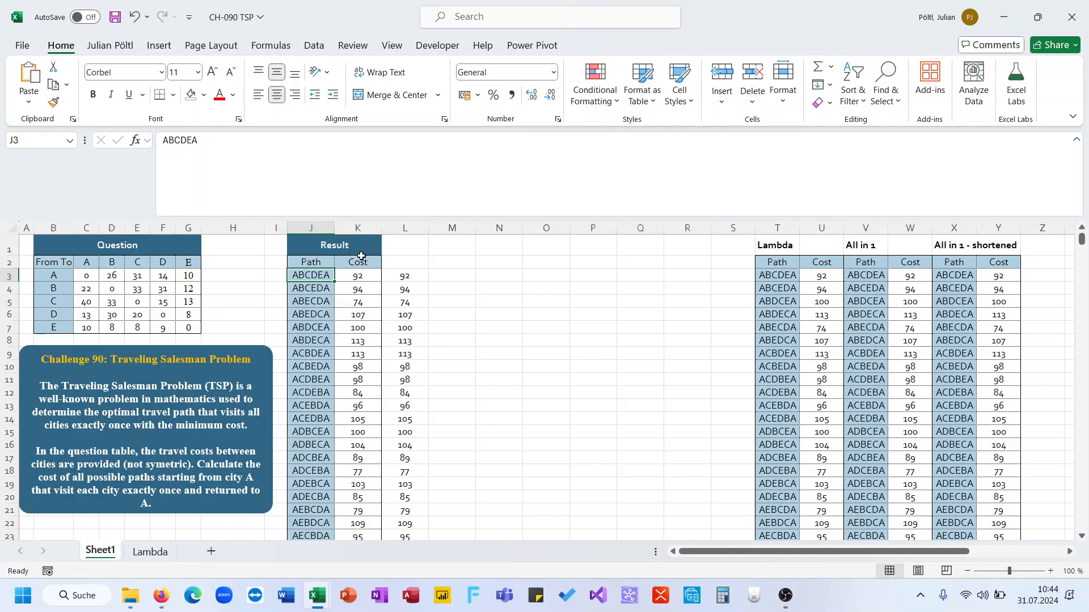
# Step: Label cell L1 as INDEX
pyautogui.click(402, 250)
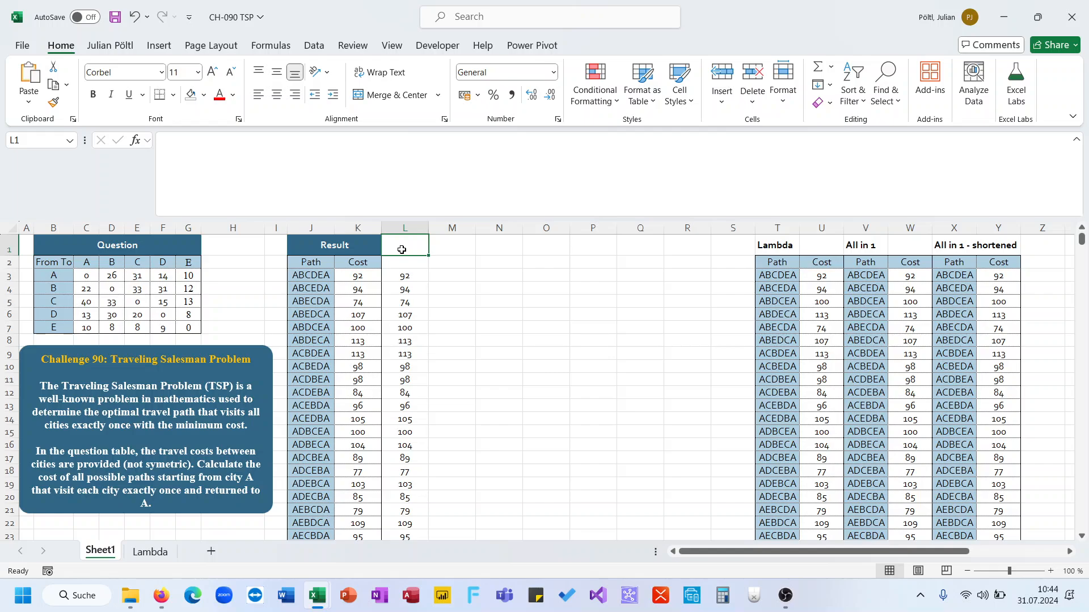
pyautogui.write('INDEX')
pyautogui.press('Return')
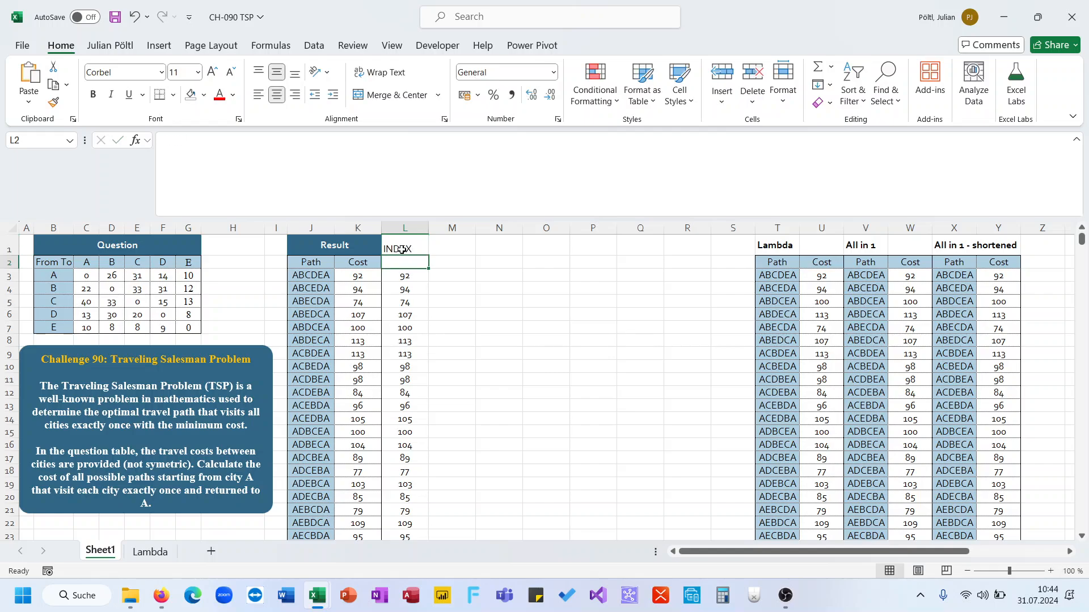
# Step: Enter =MID(J3;SEQUENCE(LEN(J3));2) in M3 to split the first path into letter pairs
pyautogui.click(442, 273)
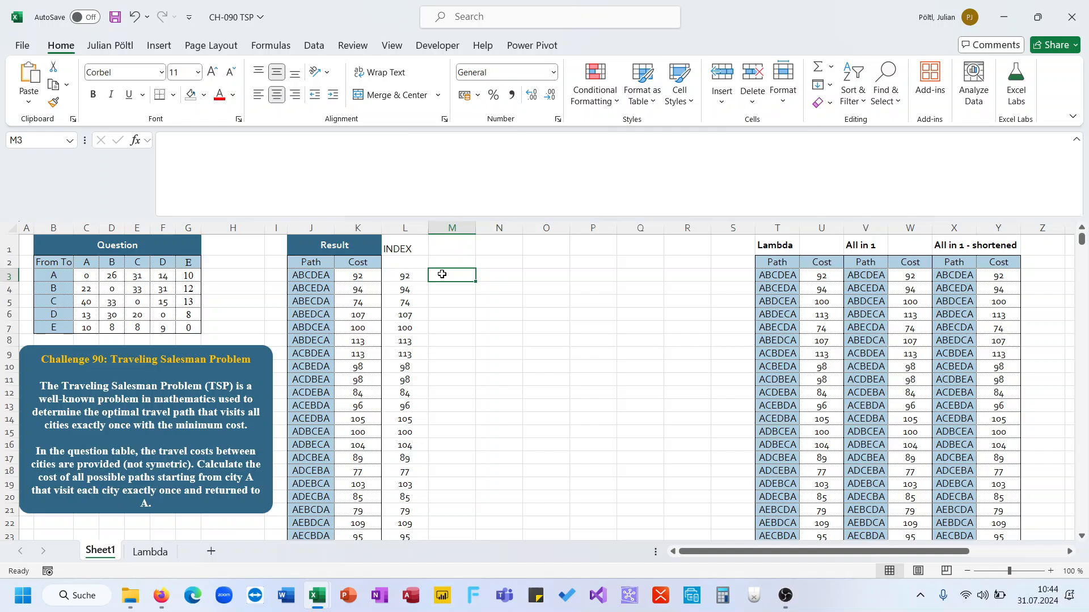
pyautogui.write('=MID(')
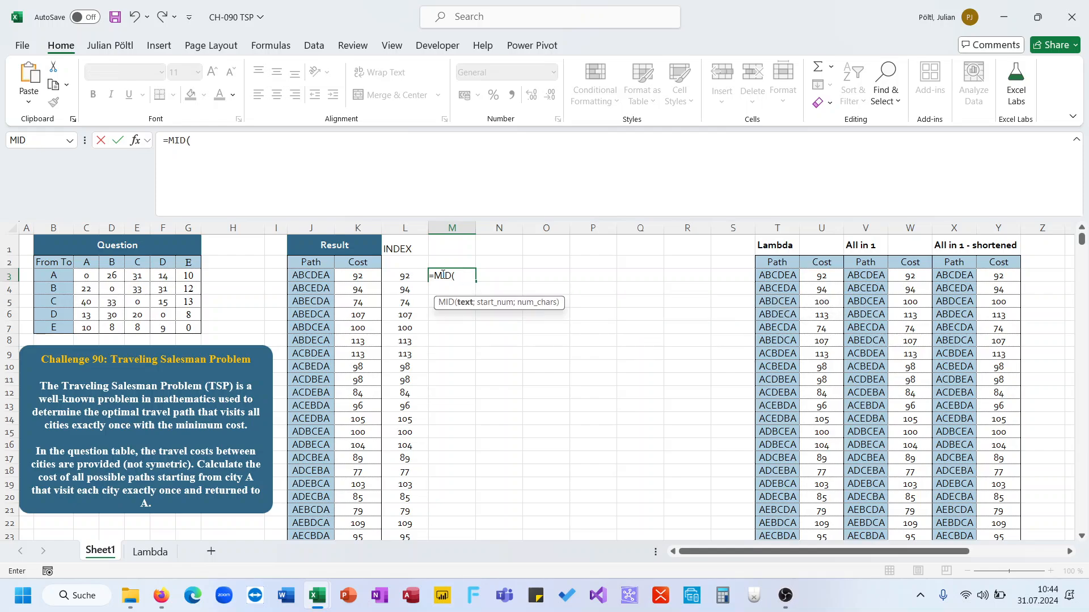
pyautogui.press('Left')
pyautogui.press('Left')
pyautogui.press('Left')
pyautogui.write(';se')
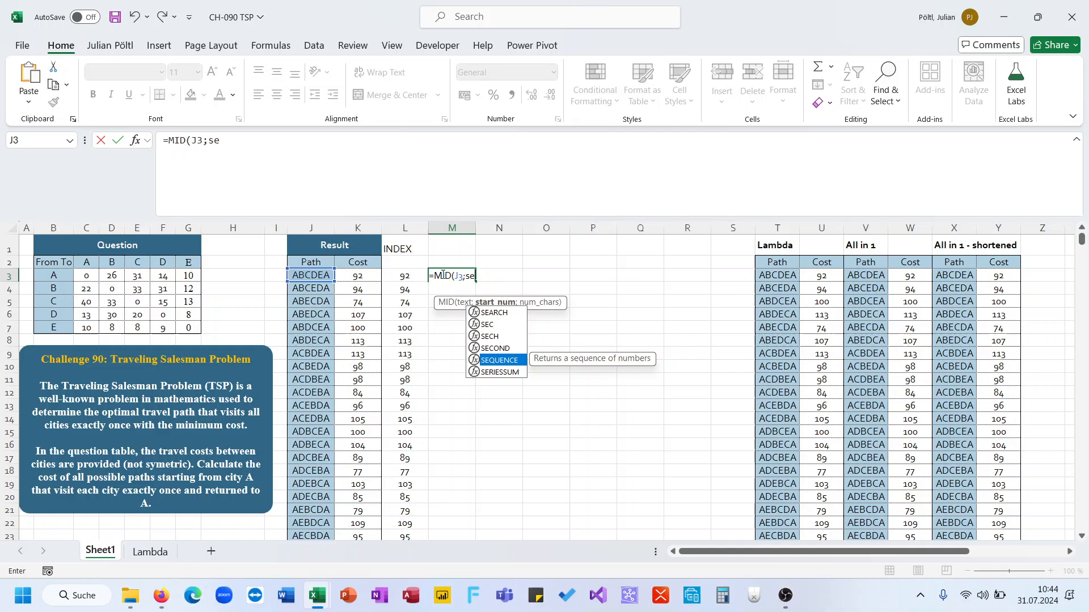
pyautogui.press('Tab')
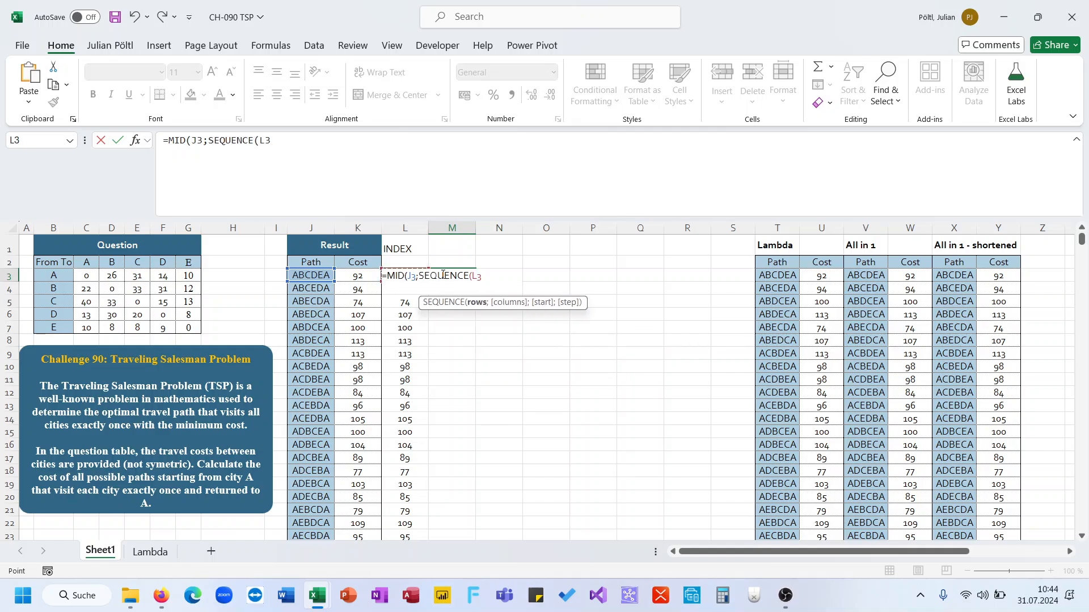
pyautogui.press('Left')
pyautogui.press('Left')
pyautogui.press('Left')
pyautogui.write(');2)')
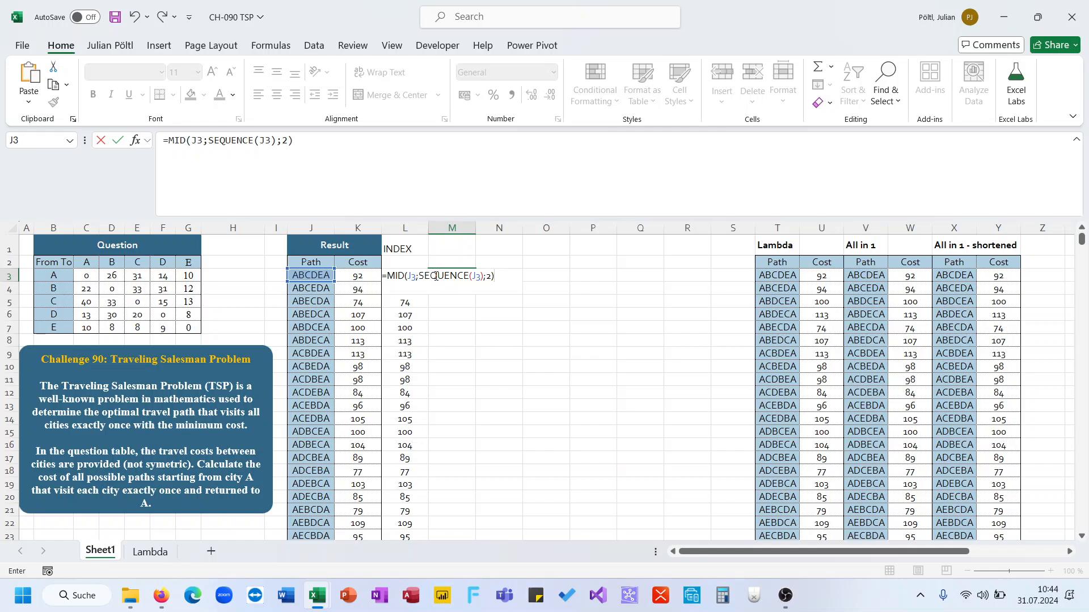
pyautogui.click(474, 276)
pyautogui.write('len(')
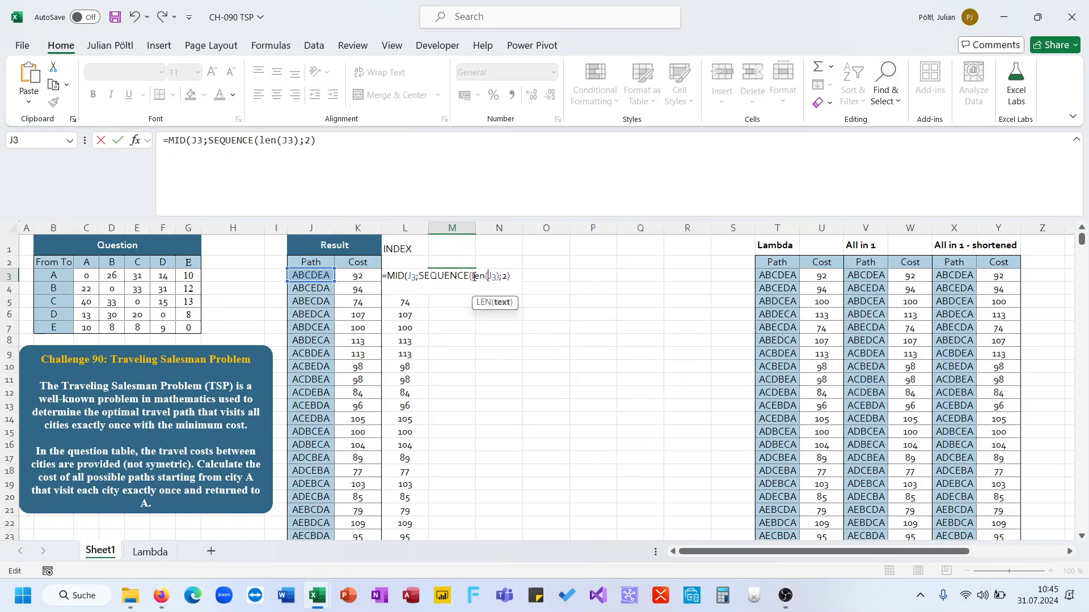
pyautogui.write(')')
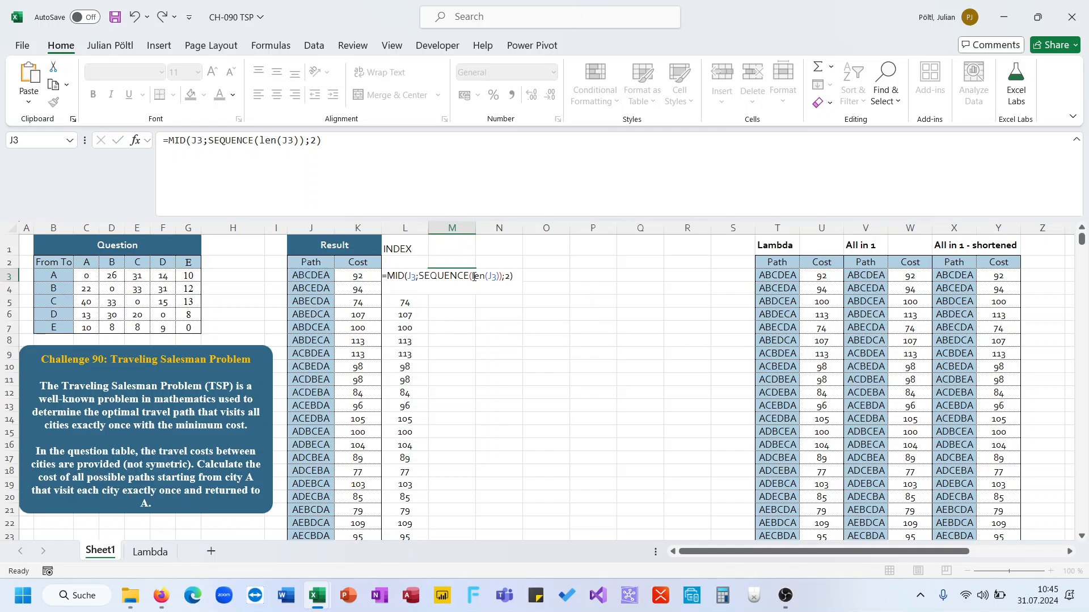
pyautogui.press('Tab')
# Step: In N3, enter =XLOOKUP(LEFT(M3;1);B3:B7;C3:G7) to return the cost row of the pair's starting city
pyautogui.write('=xl')
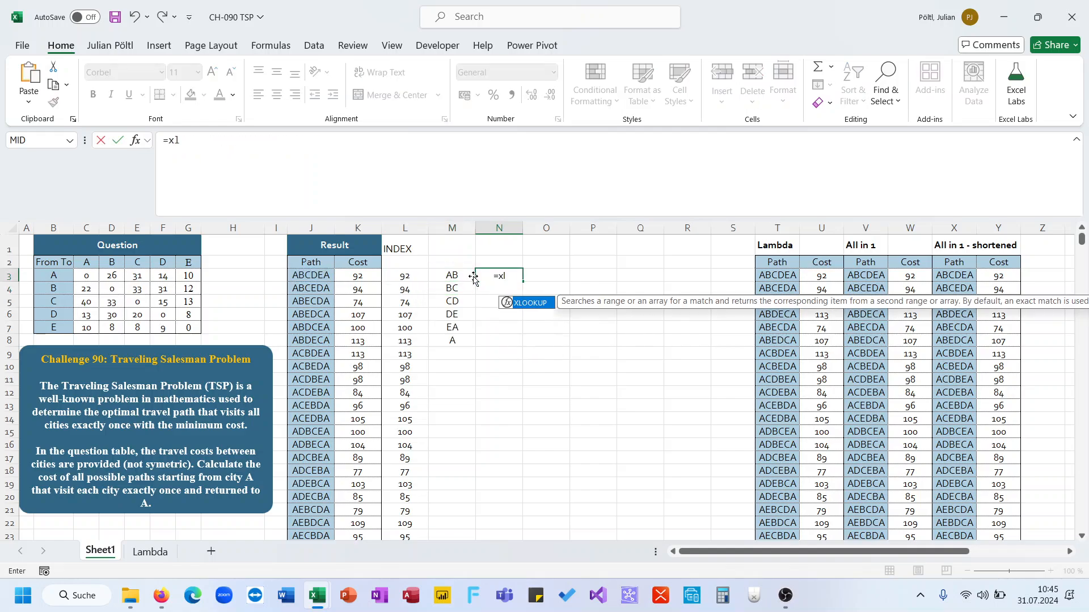
pyautogui.press('Tab')
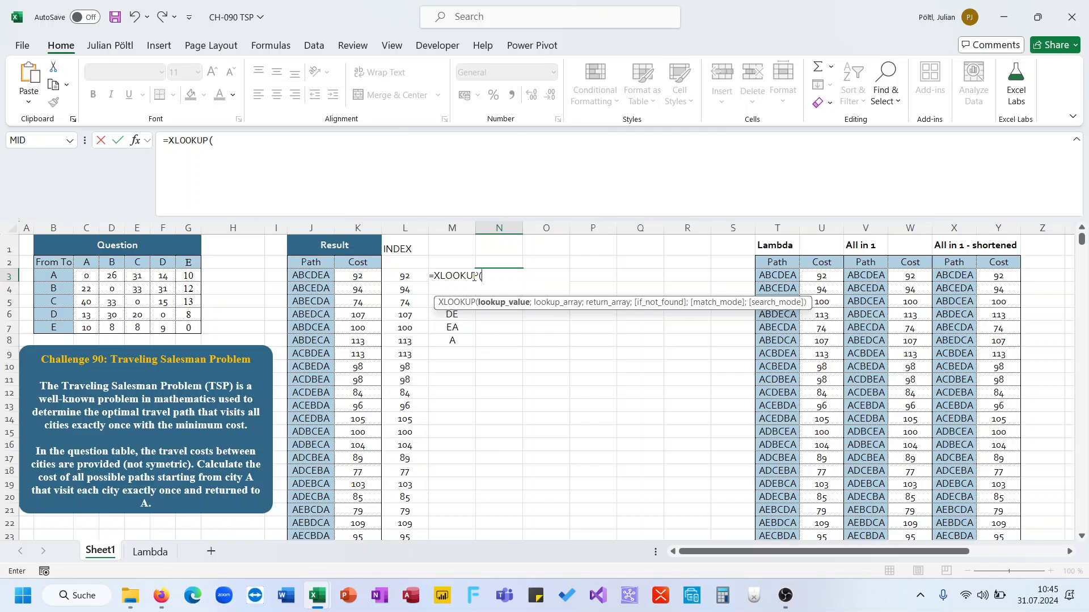
pyautogui.write('le')
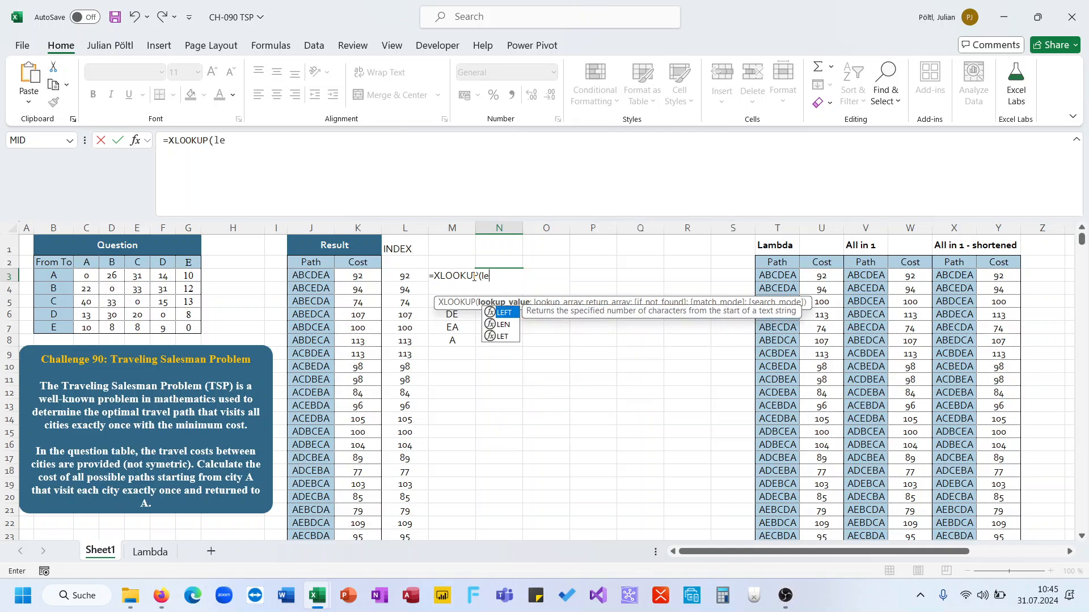
pyautogui.press('Tab')
pyautogui.click(474, 276)
pyautogui.write(';')
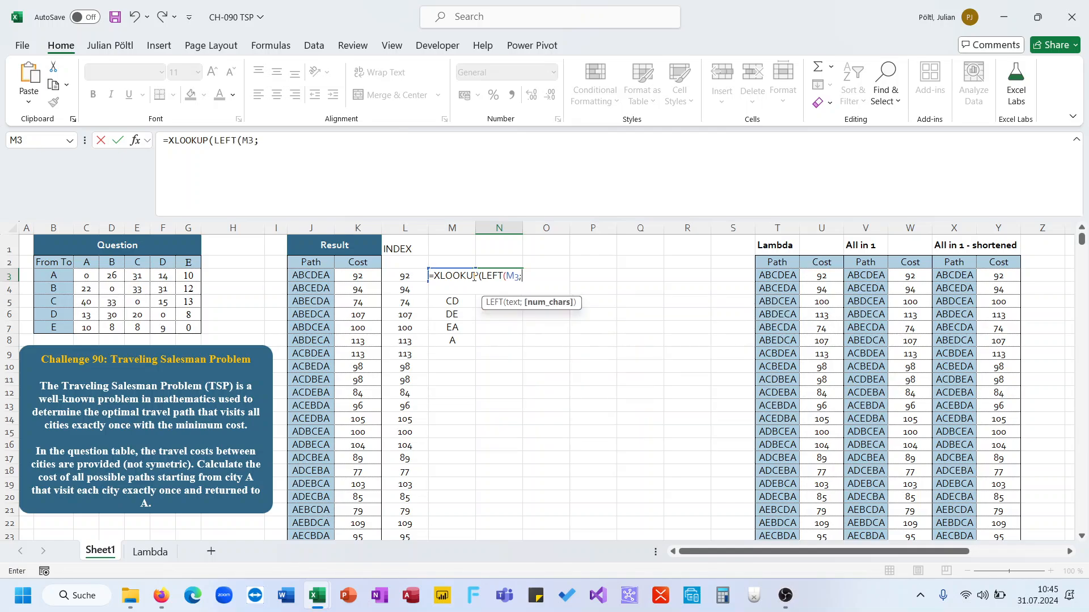
pyautogui.write('1);')
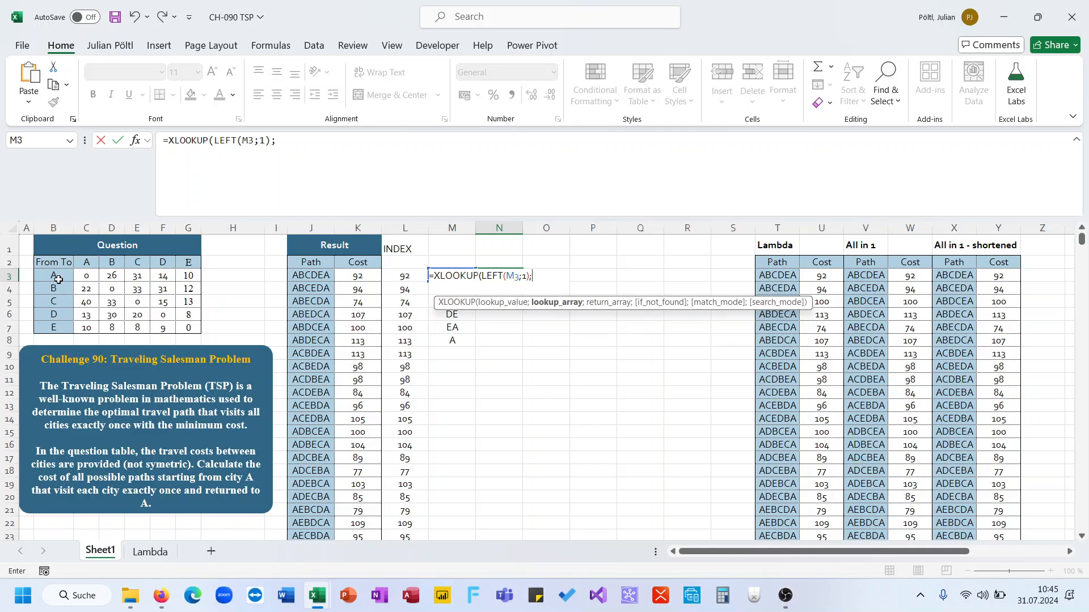
pyautogui.moveTo(58, 280); pyautogui.dragTo(57, 327)
pyautogui.write(';')
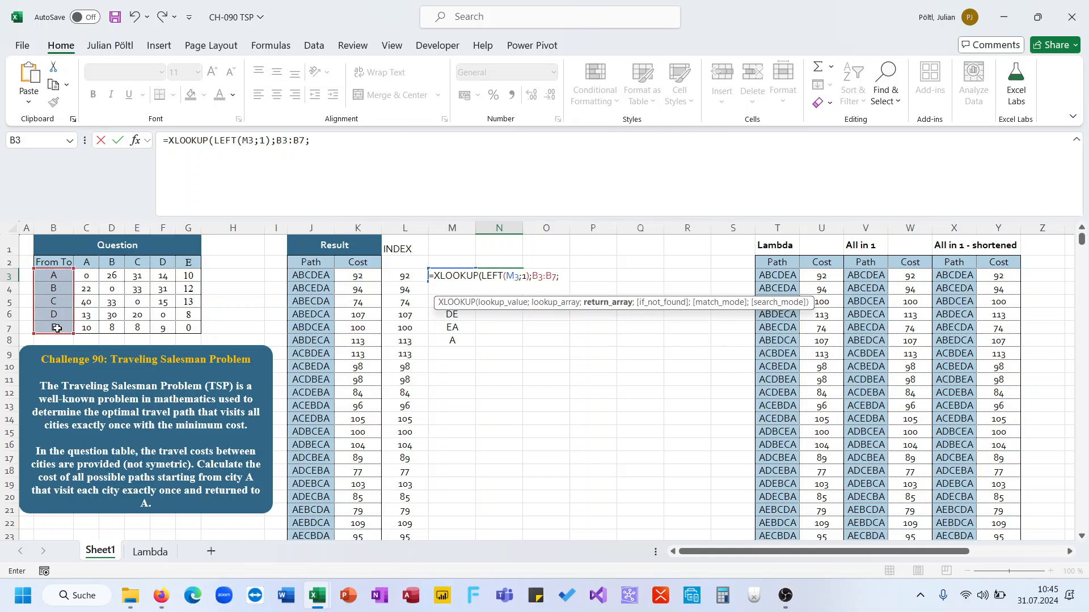
pyautogui.moveTo(88, 276); pyautogui.dragTo(183, 327)
pyautogui.write(')')
pyautogui.hotkey('ctrl', 'Return')
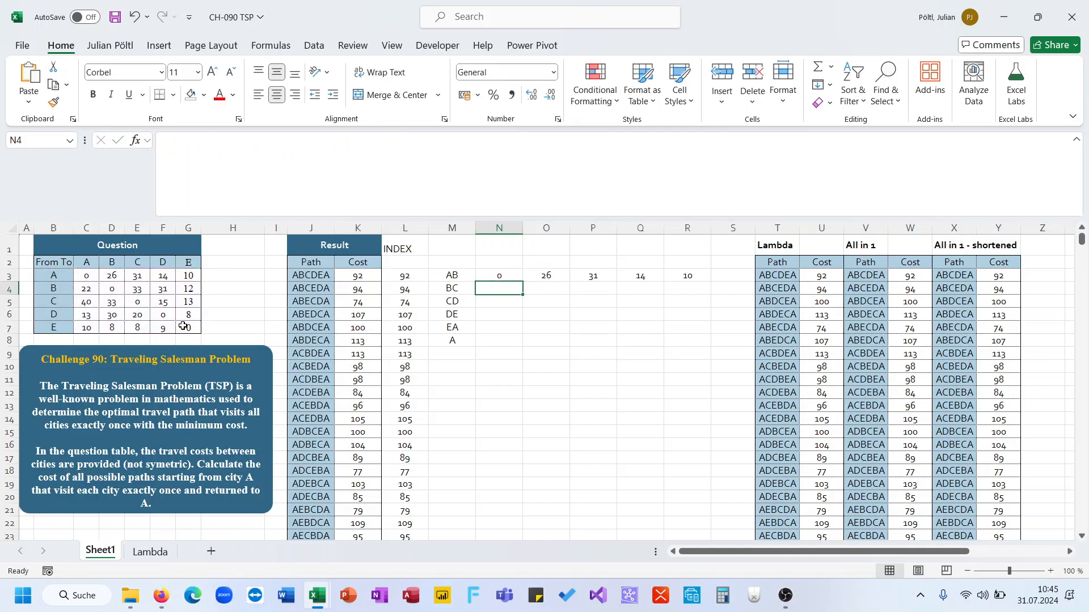
# Step: Nest it in an outer XLOOKUP of RIGHT(M3;1) over C2:G2 so N3 returns the single pair's travel cost
pyautogui.click(438, 176)
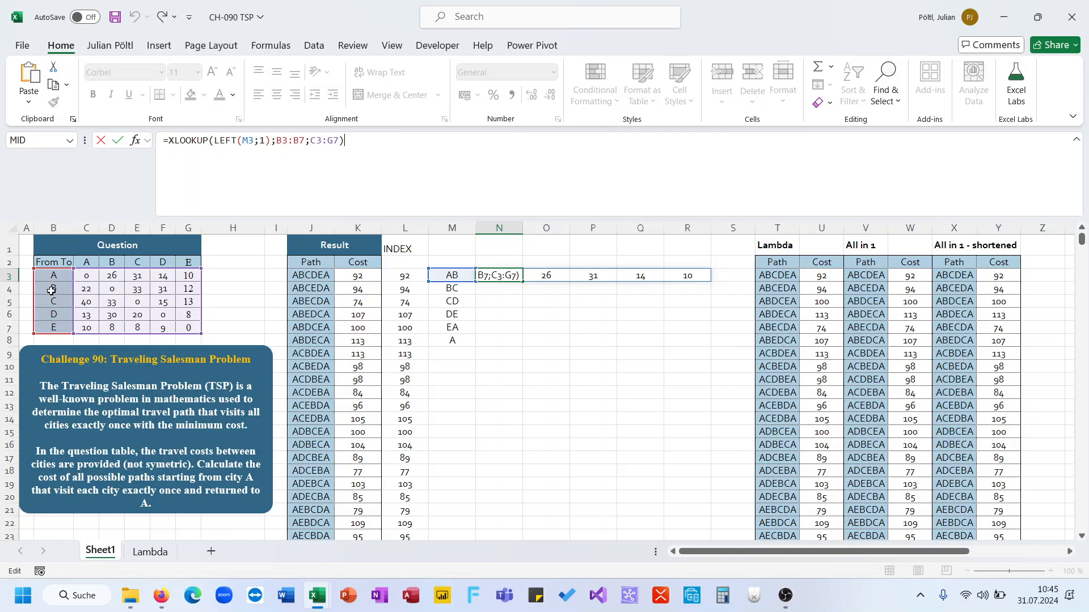
pyautogui.press('Escape')
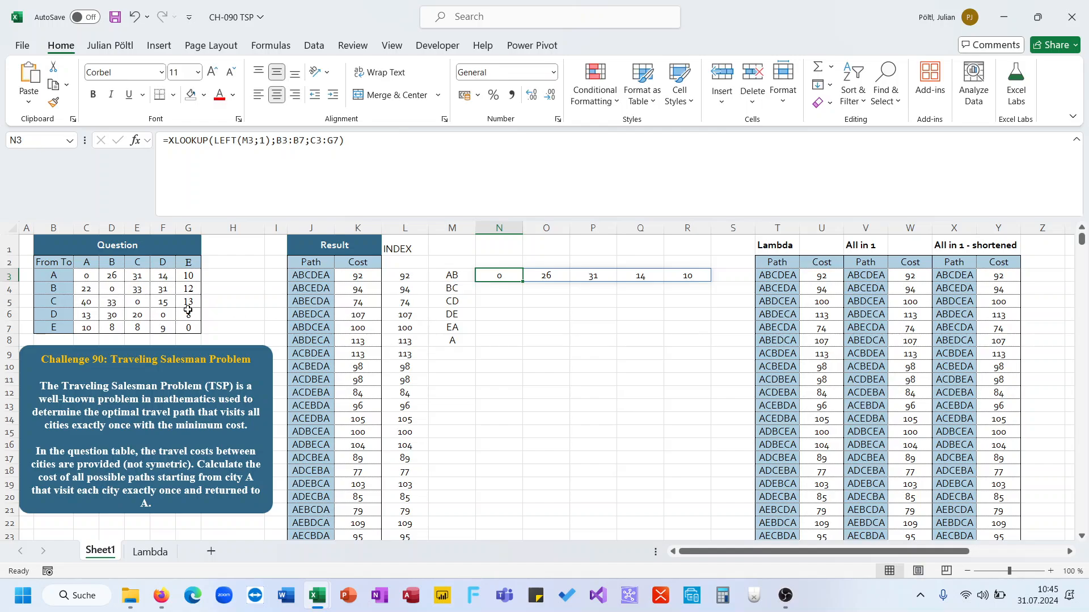
pyautogui.moveTo(86, 275); pyautogui.dragTo(192, 273)
pyautogui.click(496, 276)
pyautogui.click(170, 142)
pyautogui.write('xl')
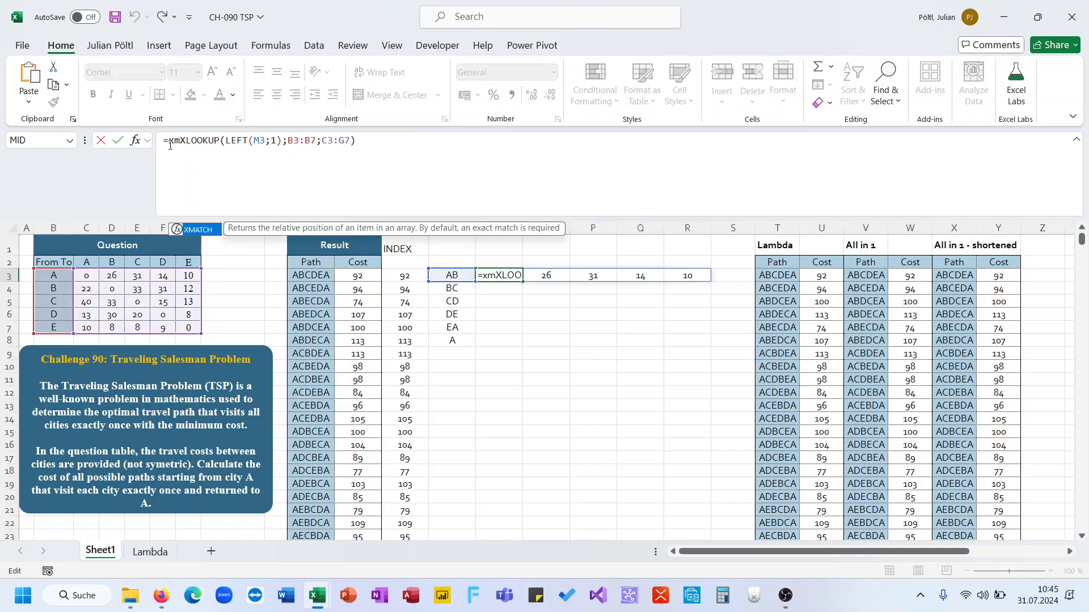
pyautogui.press('Tab')
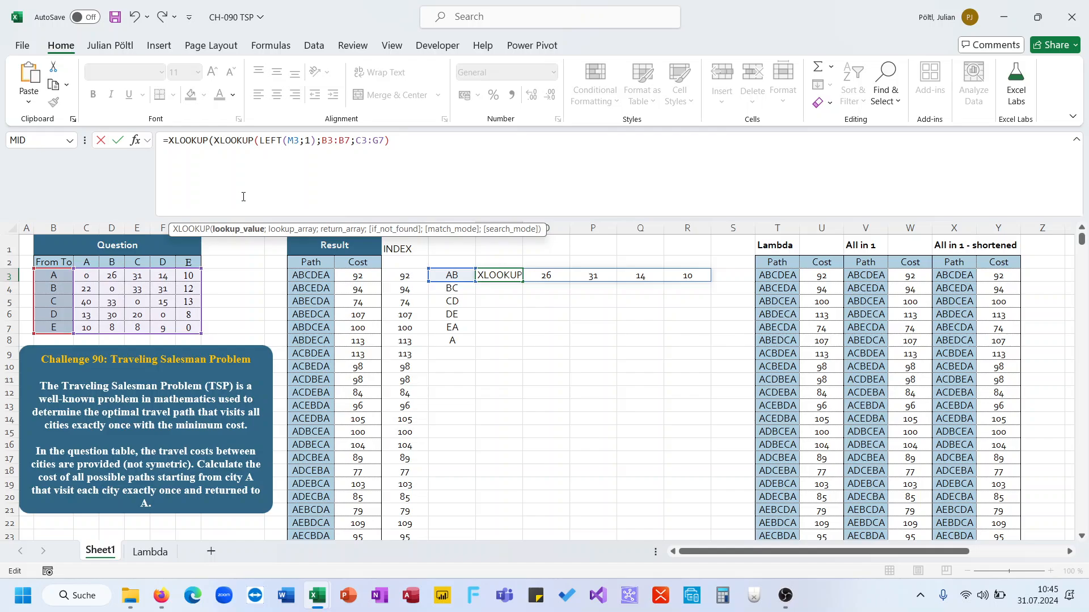
pyautogui.write('ri')
pyautogui.press('Tab')
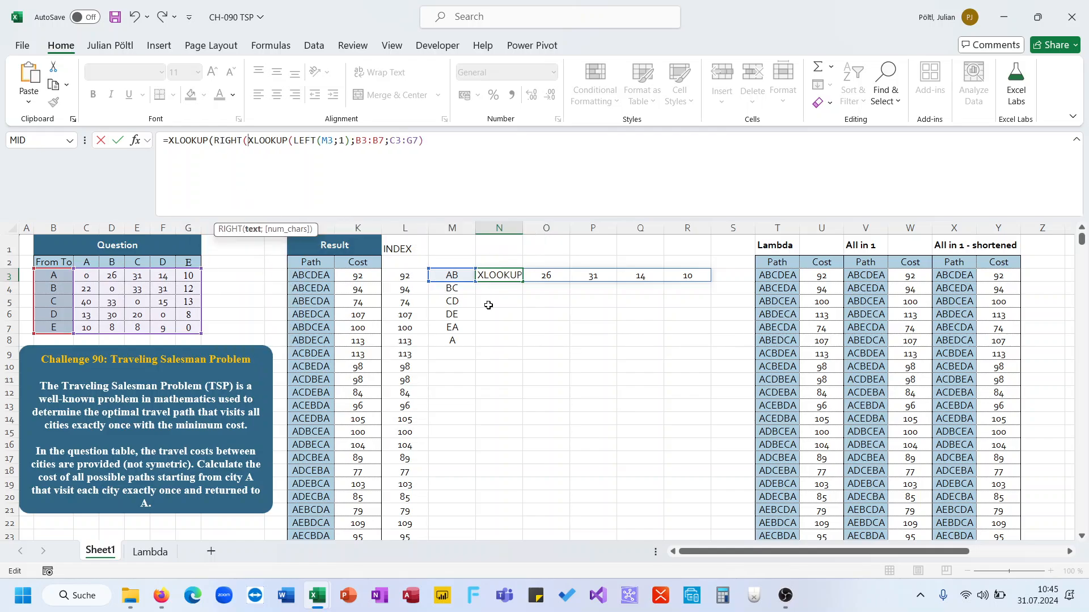
pyautogui.click(458, 276)
pyautogui.write(';')
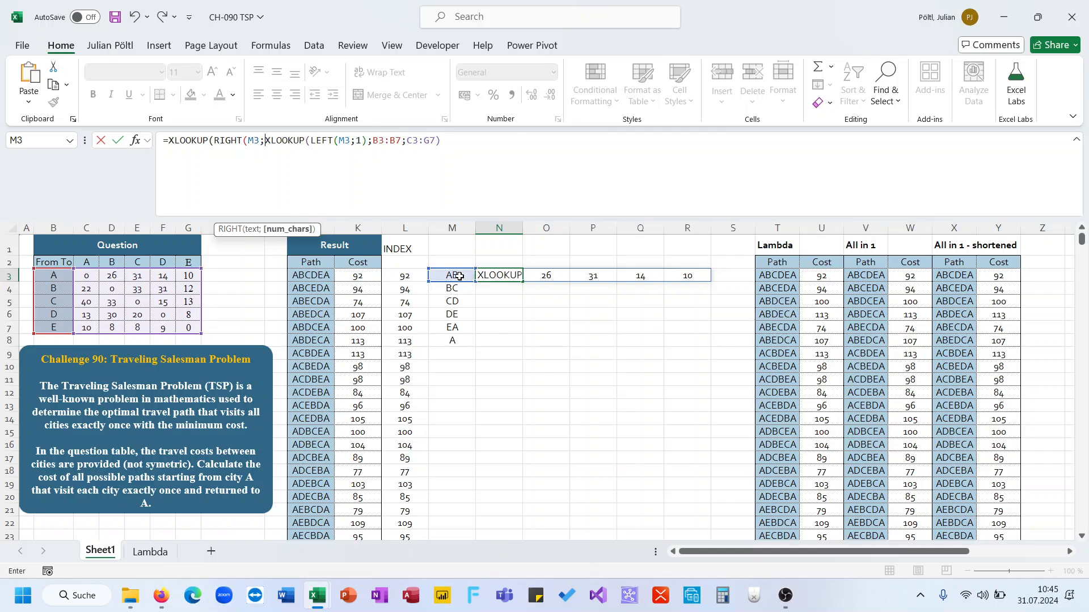
pyautogui.write('1);')
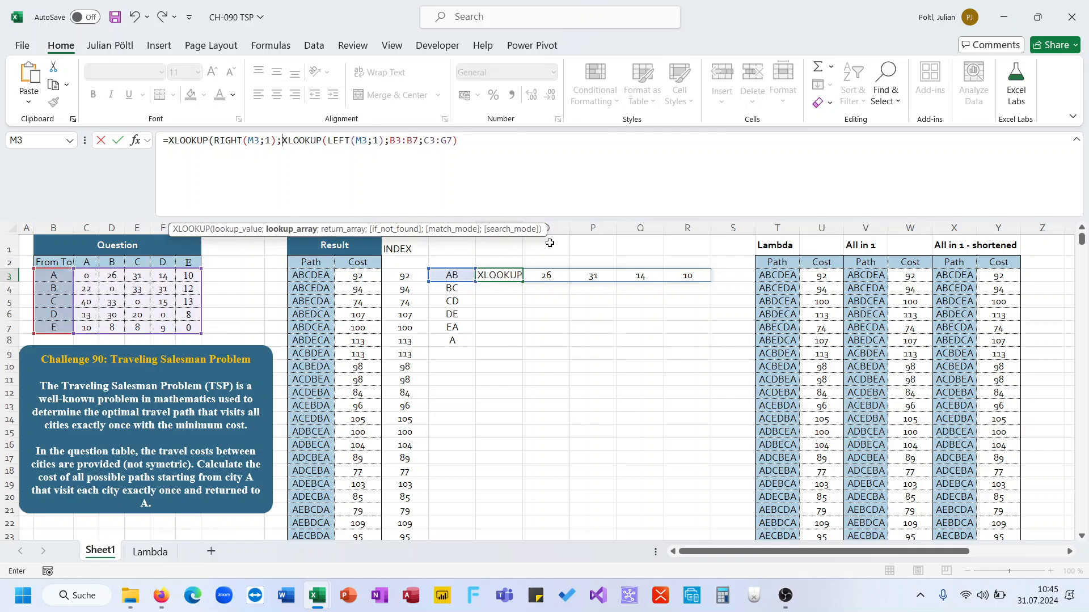
pyautogui.click(500, 178)
pyautogui.click(285, 147)
pyautogui.moveTo(93, 261); pyautogui.dragTo(180, 260)
pyautogui.write(';')
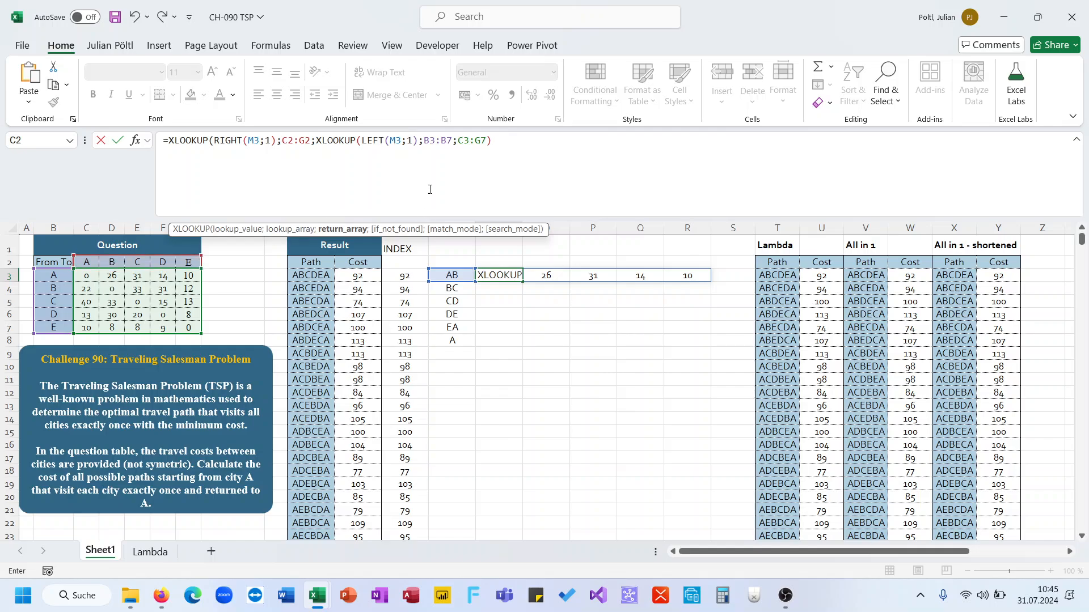
pyautogui.click(515, 149)
pyautogui.write(')')
pyautogui.press('Return')
pyautogui.press('Up')
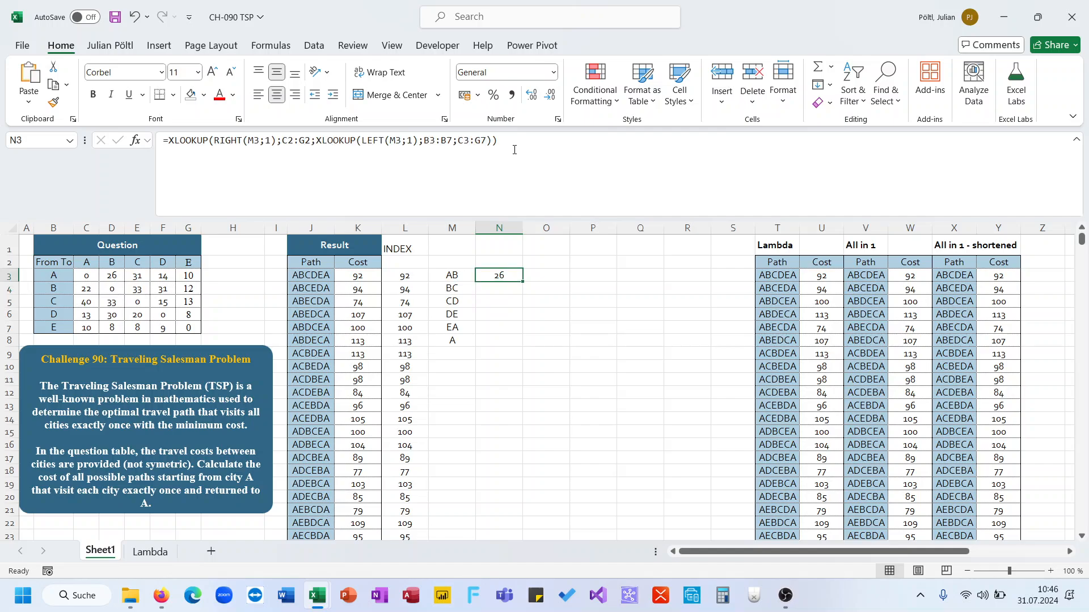
# Step: Change the RIGHT reference in N3's formula to the spilled range M3#
pyautogui.click(514, 150)
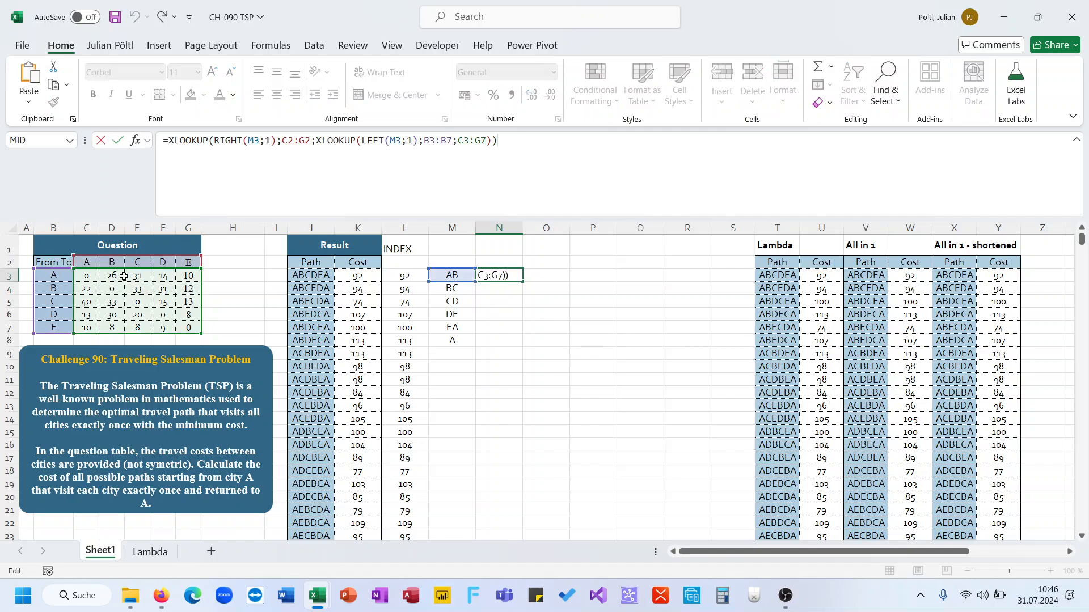
pyautogui.press('Escape')
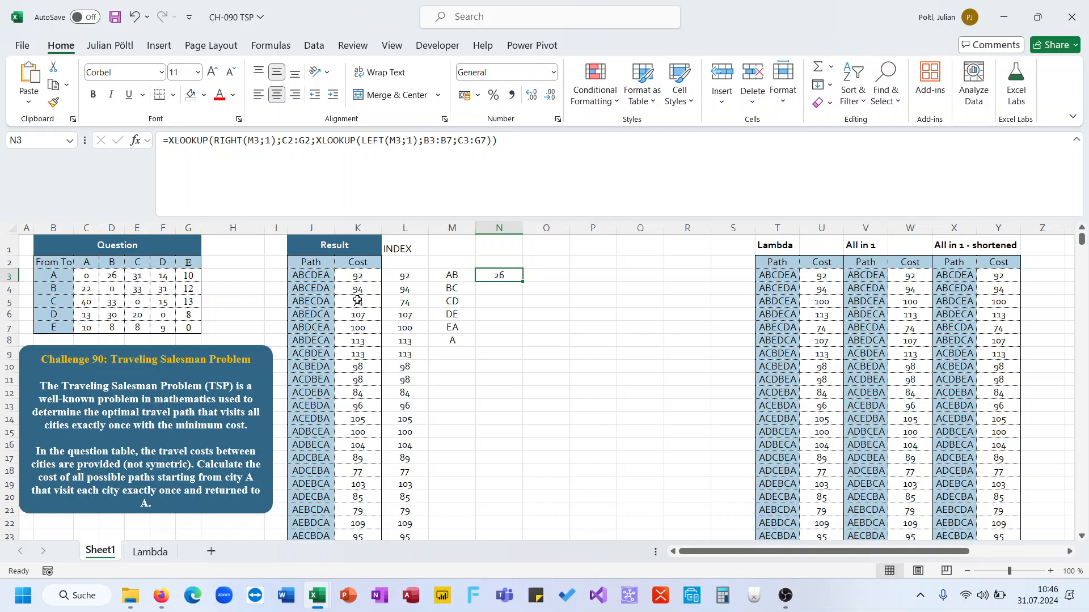
pyautogui.click(283, 192)
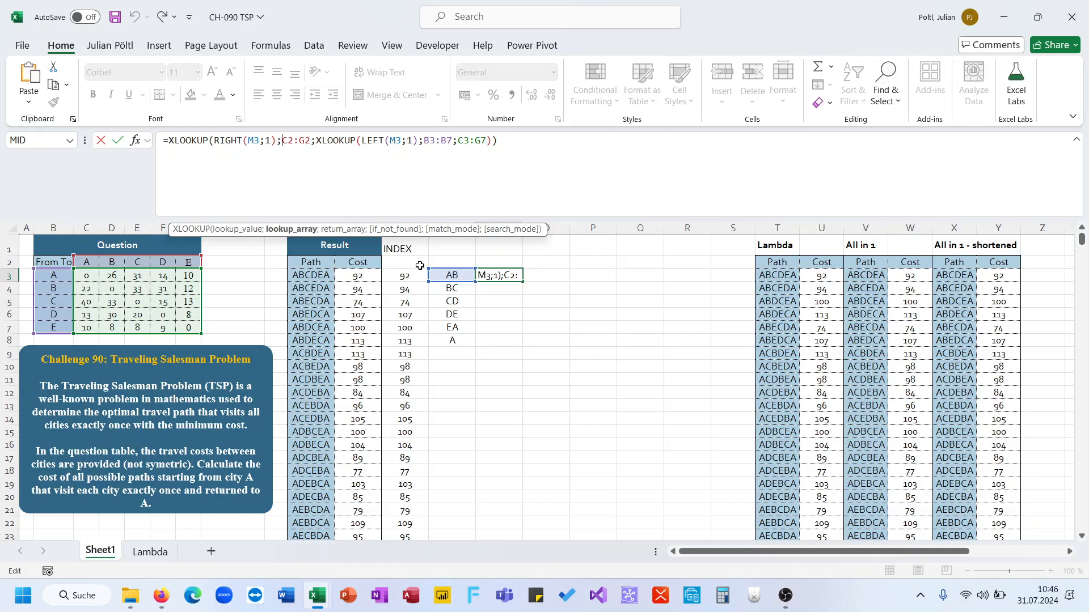
pyautogui.moveTo(428, 282); pyautogui.dragTo(438, 344)
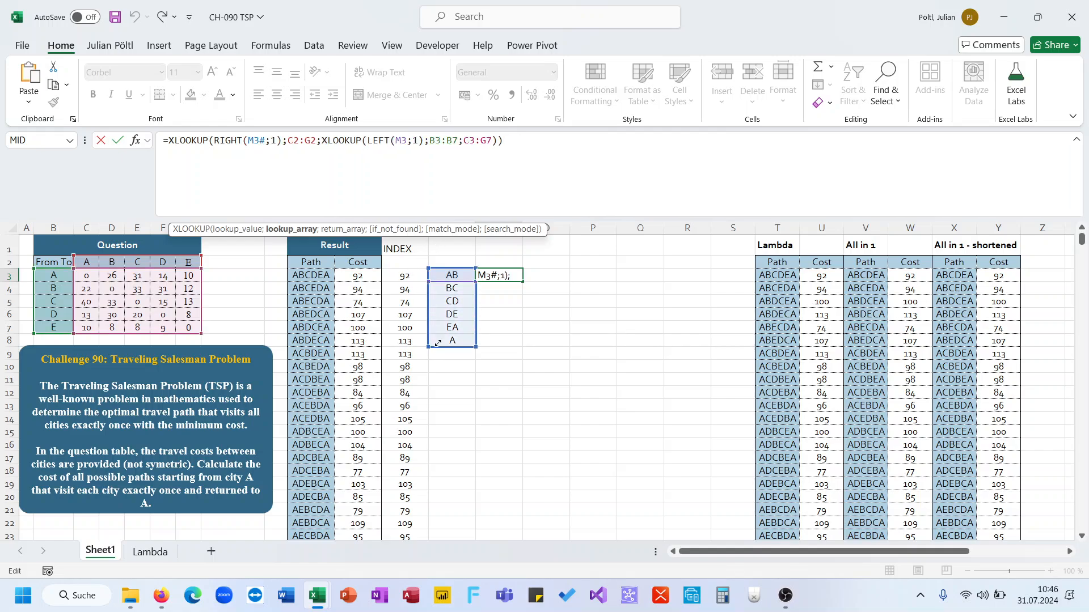
pyautogui.click(426, 281)
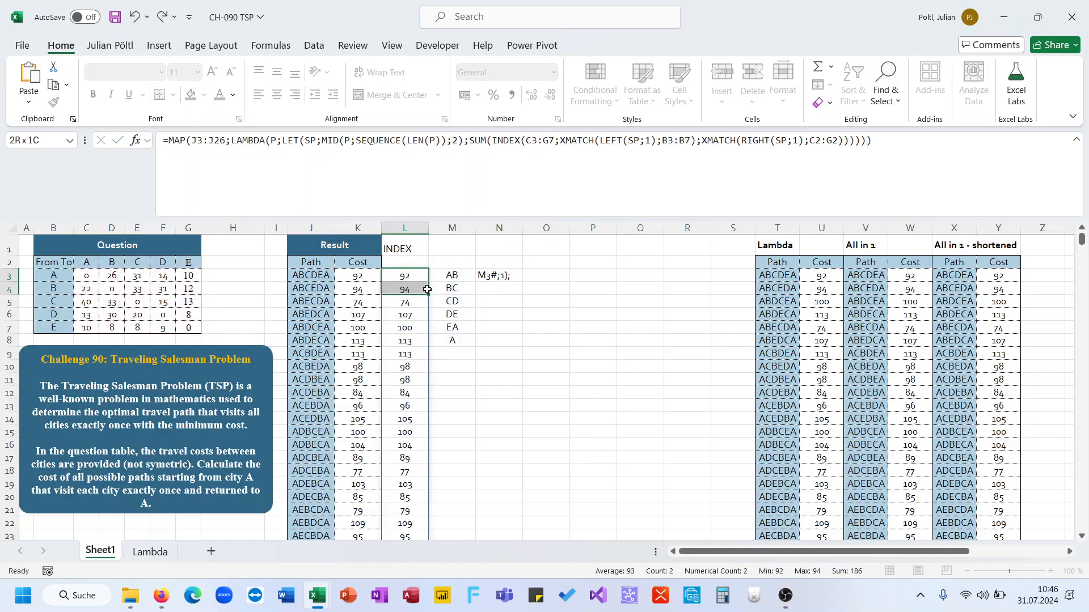
pyautogui.click(497, 278)
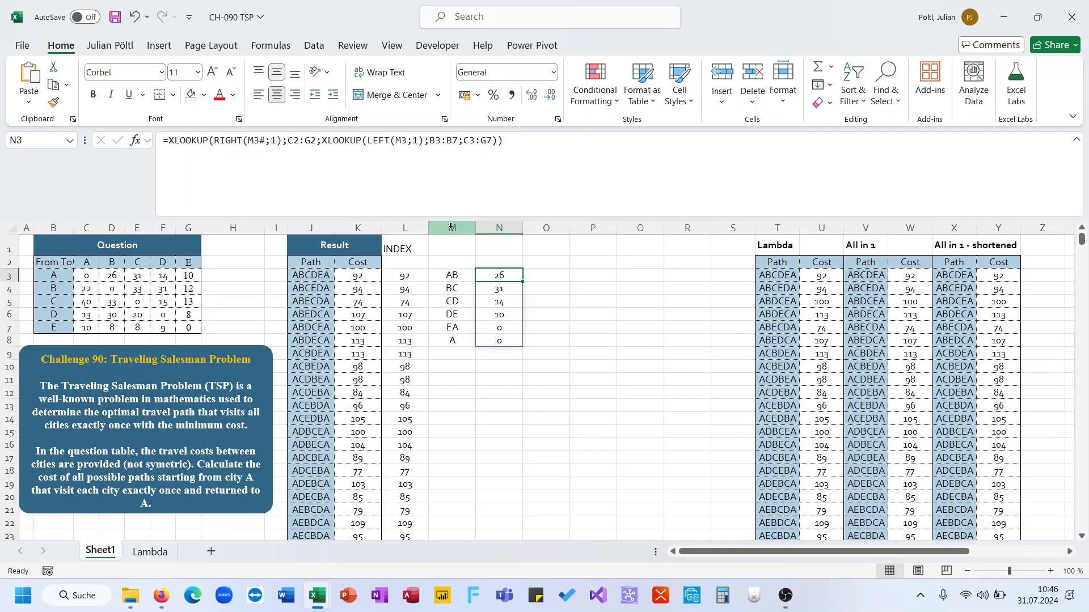
# Step: Try using M3# in the LEFT part as well, then undo the spill-reference changes
pyautogui.click(412, 145)
pyautogui.click(408, 144)
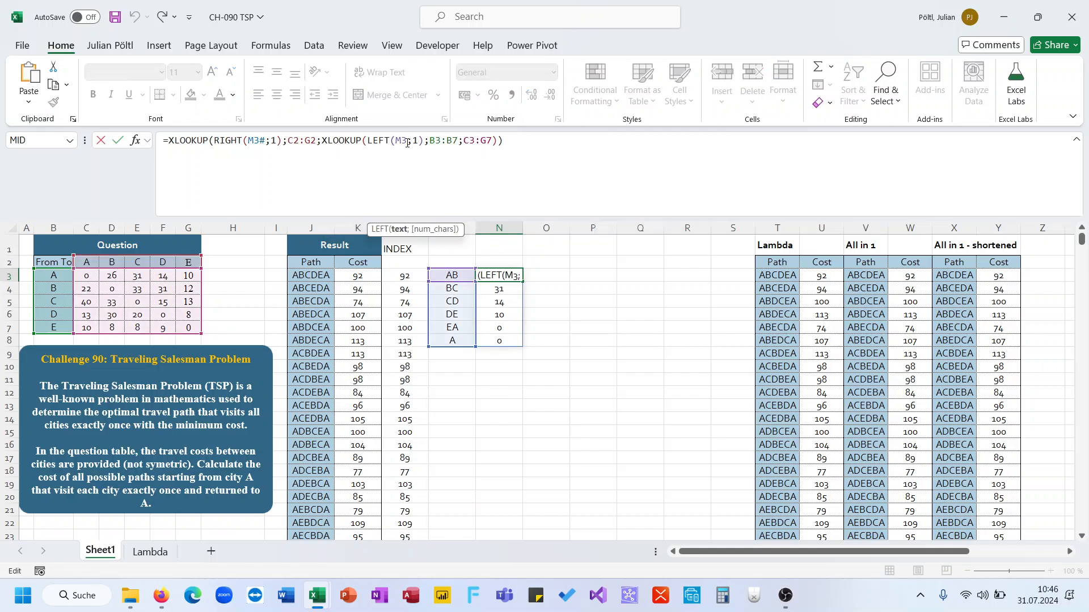
pyautogui.write('#')
pyautogui.press('Return')
pyautogui.click(407, 143)
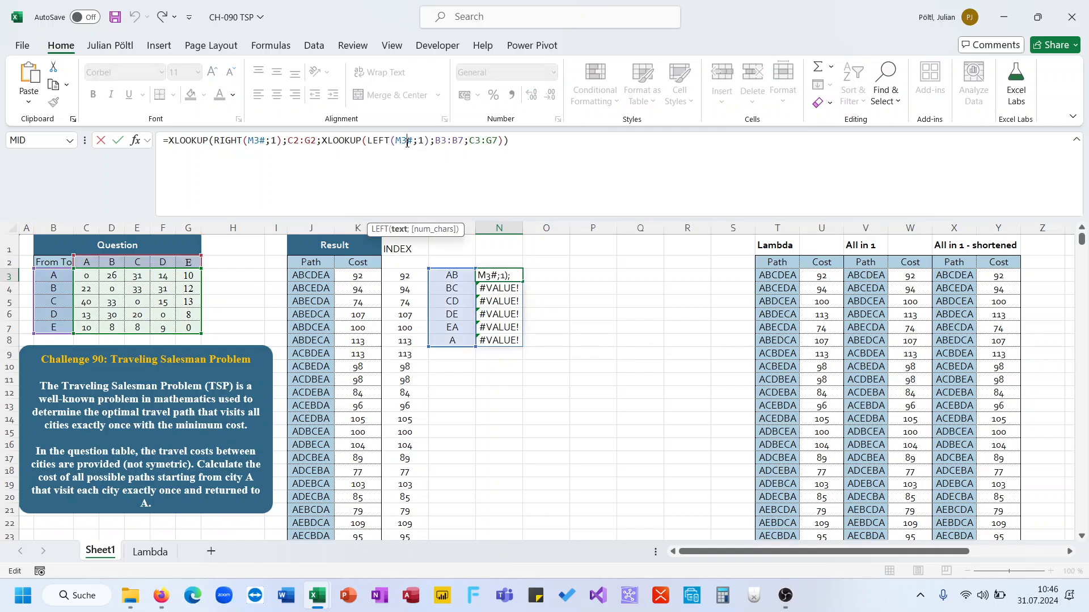
pyautogui.press('Delete')
pyautogui.press('Return')
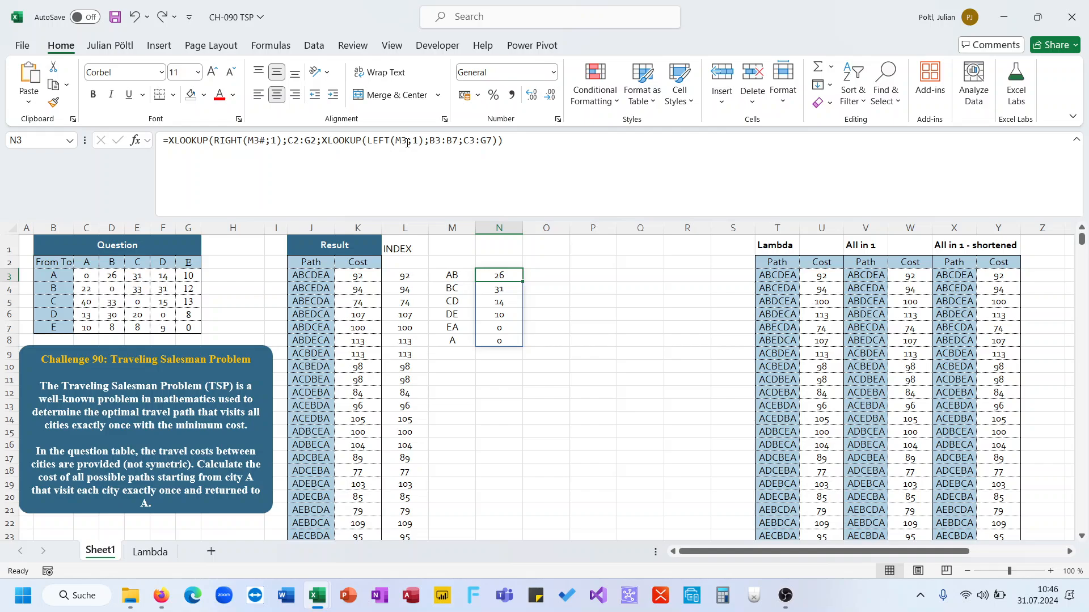
pyautogui.hotkey('ctrl', 'z')
# Step: Wrap N3's formula in MAP over M3# with LAMBDA(C, …), replacing both M3 references with C
pyautogui.click(407, 143)
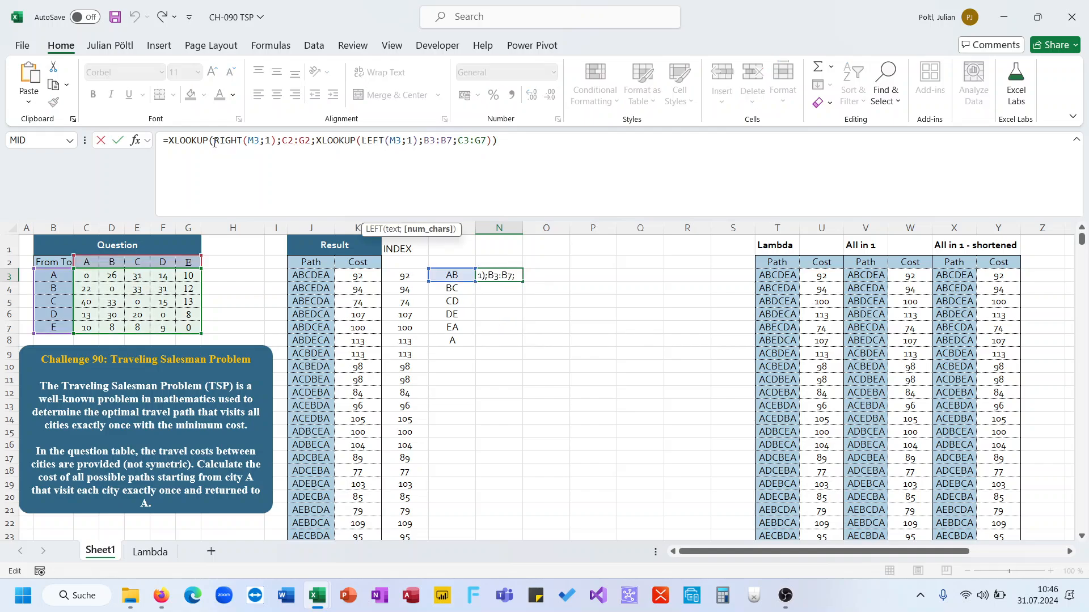
pyautogui.click(169, 143)
pyautogui.write('Map(')
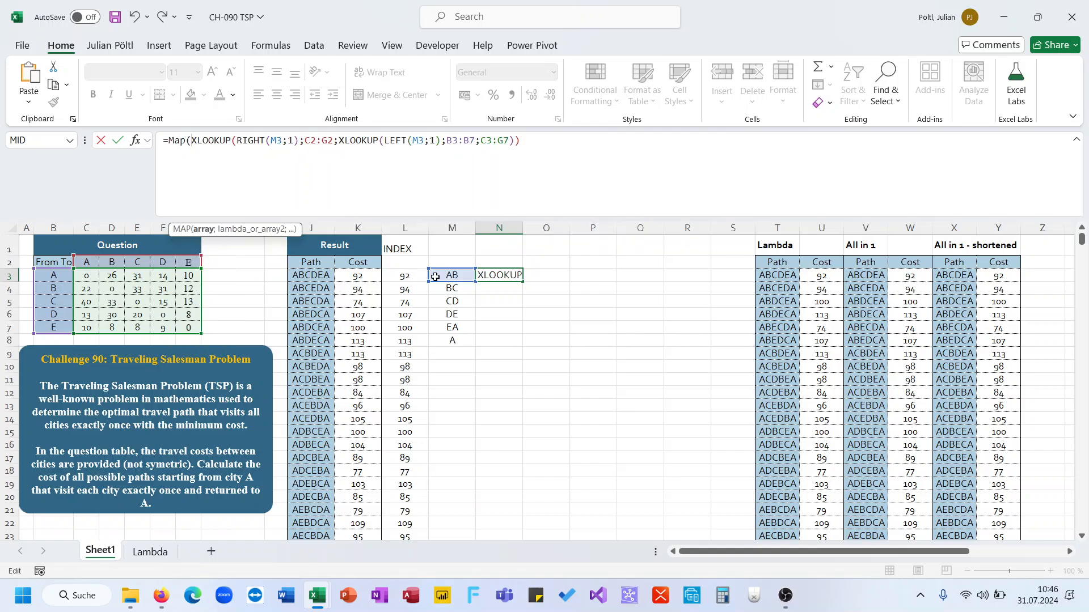
pyautogui.moveTo(435, 276); pyautogui.dragTo(448, 335)
pyautogui.write(';LAMBDA(C')
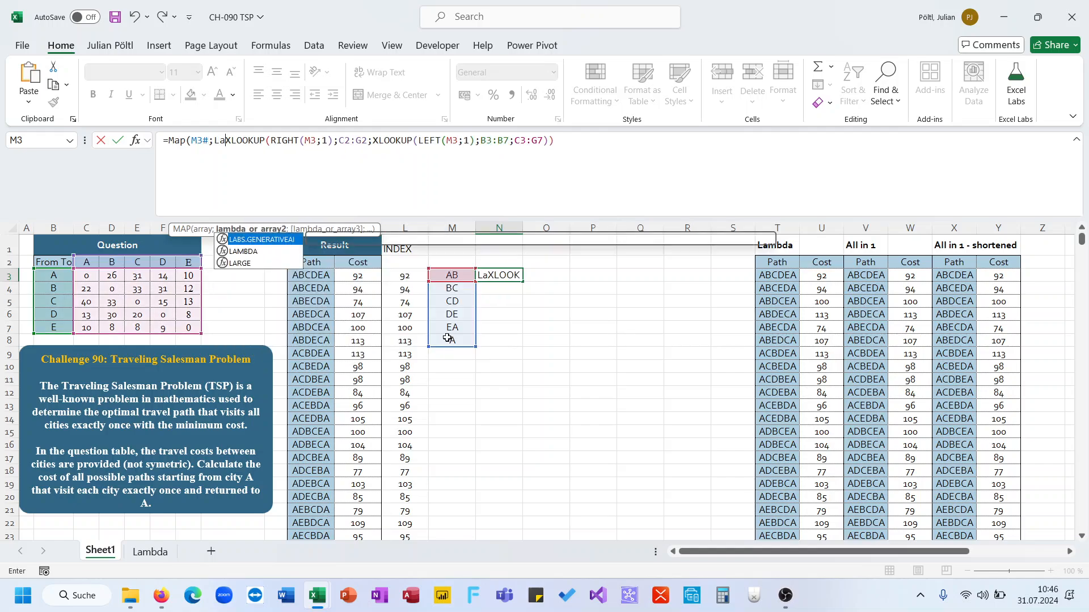
pyautogui.write(';')
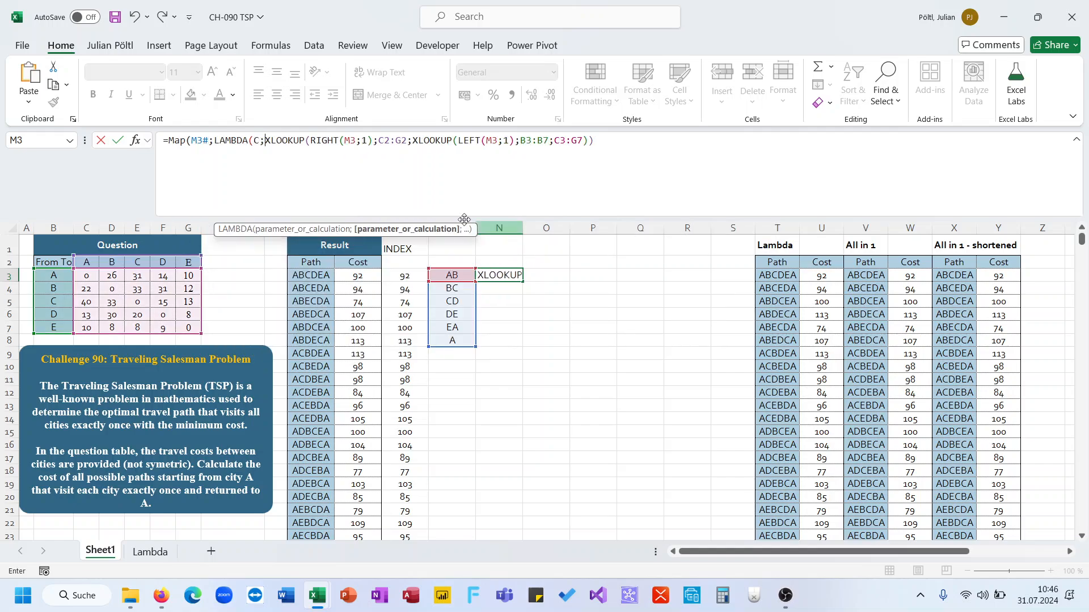
pyautogui.doubleClick(351, 140)
pyautogui.write('C')
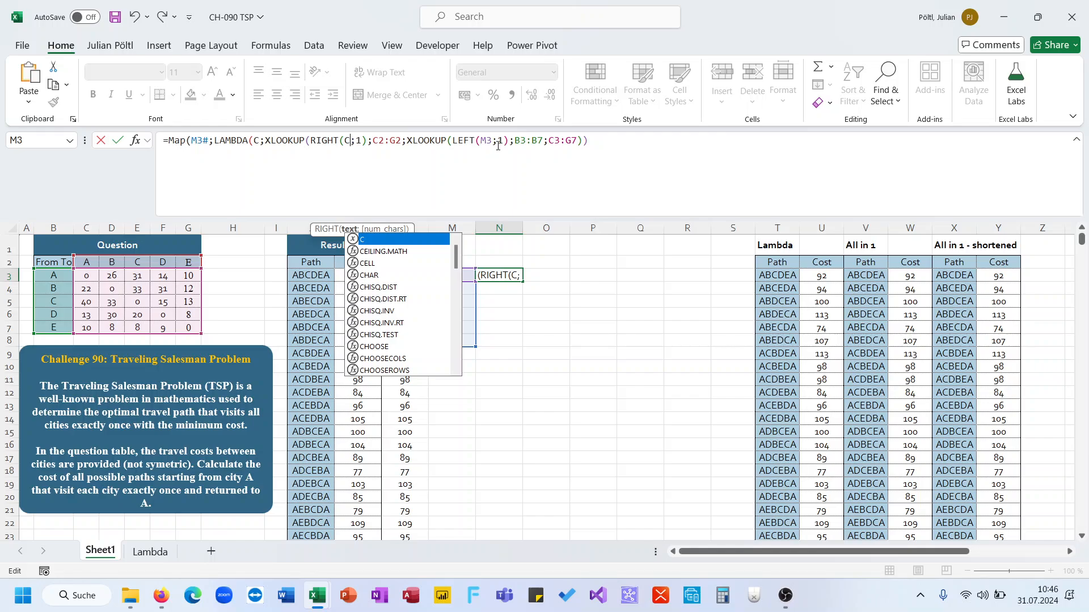
pyautogui.doubleClick(486, 140)
pyautogui.write('C')
pyautogui.click(613, 142)
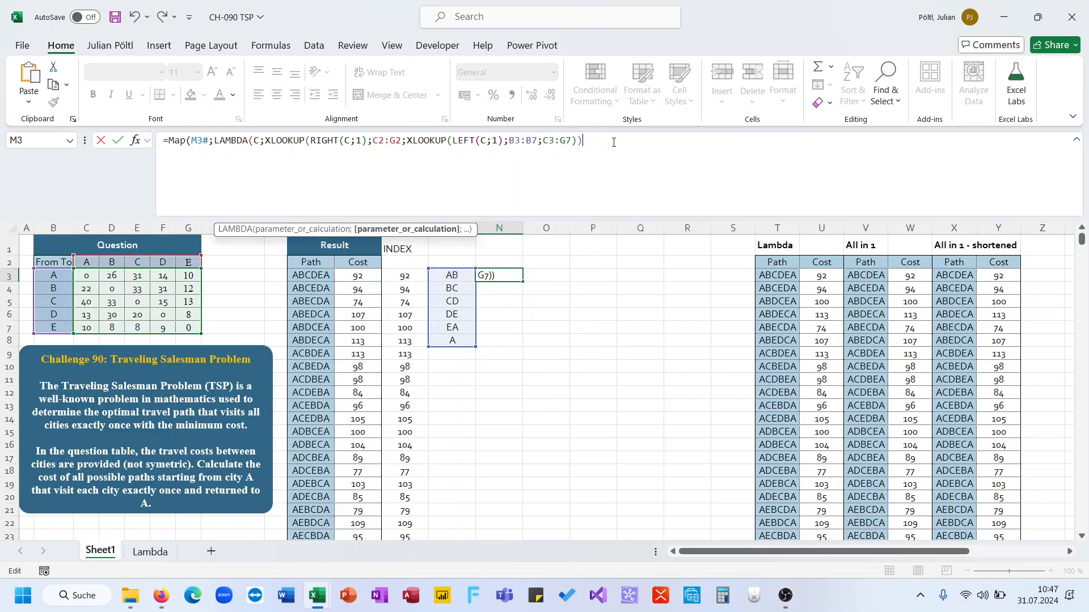
pyautogui.write('))')
pyautogui.hotkey('ctrl', 'Return')
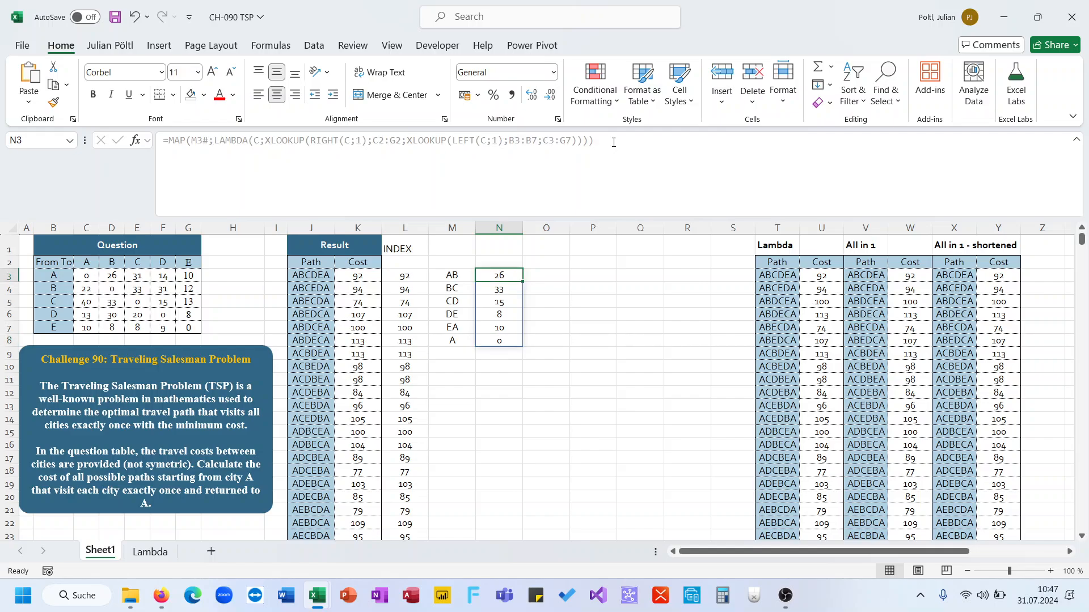
# Step: Wrap the MAP formula in SUM to total the path's pair costs in N3
pyautogui.click(168, 141)
pyautogui.write('sum(')
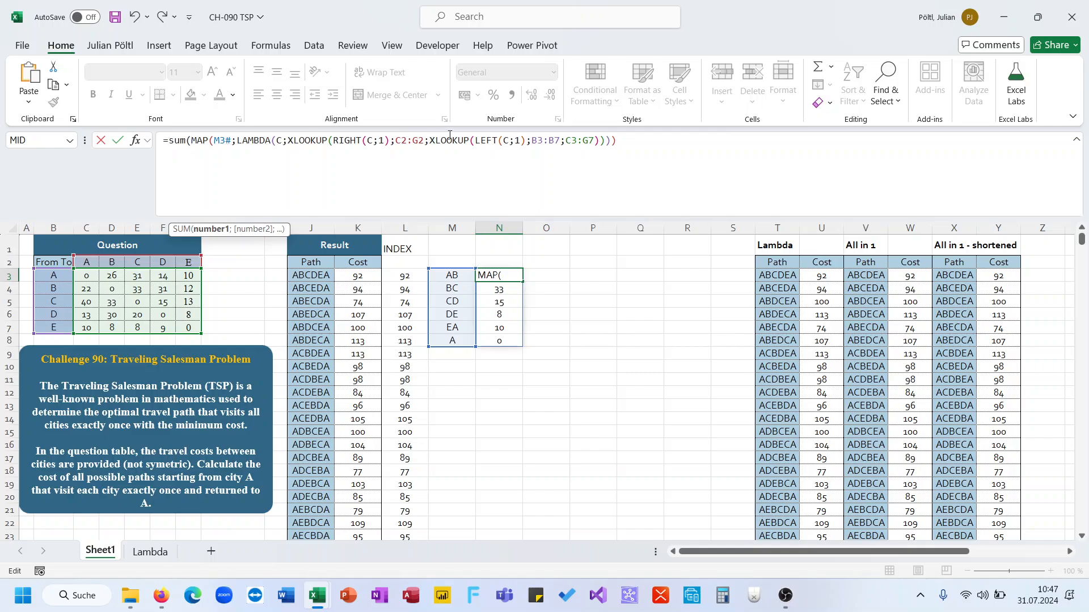
pyautogui.press('Return')
pyautogui.press('Up')
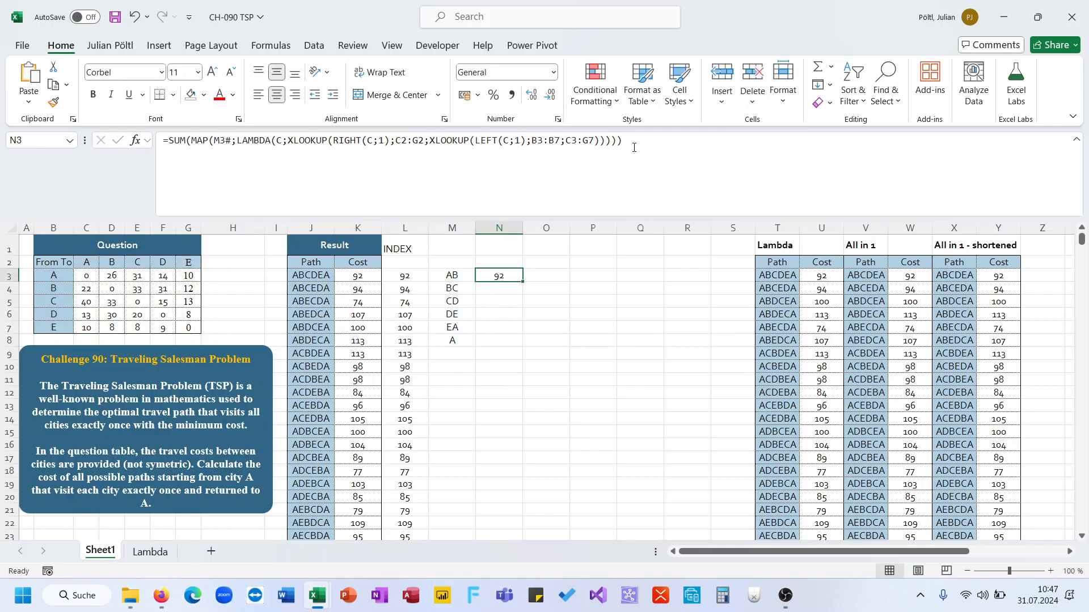
pyautogui.press('Left')
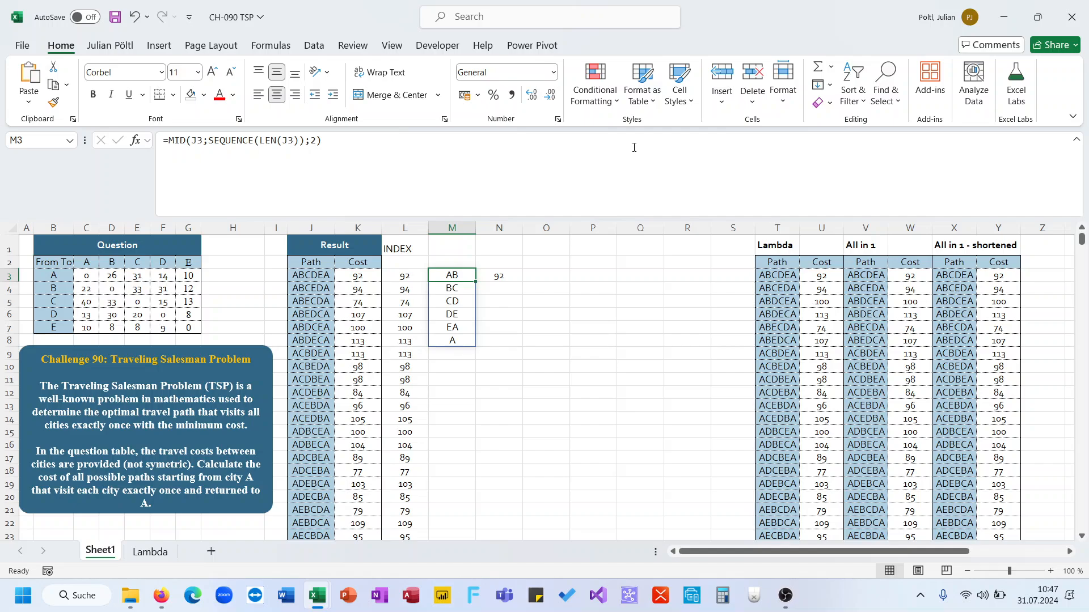
# Step: Replace M3# in N3's formula with the MID(J3;SEQUENCE(LEN(J3));2) expression cut from M3
pyautogui.press('Right')
pyautogui.click(633, 147)
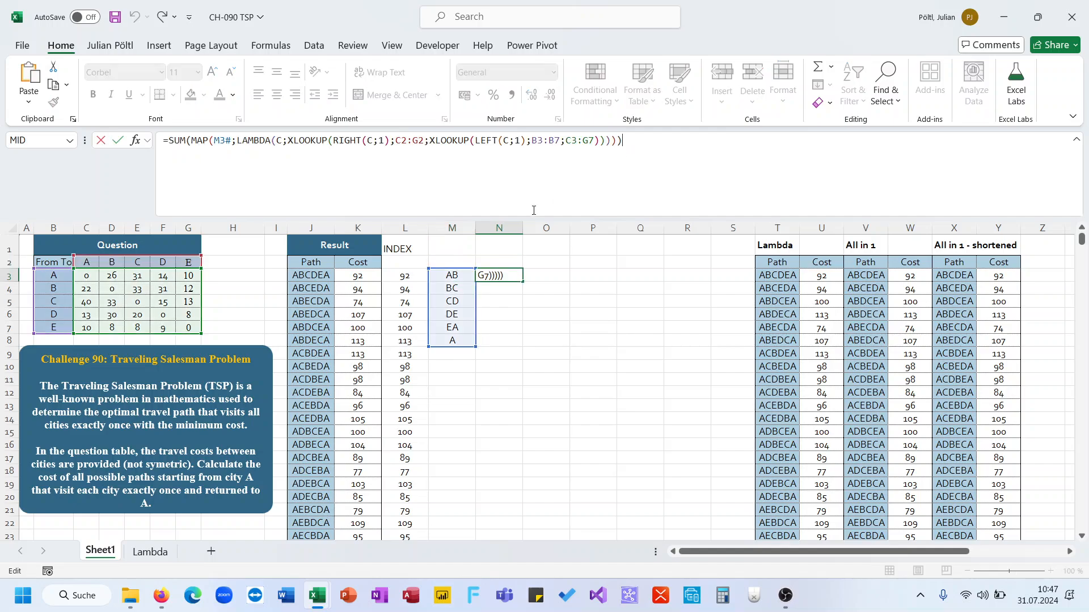
pyautogui.press('Escape')
pyautogui.click(460, 274)
pyautogui.moveTo(386, 192); pyautogui.dragTo(171, 149)
pyautogui.hotkey('ctrl', 'x')
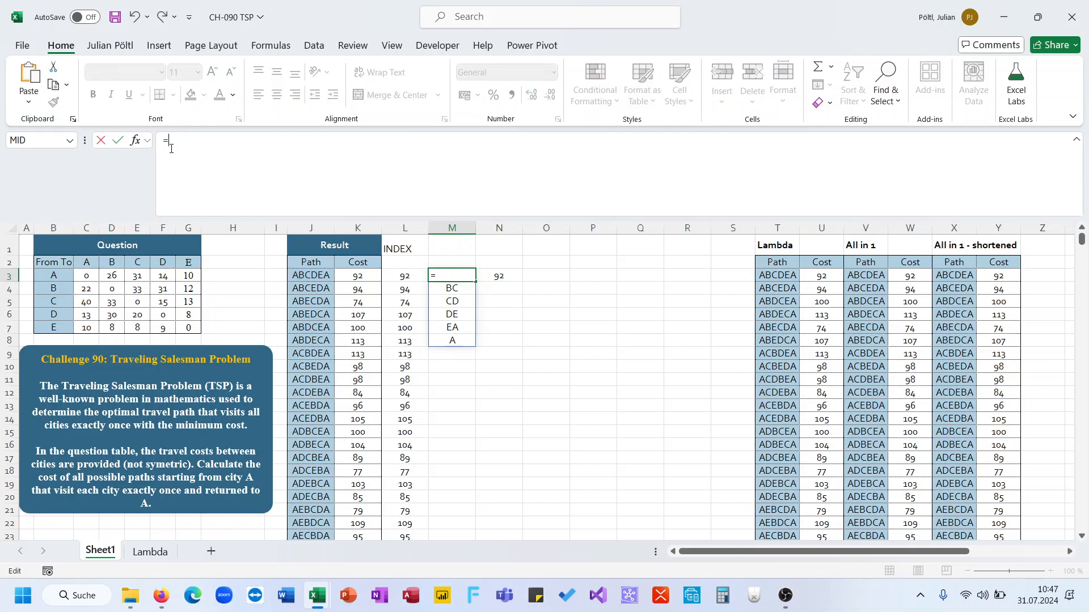
pyautogui.press('Tab')
pyautogui.doubleClick(221, 141)
pyautogui.hotkey('ctrl', 'v')
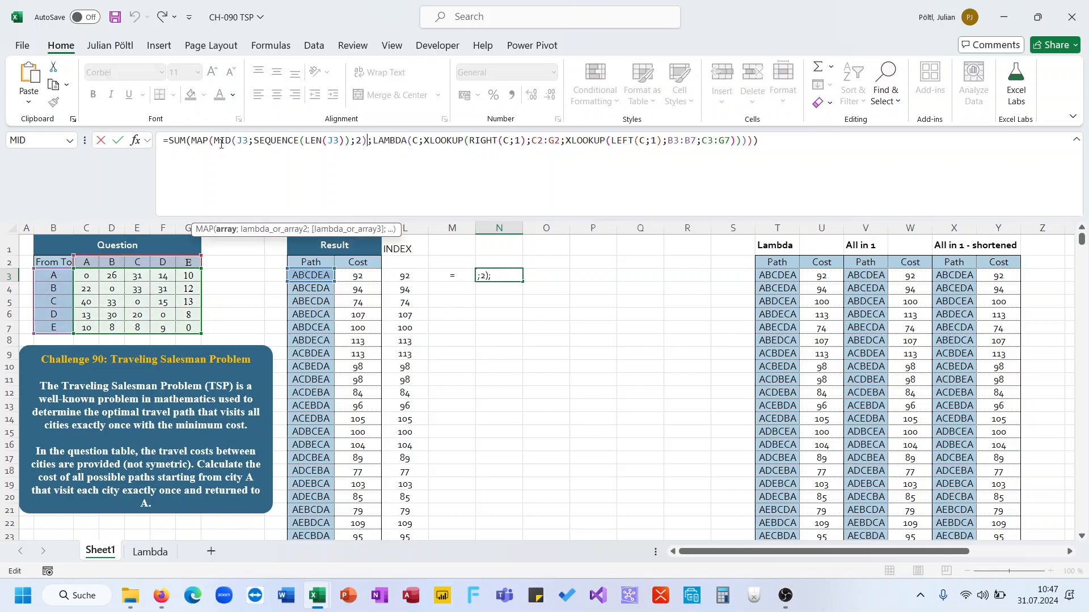
pyautogui.press('Return')
# Step: Move the combined SUM(MAP(…)) formula from N3 into M3
pyautogui.press('Up')
pyautogui.press('Right')
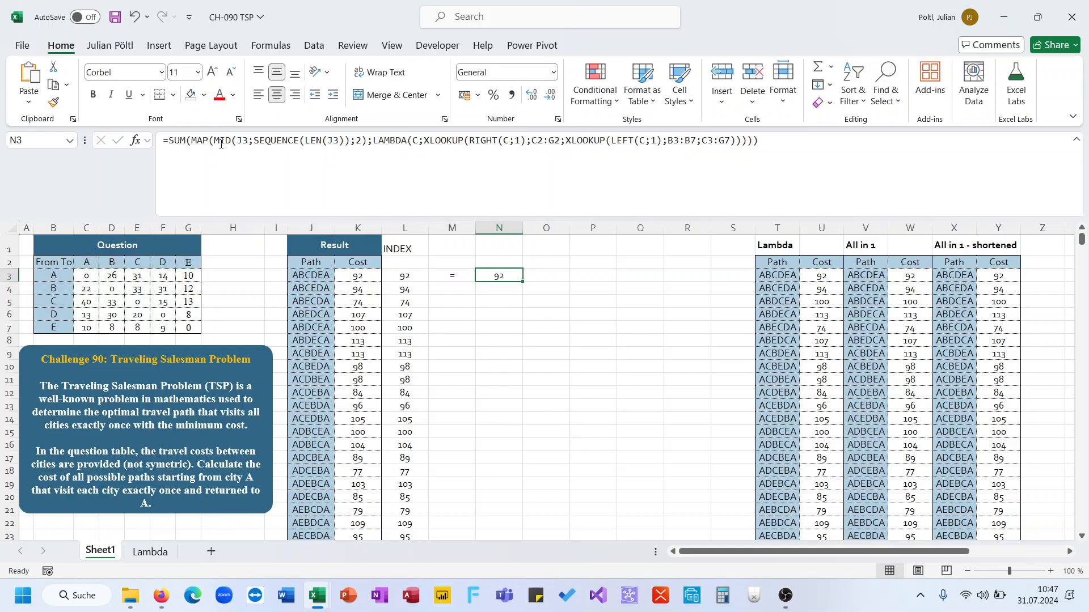
pyautogui.press('Left')
pyautogui.press('Right')
pyautogui.hotkey('ctrl', 'x')
pyautogui.press('Left')
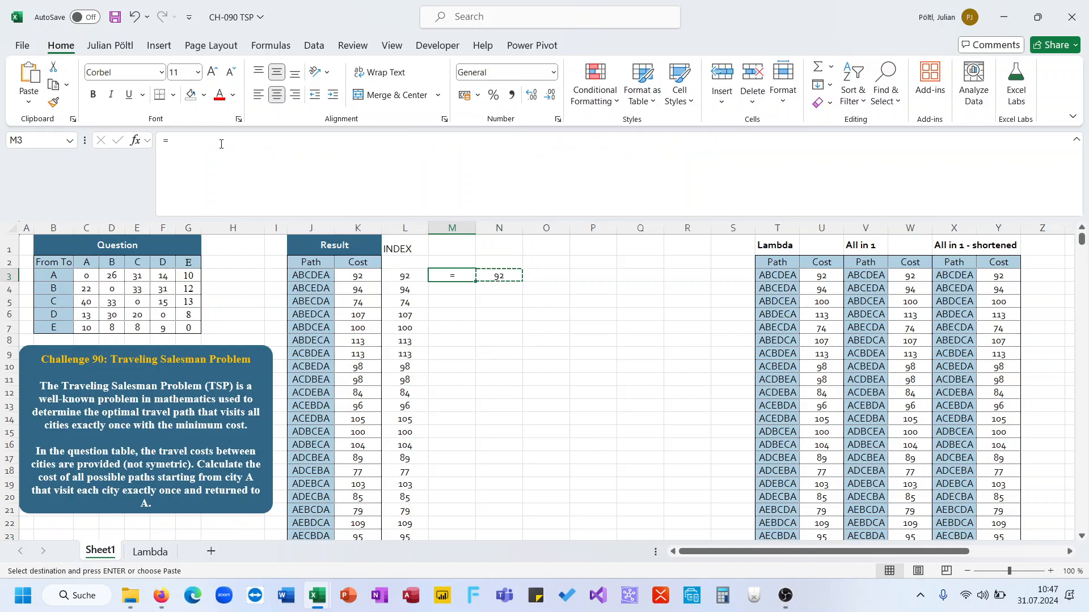
pyautogui.hotkey('ctrl', 'v')
# Step: Wrap M3's formula in MAP over J3:J26 with LAMBDA(P; …)
pyautogui.click(221, 142)
pyautogui.click(165, 142)
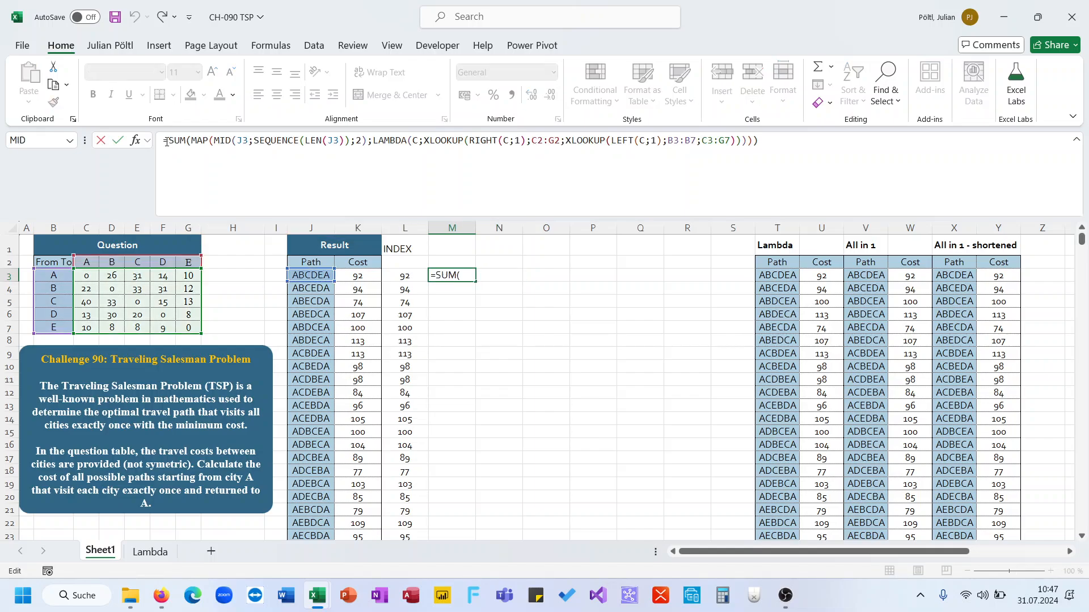
pyautogui.write('Map(')
pyautogui.press('BackSpace')
pyautogui.press('BackSpace')
pyautogui.press('BackSpace')
pyautogui.press('BackSpace')
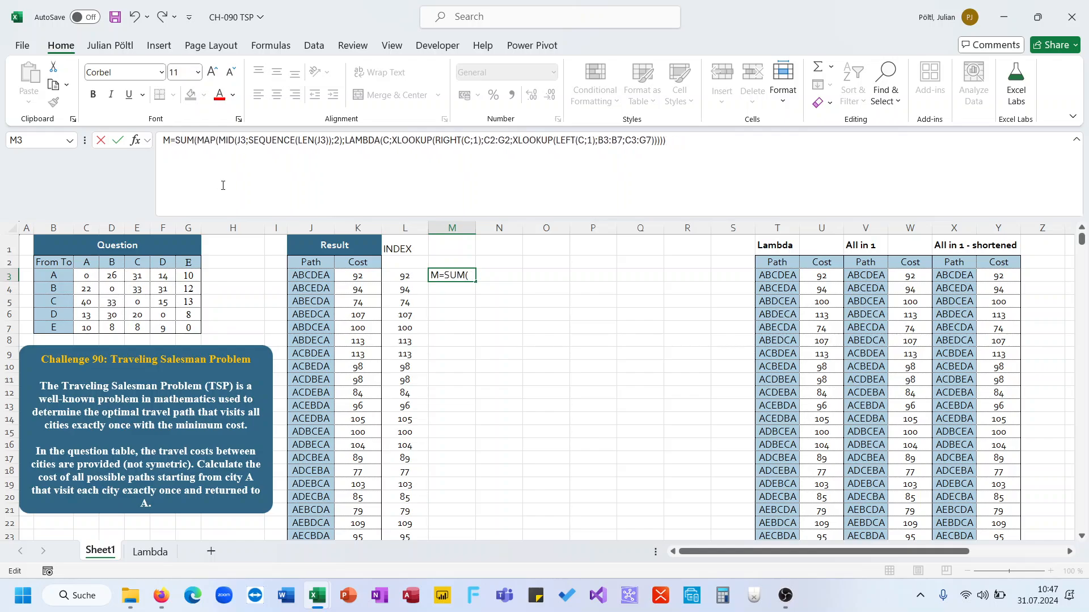
pyautogui.write('MAP(')
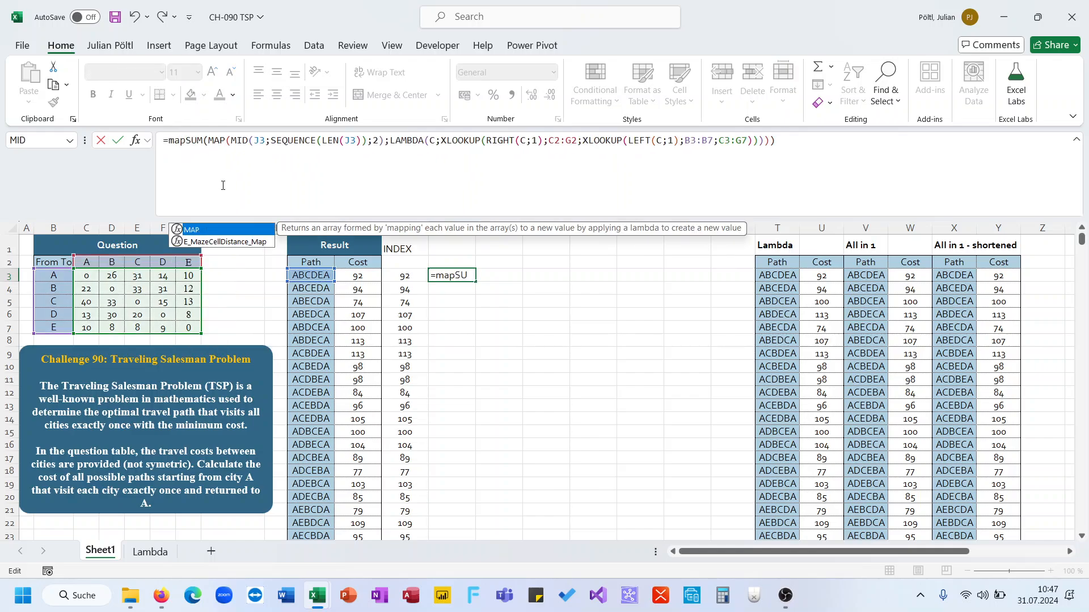
pyautogui.click(310, 275)
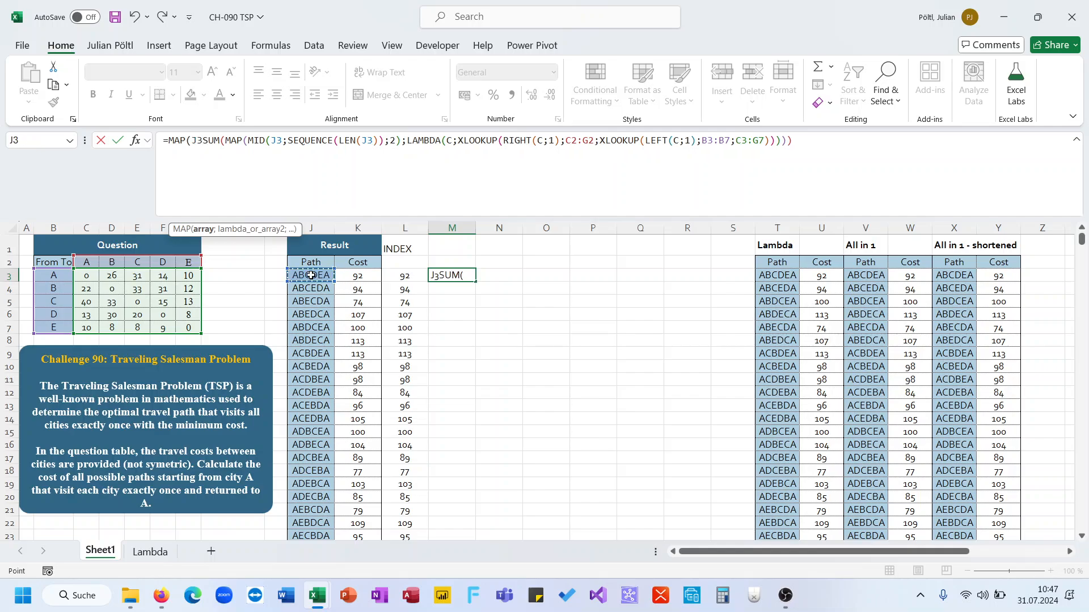
pyautogui.hotkey('ctrl', 'shift', 'Down')
pyautogui.write(';la')
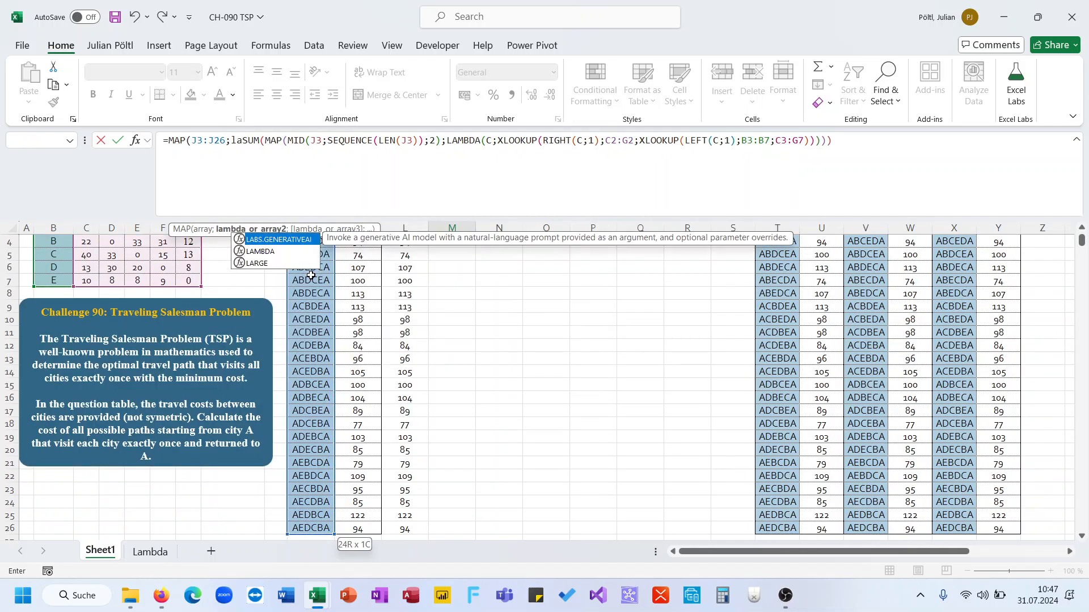
pyautogui.press('Down')
pyautogui.press('Tab')
pyautogui.write('P;')
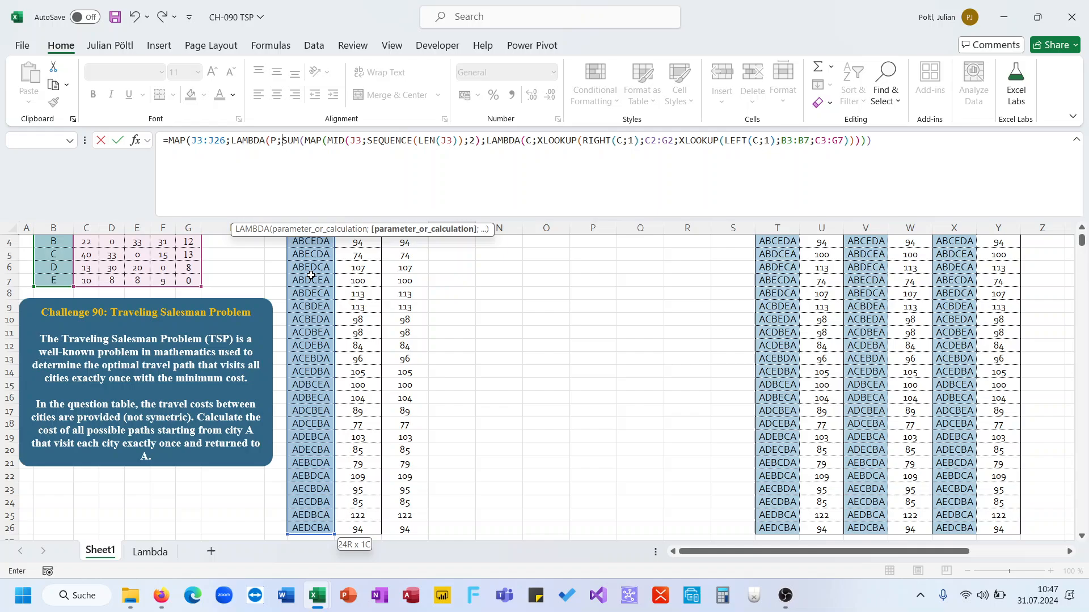
# Step: Replace both J3 references inside MID and LEN with P, close the brackets, and confirm the spilling formula
pyautogui.doubleClick(356, 140)
pyautogui.write('P')
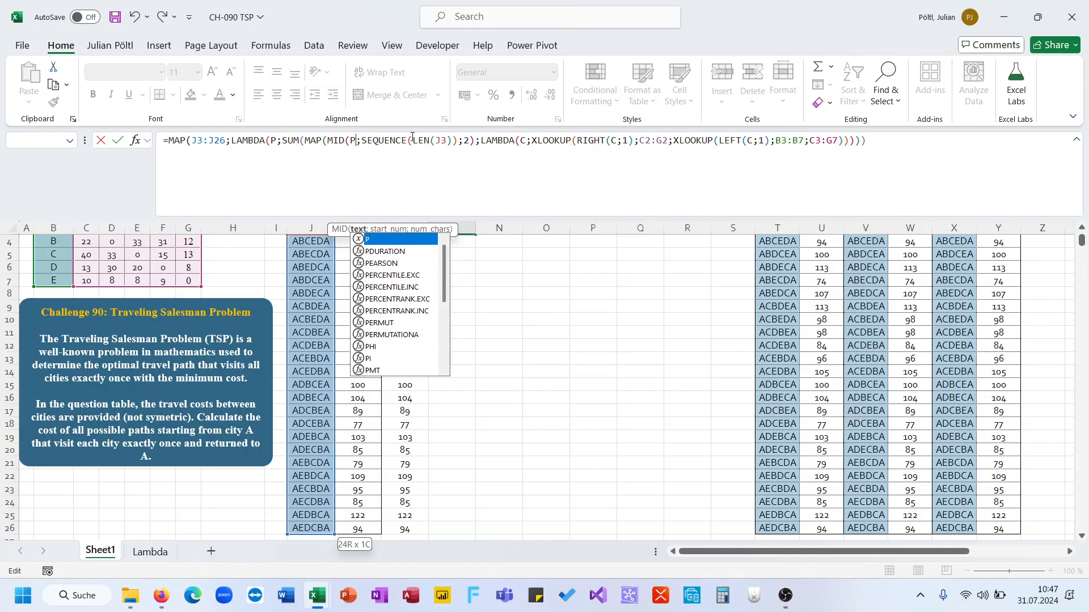
pyautogui.doubleClick(440, 140)
pyautogui.write('P')
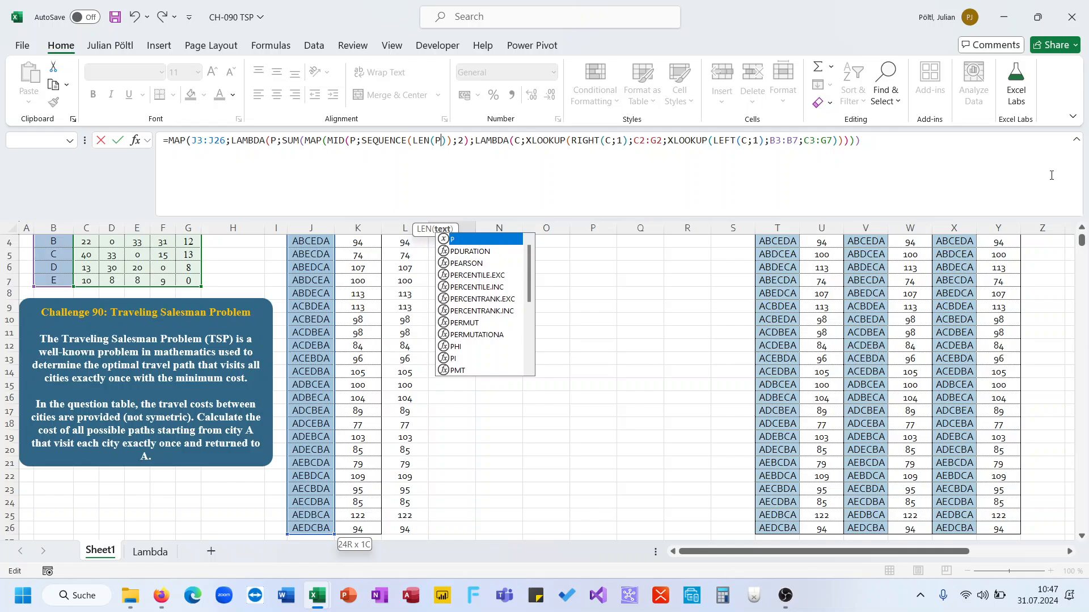
pyautogui.press('End')
pyautogui.write('))')
pyautogui.hotkey('ctrl', 'Return')
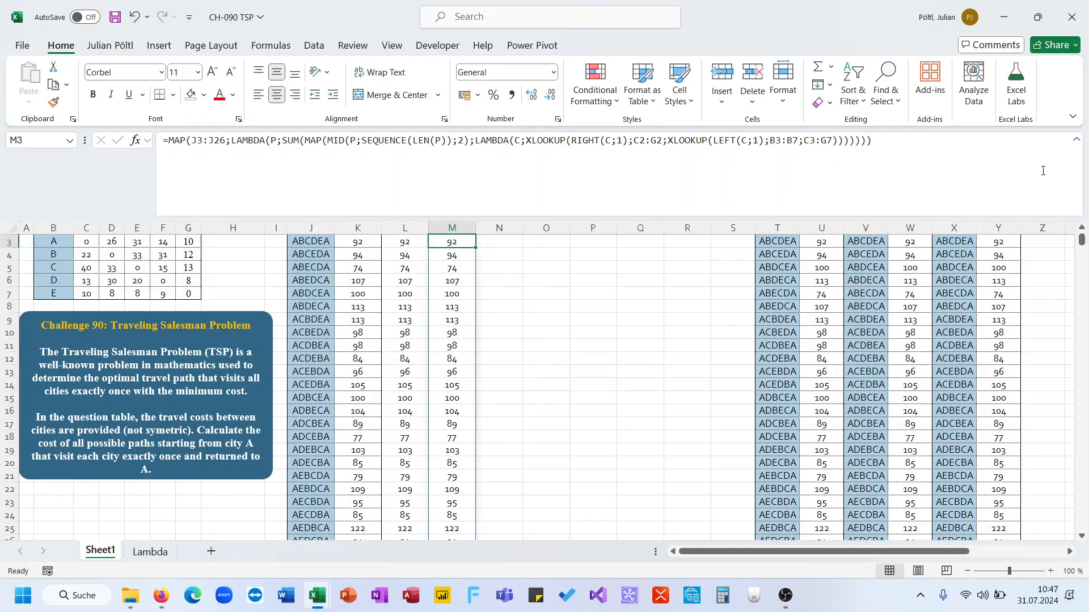
# Step: Label column M with the header XLOOKUP in M1
pyautogui.hotkey('ctrl', 'Down')
pyautogui.hotkey('ctrl', 'Up')
pyautogui.hotkey('ctrl', 'Up')
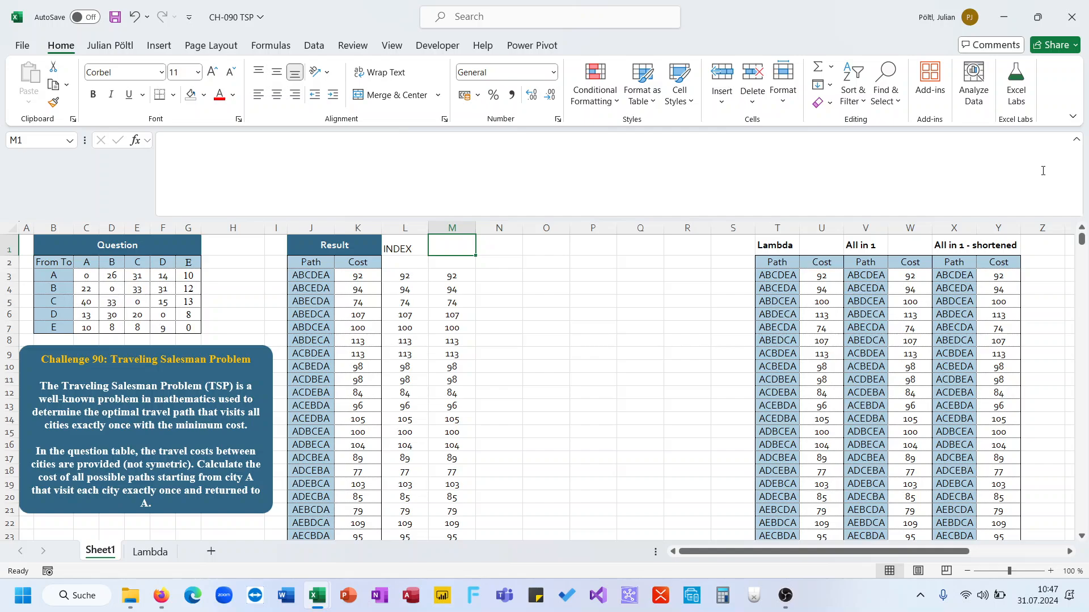
pyautogui.write('XLOOKUP')
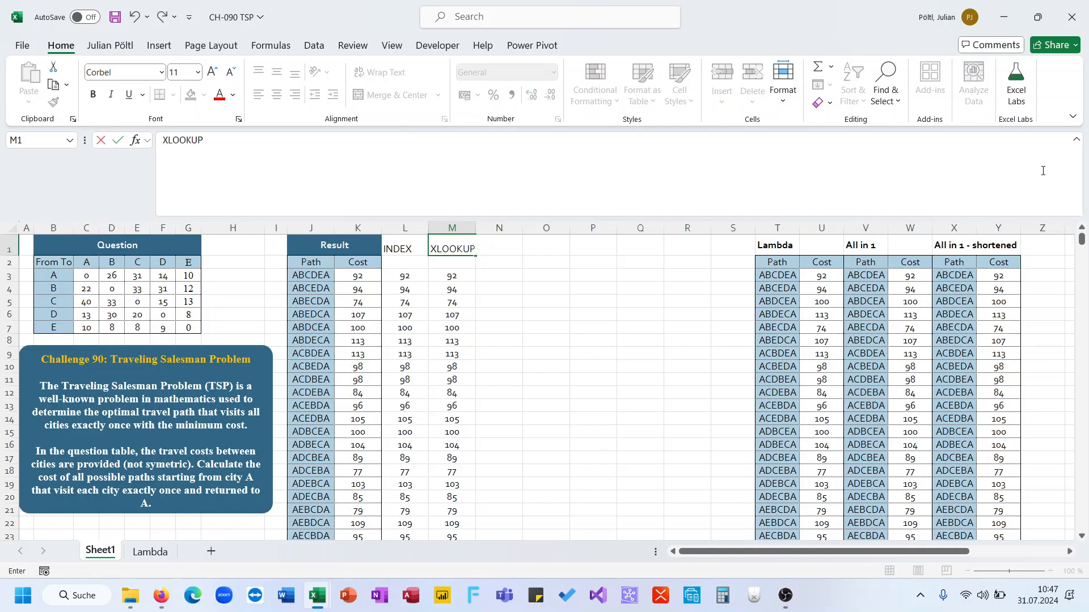
pyautogui.press('Return')
pyautogui.press('Up')
pyautogui.press('Right')
pyautogui.press('Down')
pyautogui.press('Down')
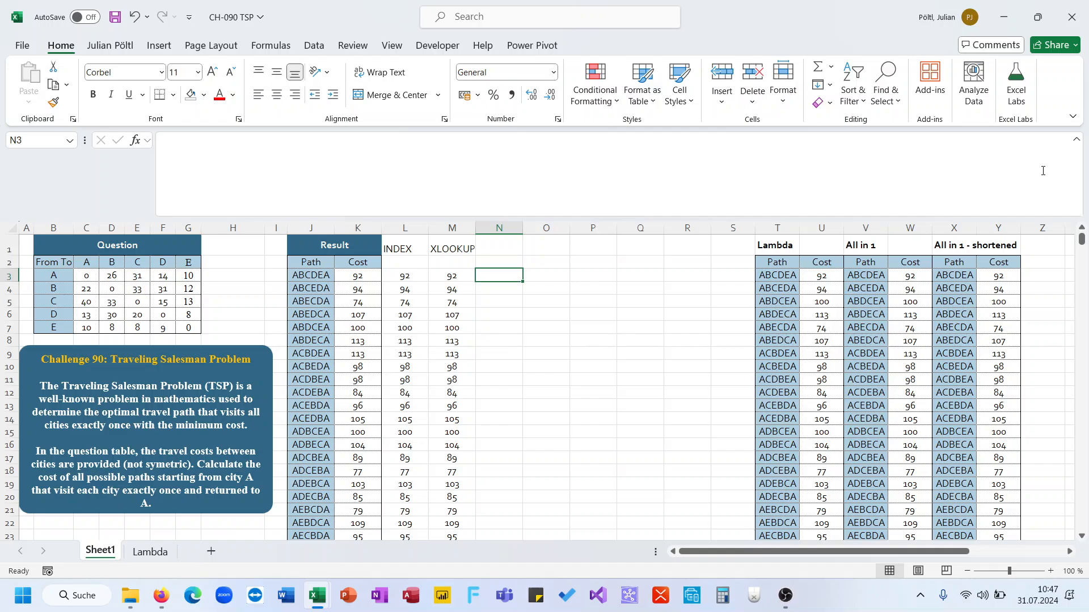
pyautogui.write('=2d')
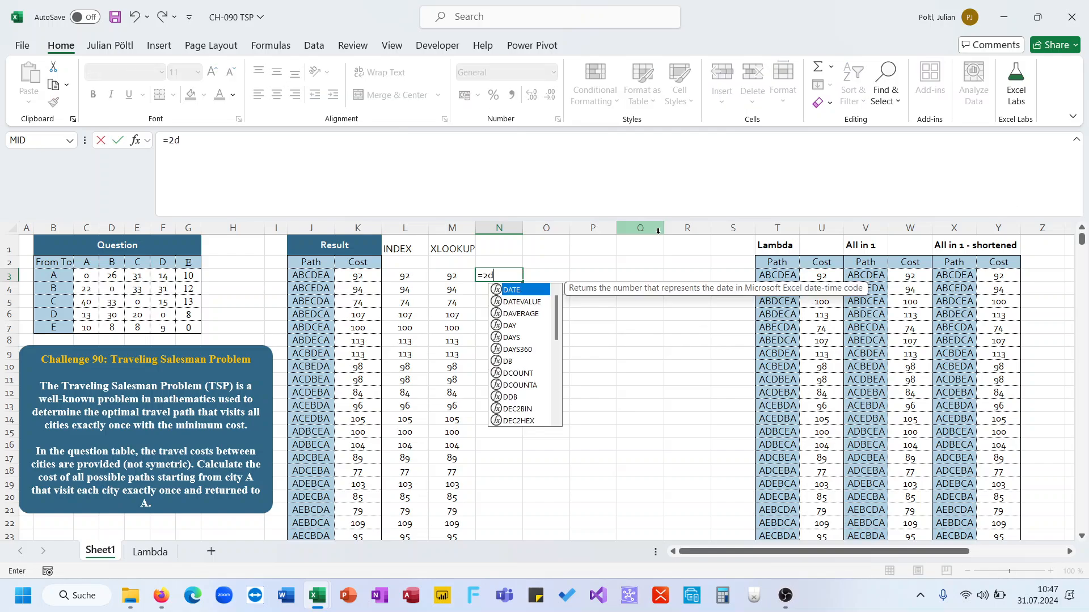
pyautogui.write('_l')
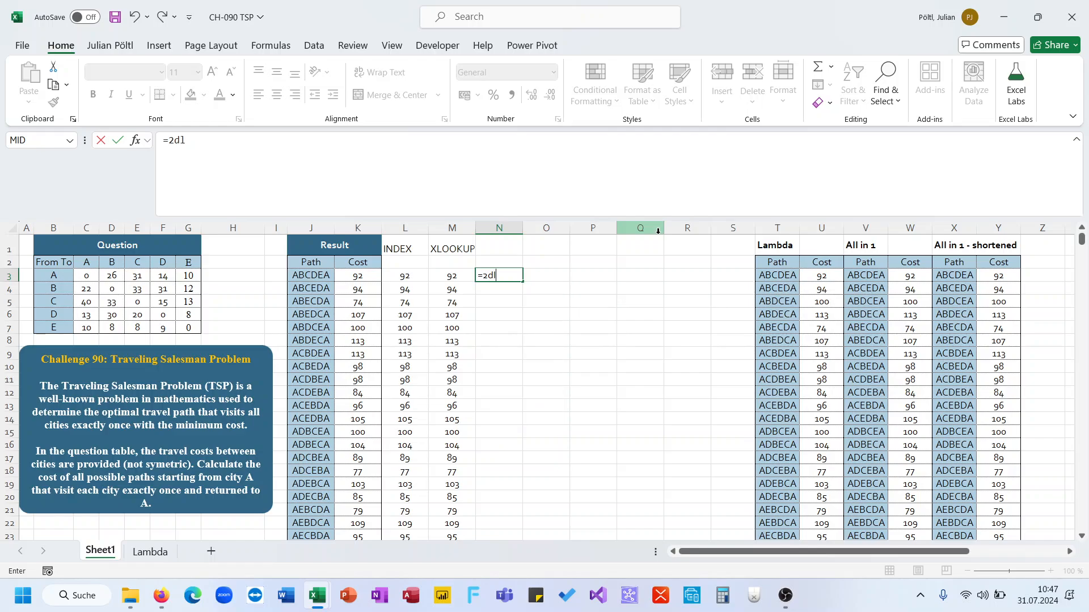
pyautogui.press('BackSpace')
pyautogui.write('_l')
pyautogui.press('BackSpace')
pyautogui.press('BackSpace')
pyautogui.press('BackSpace')
pyautogui.write('lo')
pyautogui.press('BackSpace')
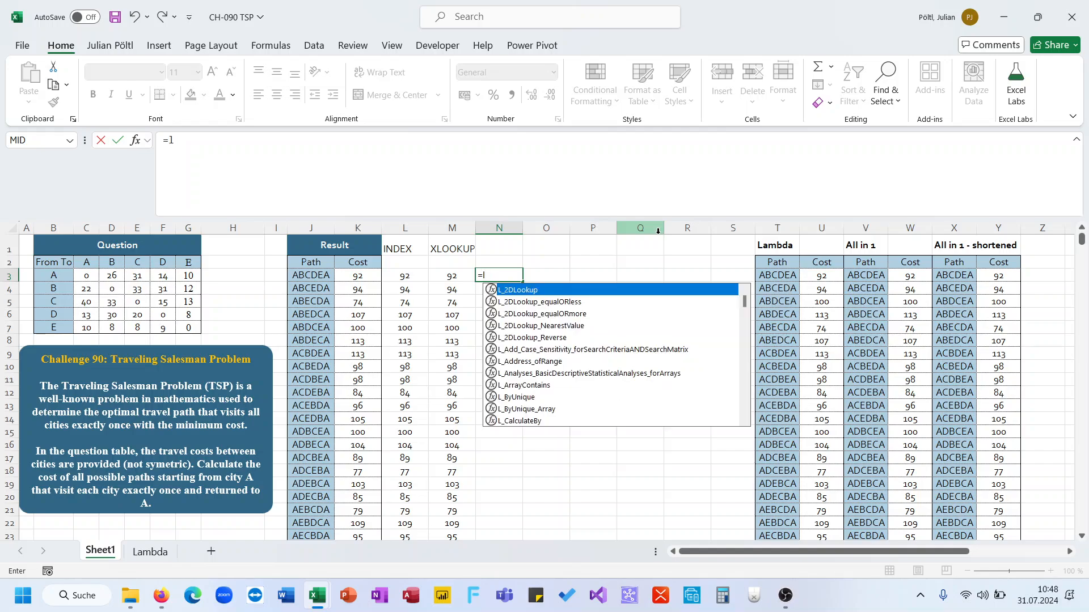
pyautogui.press('Tab')
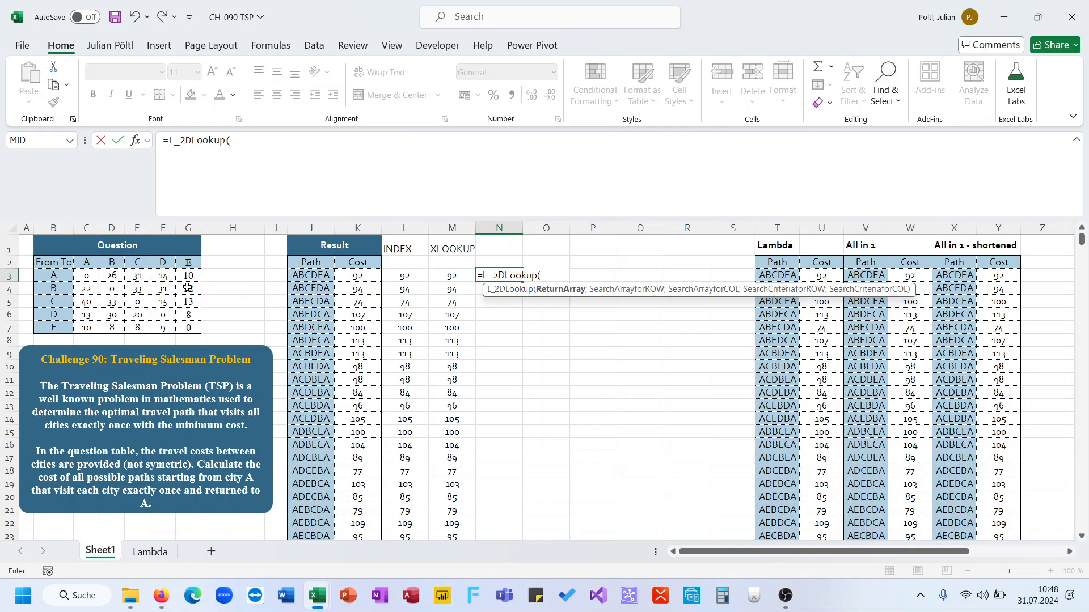
pyautogui.press('Escape')
# Step: Enter the sample pair AB in N3
pyautogui.write('A')
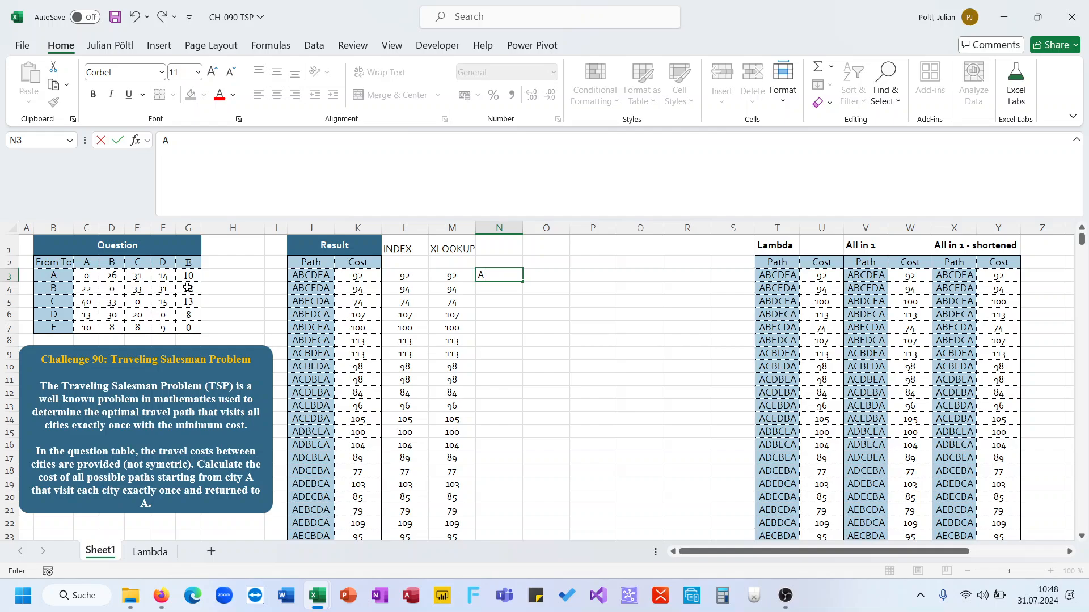
pyautogui.write('B')
pyautogui.press('Tab')
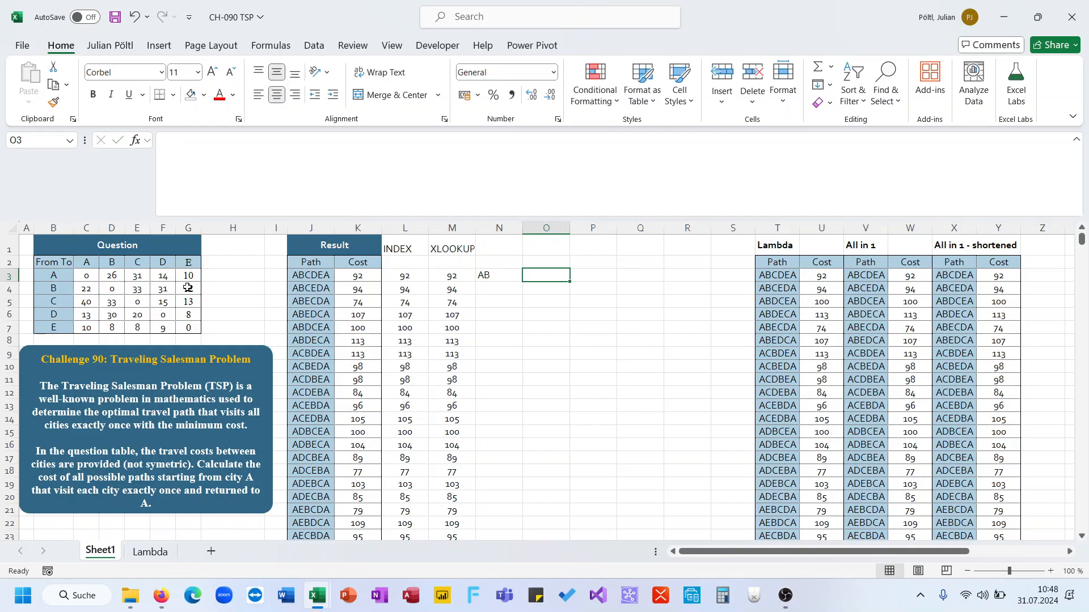
# Step: Start an L_2DLookup formula in O3 with return array C3:G7, row array B3:B7 and column array C2:G2
pyautogui.write('=2d')
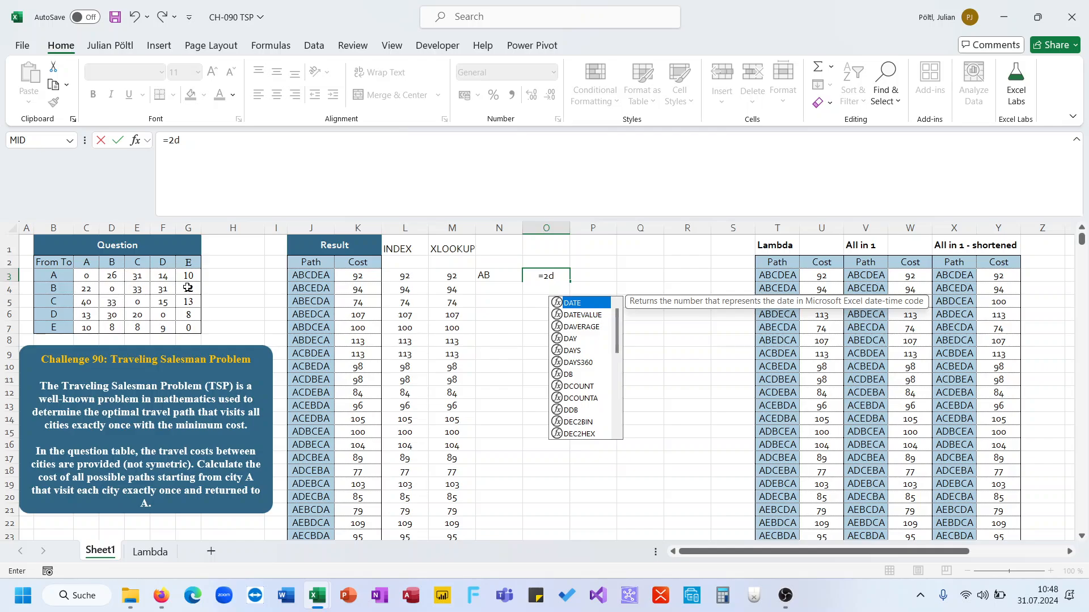
pyautogui.press('BackSpace')
pyautogui.press('BackSpace')
pyautogui.write('_')
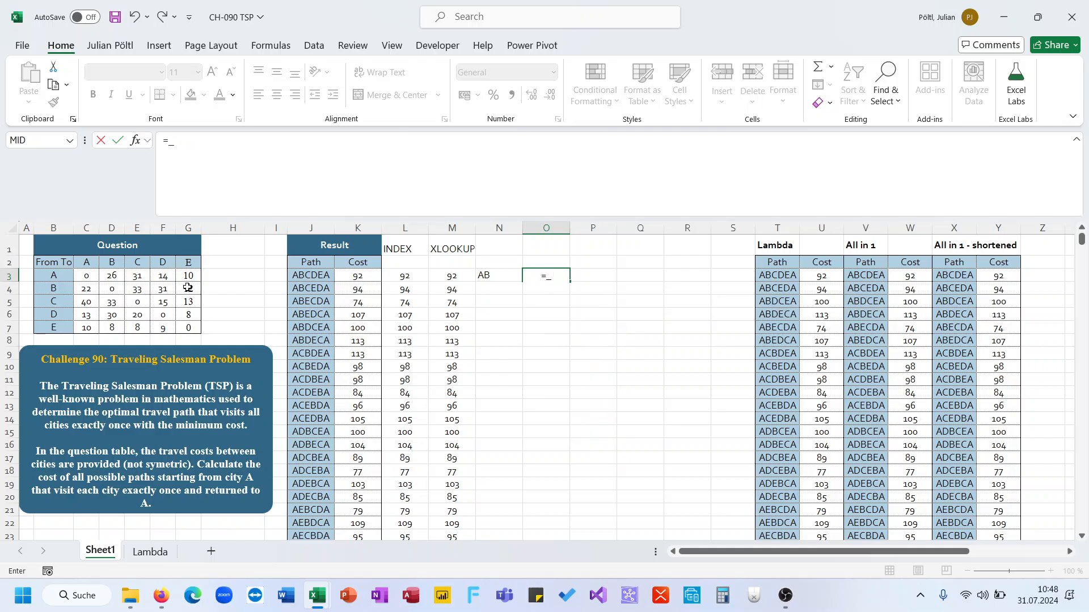
pyautogui.press('BackSpace')
pyautogui.write('L_2d')
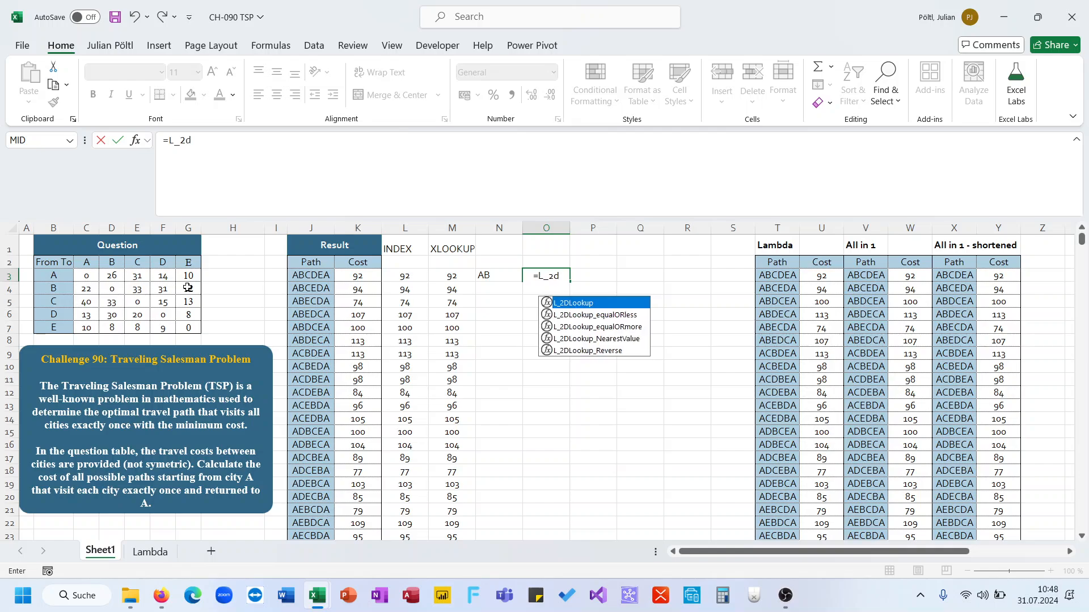
pyautogui.press('Tab')
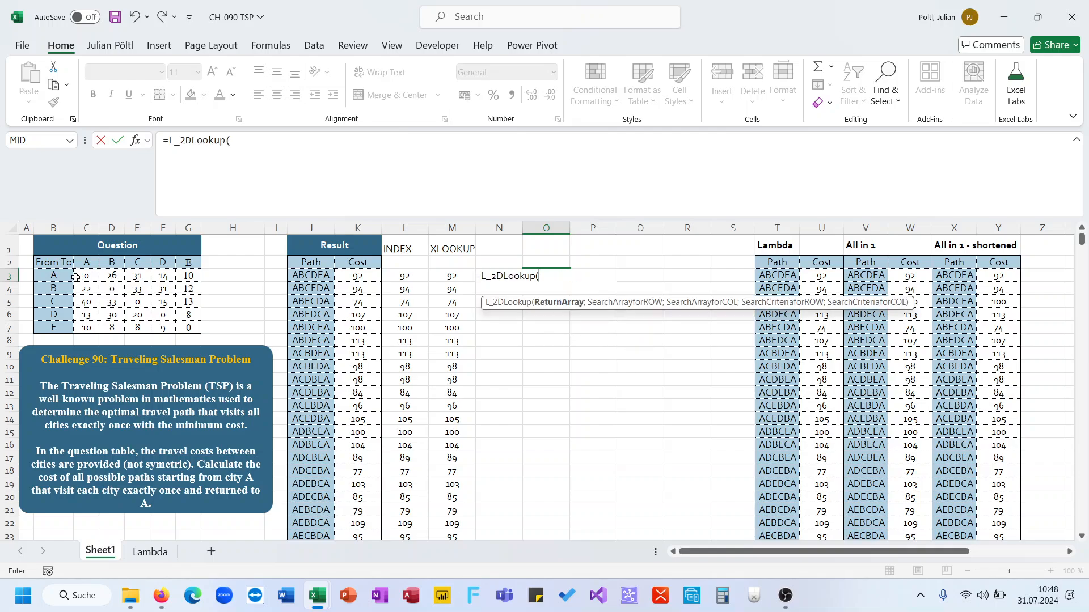
pyautogui.moveTo(86, 276); pyautogui.dragTo(179, 333)
pyautogui.write(';')
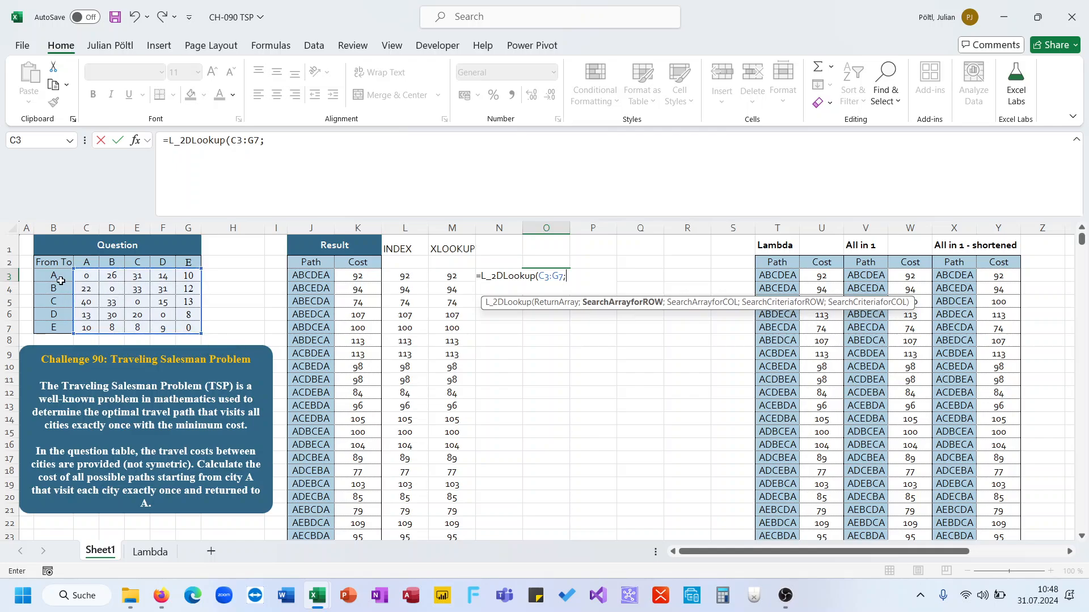
pyautogui.moveTo(54, 277); pyautogui.dragTo(59, 329)
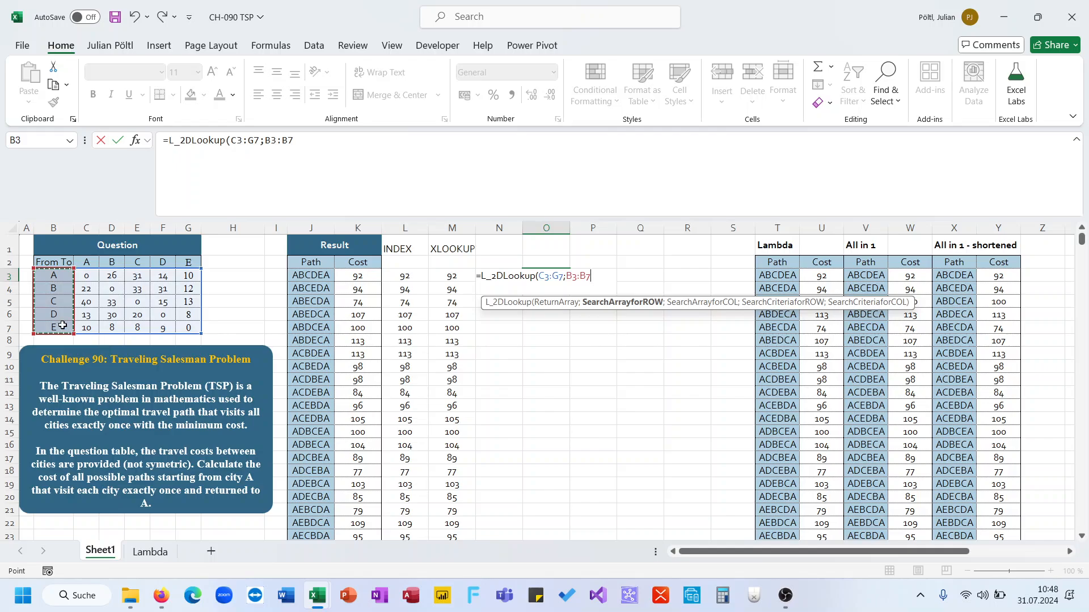
pyautogui.write(';')
pyautogui.moveTo(84, 265); pyautogui.dragTo(177, 264)
pyautogui.write(';')
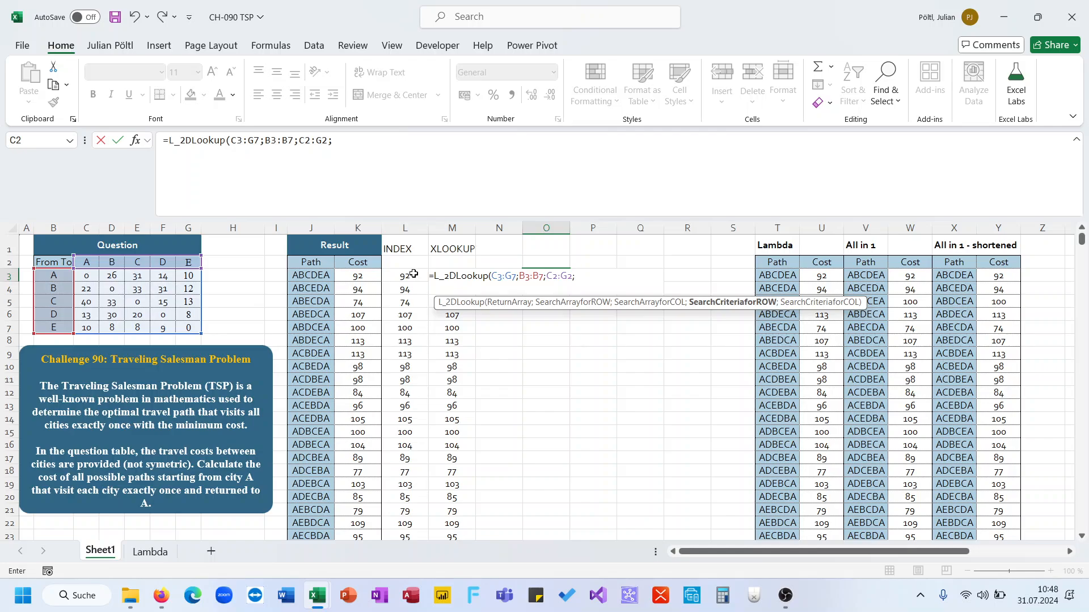
# Step: Add LEFT(N3;1) and RIGHT(N3;1) as row and column criteria and confirm the O3 formula
pyautogui.write('LEFT(N3;')
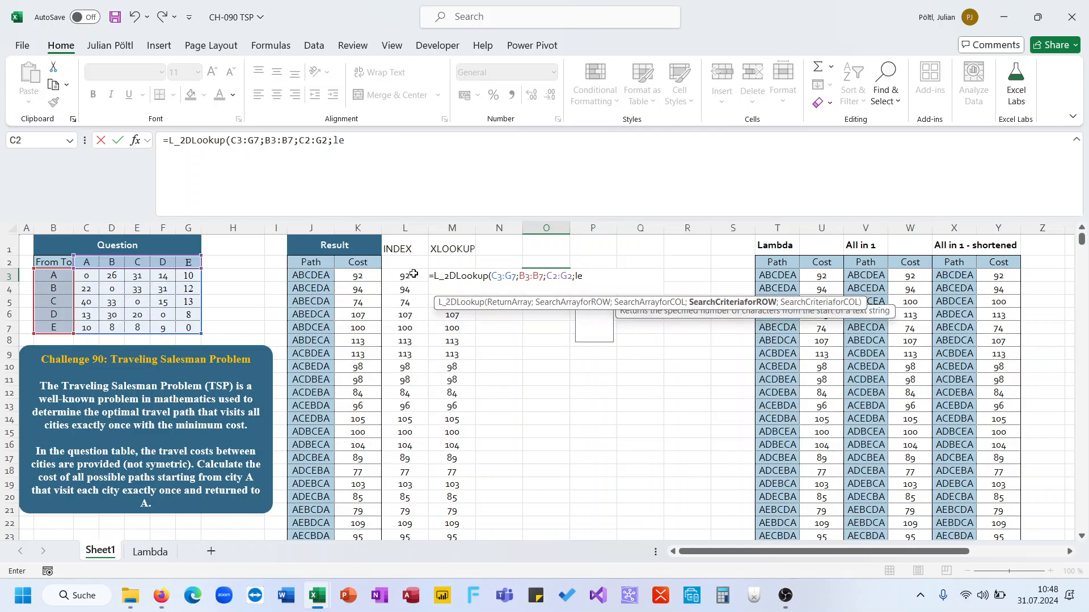
pyautogui.write('1')
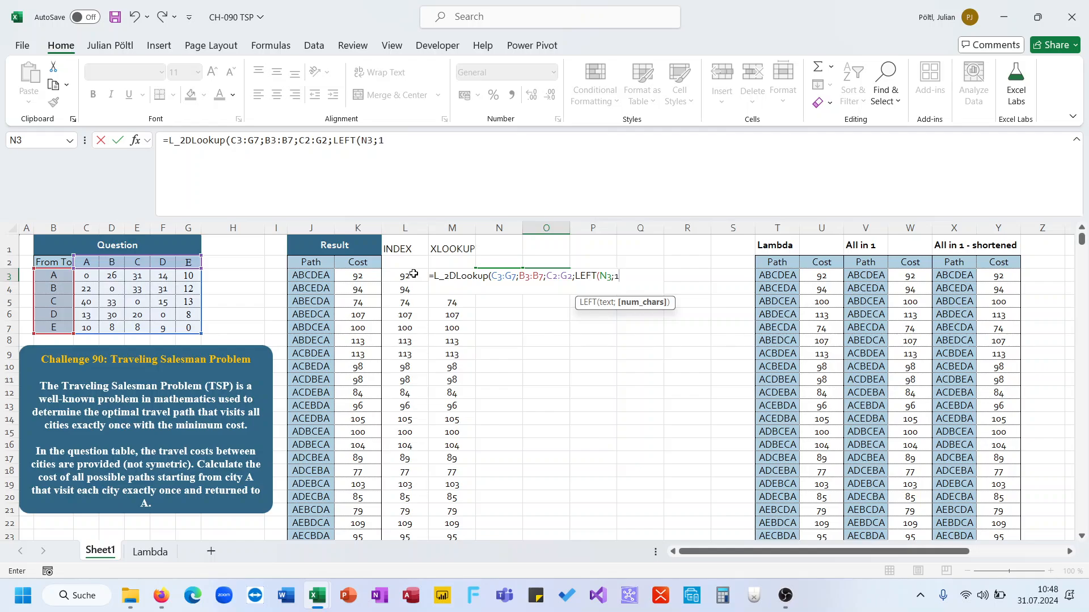
pyautogui.write(');RIGHT(')
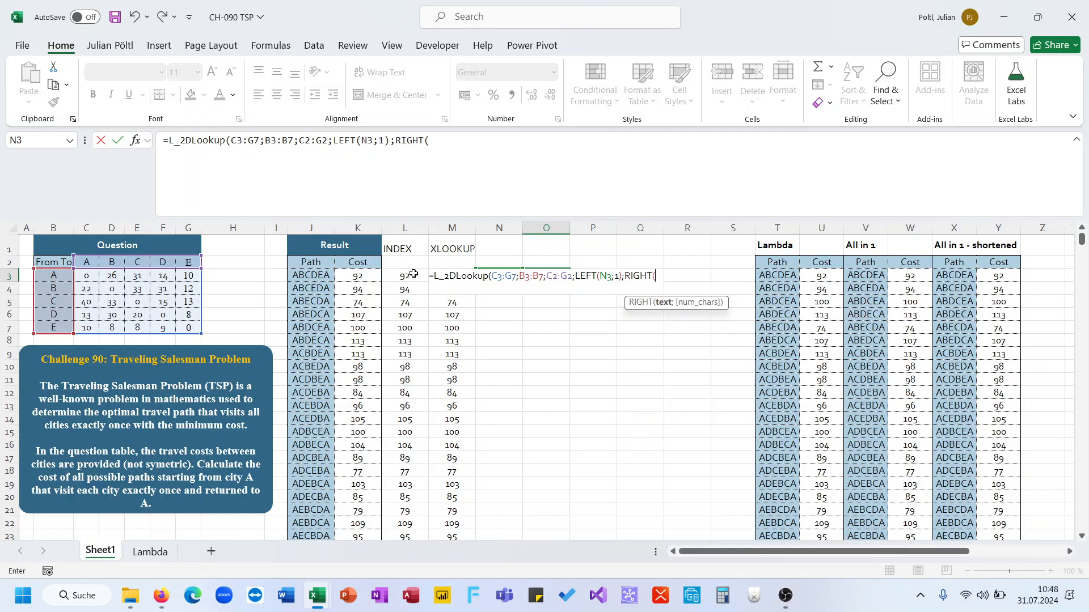
pyautogui.write('N3;1))')
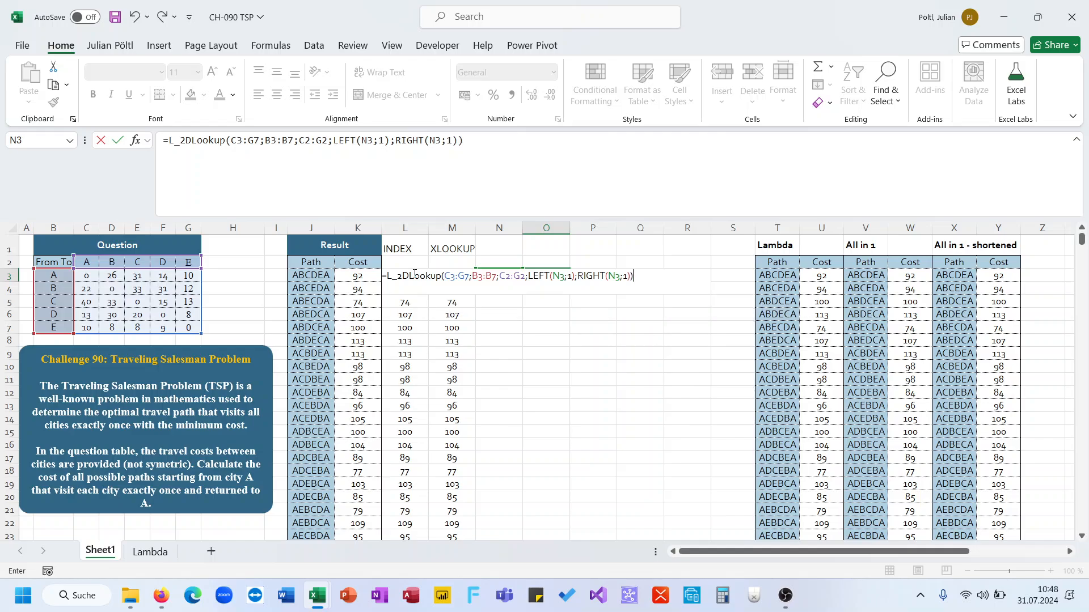
pyautogui.press('Return')
pyautogui.press('Up')
pyautogui.press('Right')
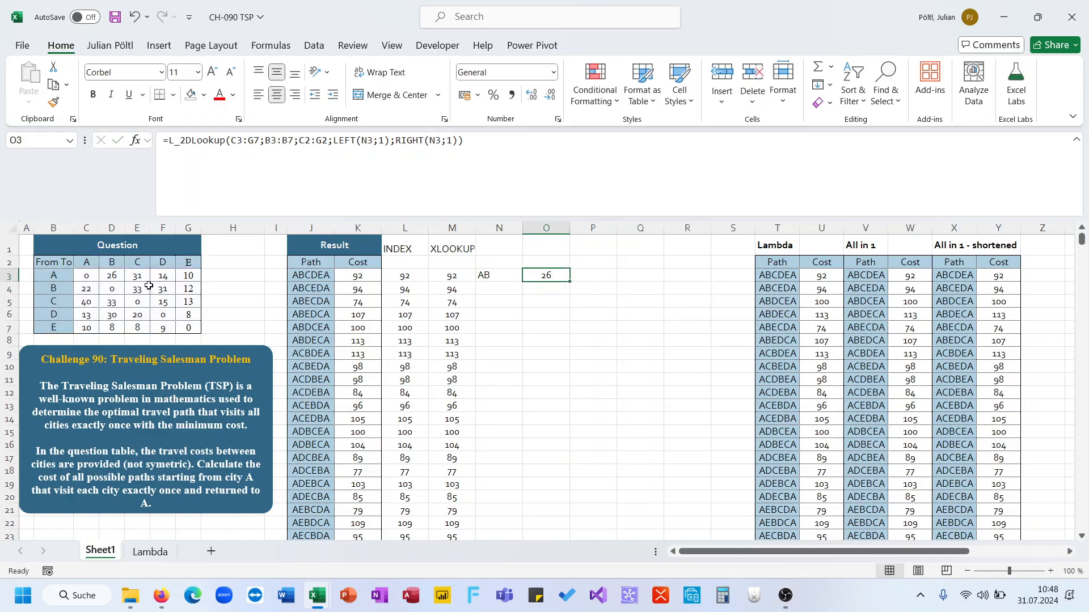
# Step: Replace the pair in N3 with =MID(J3;SEQUENCE(LEN(J3));2) to split the path in J3 into consecutive letter pairs
pyautogui.click(113, 276)
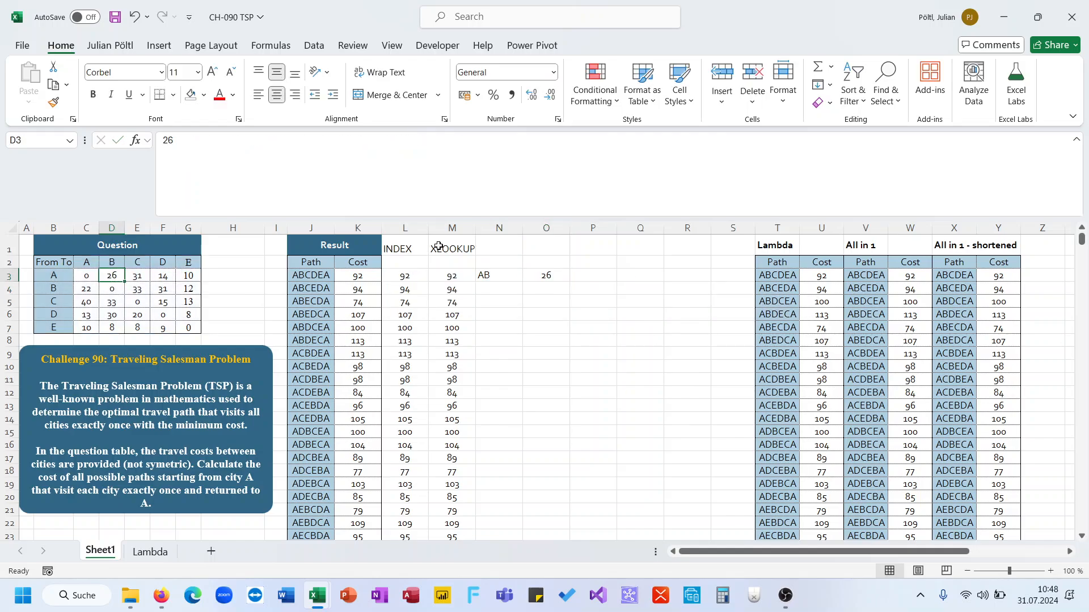
pyautogui.click(486, 274)
pyautogui.click(530, 275)
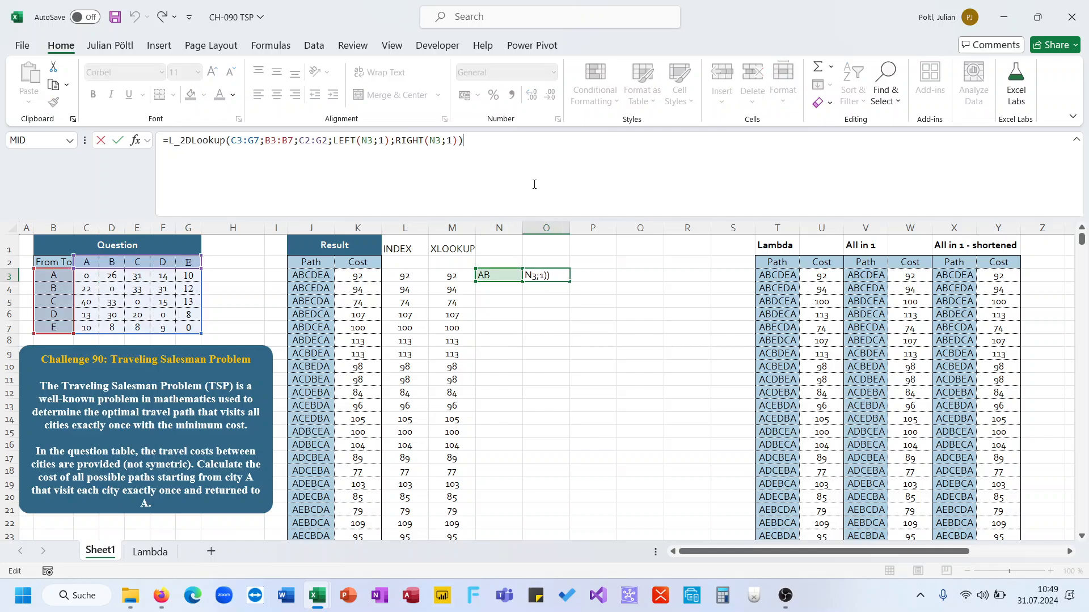
pyautogui.press('Escape')
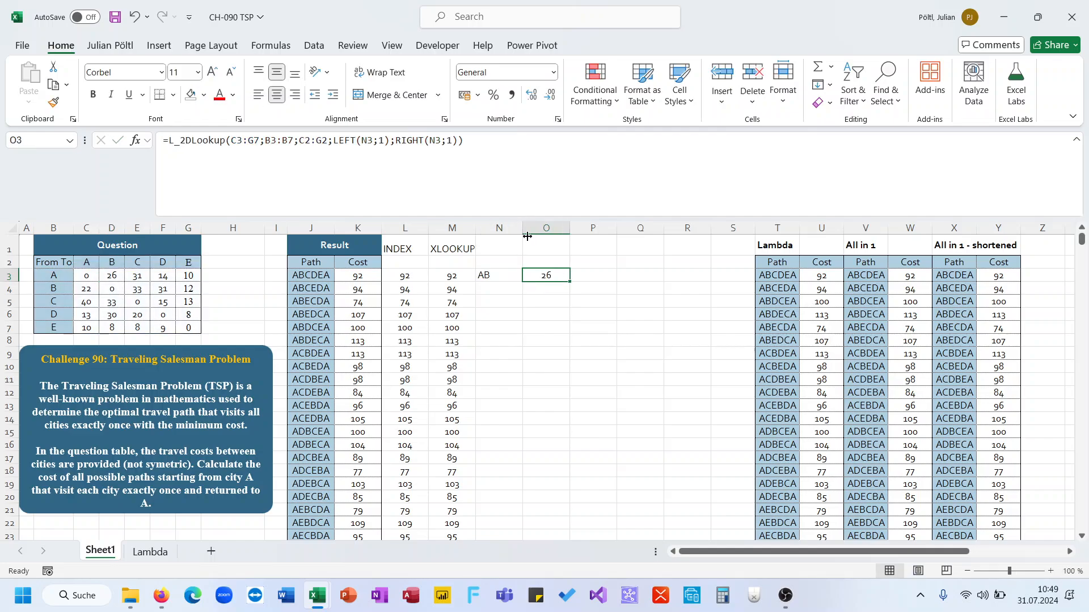
pyautogui.click(501, 274)
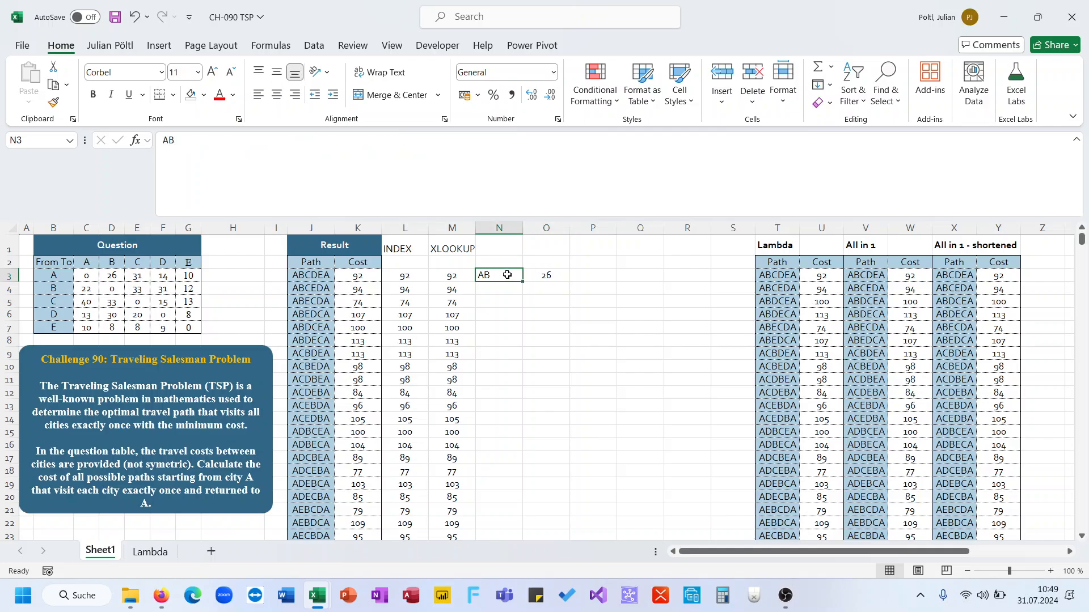
pyautogui.write('=mid(')
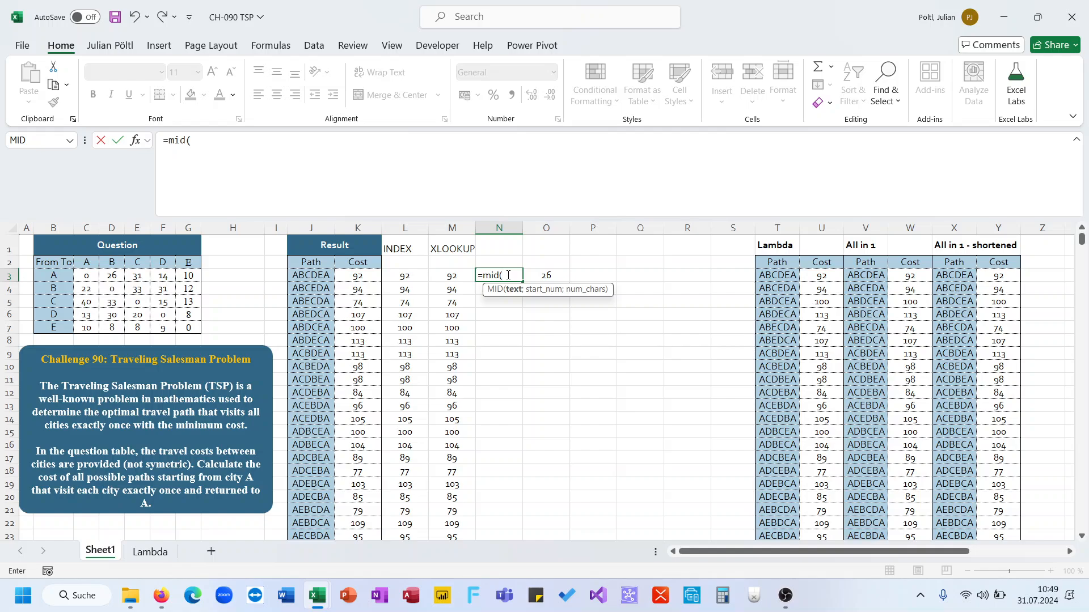
pyautogui.click(324, 277)
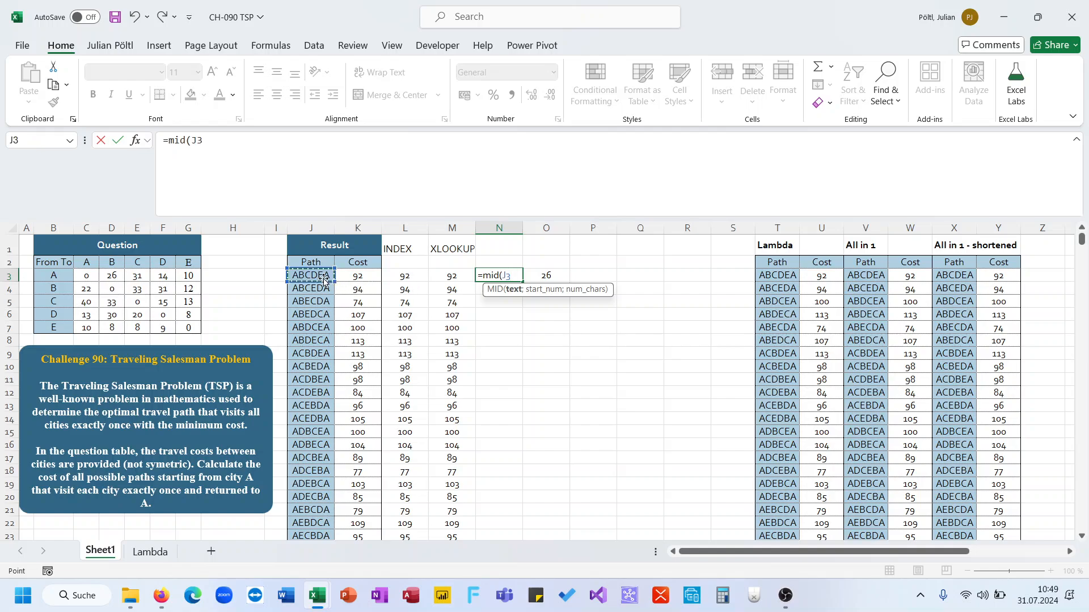
pyautogui.write(';seq')
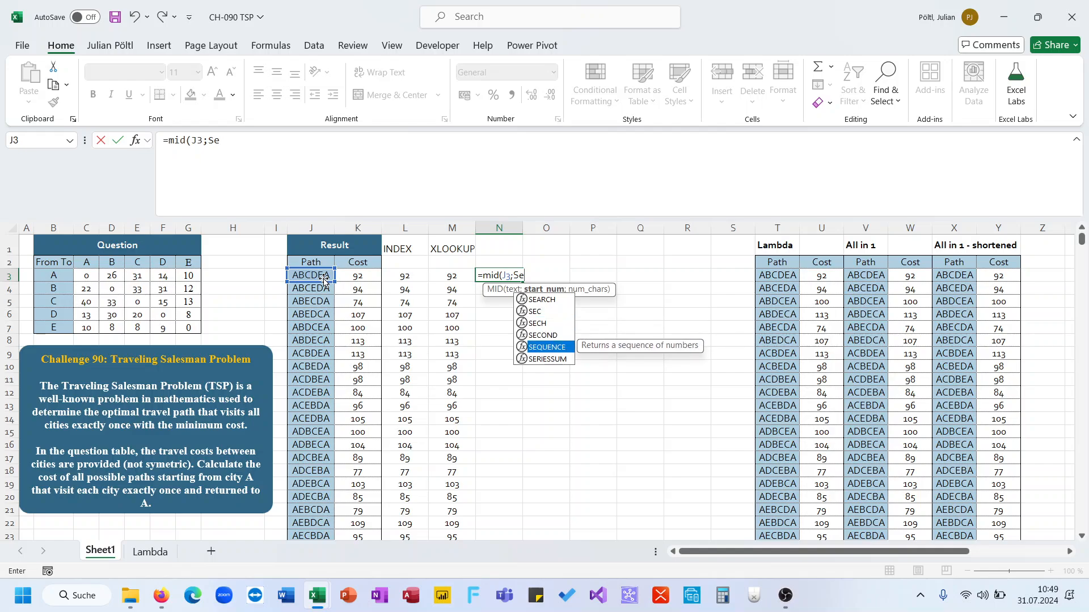
pyautogui.press('Tab')
pyautogui.write('len(')
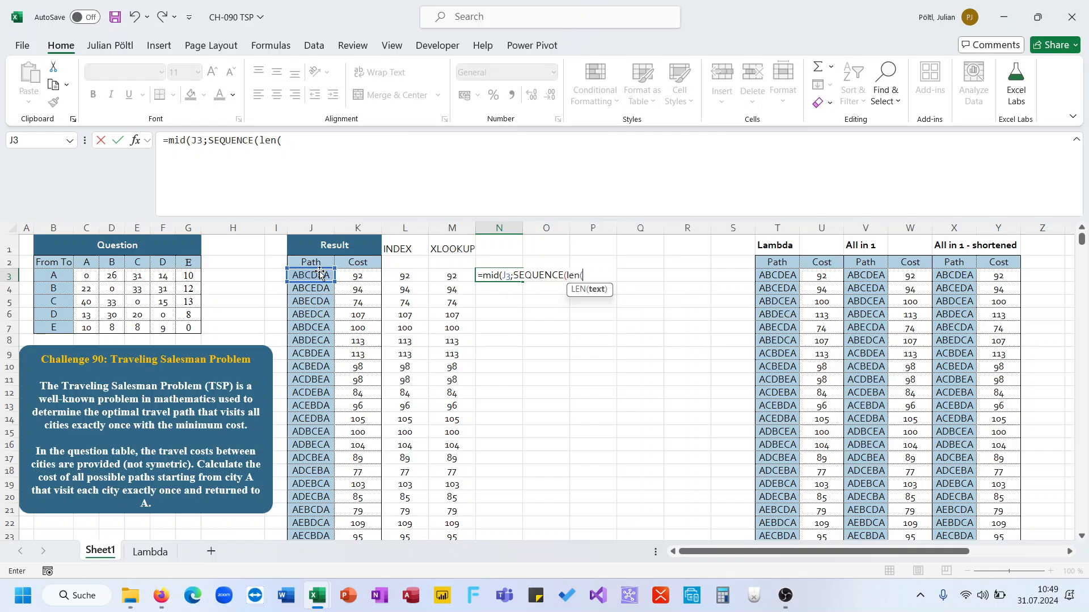
pyautogui.click(319, 275)
pyautogui.write(');')
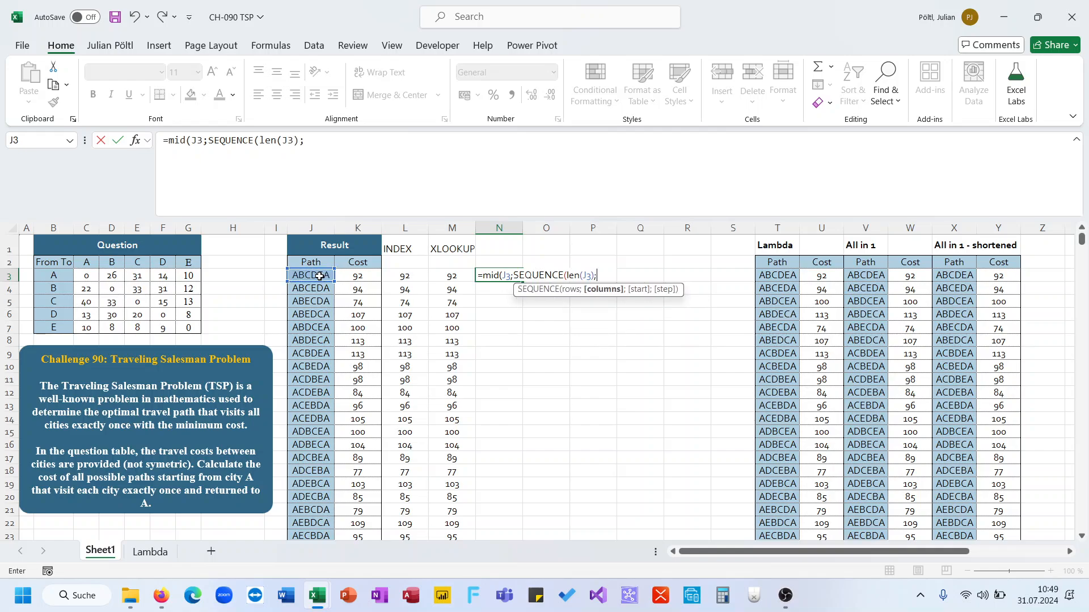
pyautogui.press('BackSpace')
pyautogui.write(');1')
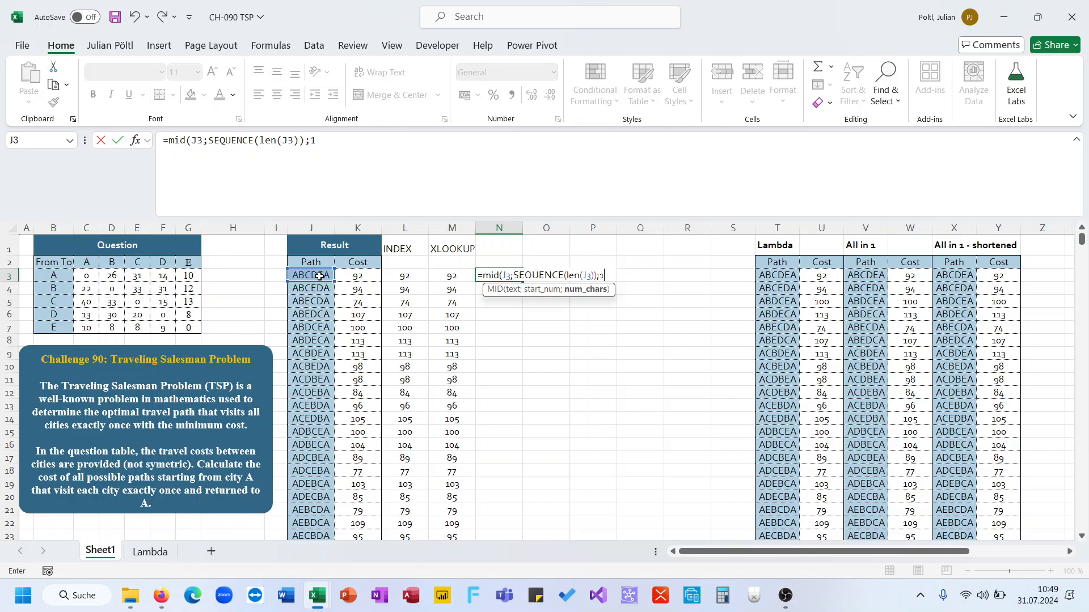
pyautogui.press('BackSpace')
pyautogui.write('2)')
pyautogui.hotkey('ctrl', 'Return')
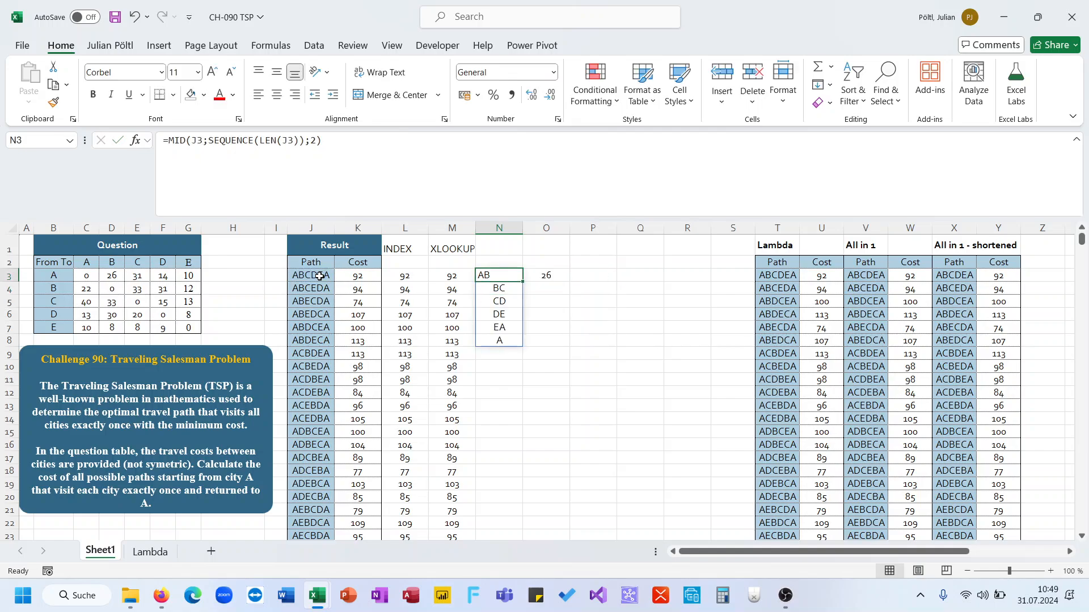
# Step: Substitute the MID(J3;SEQUENCE(LEN(J3));2) expression for both N3 references in the O3 L_2DLookup formula
pyautogui.moveTo(322, 141); pyautogui.dragTo(172, 148)
pyautogui.hotkey('ctrl', 'c')
pyautogui.press('Tab')
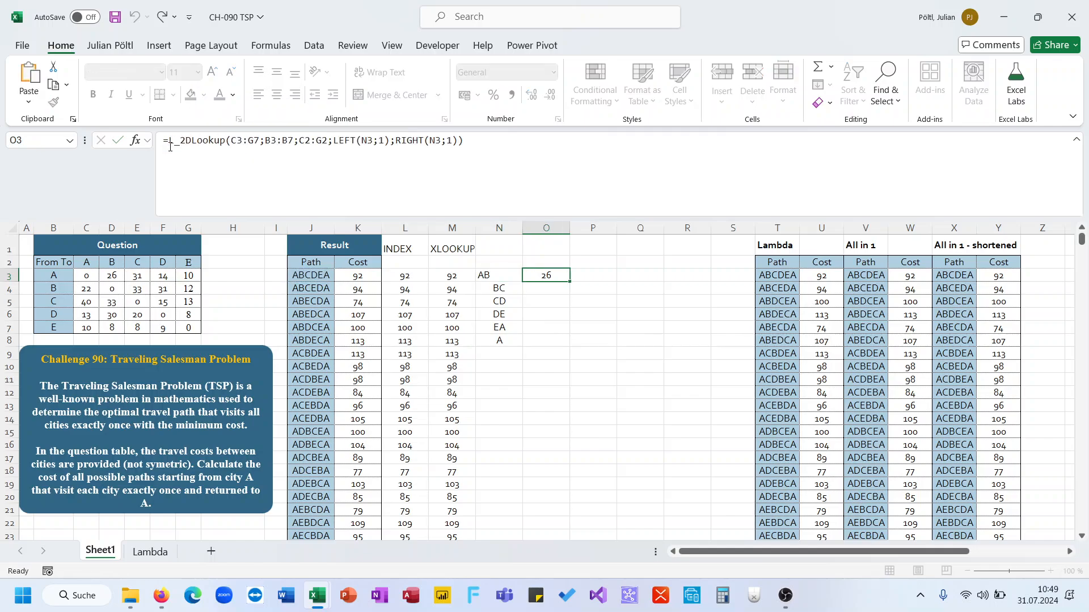
pyautogui.doubleClick(372, 140)
pyautogui.hotkey('ctrl', 'v')
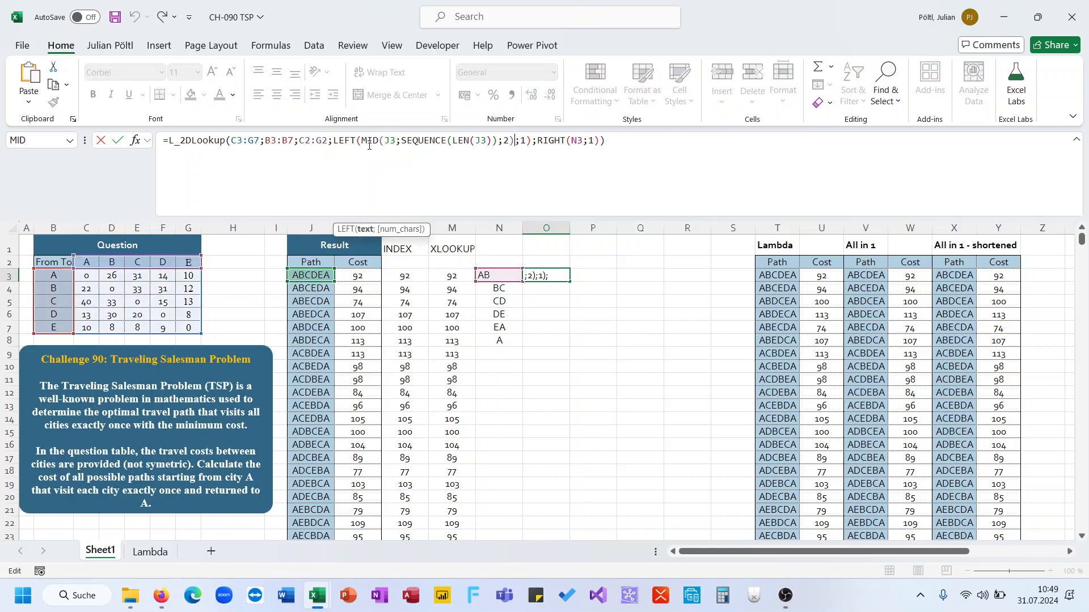
pyautogui.doubleClick(576, 140)
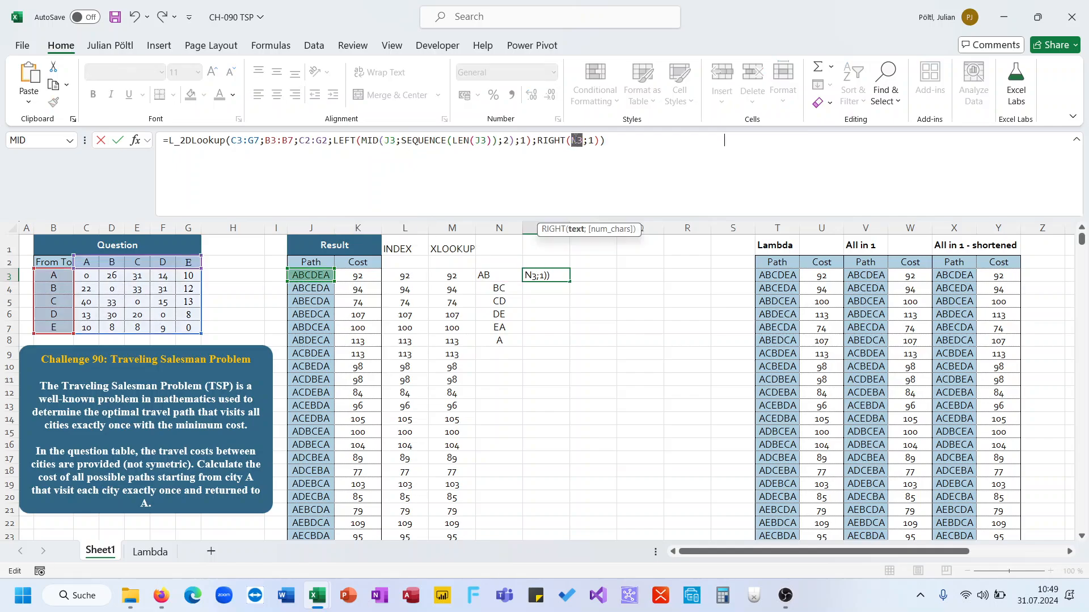
pyautogui.hotkey('ctrl', 'v')
pyautogui.hotkey('shift', 'Tab')
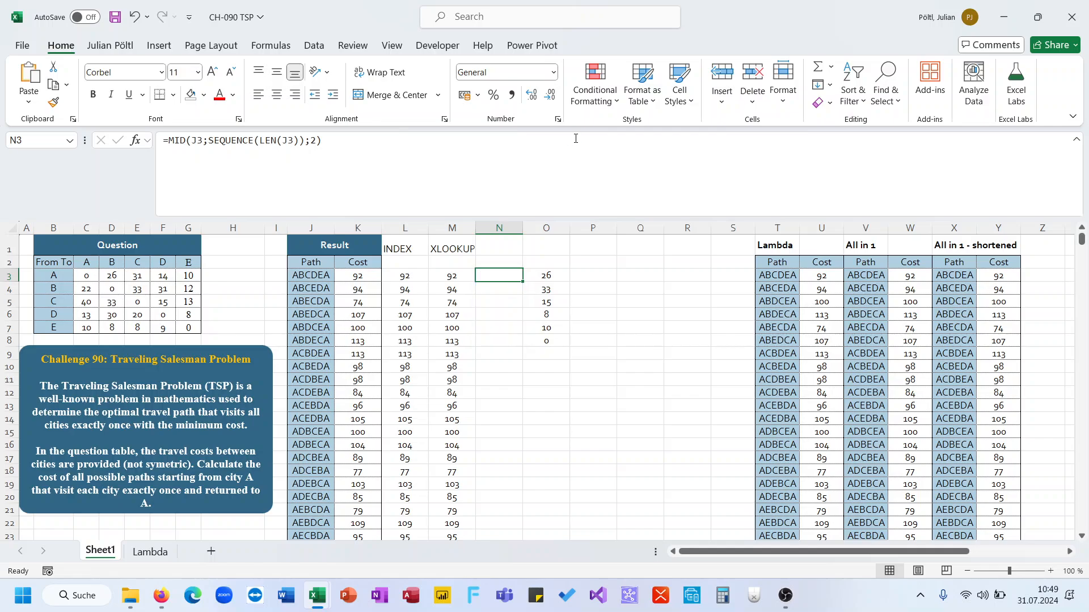
# Step: Examine the MAP/LAMBDA formula of the XLOOKUP column in M3
pyautogui.press('Tab')
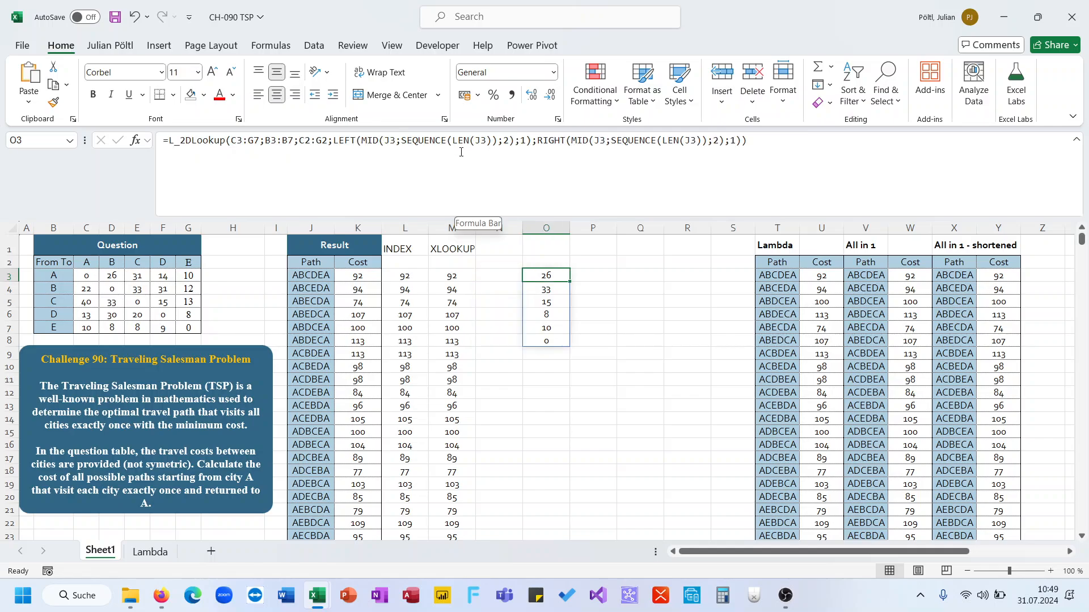
pyautogui.hotkey('ctrl', 'shift', 'Down')
pyautogui.press('Up')
pyautogui.press('Down')
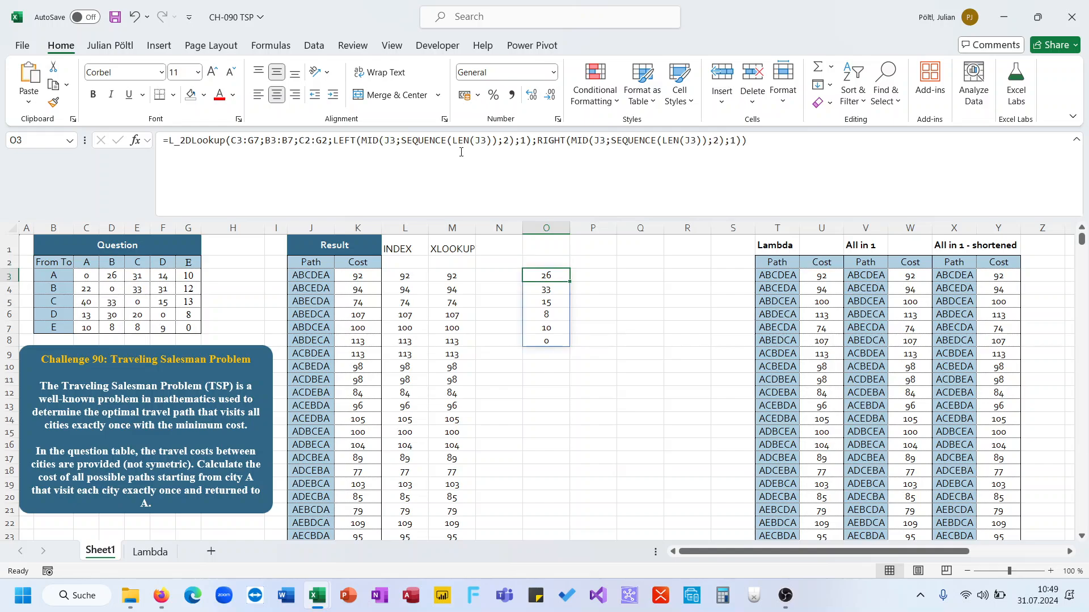
pyautogui.click(465, 278)
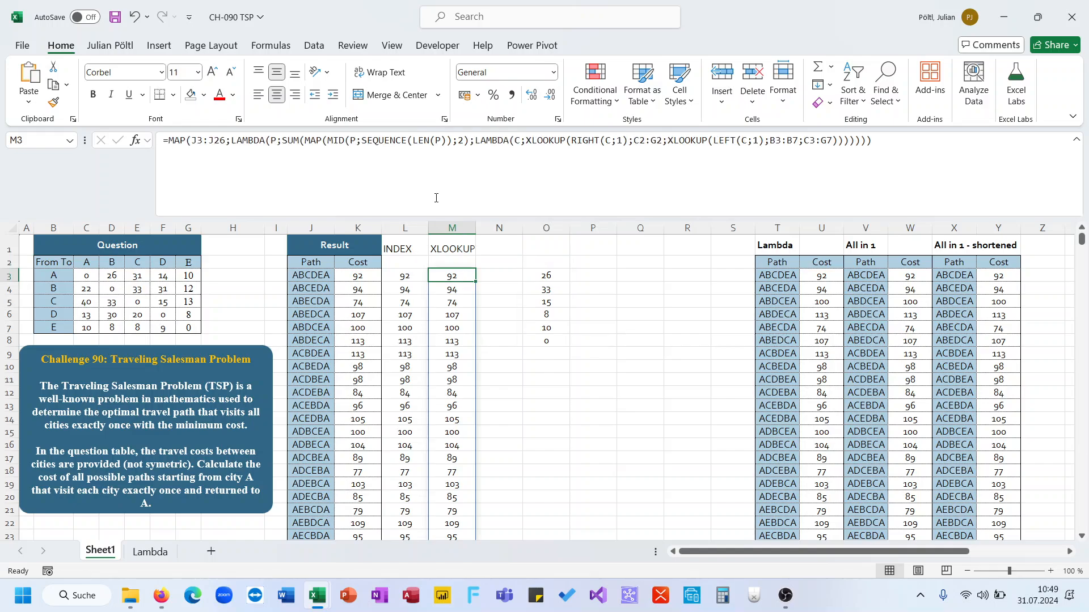
pyautogui.click(437, 193)
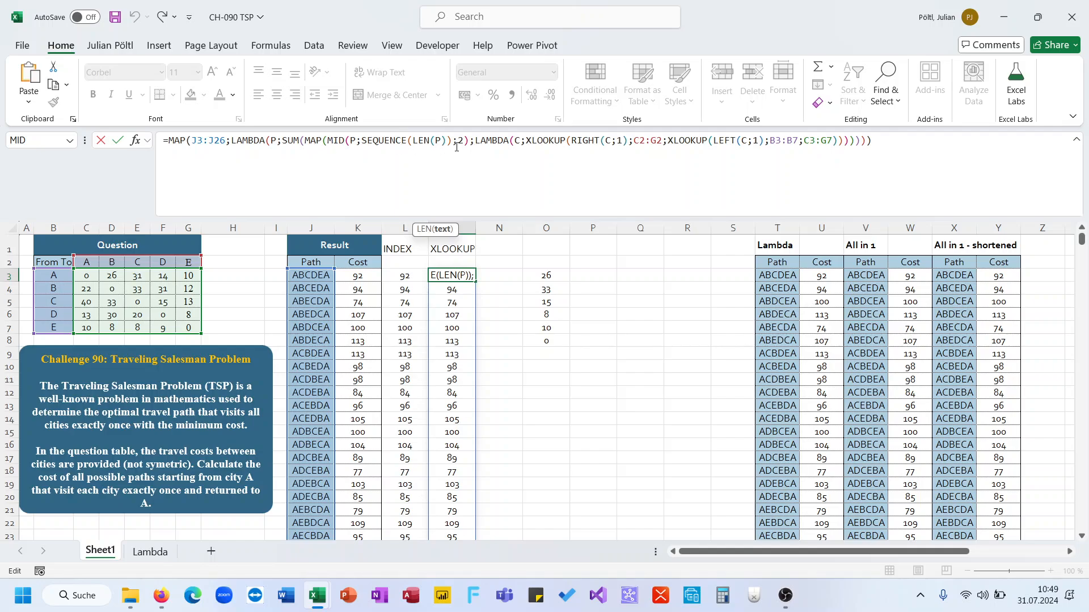
pyautogui.press('Tab')
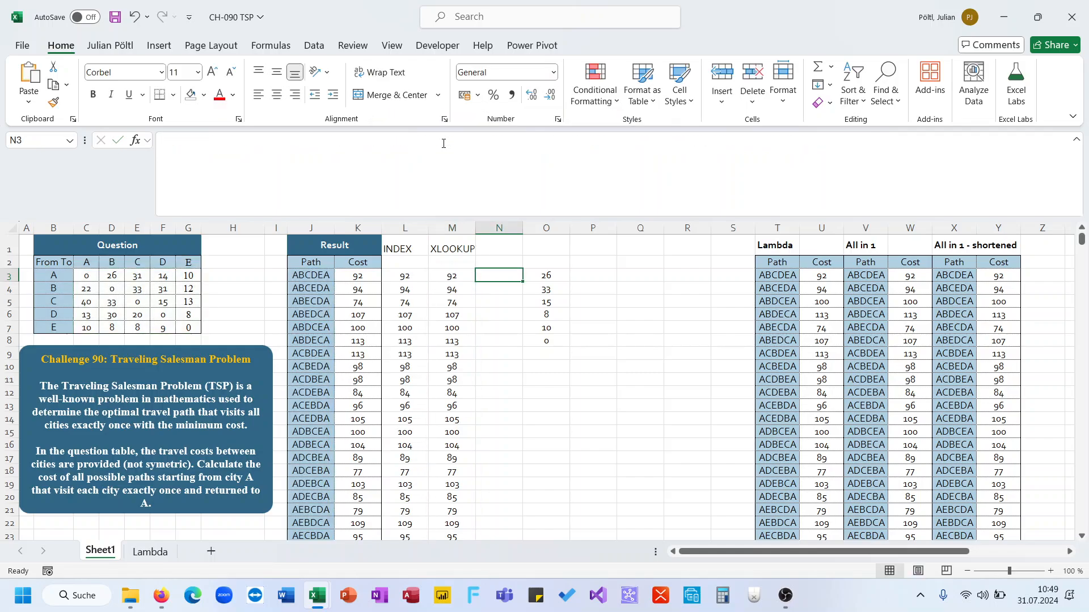
# Step: Try a copy of the M3 formula in N3 with the MID pair expression replacing the inner MAP, then clear N3
pyautogui.click(443, 144)
pyautogui.hotkey('ctrl', 'v')
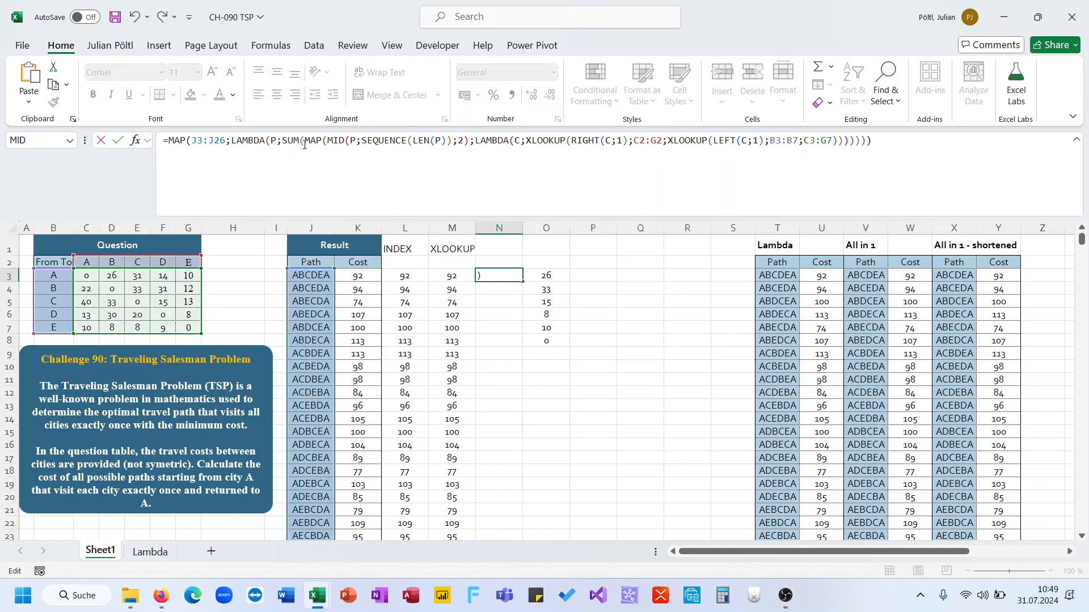
pyautogui.click(328, 140)
pyautogui.moveTo(327, 140); pyautogui.dragTo(468, 148)
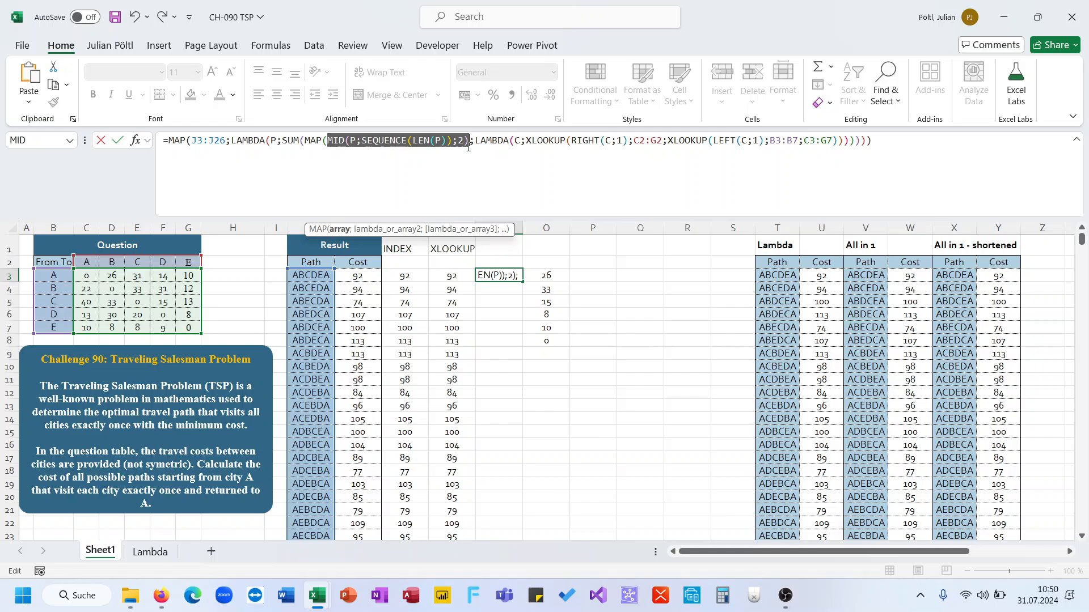
pyautogui.hotkey('ctrl', 'x')
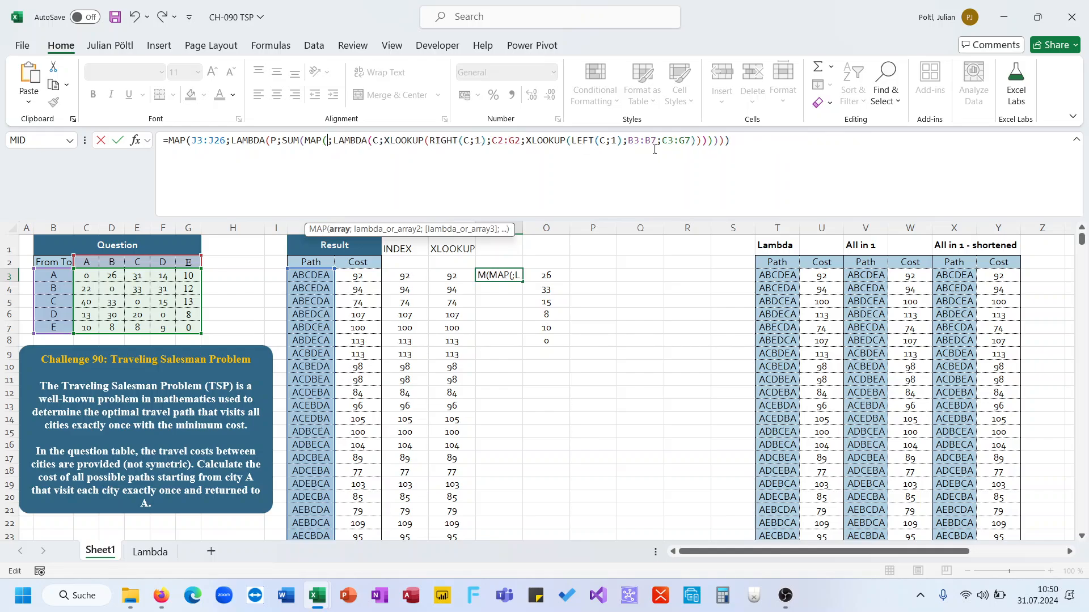
pyautogui.doubleClick(605, 140)
pyautogui.hotkey('ctrl', 'v')
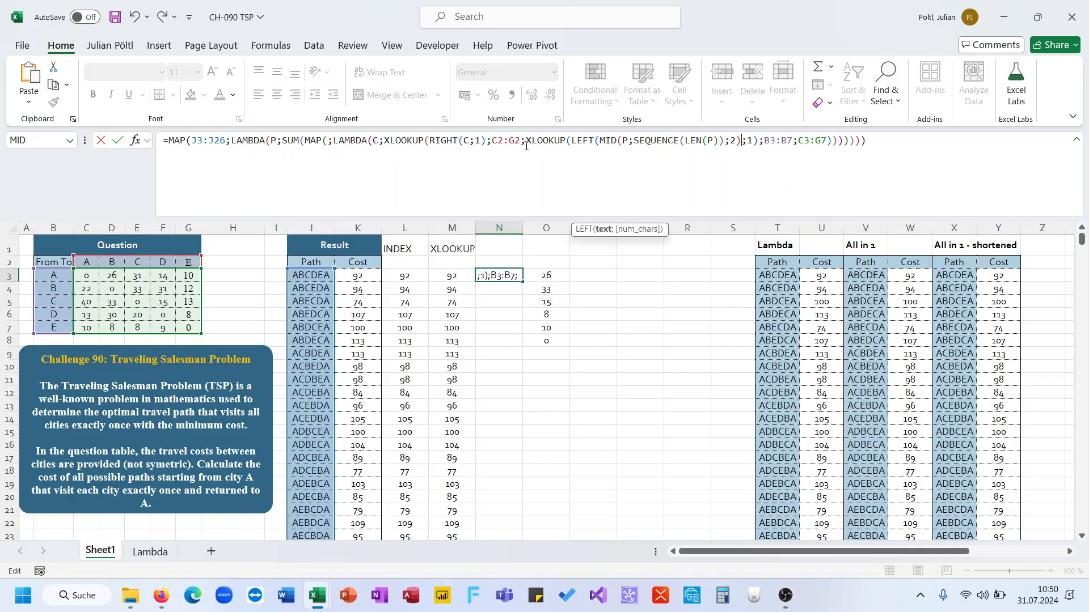
pyautogui.doubleClick(472, 142)
pyautogui.hotkey('ctrl', 'v')
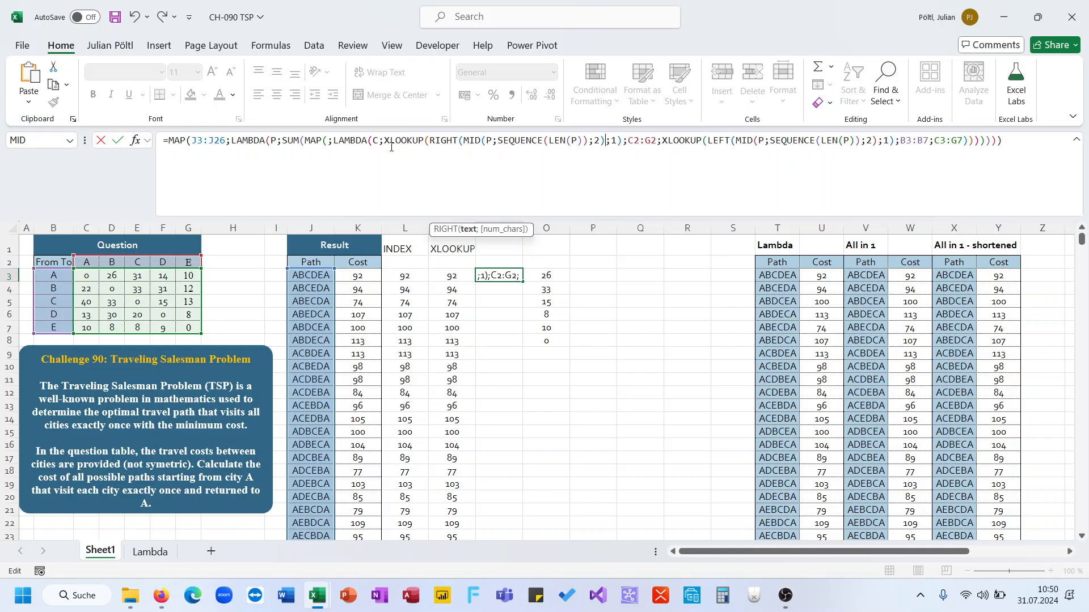
pyautogui.moveTo(384, 142); pyautogui.dragTo(305, 142)
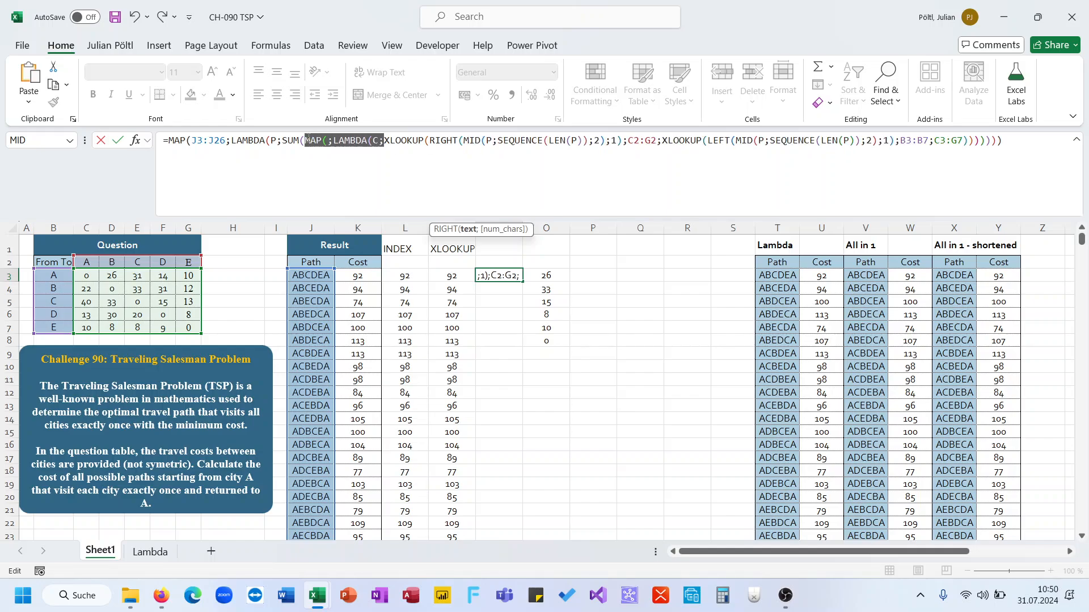
pyautogui.press('BackSpace')
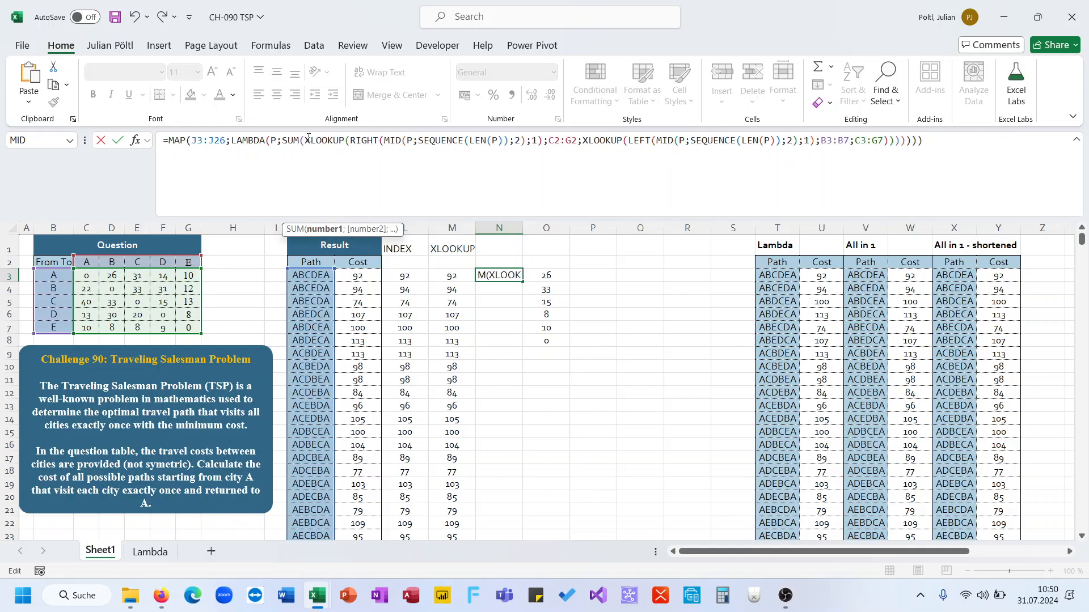
pyautogui.click(930, 143)
pyautogui.press('BackSpace')
pyautogui.press('Return')
pyautogui.press('Up')
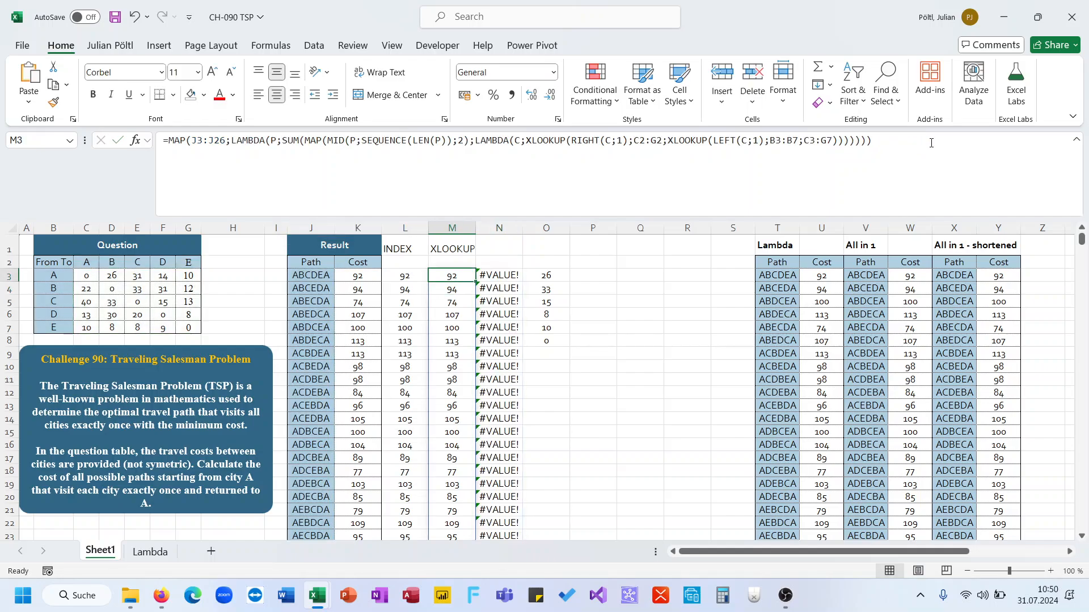
pyautogui.press('Delete')
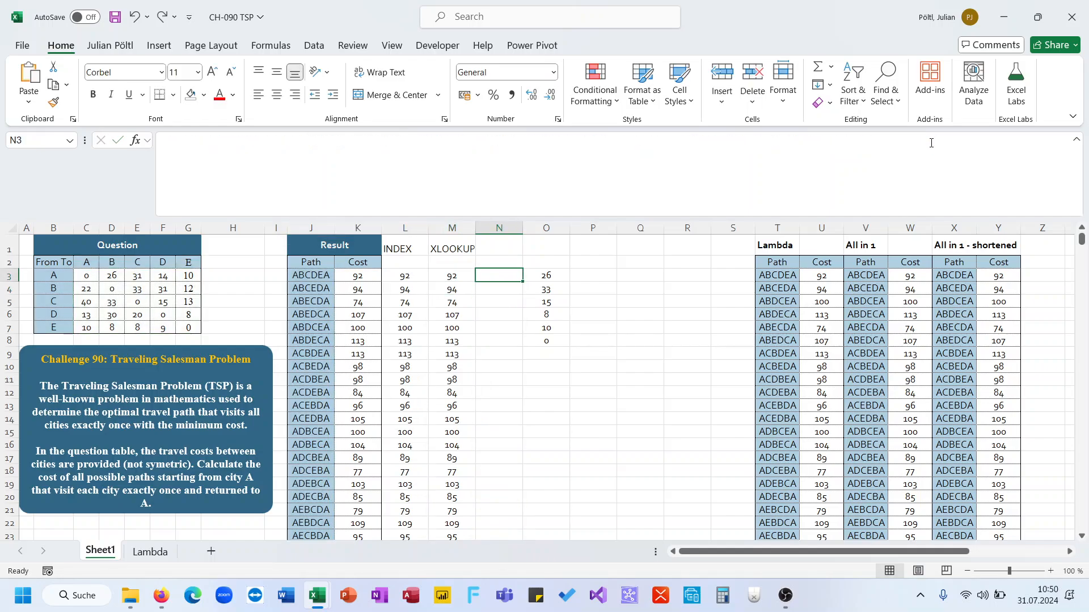
# Step: Wrap the O3 L_2DLookup formula in SUM to total the path's cost
pyautogui.click(554, 272)
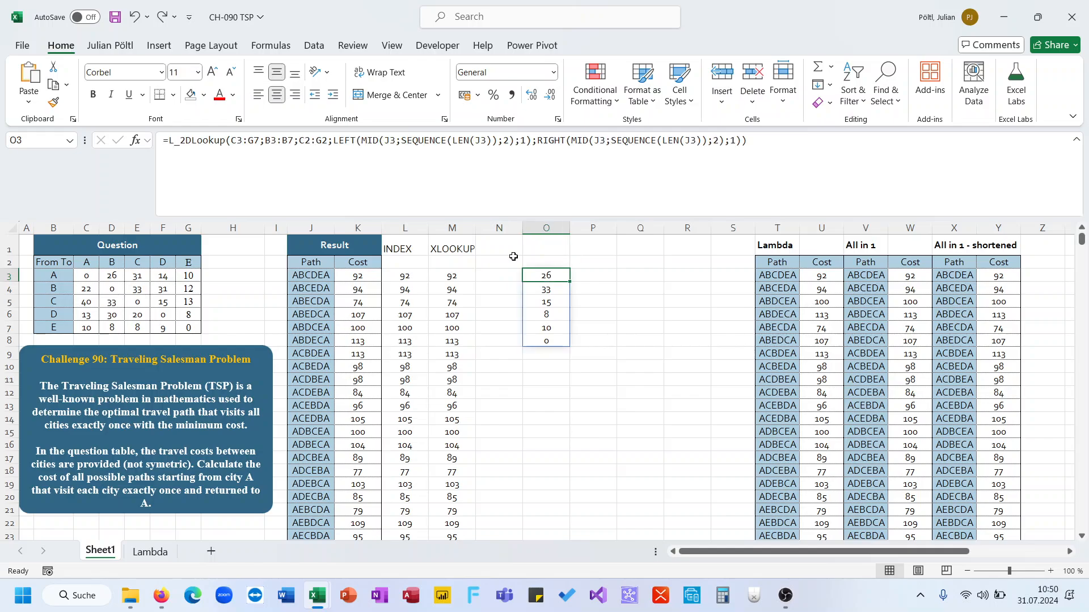
pyautogui.click(170, 146)
pyautogui.write('sum(')
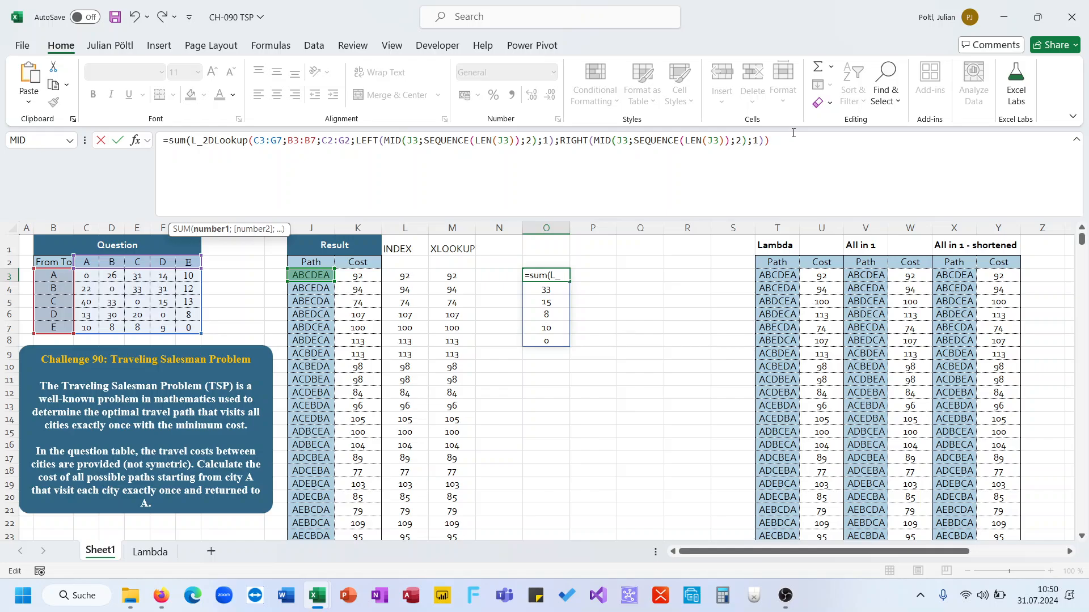
pyautogui.click(794, 140)
pyautogui.write(')')
pyautogui.hotkey('ctrl', 'Return')
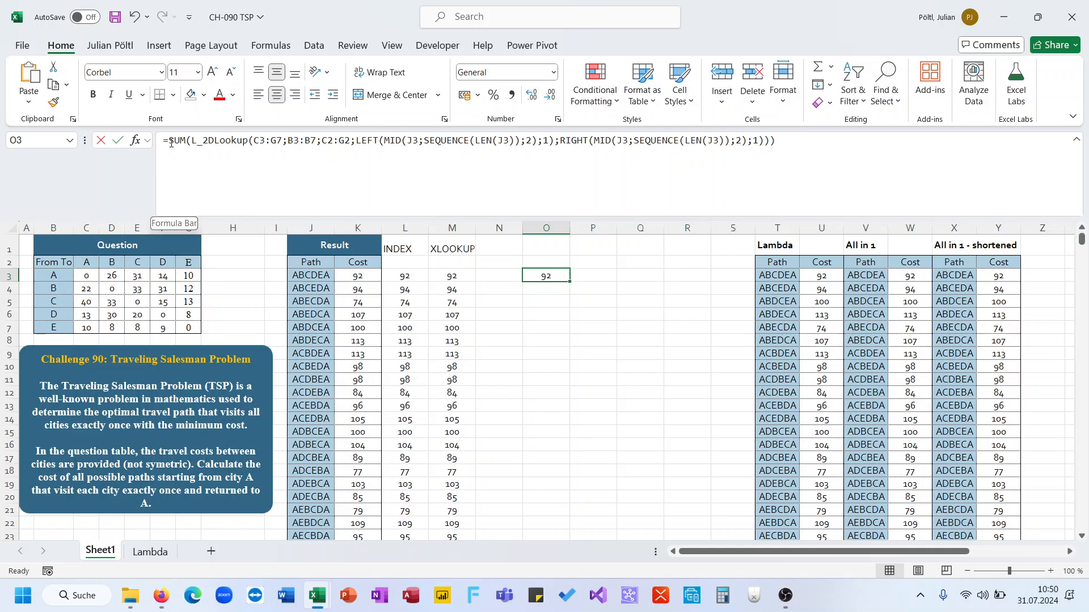
# Step: Wrap the O3 formula in MAP over J3:J26 with LAMBDA(P;…), replacing J3 with P in the LEFT part's MID and LEN
pyautogui.click(171, 143)
pyautogui.write('MAP(')
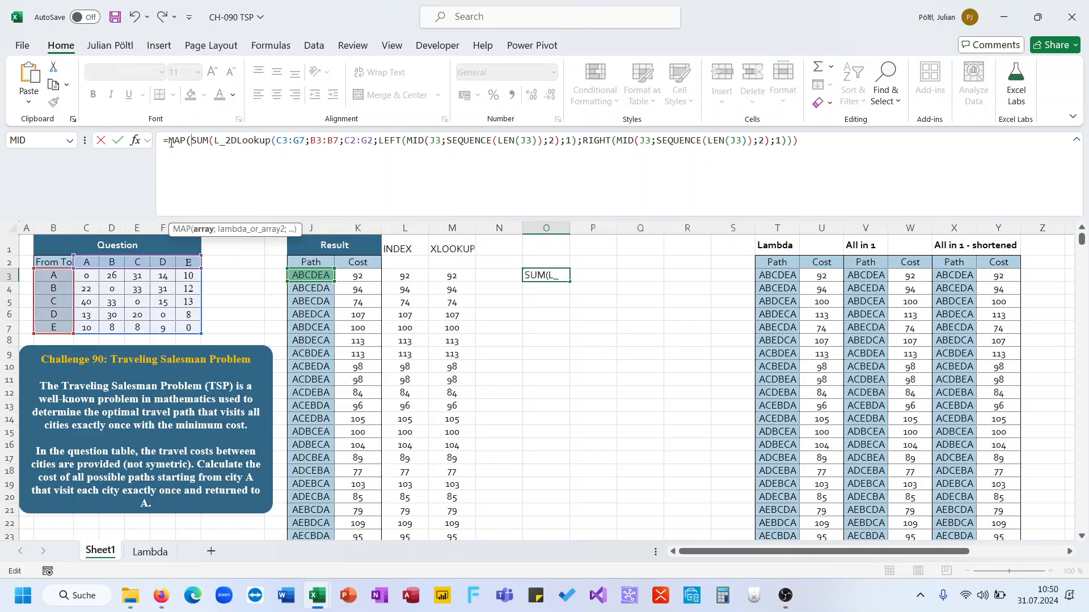
pyautogui.click(304, 275)
pyautogui.hotkey('ctrl', 'shift', 'Down')
pyautogui.write(';')
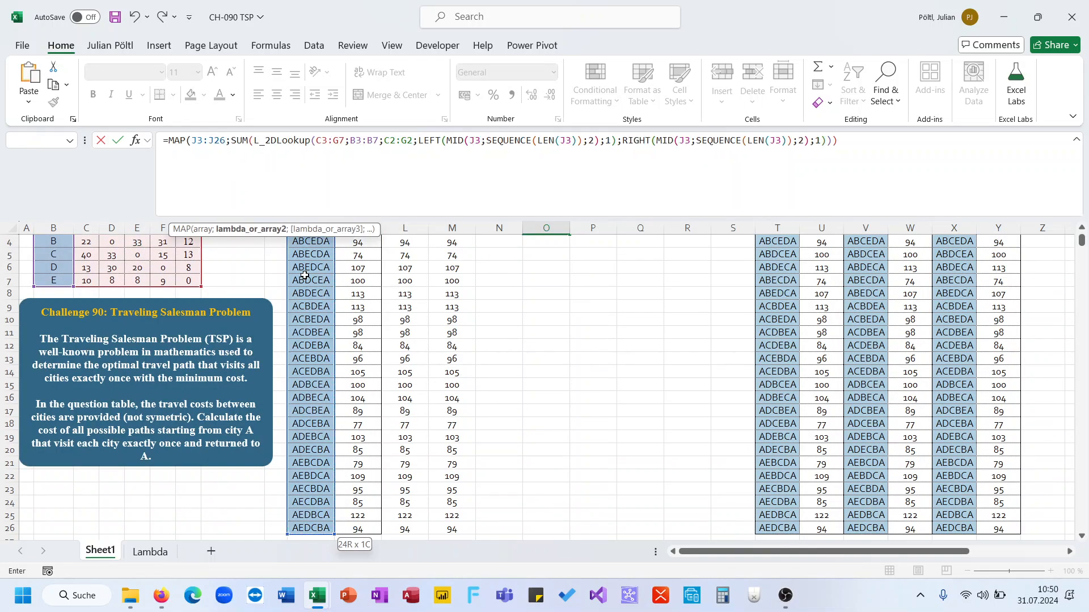
pyautogui.write('LAMBDA(P;')
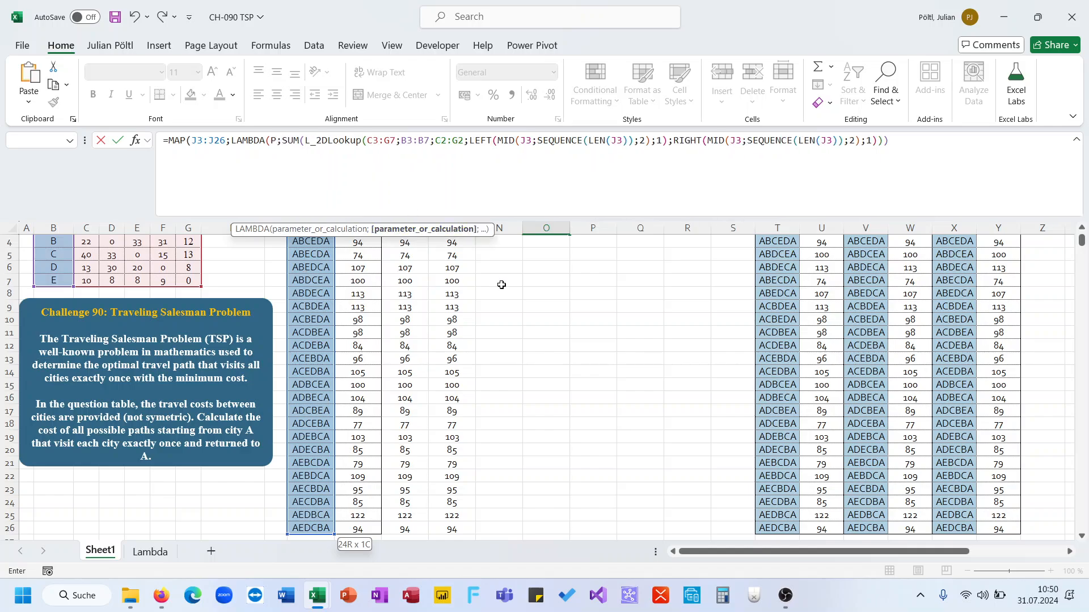
pyautogui.scroll(1, 502, 282)
pyautogui.doubleClick(527, 140)
pyautogui.write('P')
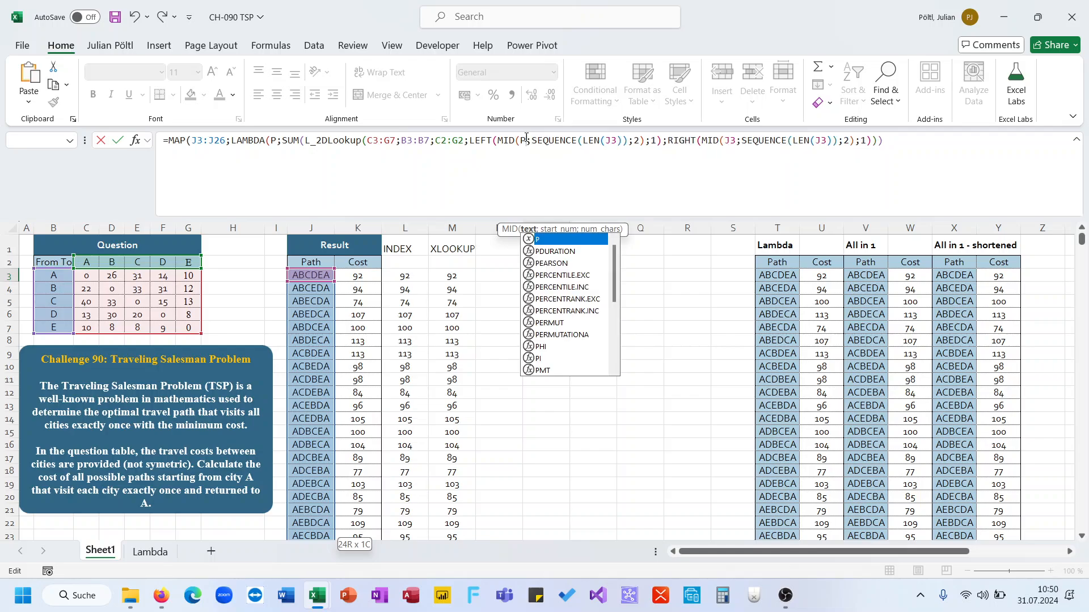
pyautogui.doubleClick(611, 140)
pyautogui.write('P')
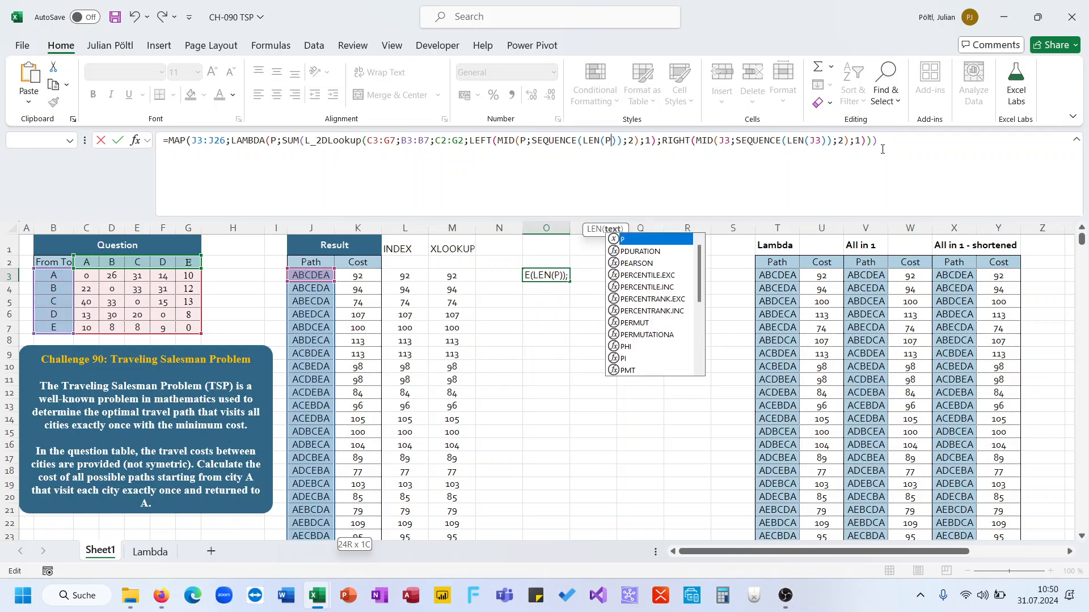
pyautogui.write('))')
pyautogui.press('Return')
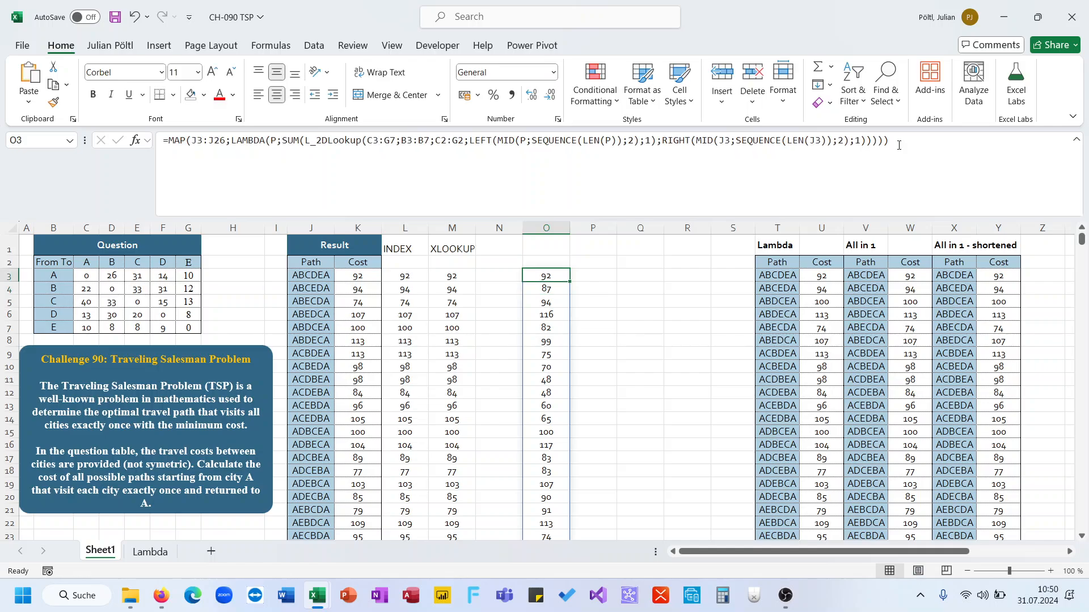
# Step: Move the MAP/LAMBDA formula from O3 to N3
pyautogui.press('Left')
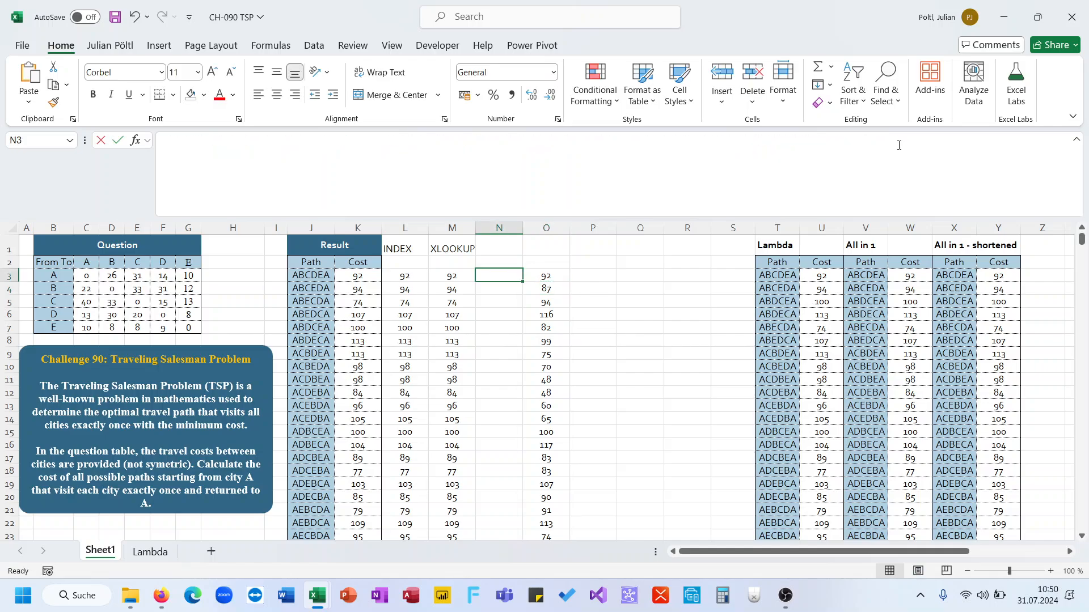
pyautogui.press('Right')
pyautogui.hotkey('ctrl', 'x')
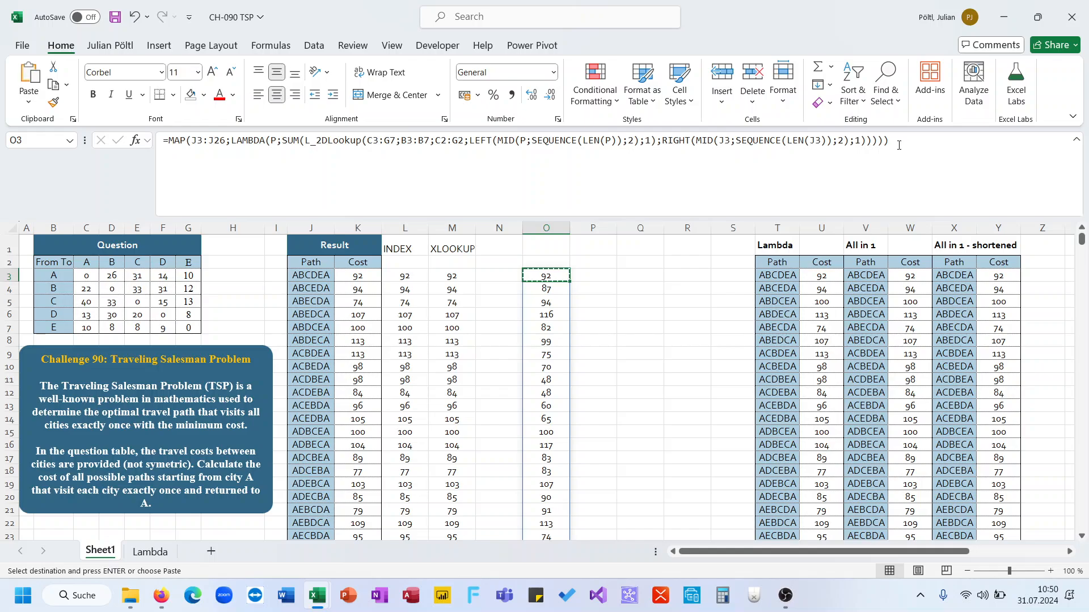
pyautogui.press('Left')
pyautogui.hotkey('ctrl', 'v')
# Step: Label the N1 column header as LAMBDA
pyautogui.click(506, 247)
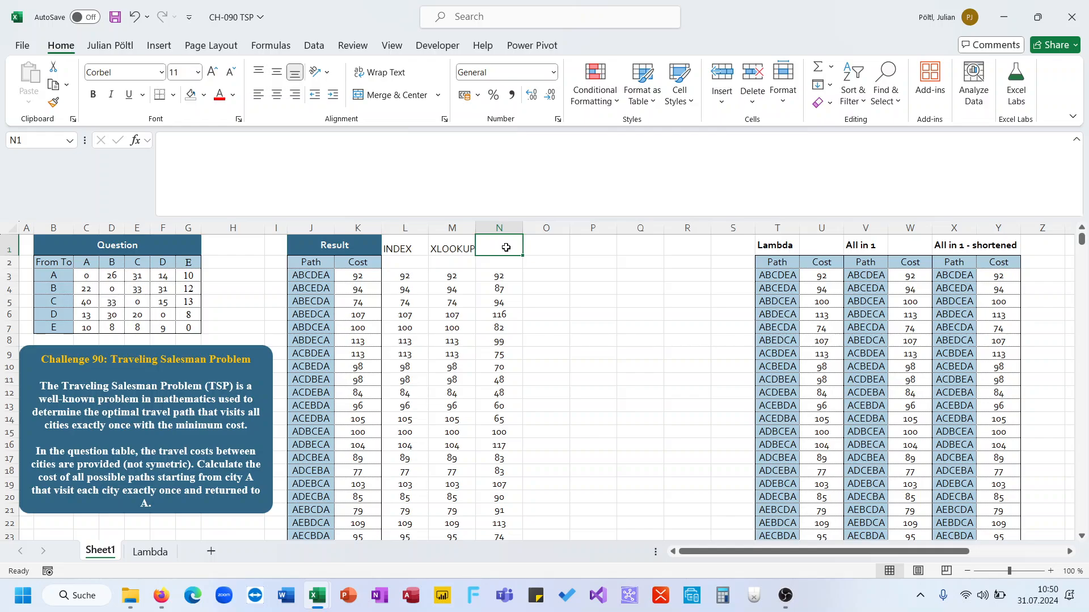
pyautogui.write('LAmbda')
pyautogui.press('BackSpace')
pyautogui.press('BackSpace')
pyautogui.press('BackSpace')
pyautogui.press('BackSpace')
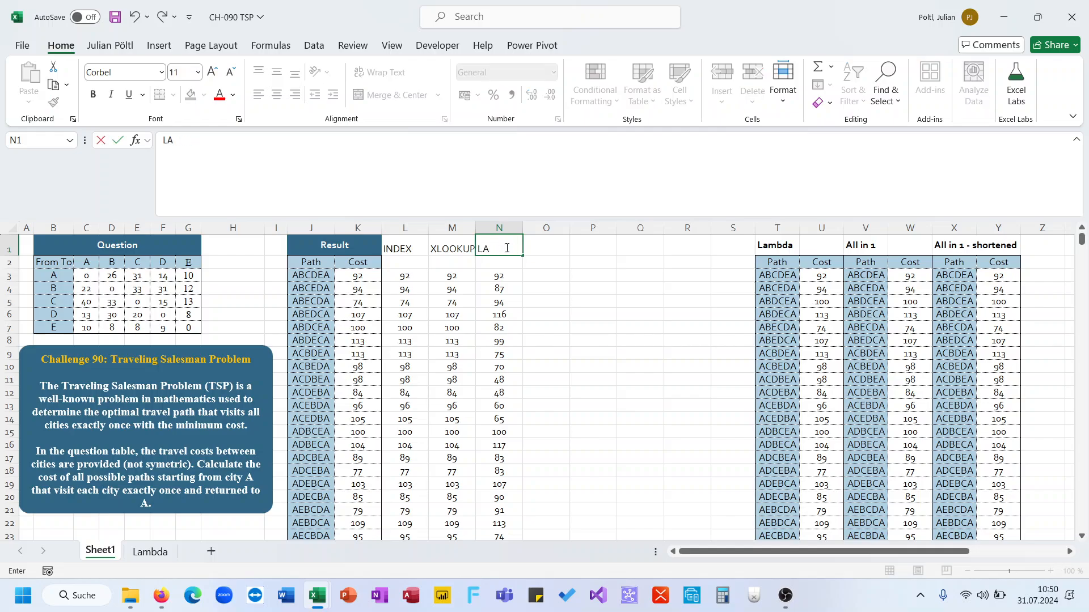
pyautogui.write('MBADA')
pyautogui.press('Return')
pyautogui.click(496, 250)
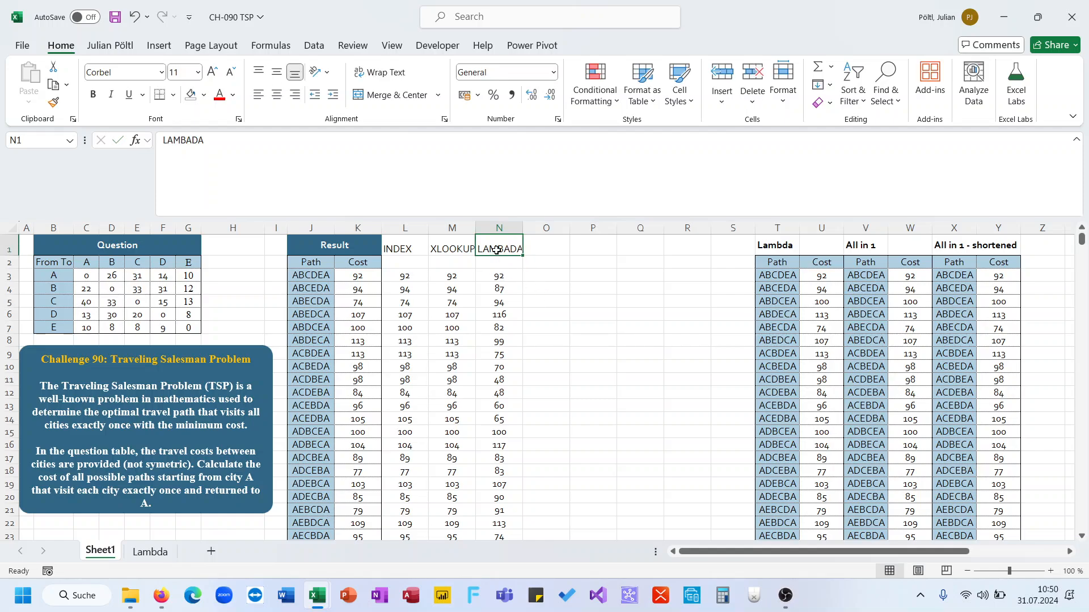
pyautogui.click(427, 180)
pyautogui.press('BackSpace')
pyautogui.press('BackSpace')
pyautogui.press('BackSpace')
pyautogui.write('DA')
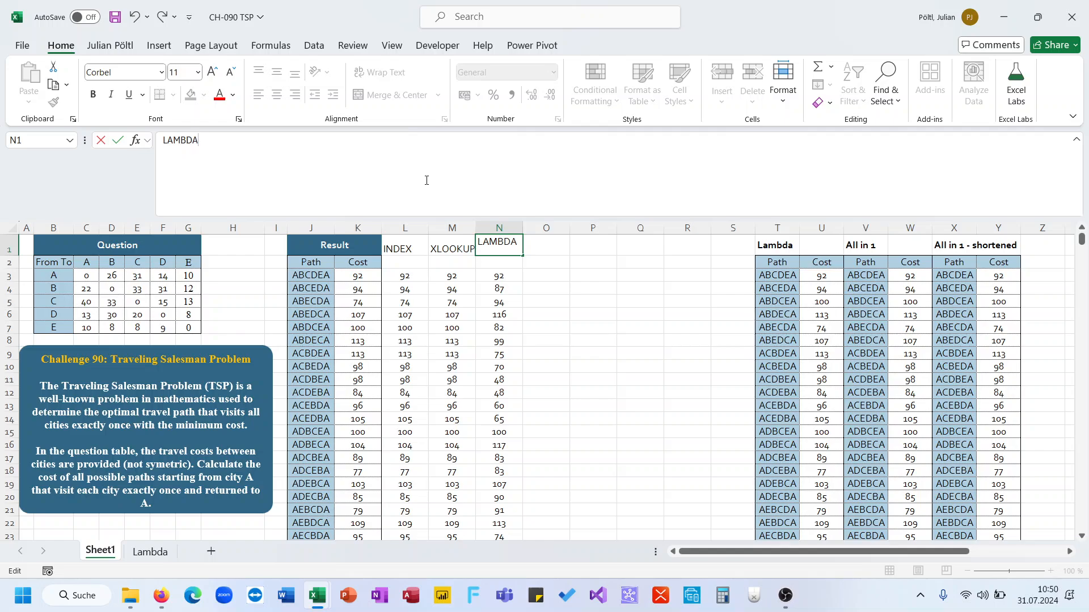
pyautogui.press('Return')
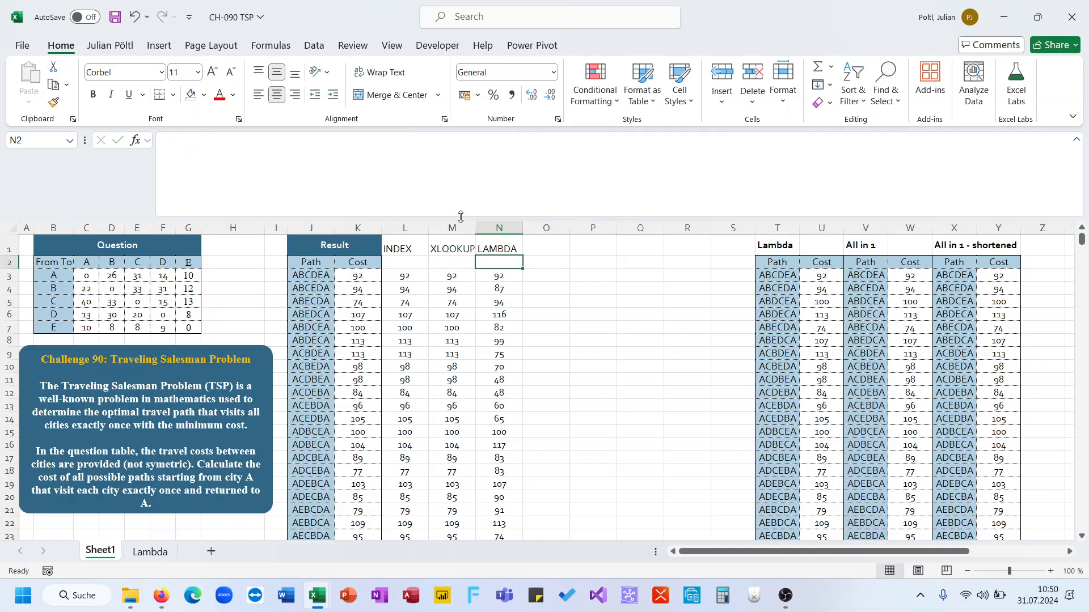
# Step: Review the LAMBDA results in column N and the N3 formula
pyautogui.scroll(-3, 493, 281)
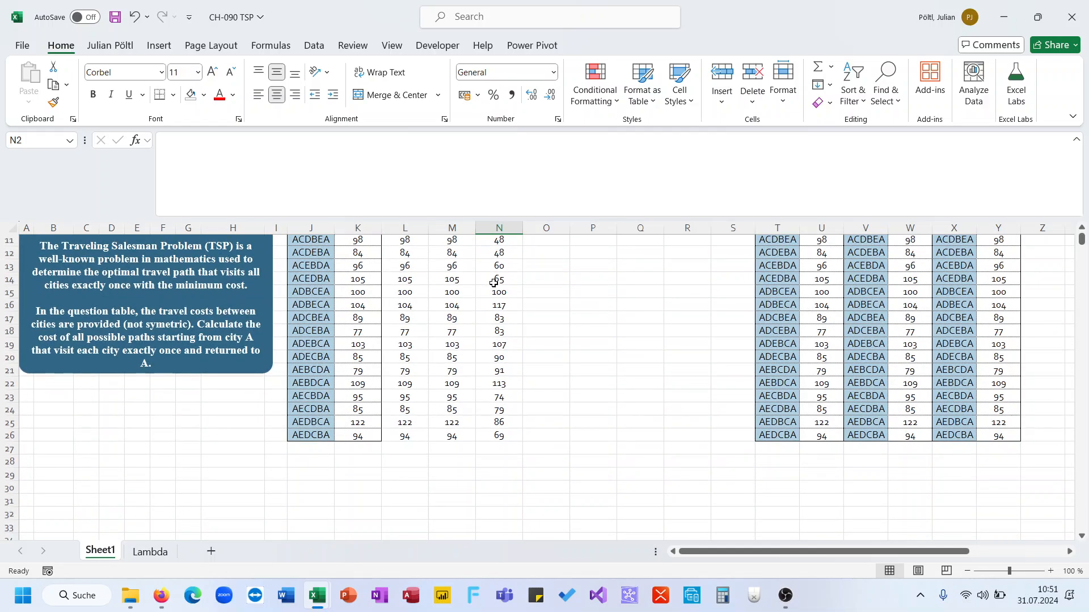
pyautogui.scroll(3, 494, 282)
pyautogui.click(499, 278)
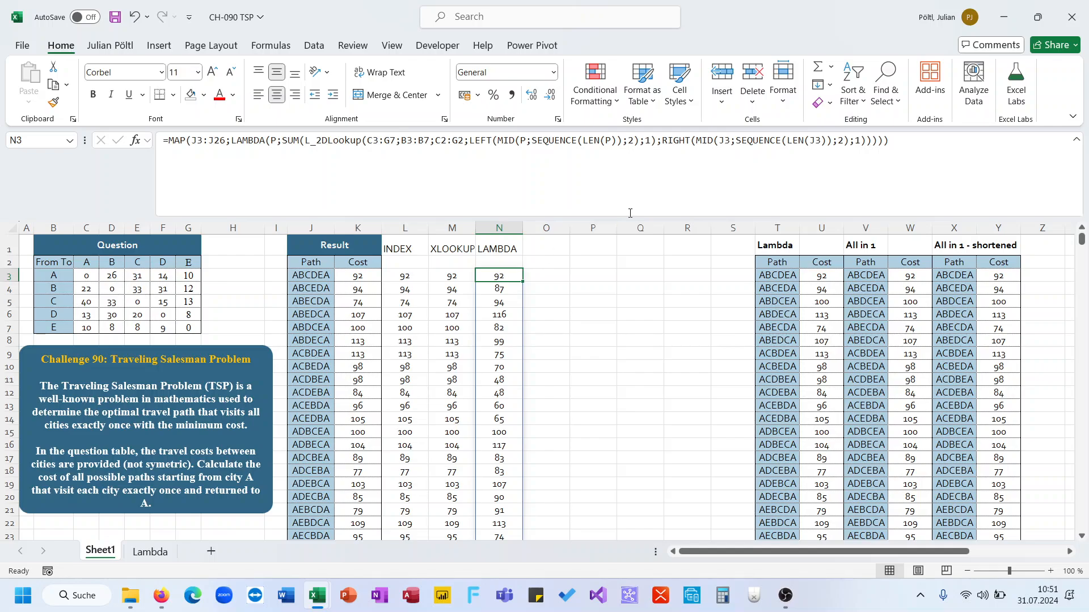
pyautogui.click(642, 196)
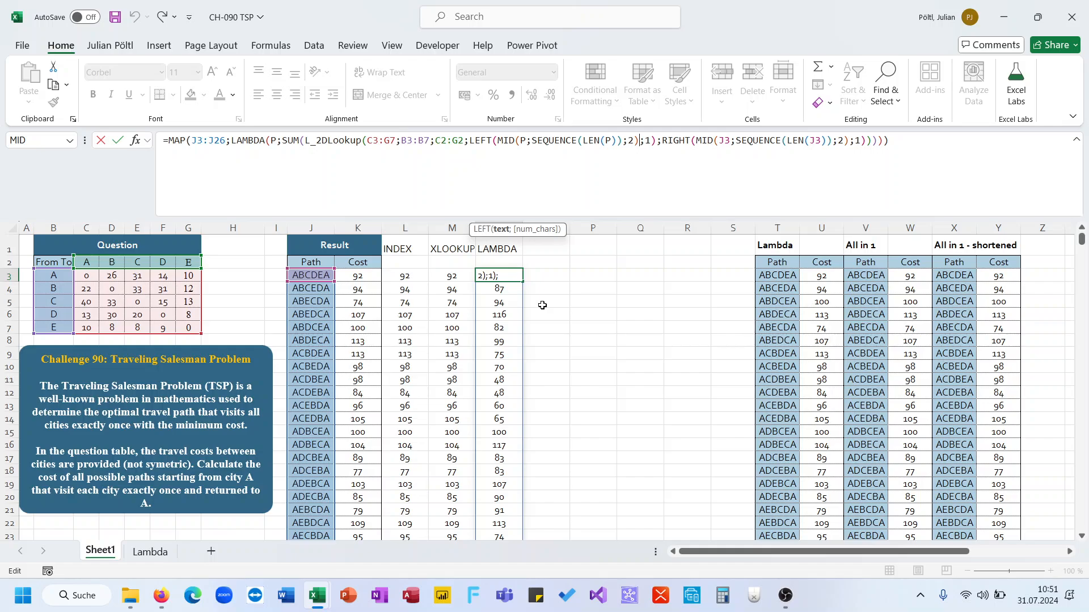
pyautogui.press('Escape')
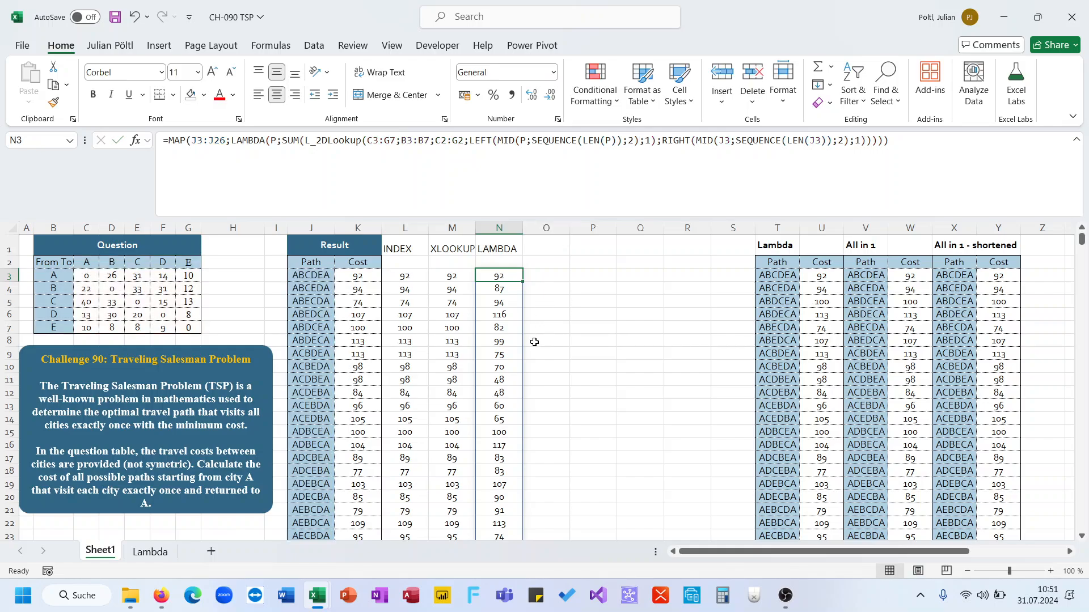
# Step: In O8 enter =MID(J8;SEQUENCE(LEN(J8));2) to split the path into city pairs
pyautogui.click(534, 342)
pyautogui.write('=mid')
pyautogui.press('Tab')
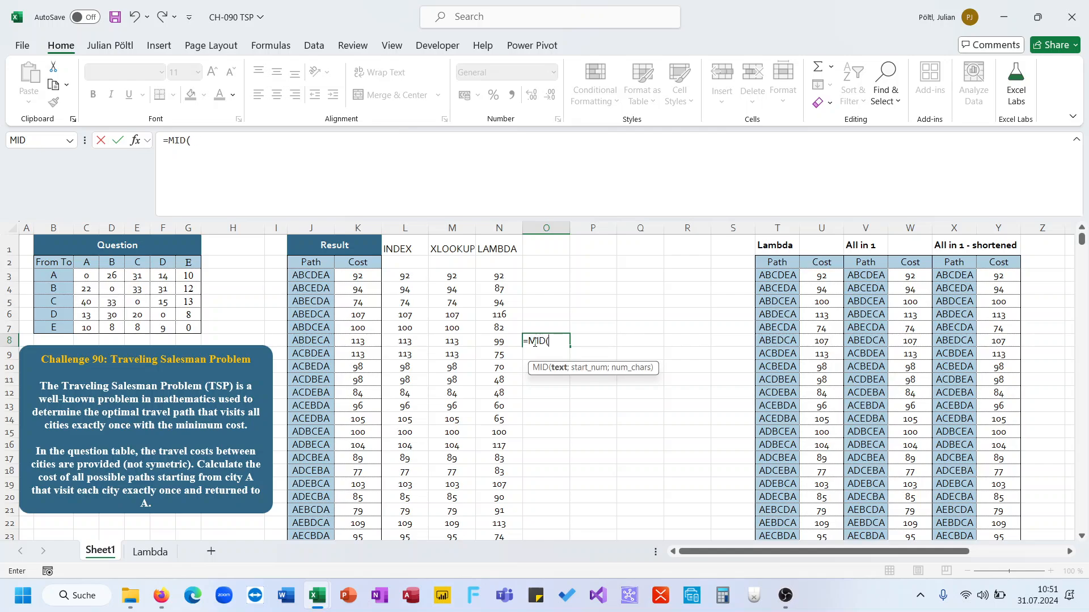
pyautogui.press('Left')
pyautogui.press('Left')
pyautogui.press('Left')
pyautogui.press('Left')
pyautogui.press('Left')
pyautogui.write(';S')
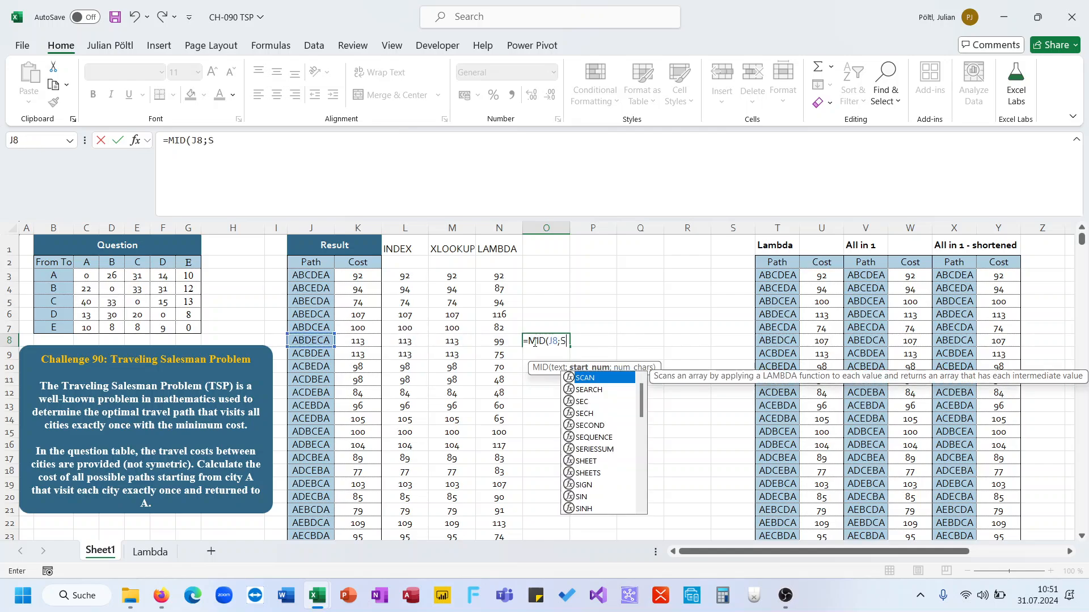
pyautogui.write('E')
pyautogui.press('Down')
pyautogui.press('Down')
pyautogui.press('Down')
pyautogui.press('Down')
pyautogui.press('Tab')
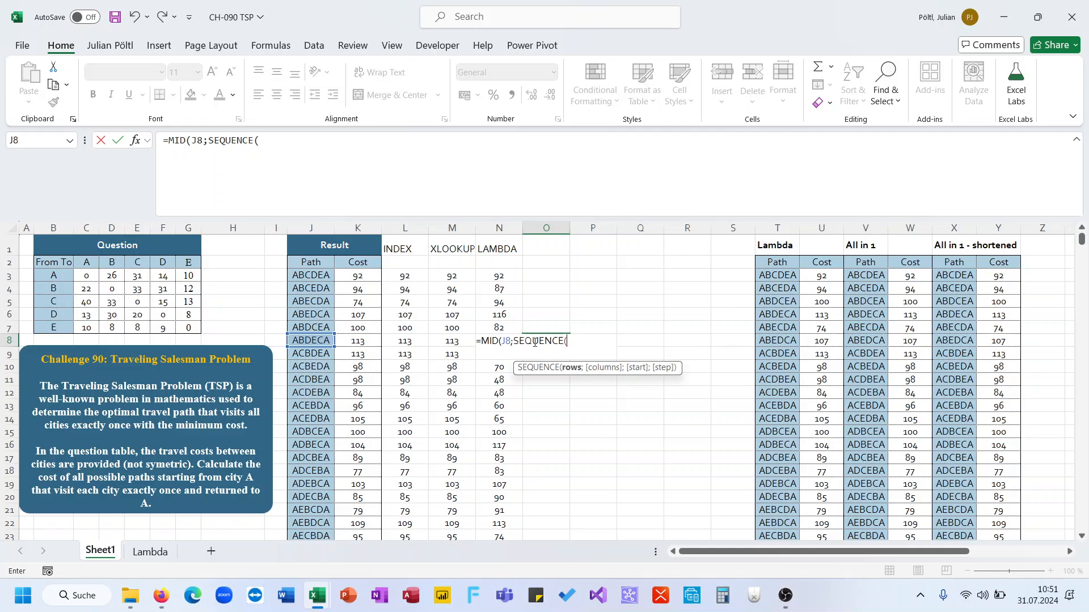
pyautogui.write('len(')
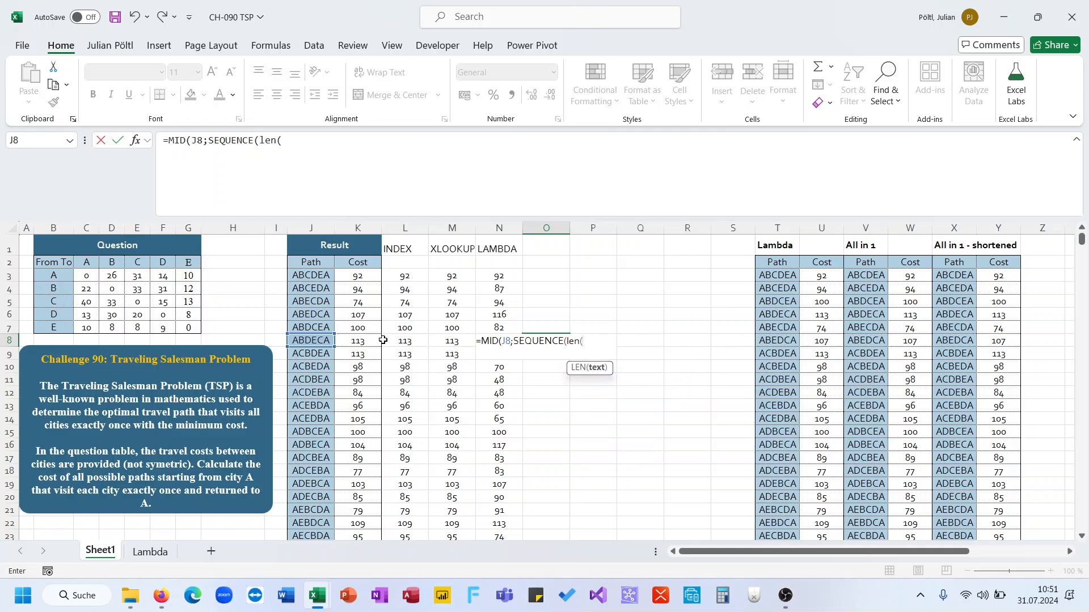
pyautogui.click(327, 342)
pyautogui.write(')')
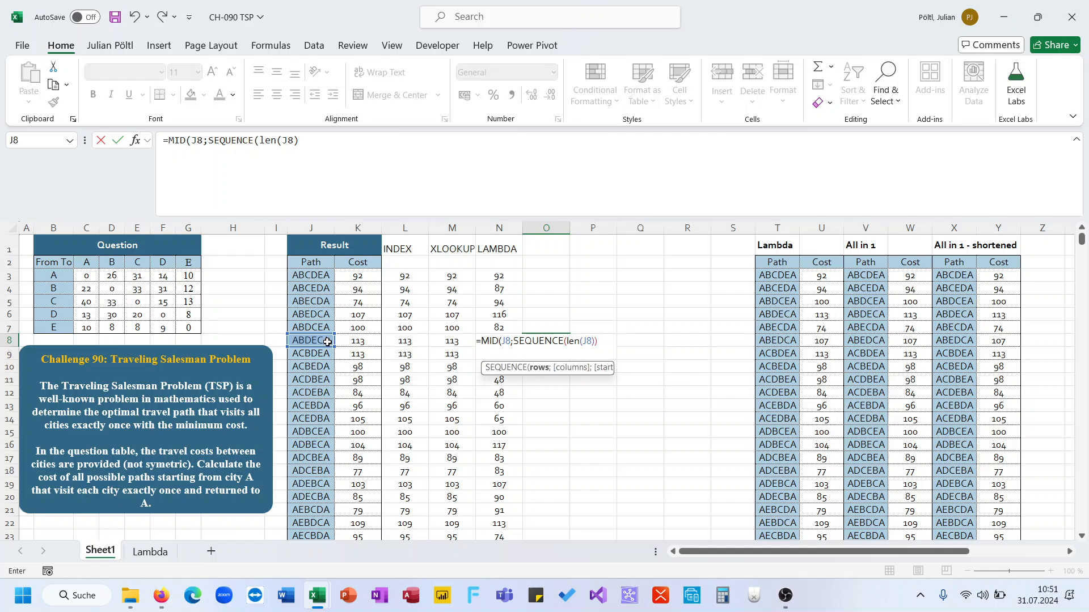
pyautogui.write(')')
pyautogui.write('2)')
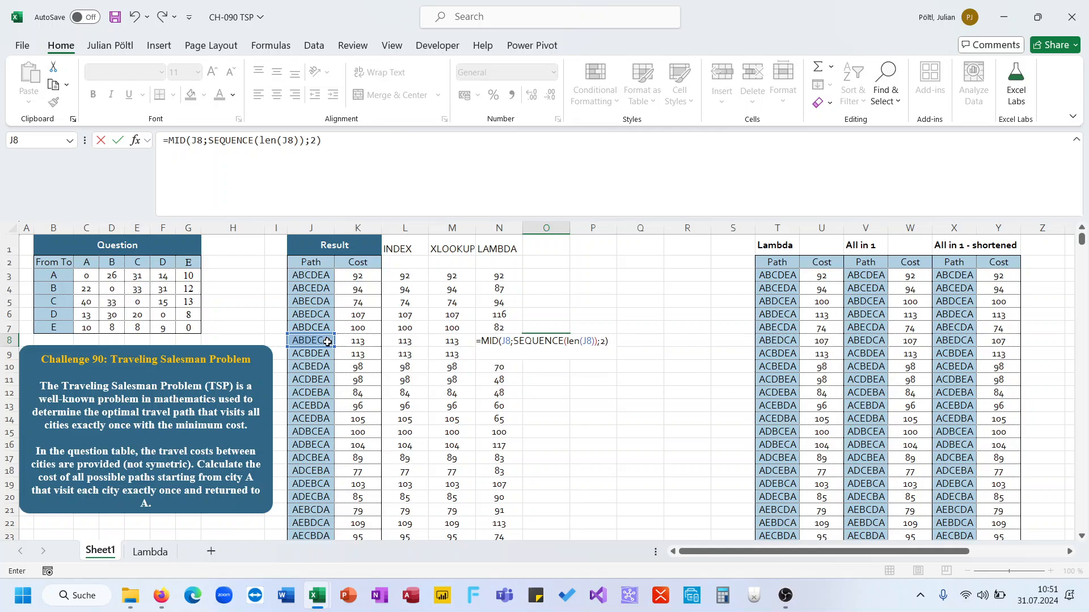
pyautogui.press('Tab')
# Step: In P8 enter =L_2DLookup(C3:G7;B3:B7;C2:G2;LEFT(O8;1);RIGHT(O8;1)) to look up each pair's cost
pyautogui.write('=x')
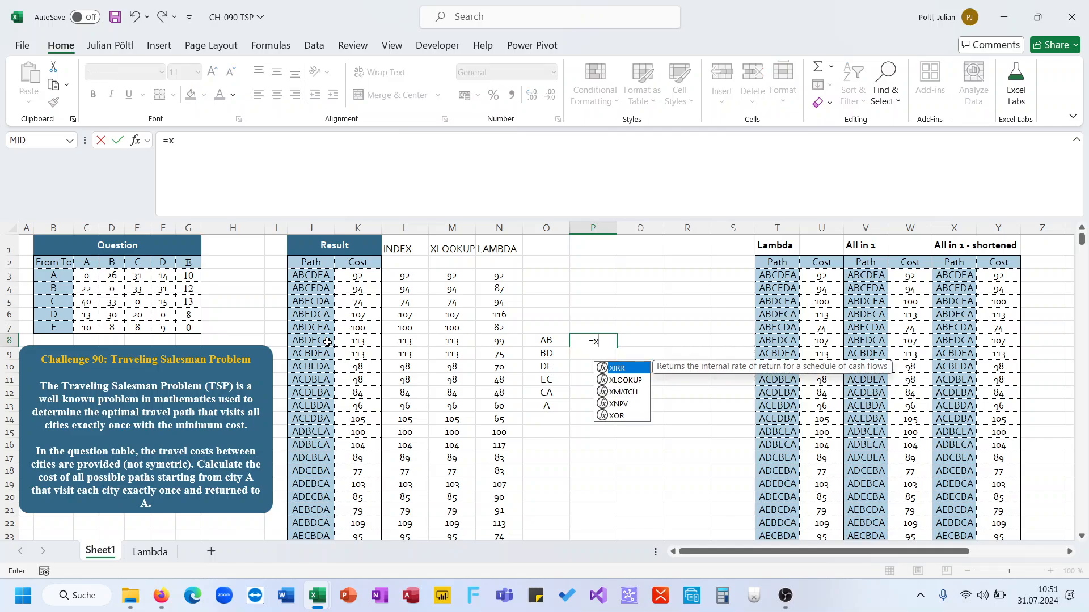
pyautogui.press('BackSpace')
pyautogui.write('2l_d')
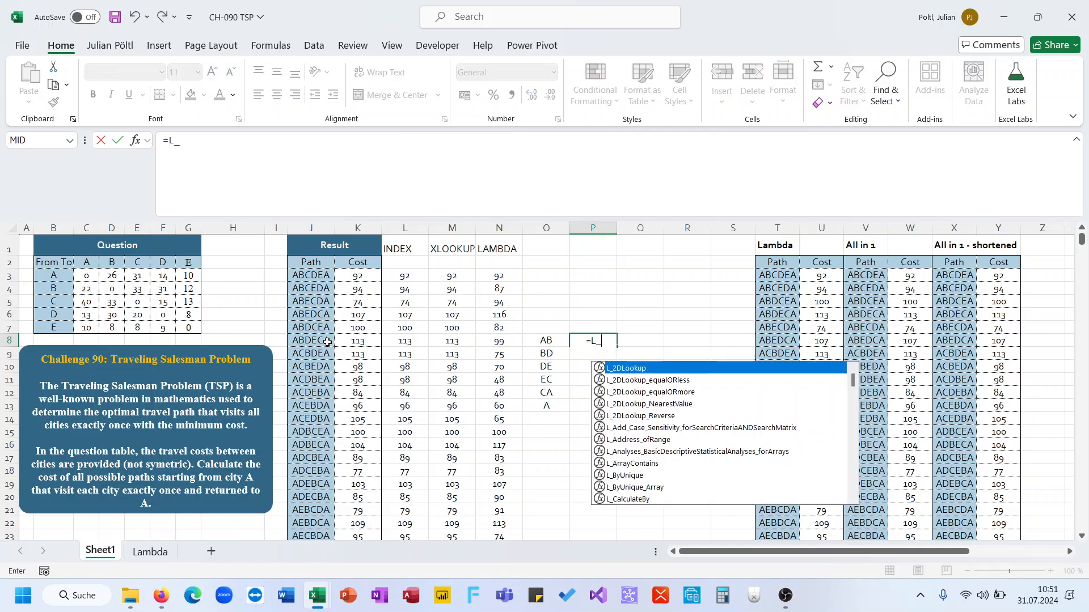
pyautogui.press('BackSpace')
pyautogui.press('Tab')
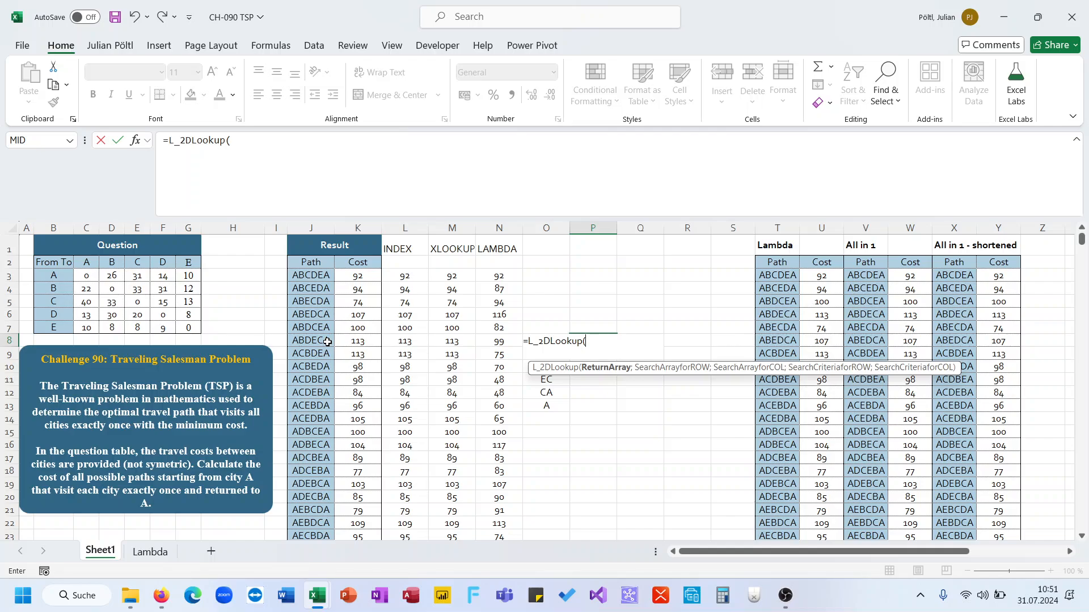
pyautogui.press('Left')
pyautogui.press('BackSpace')
pyautogui.press('BackSpace')
pyautogui.moveTo(85, 276); pyautogui.dragTo(179, 325)
pyautogui.write(';')
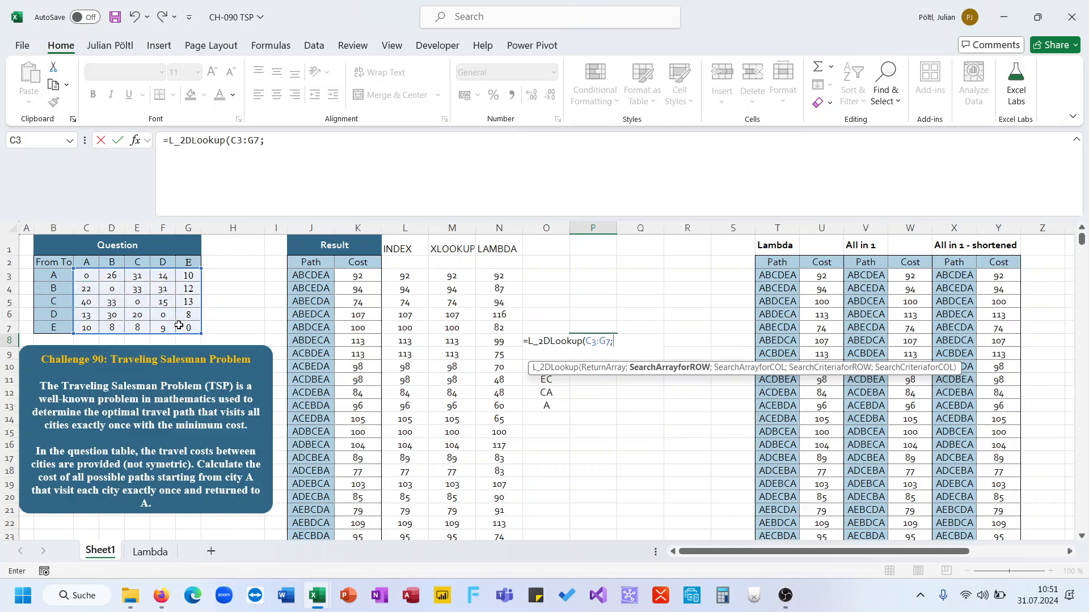
pyautogui.moveTo(54, 276); pyautogui.dragTo(63, 330)
pyautogui.press('BackSpace')
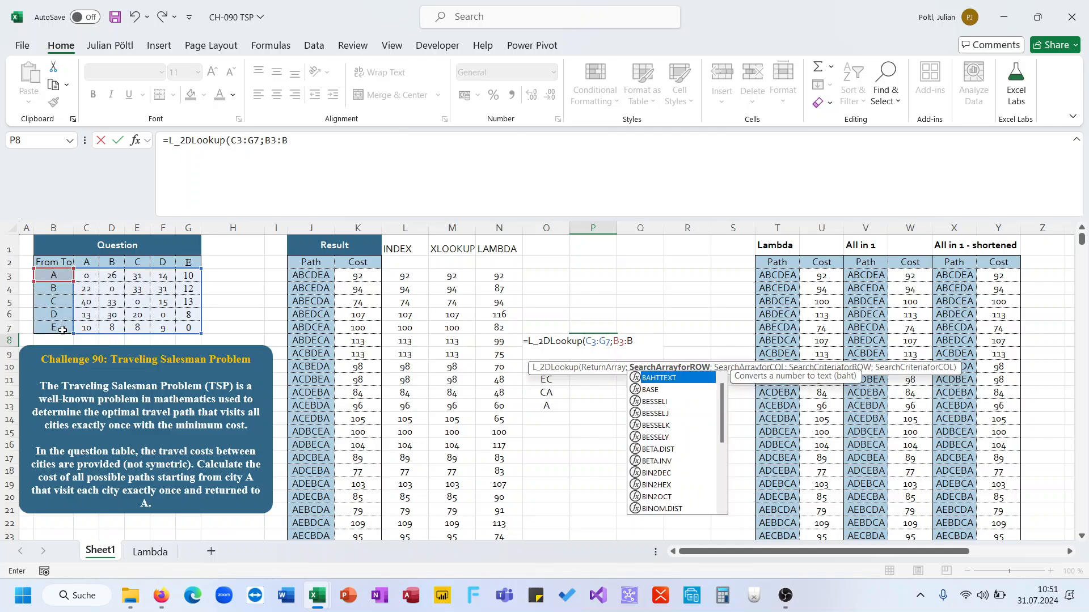
pyautogui.write('7;')
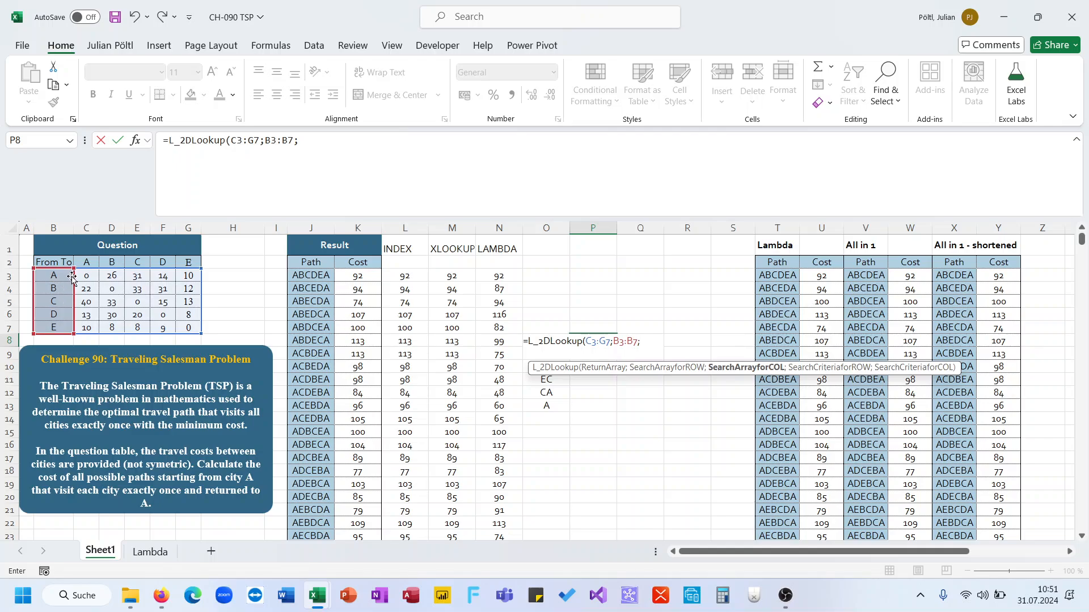
pyautogui.moveTo(87, 265); pyautogui.dragTo(186, 261)
pyautogui.press('BackSpace')
pyautogui.write(';')
pyautogui.press('BackSpace')
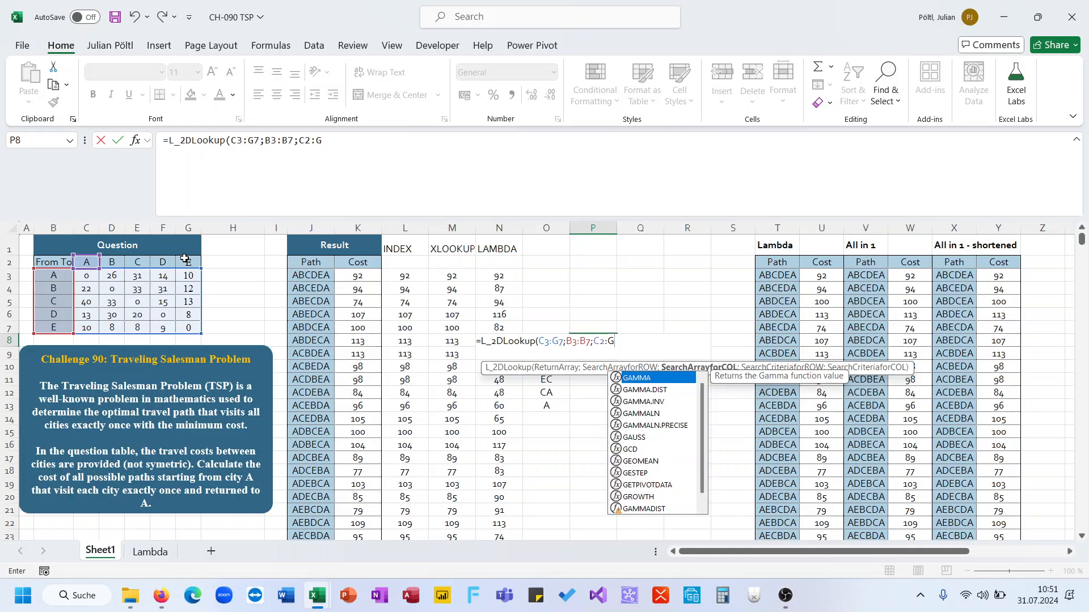
pyautogui.write('2;')
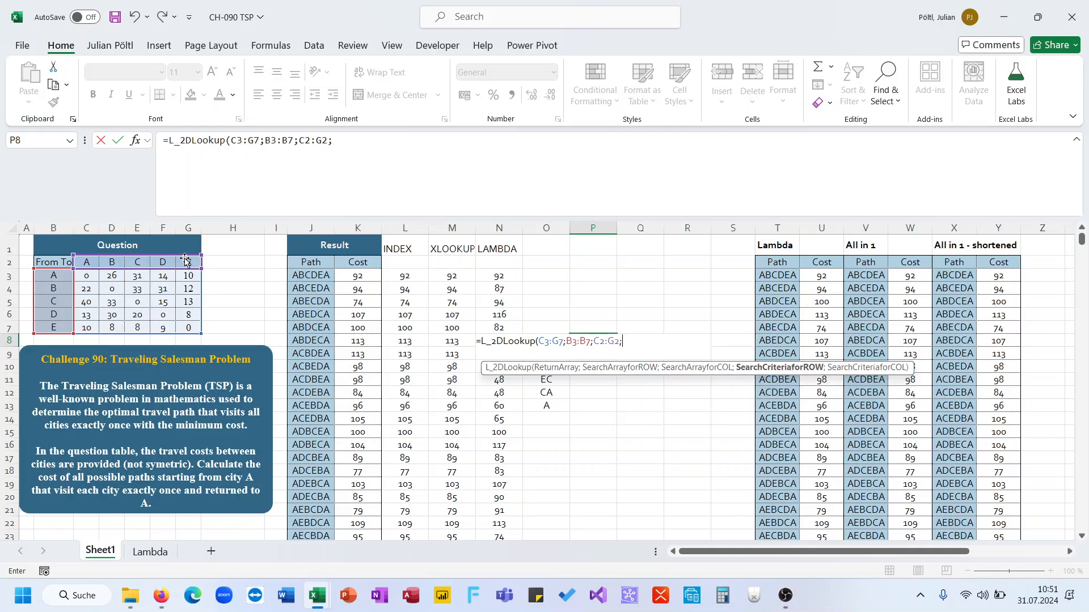
pyautogui.write('le')
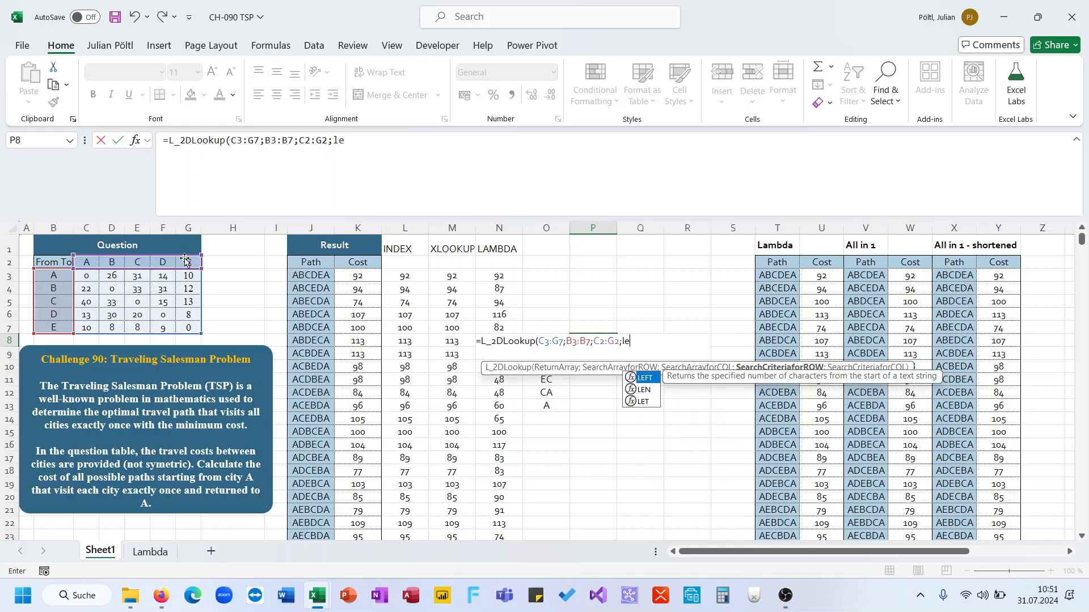
pyautogui.press('Tab')
pyautogui.press('Left')
pyautogui.write(';1);ri')
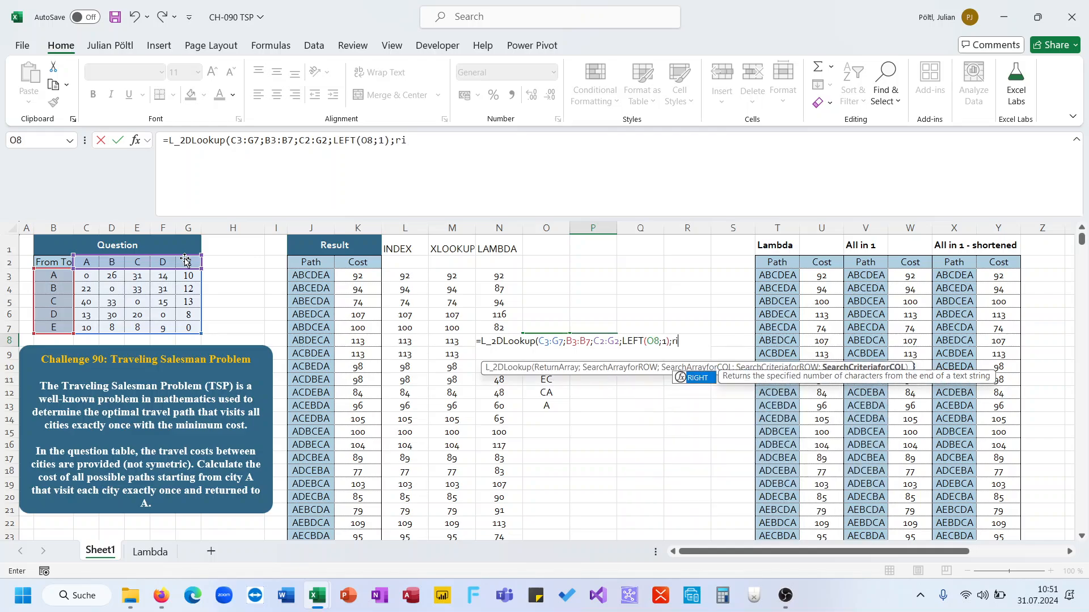
pyautogui.press('Tab')
pyautogui.press('Left')
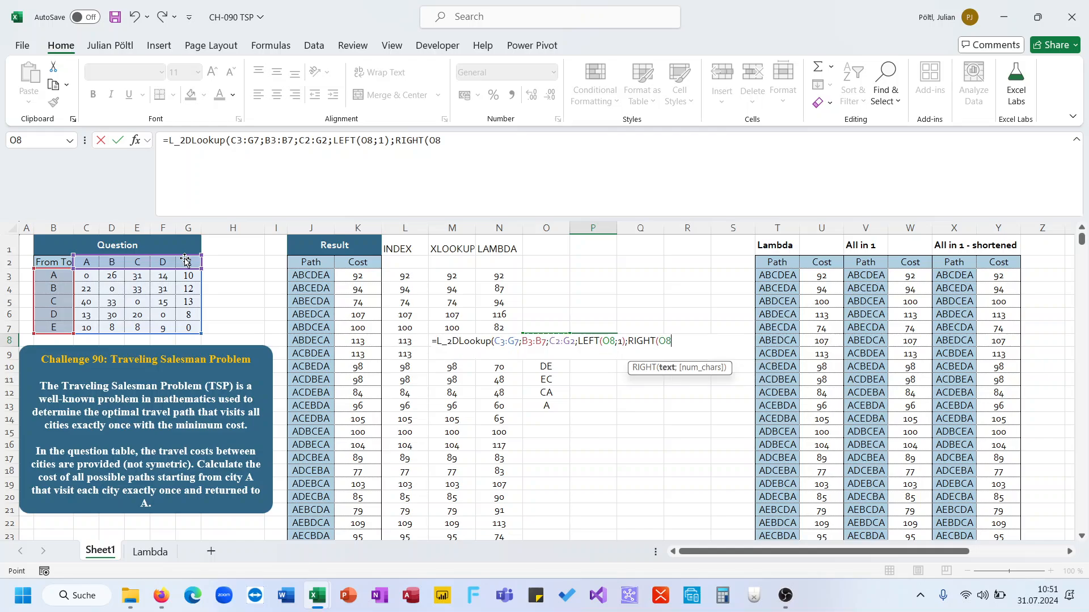
pyautogui.write(';1))')
pyautogui.press('Return')
pyautogui.press('Up')
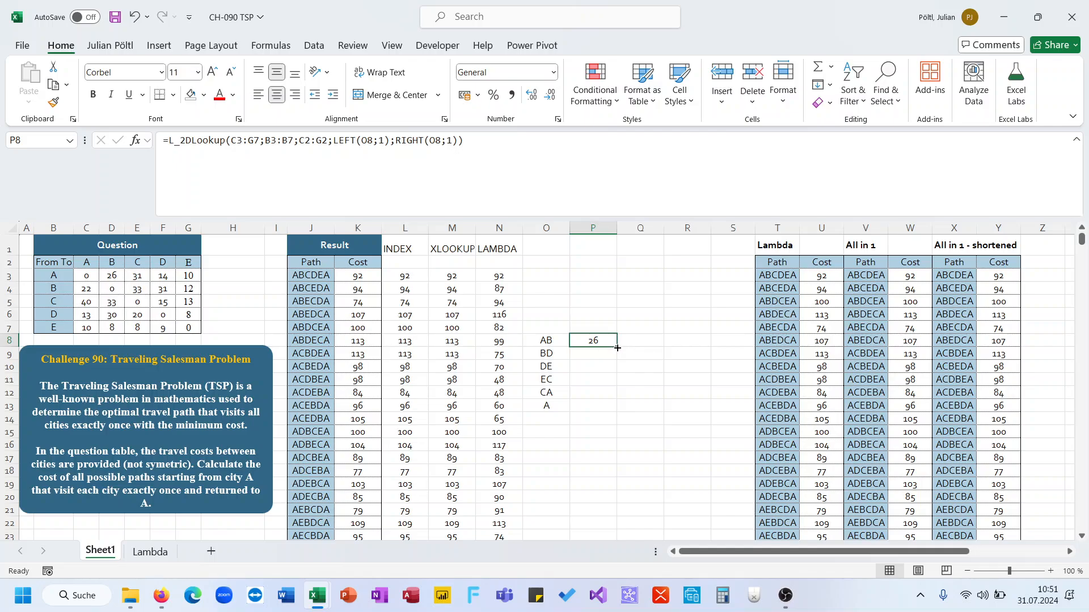
# Step: Temporarily enter BD in O8 to test the pair lookup in P8, then undo the entry
pyautogui.moveTo(616, 346)
pyautogui.mouseDown()
pyautogui.moveTo(611, 404)
pyautogui.moveTo(603, 350)
pyautogui.mouseUp()
pyautogui.click(551, 341)
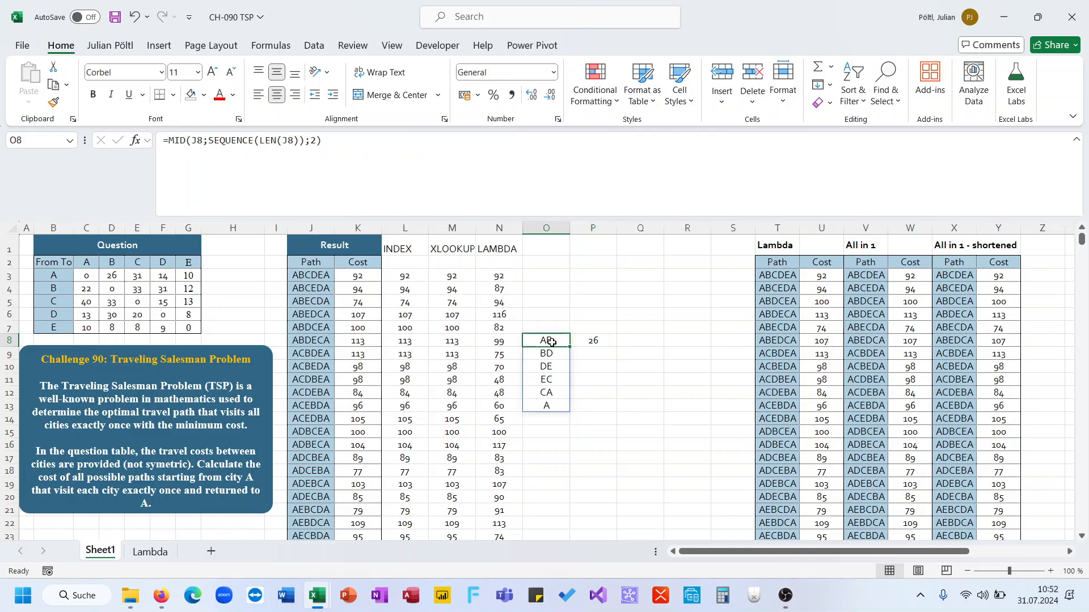
pyautogui.write('BD')
pyautogui.press('Return')
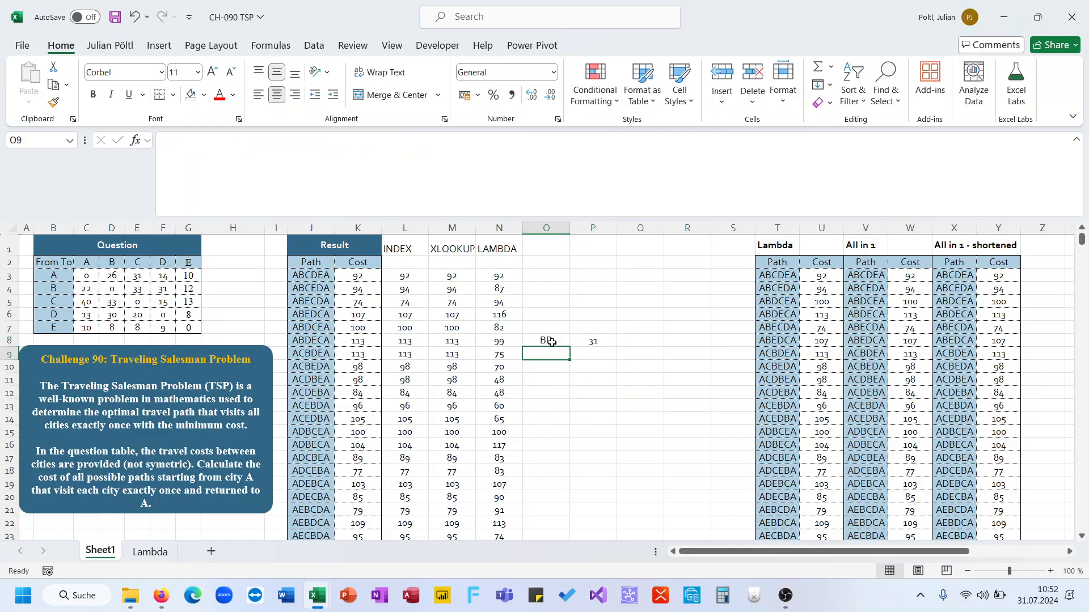
pyautogui.press('Up')
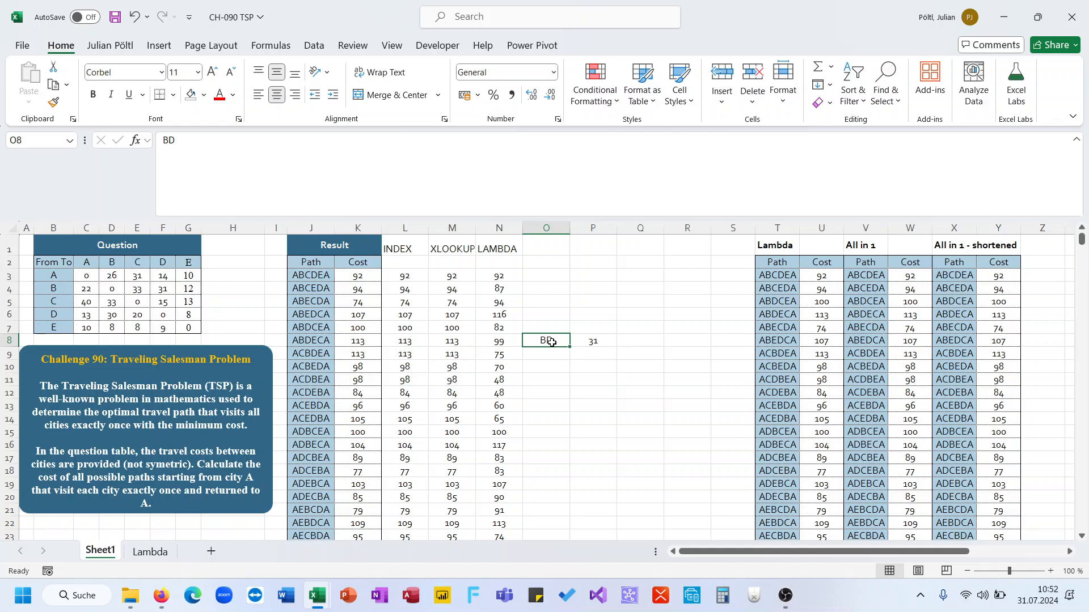
pyautogui.hotkey('ctrl', 'z')
# Step: Change the P8 formula so LEFT and RIGHT both reference the spill range O8# instead of O8
pyautogui.click(593, 341)
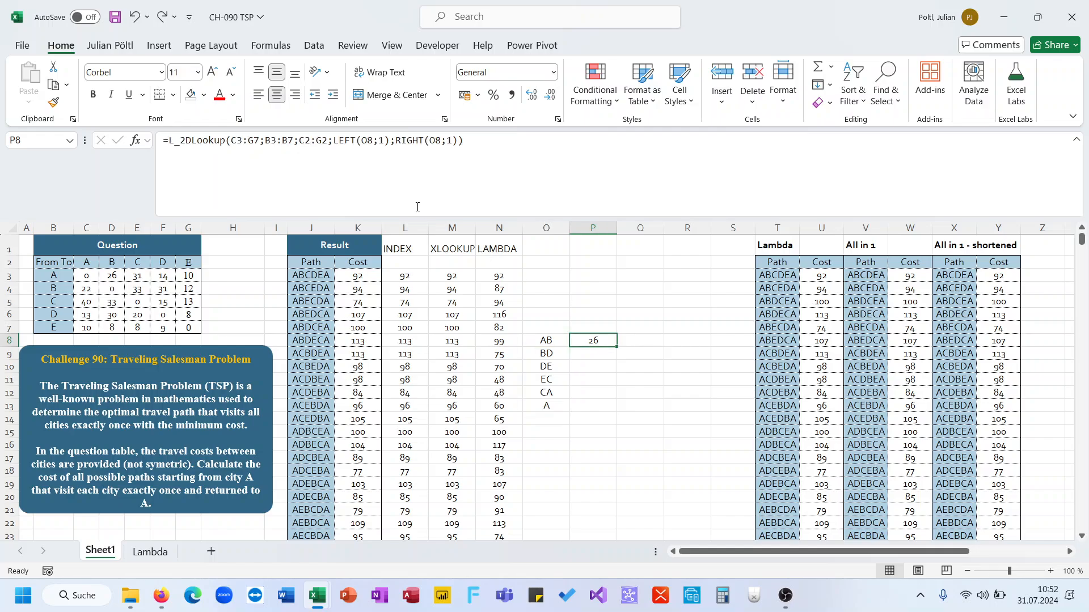
pyautogui.click(383, 148)
pyautogui.click(374, 144)
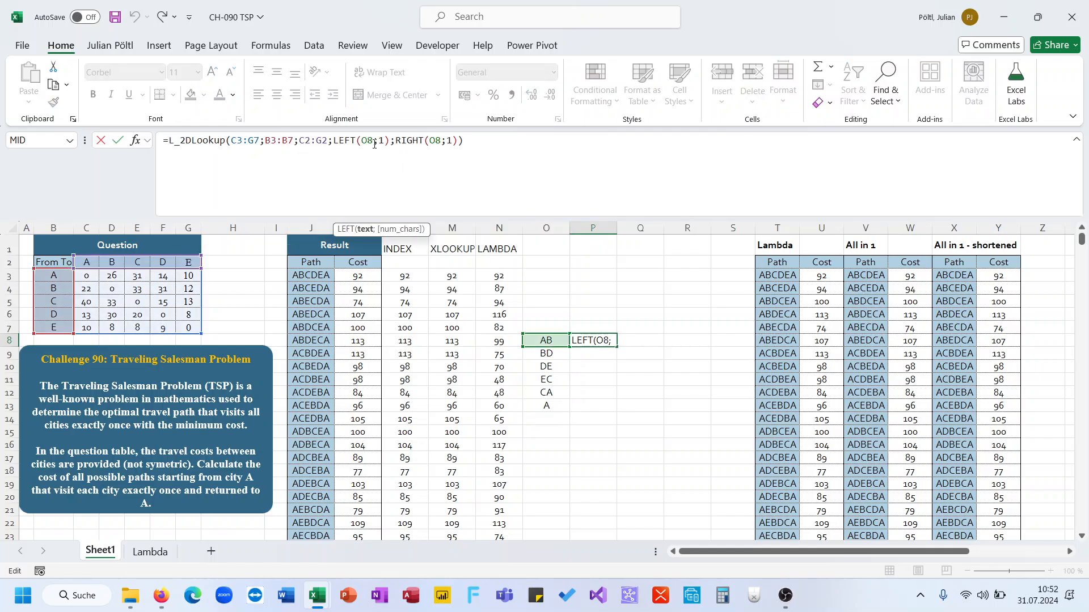
pyautogui.write('#')
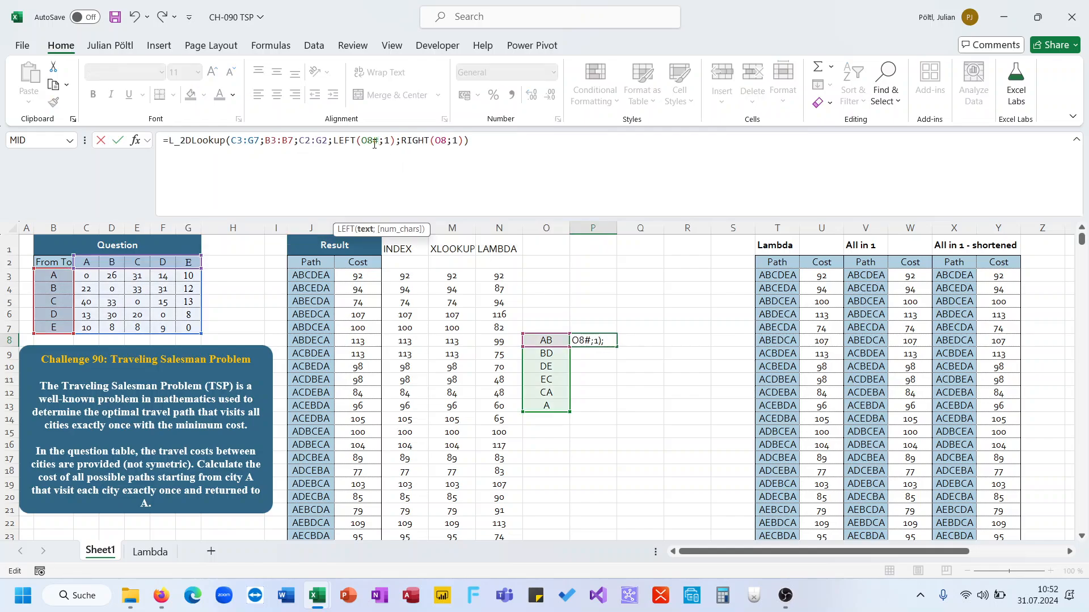
pyautogui.click(446, 141)
pyautogui.write('#')
pyautogui.press('Return')
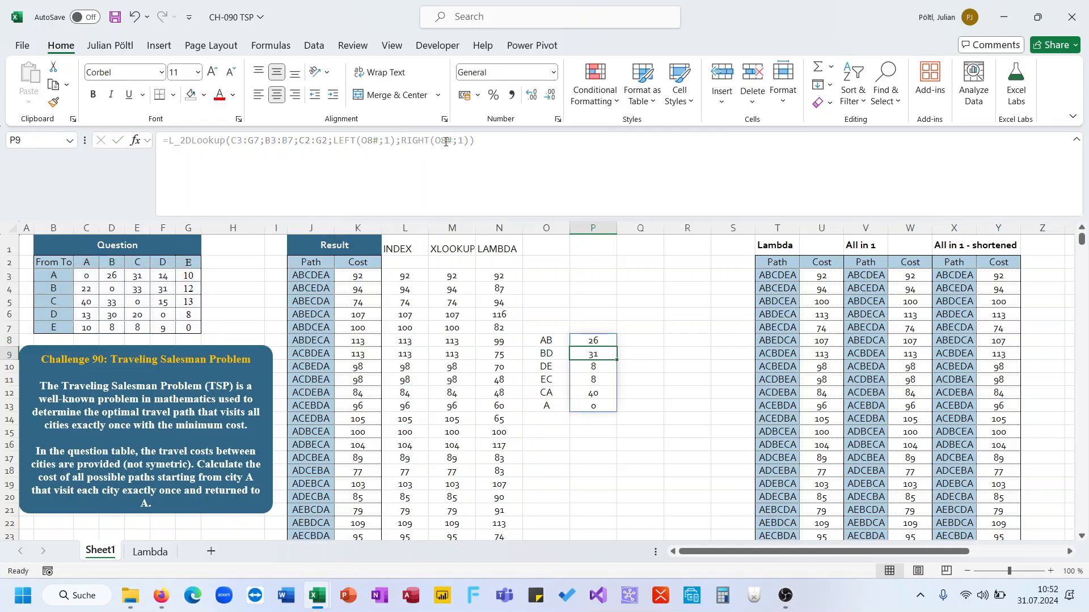
# Step: Check the spilled pair costs in P8:P13 against the matching values in the cost matrix
pyautogui.press('Up')
pyautogui.press('Down')
pyautogui.press('Down')
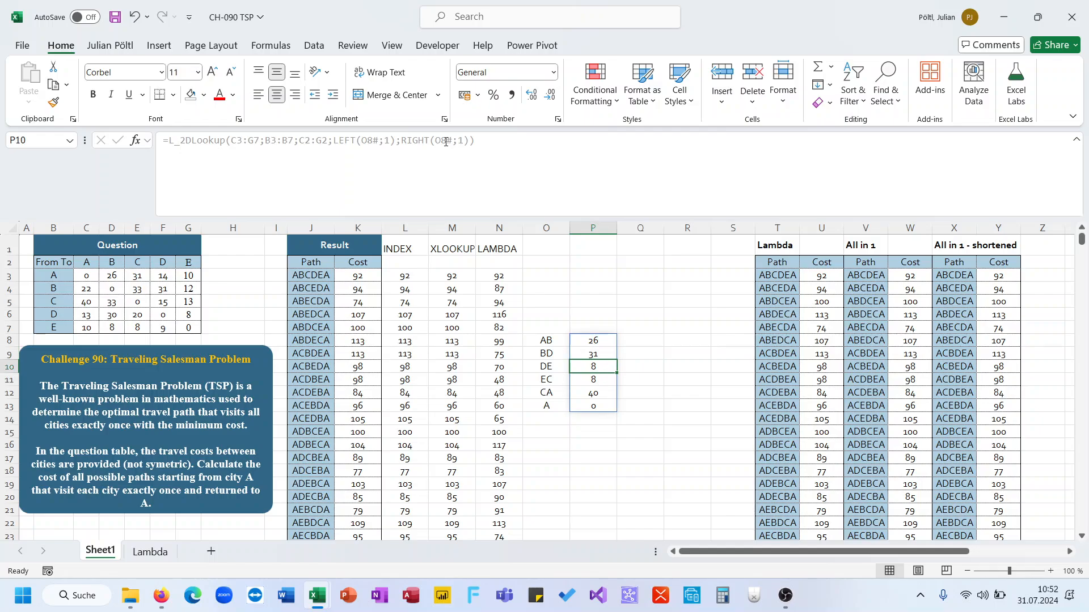
pyautogui.click(194, 313)
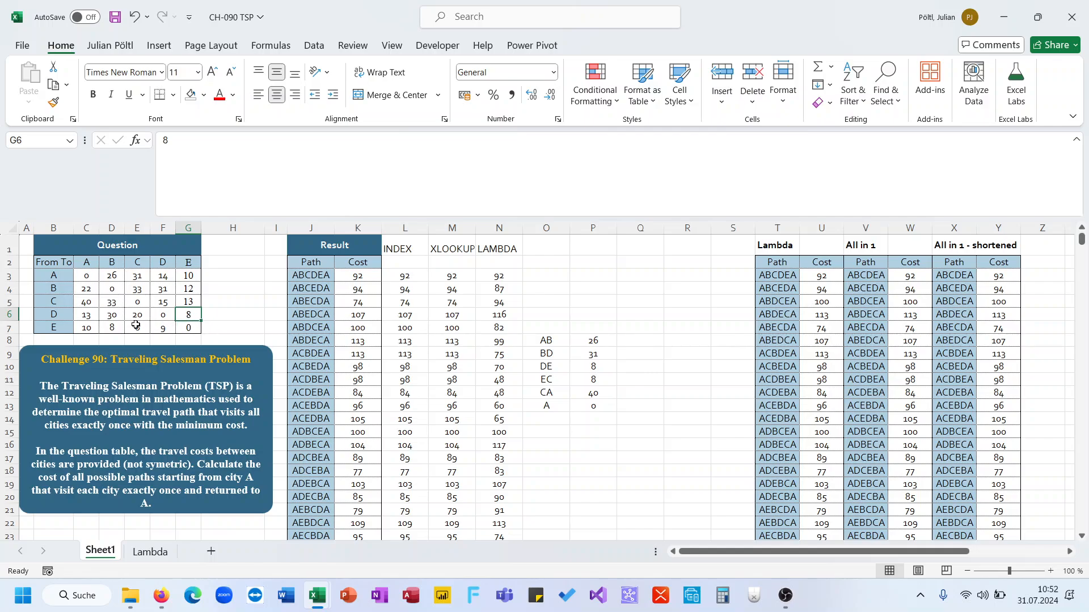
pyautogui.click(574, 341)
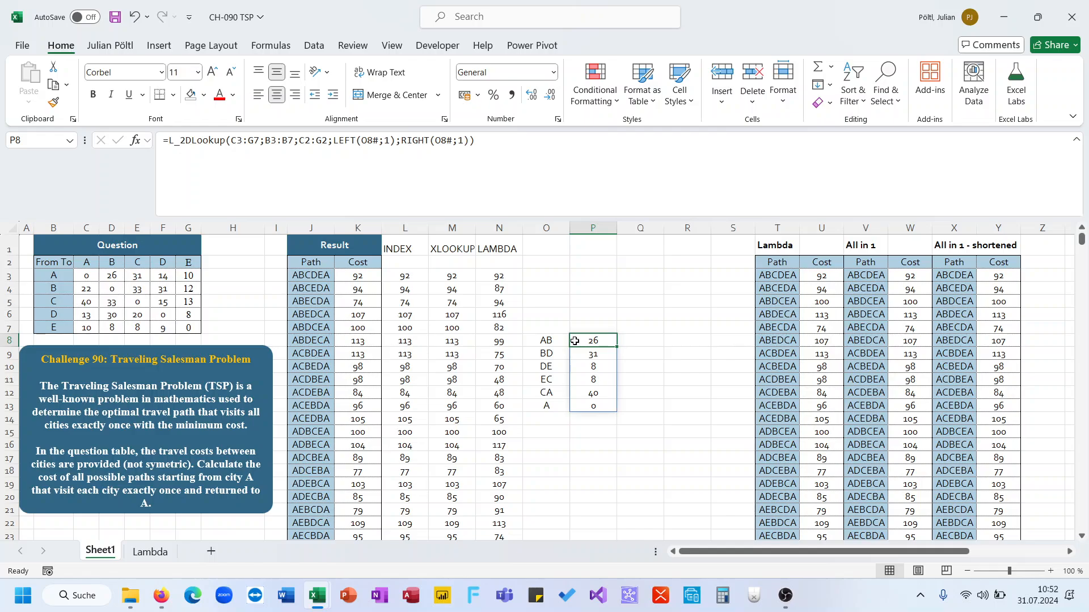
pyautogui.hotkey('ctrl', 'shift', 'Down')
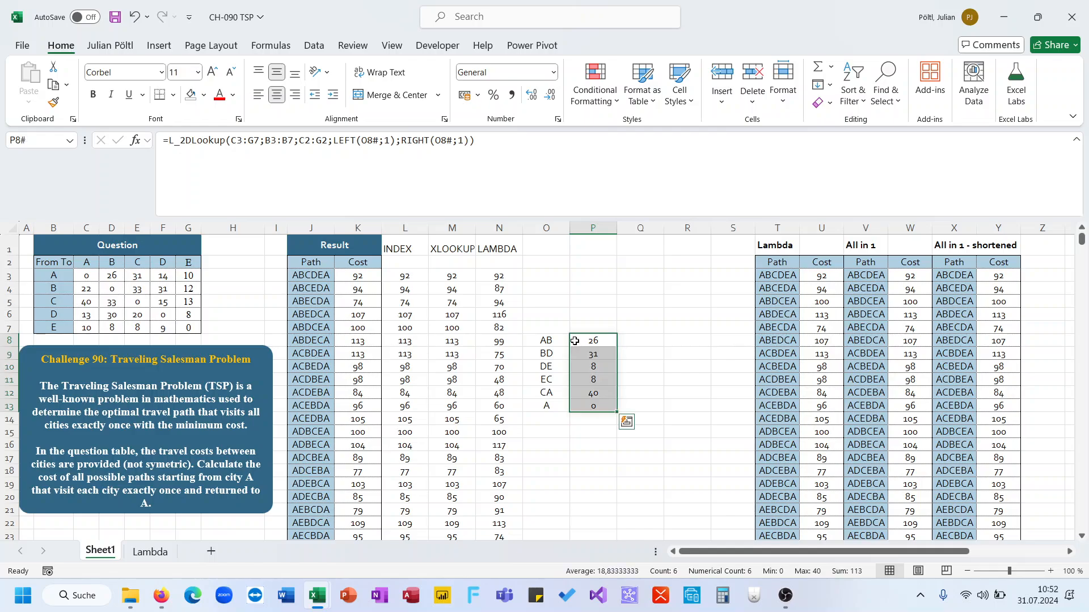
pyautogui.press('Left')
pyautogui.press('Left')
pyautogui.press('Right')
pyautogui.press('Right')
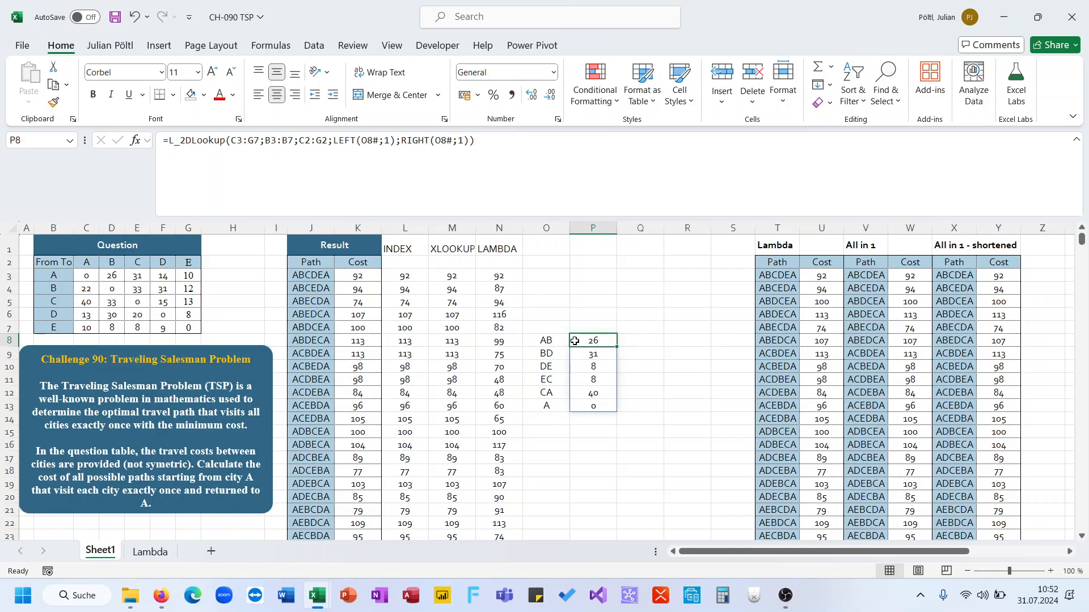
# Step: Fix the N3 LAMBDA formula by replacing both remaining J3 references in the RIGHT part with P
pyautogui.click(512, 342)
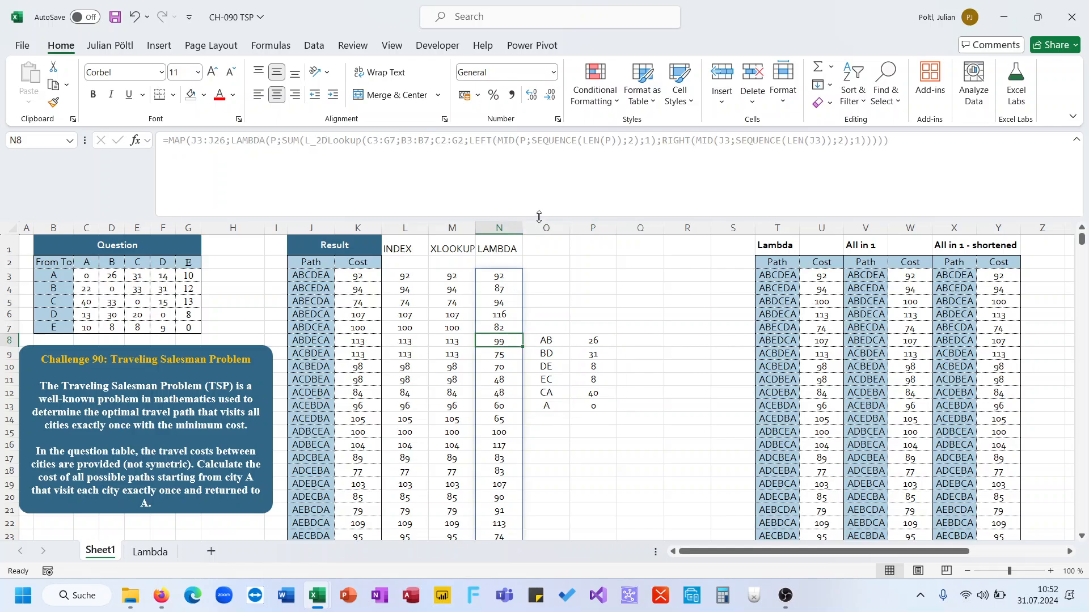
pyautogui.click(501, 273)
pyautogui.doubleClick(723, 141)
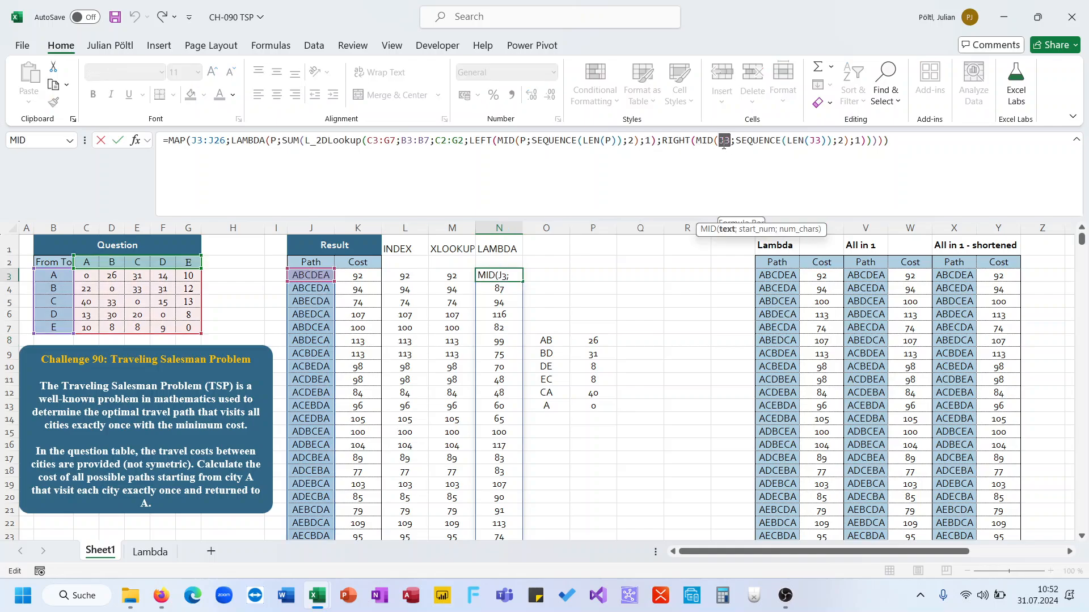
pyautogui.write('P')
pyautogui.doubleClick(809, 142)
pyautogui.write('P')
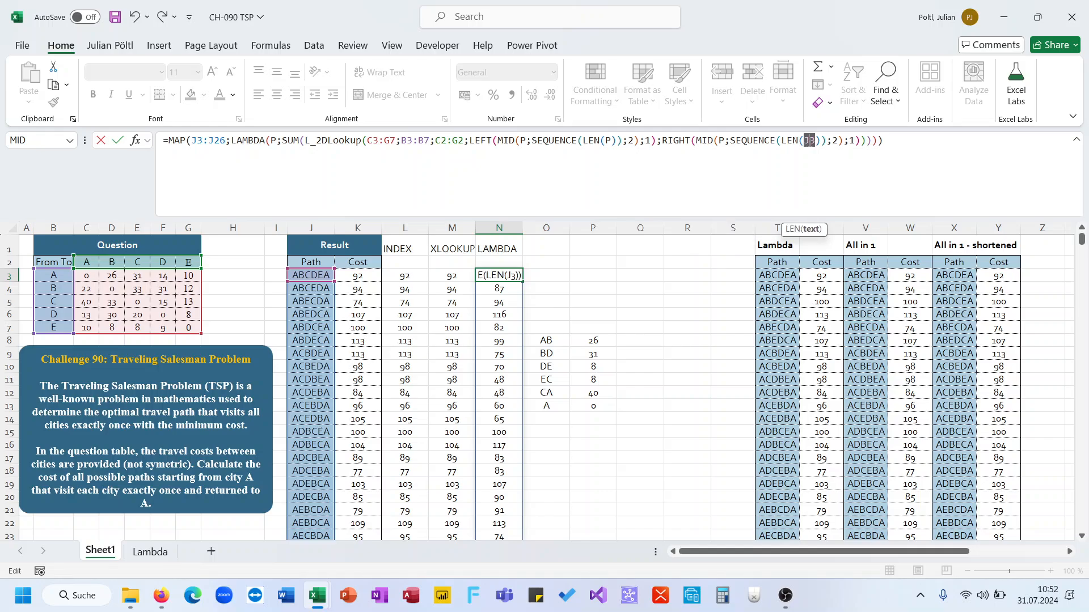
pyautogui.press('Return')
# Step: Clear the helper cells O8:P13 and review the corrected N3 formula
pyautogui.moveTo(546, 340); pyautogui.dragTo(590, 405)
pyautogui.press('Delete')
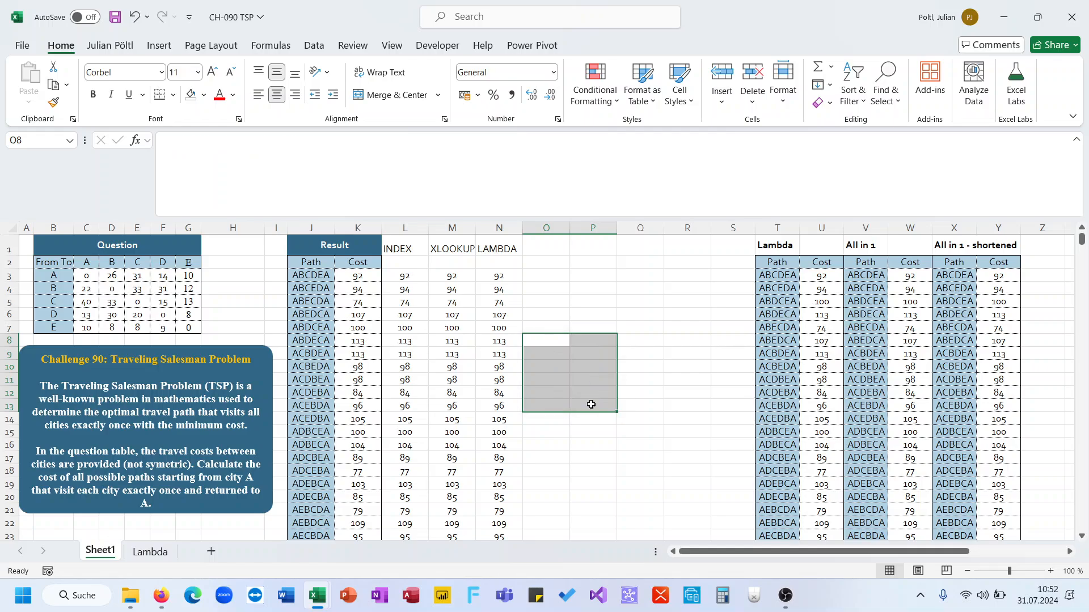
pyautogui.click(503, 277)
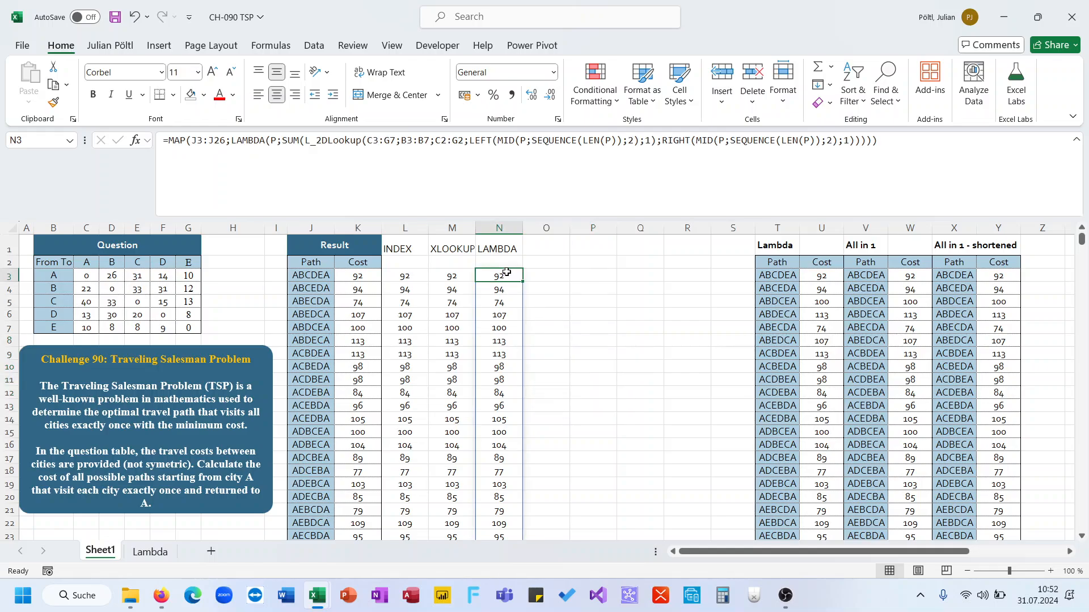
pyautogui.click(724, 141)
pyautogui.press('Escape')
# Step: In O2 enter =TOCOL(C3:G7) to flatten the cost matrix into a single column
pyautogui.hotkey('ctrl', 'Down')
pyautogui.hotkey('ctrl', 'Up')
pyautogui.hotkey('ctrl', 'Up')
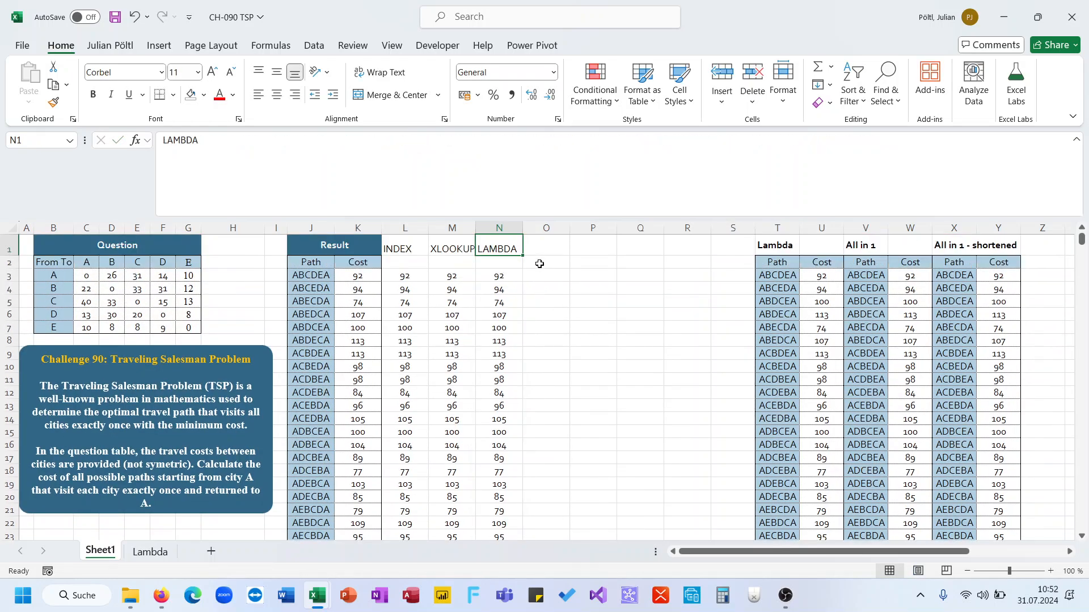
pyautogui.click(544, 262)
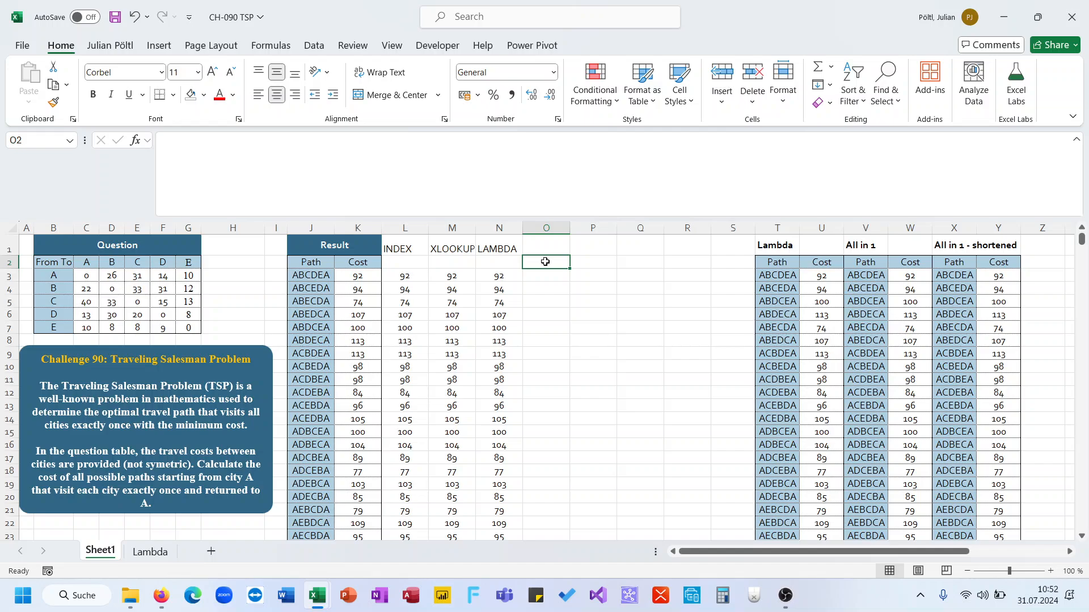
pyautogui.moveTo(61, 264); pyautogui.dragTo(189, 326)
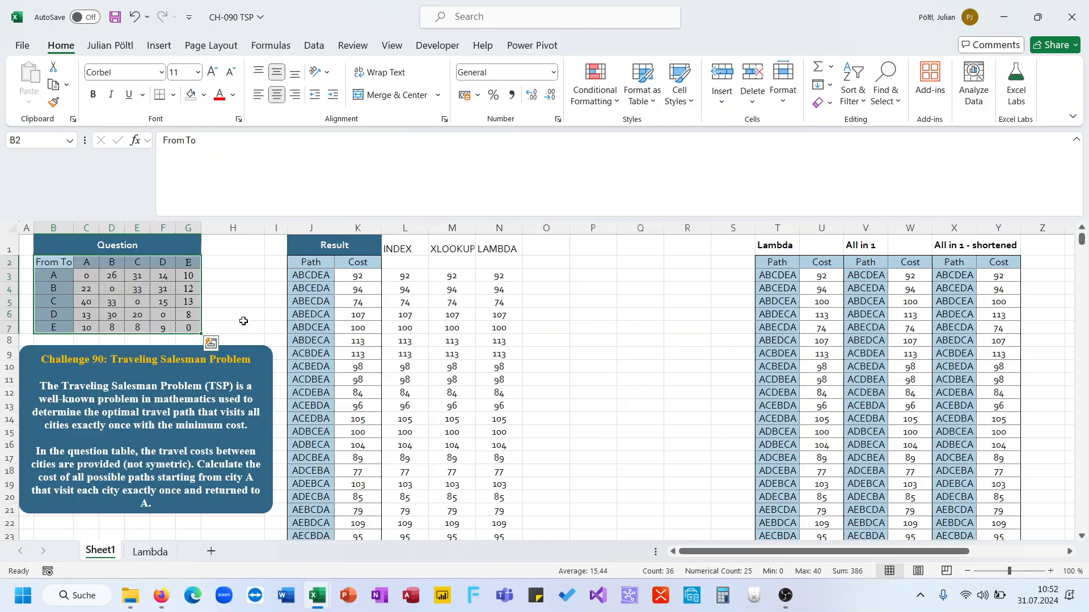
pyautogui.click(545, 262)
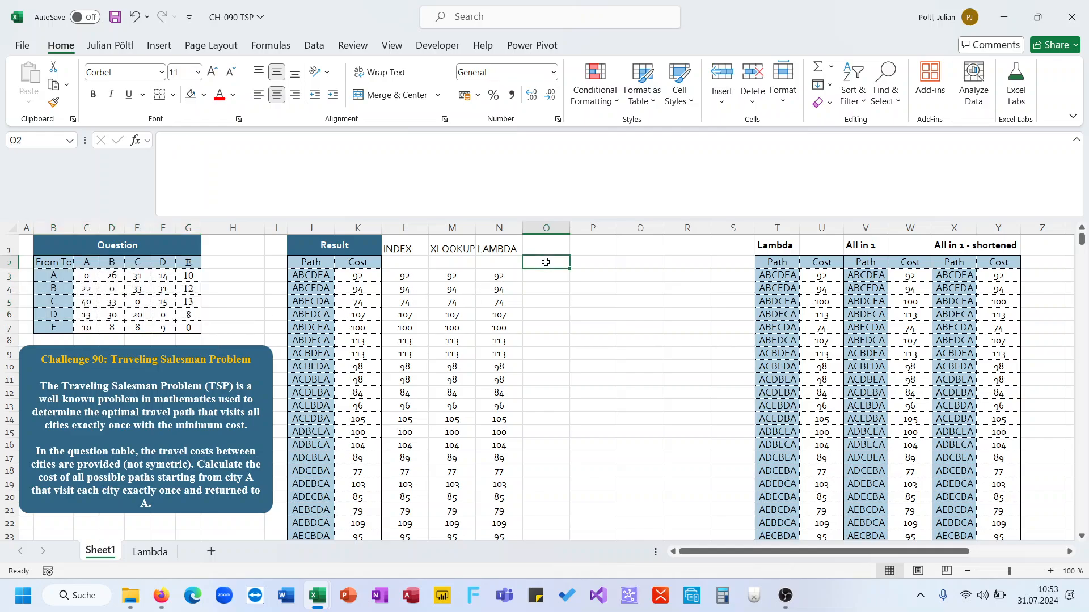
pyautogui.write('=to')
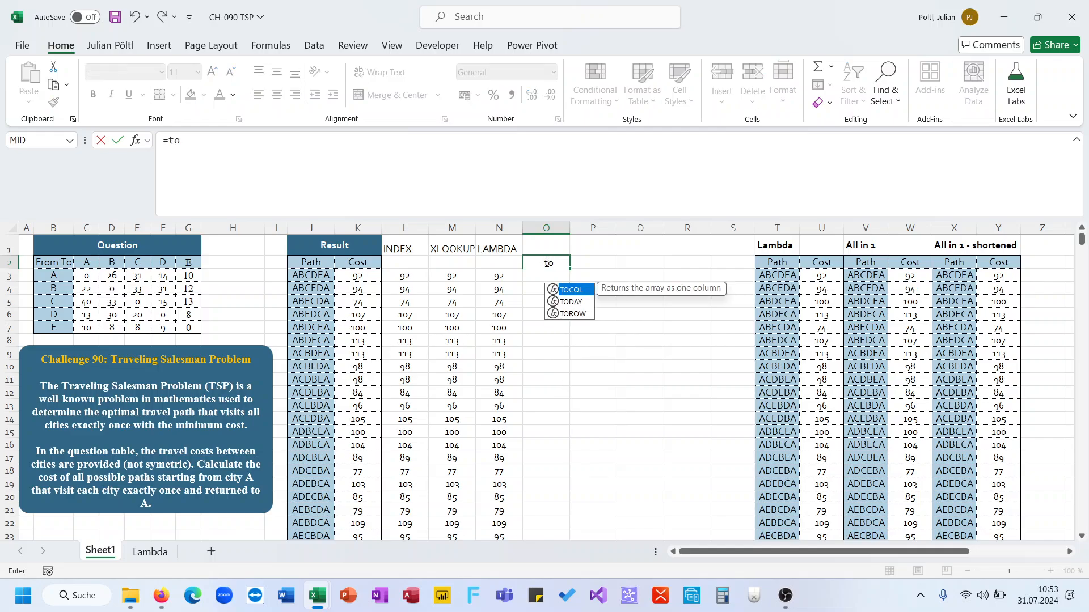
pyautogui.press('Tab')
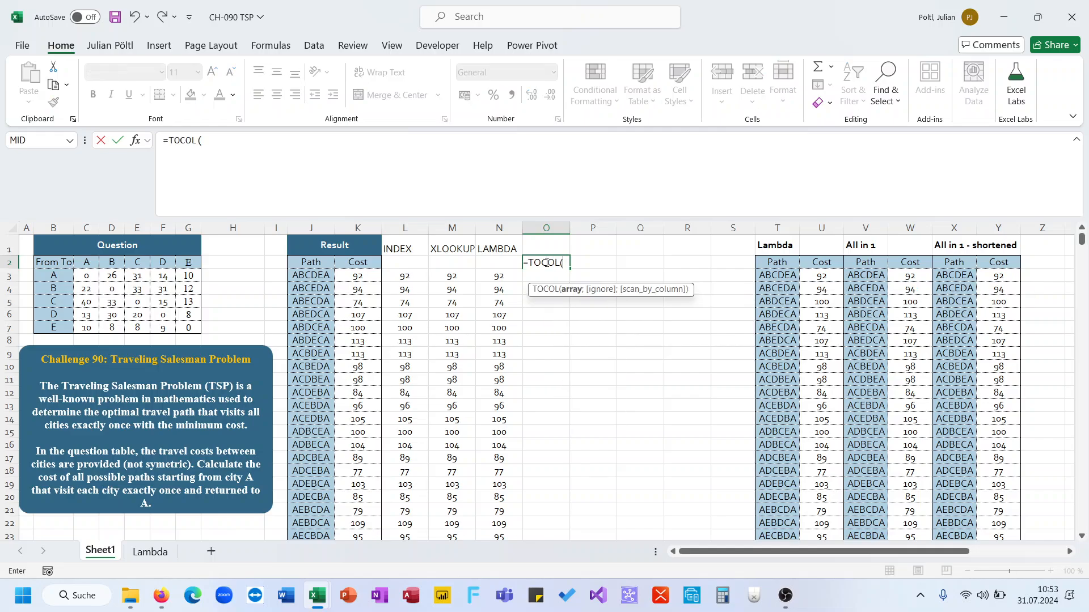
pyautogui.moveTo(86, 276); pyautogui.dragTo(191, 326)
pyautogui.write(')')
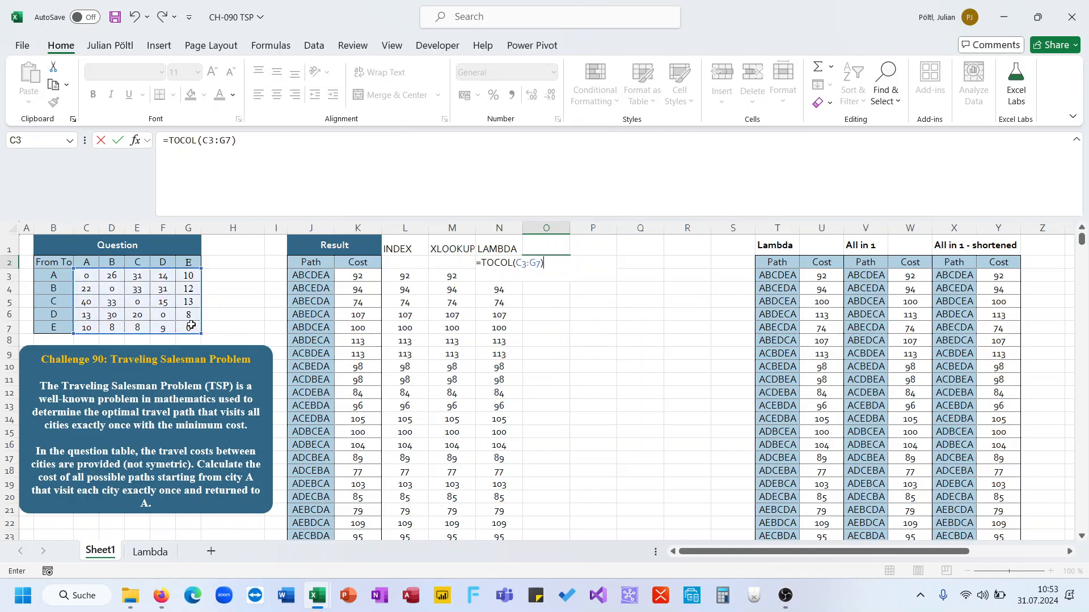
pyautogui.press('Return')
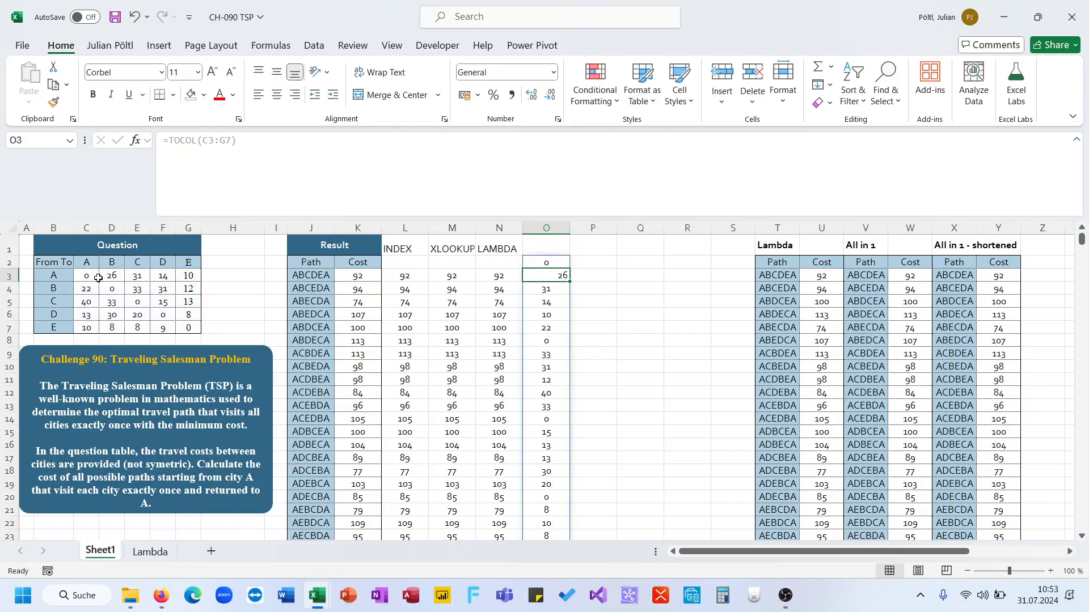
# Step: Compare the matrix rows C3:G3 and C4:G4 with the order of the TOCOL results in column O
pyautogui.moveTo(98, 278); pyautogui.dragTo(187, 276)
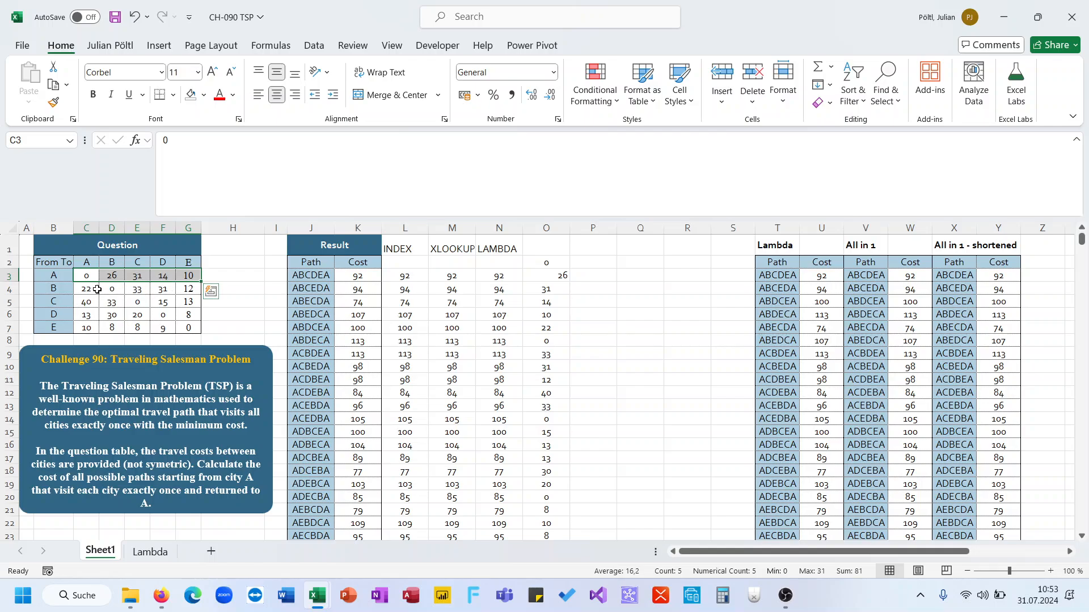
pyautogui.moveTo(98, 290); pyautogui.dragTo(185, 288)
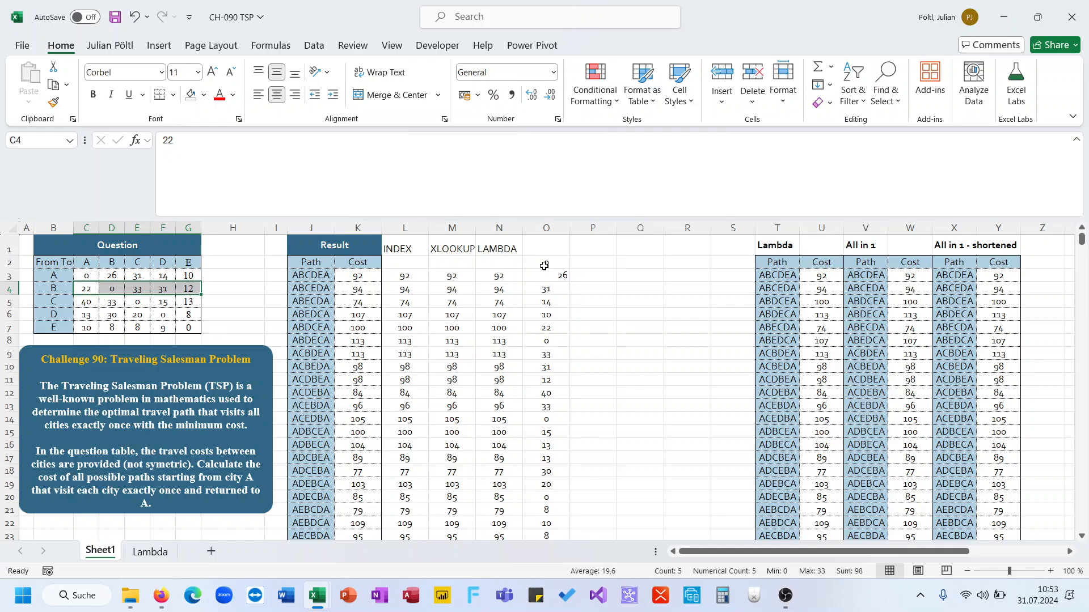
pyautogui.click(547, 265)
pyautogui.scroll(-3, 547, 265)
pyautogui.scroll(2, 548, 265)
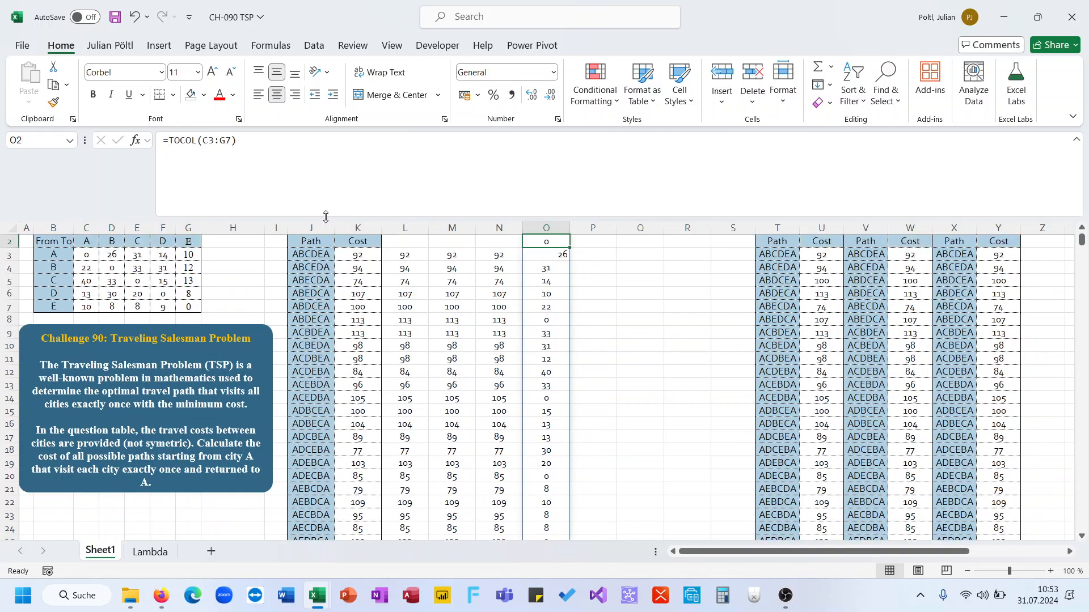
pyautogui.scroll(1, 593, 338)
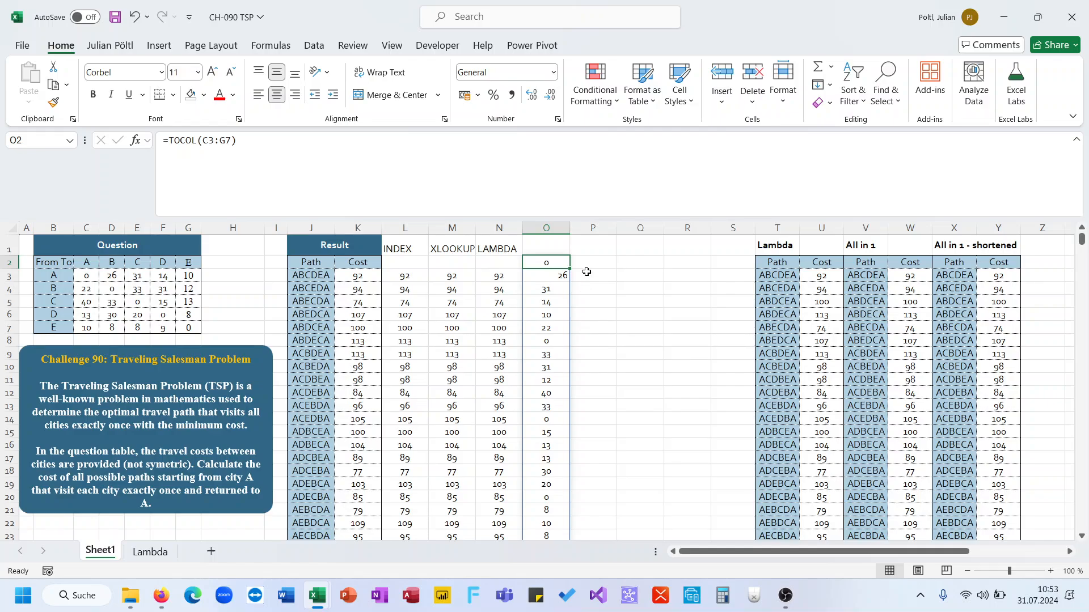
# Step: In P2 start a formula concatenating B3:B7 with C2:G2 to build the city pair labels
pyautogui.click(586, 267)
pyautogui.write('=')
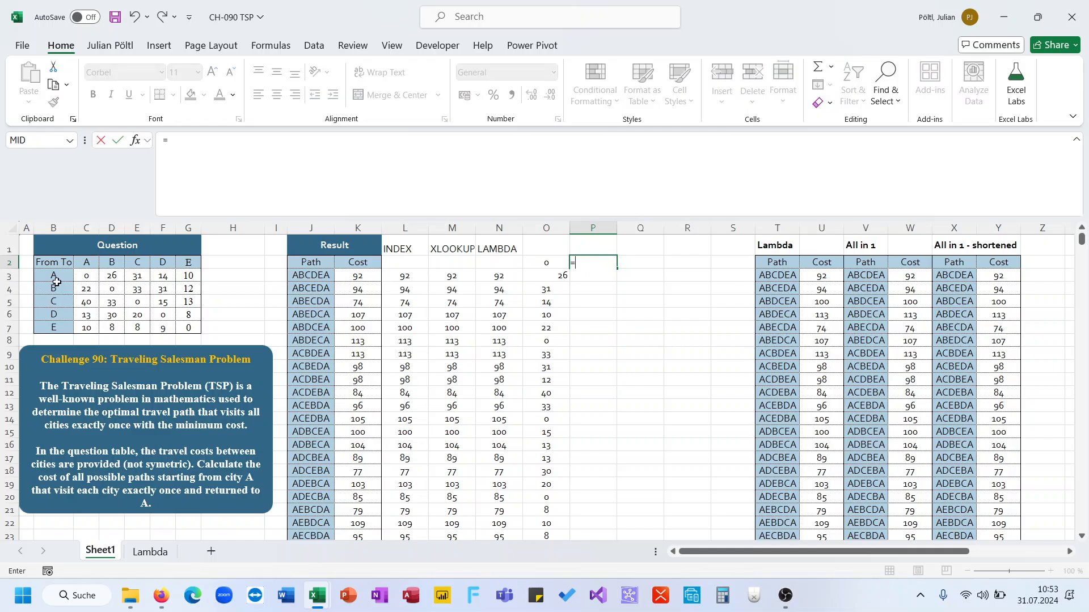
pyautogui.moveTo(54, 276); pyautogui.dragTo(53, 325)
pyautogui.write('&')
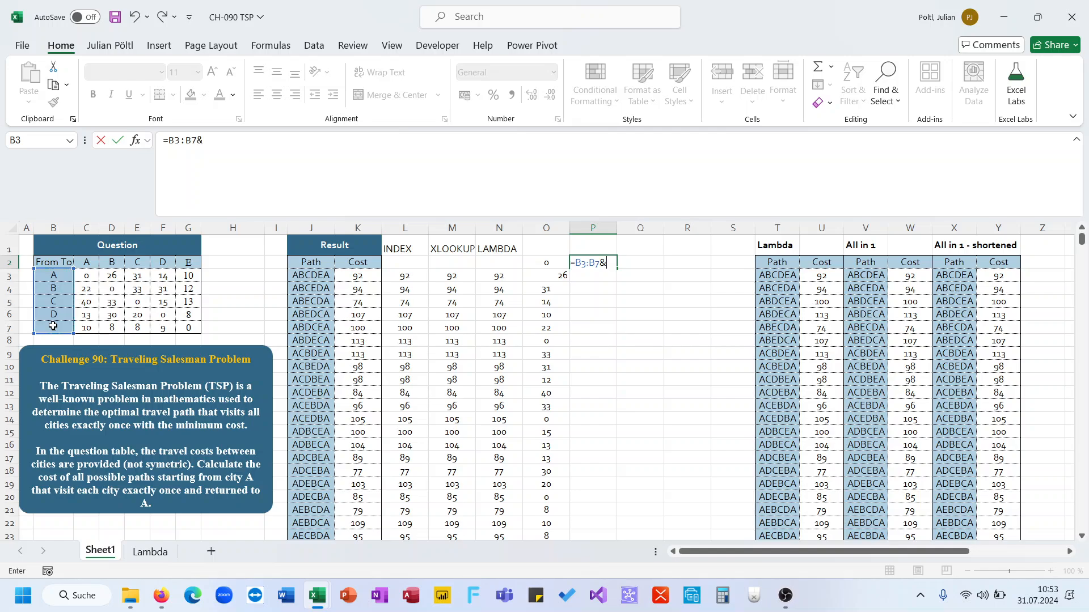
pyautogui.moveTo(89, 265); pyautogui.dragTo(187, 263)
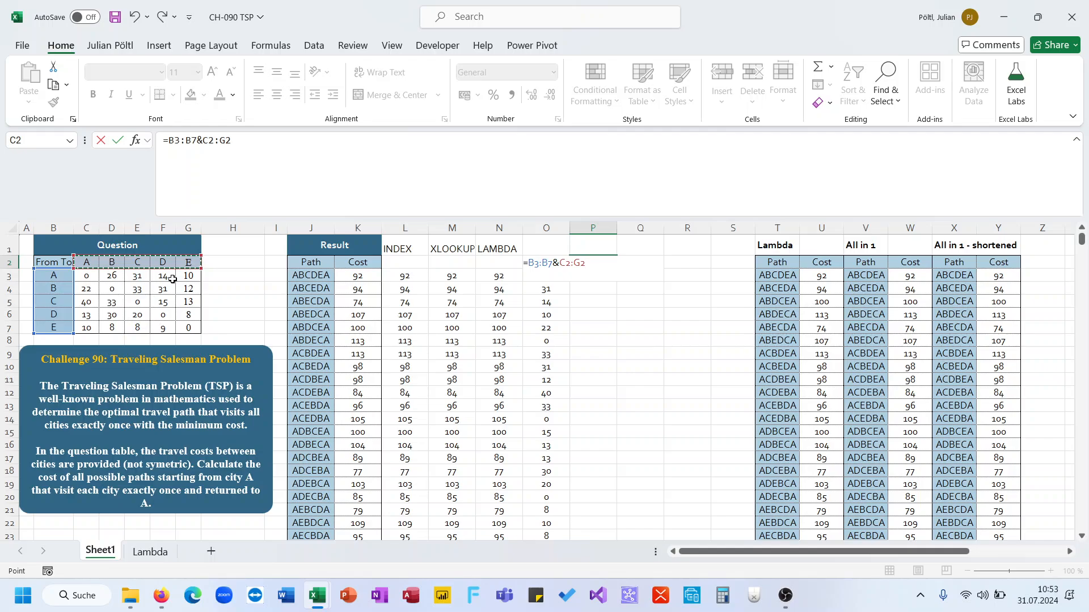
# Step: Enter the P2 concatenation formula and insert a column so its spill range has room
pyautogui.hotkey('ctrl', 'Return')
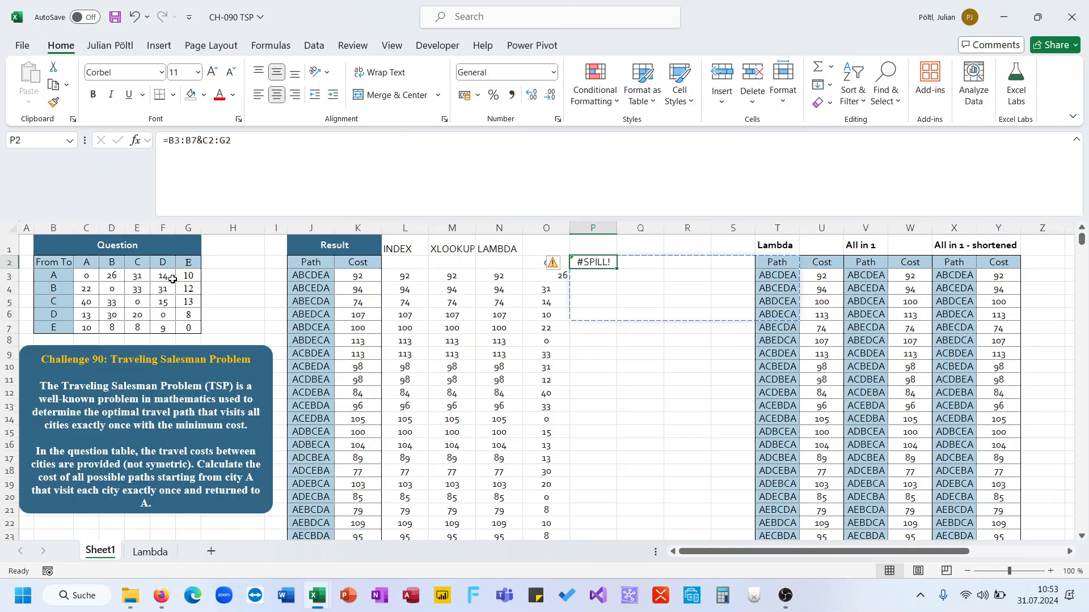
pyautogui.click(648, 230)
pyautogui.hotkey('ctrl', '+')
pyautogui.hotkey('ctrl', '+')
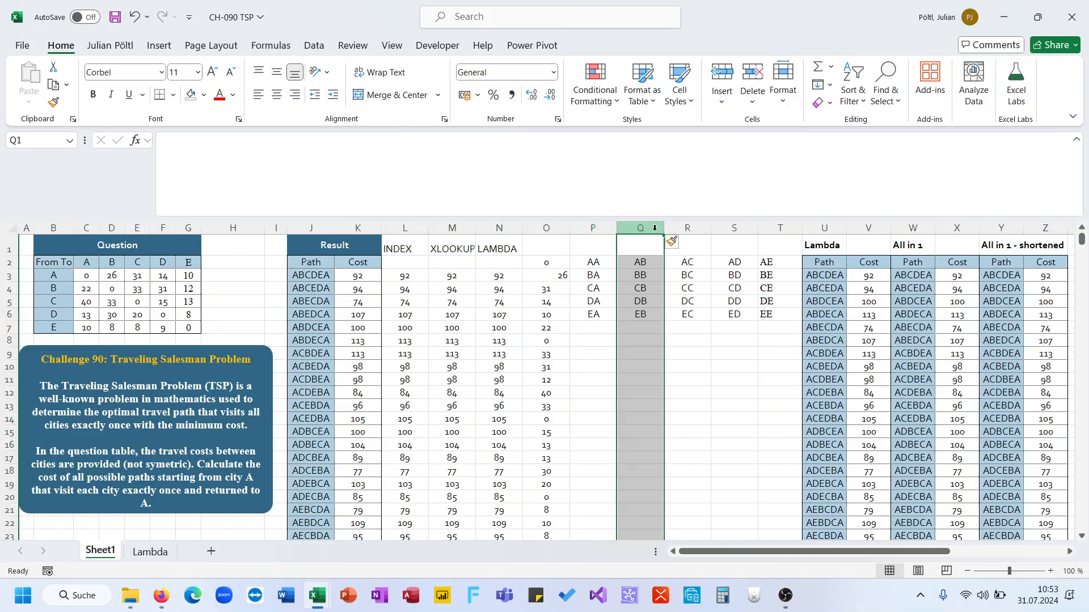
# Step: Wrap the P2 formula in TOCOL to list all city pair labels in a single column
pyautogui.click(601, 260)
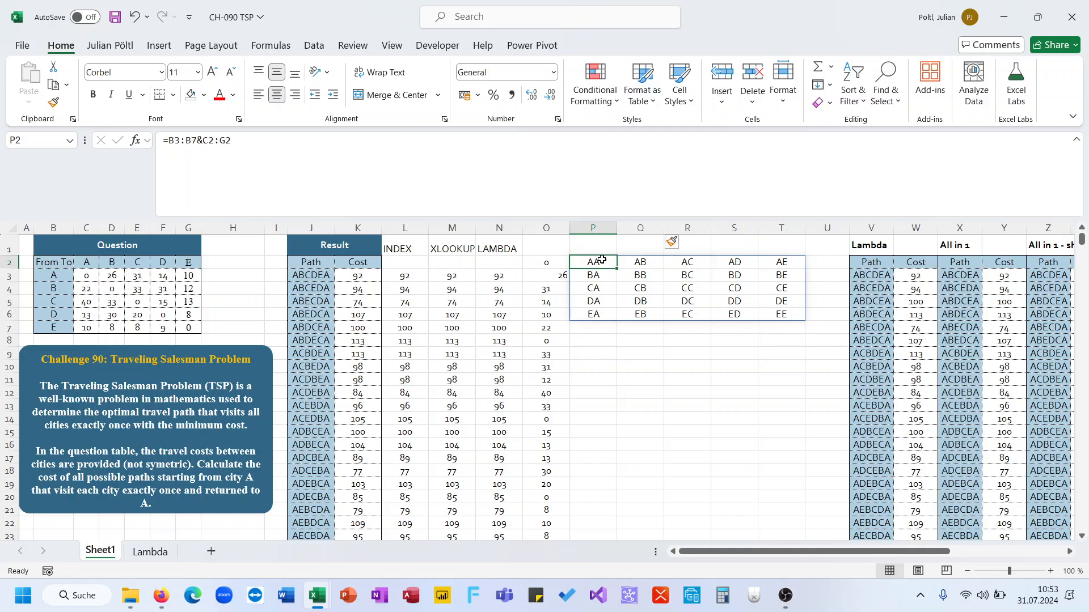
pyautogui.click(171, 141)
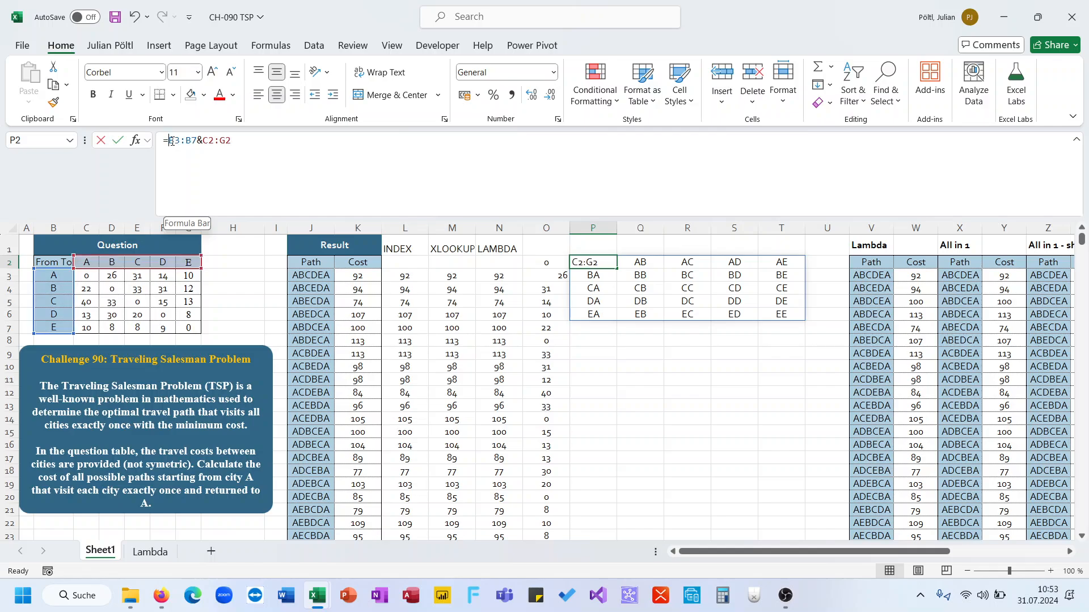
pyautogui.write('to')
pyautogui.press('Tab')
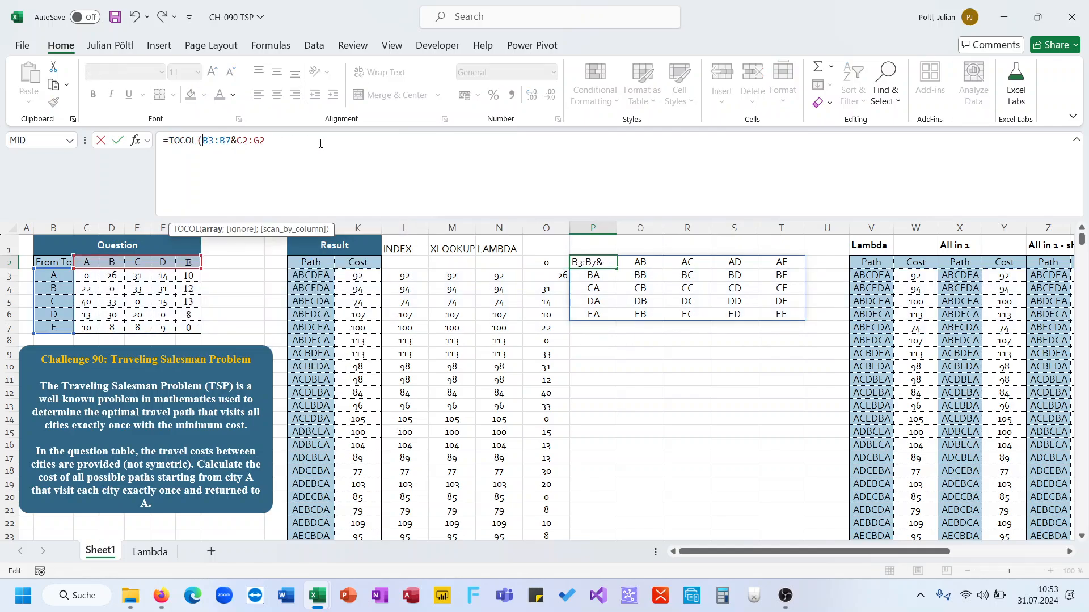
pyautogui.press('Return')
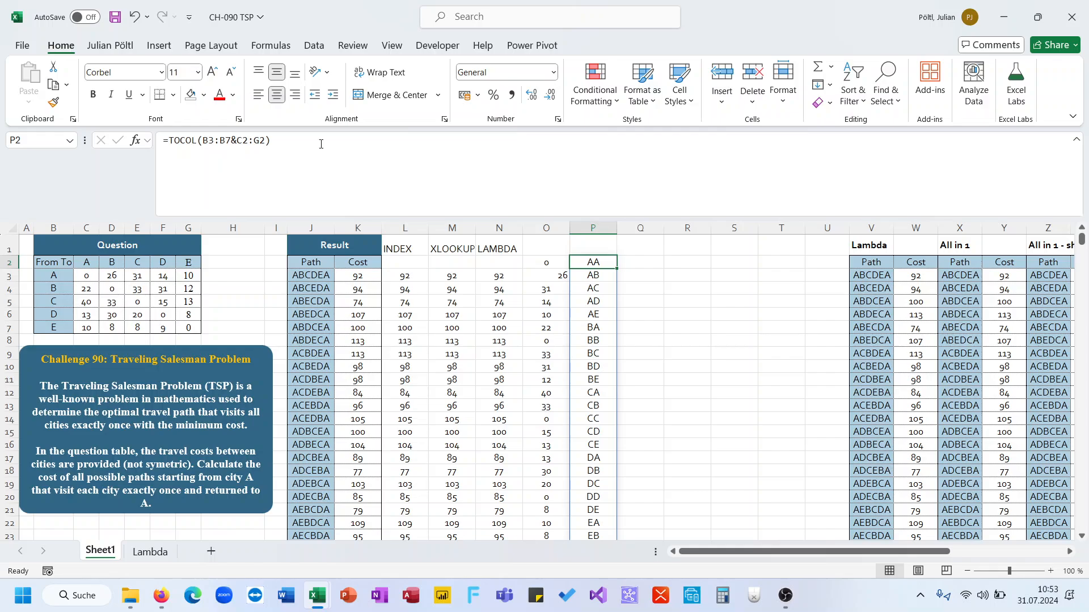
# Step: Compare the flattened cost column O with the pair labels in column P down to the last row
pyautogui.press('Left')
pyautogui.press('Left')
pyautogui.press('Down')
pyautogui.press('Right')
pyautogui.press('Up')
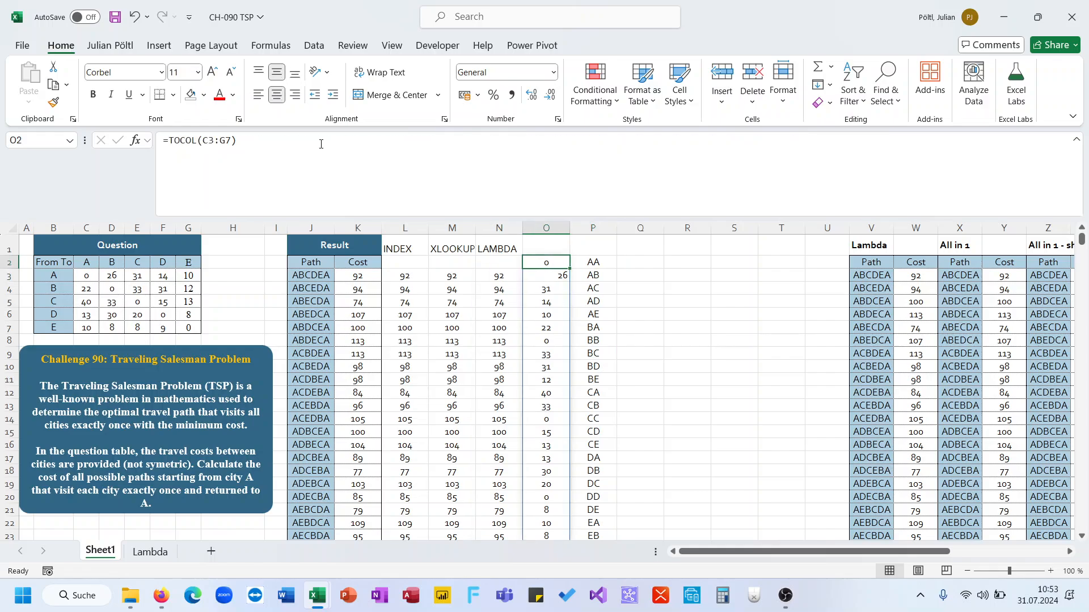
pyautogui.press('Right')
pyautogui.hotkey('ctrl', 'Down')
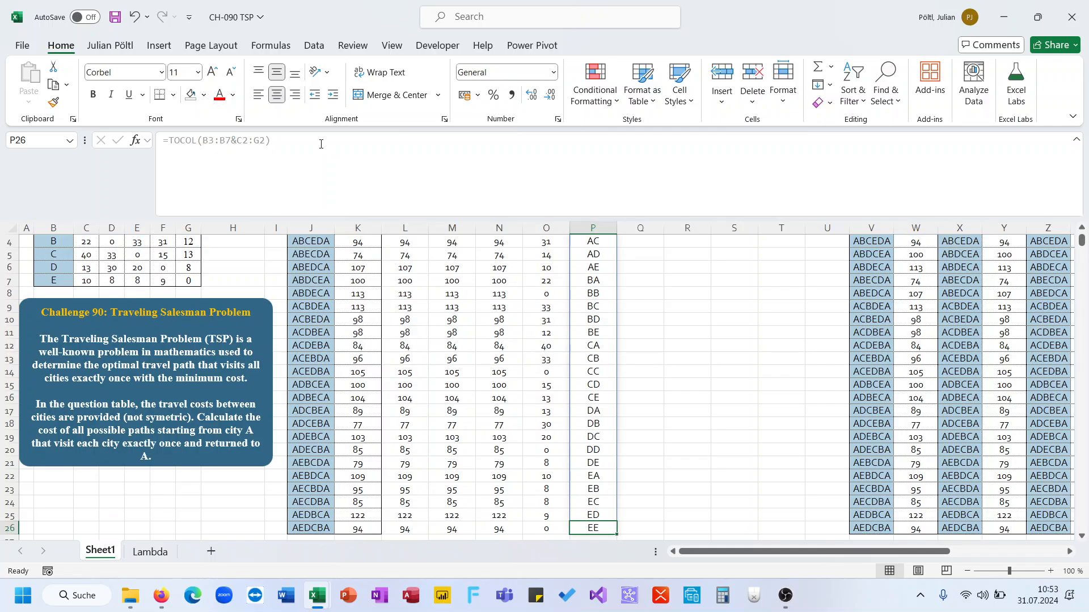
pyautogui.hotkey('ctrl', 'Up')
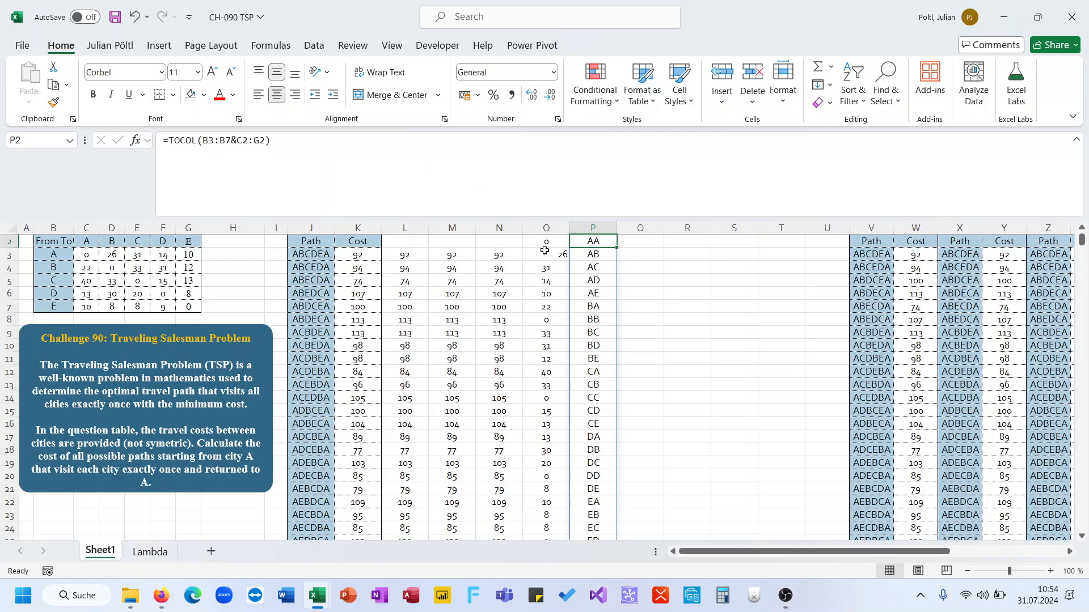
pyautogui.press('Left')
pyautogui.scroll(1, 624, 256)
pyautogui.click(624, 256)
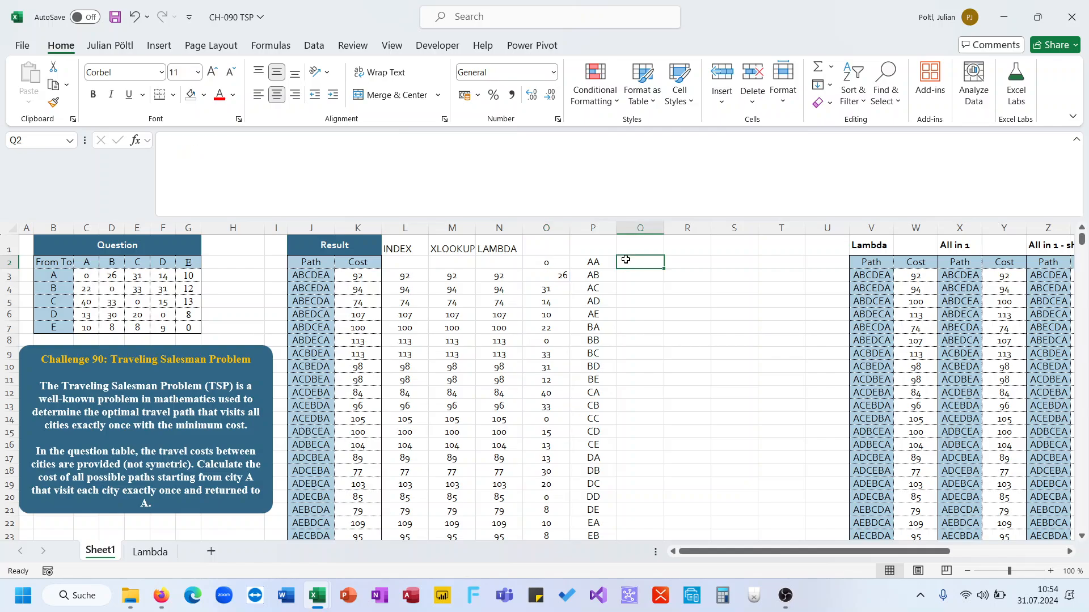
pyautogui.write('=mid')
pyautogui.press('Tab')
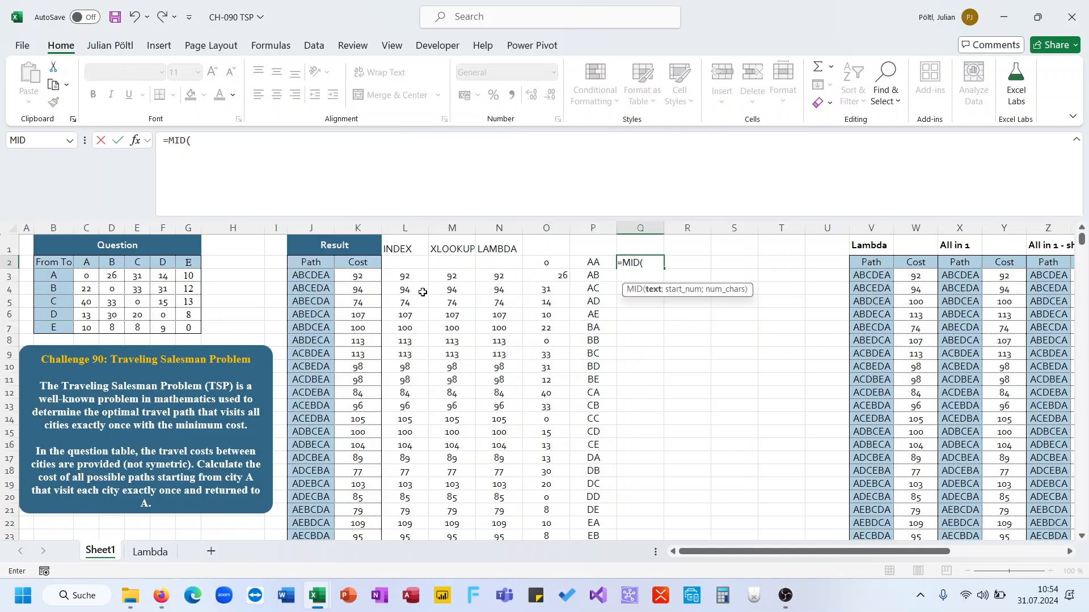
pyautogui.press('Escape')
# Step: In Q3 enter =MID(J3;SEQUENCE(LEN(J3));2) to split the first path into consecutive city pairs
pyautogui.press('Down')
pyautogui.write('=mid')
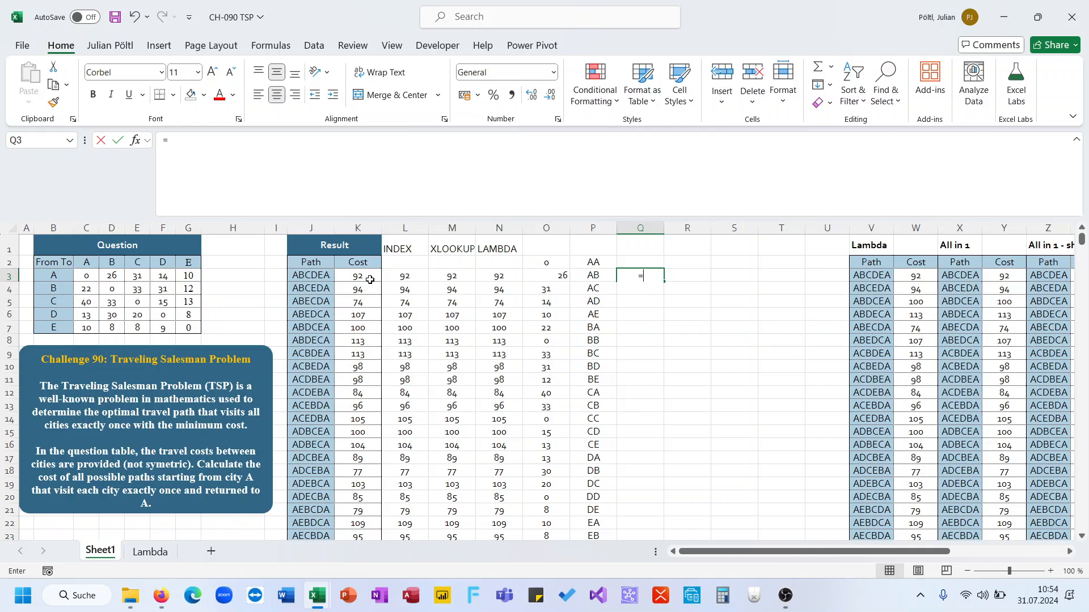
pyautogui.press('Tab')
pyautogui.press('Left')
pyautogui.press('Left')
pyautogui.press('Left')
pyautogui.press('Left')
pyautogui.press('Left')
pyautogui.press('Left')
pyautogui.press('Left')
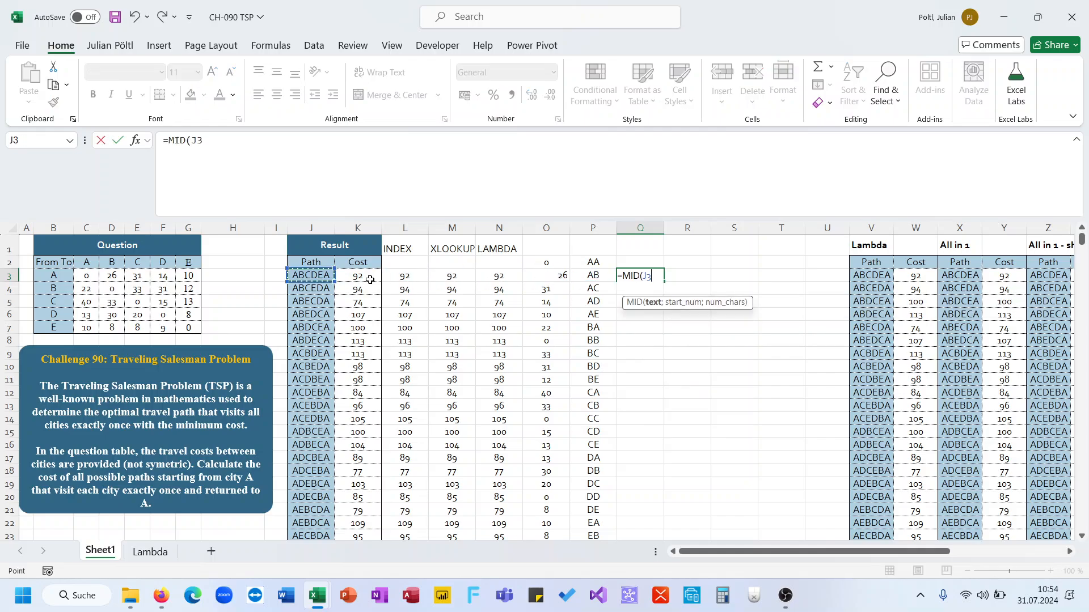
pyautogui.write(';se')
pyautogui.press('Down')
pyautogui.press('Down')
pyautogui.press('Down')
pyautogui.press('Down')
pyautogui.press('Tab')
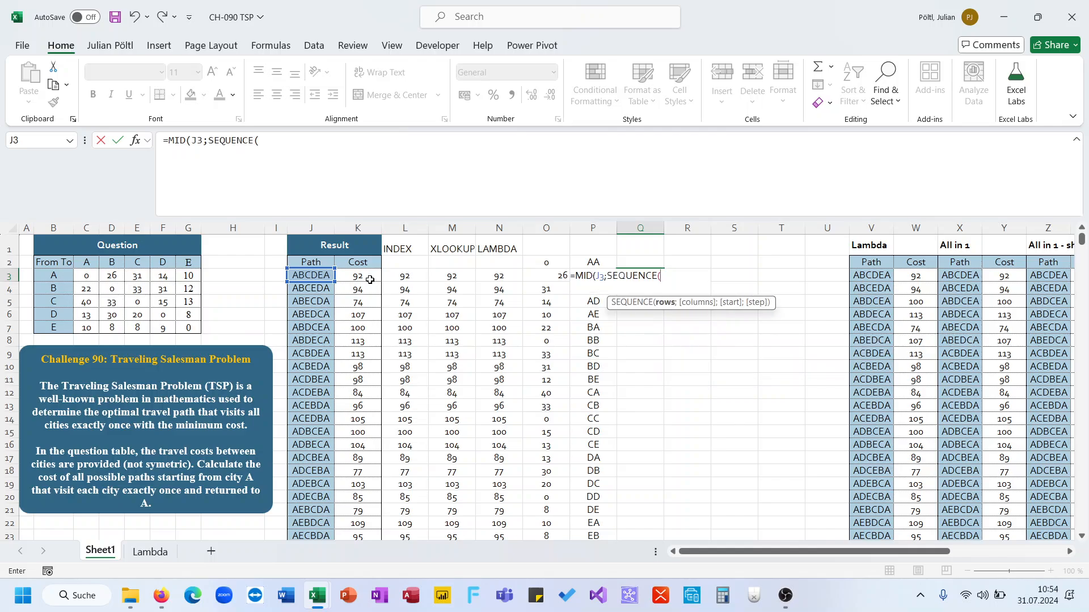
pyautogui.write('len(')
pyautogui.click(313, 275)
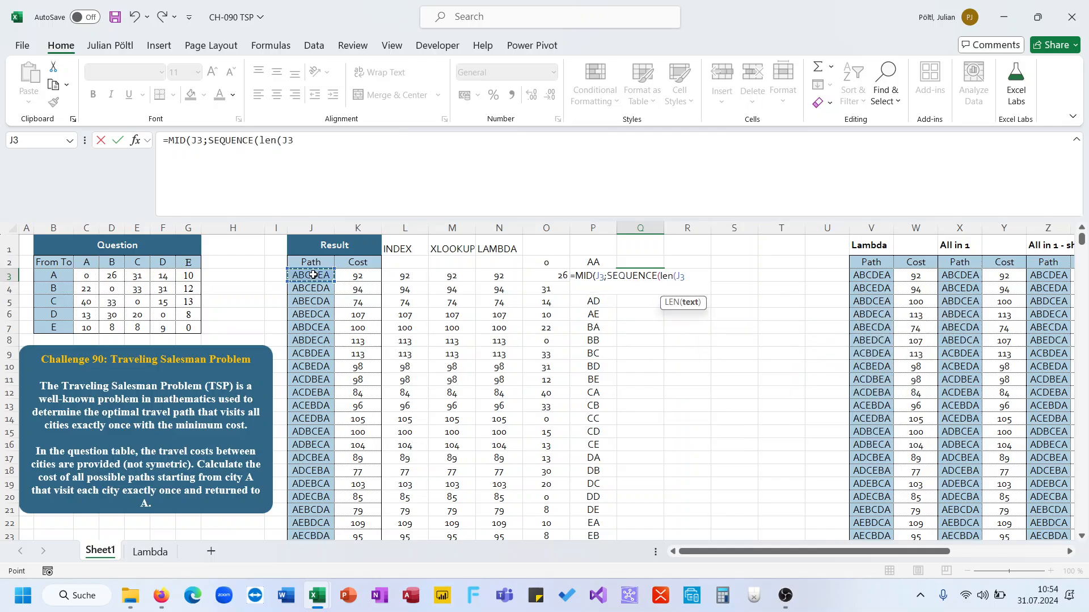
pyautogui.write('));2)')
pyautogui.hotkey('ctrl', 'Return')
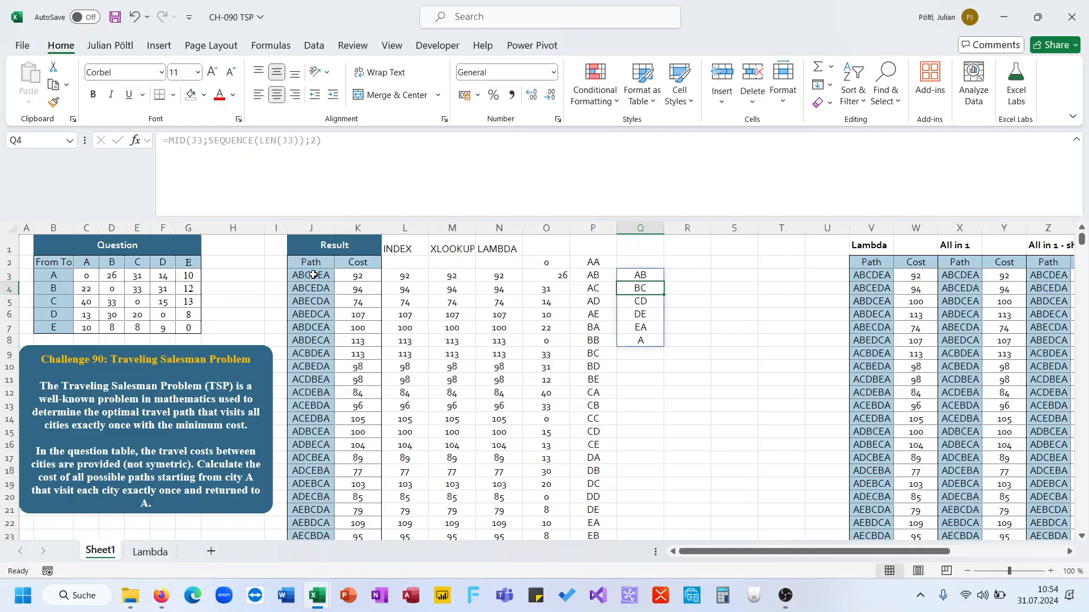
# Step: In R3 enter =XLOOKUP(Q3#;P2#;O2#) to look up the cost of each city pair
pyautogui.press('Right')
pyautogui.write('=xl')
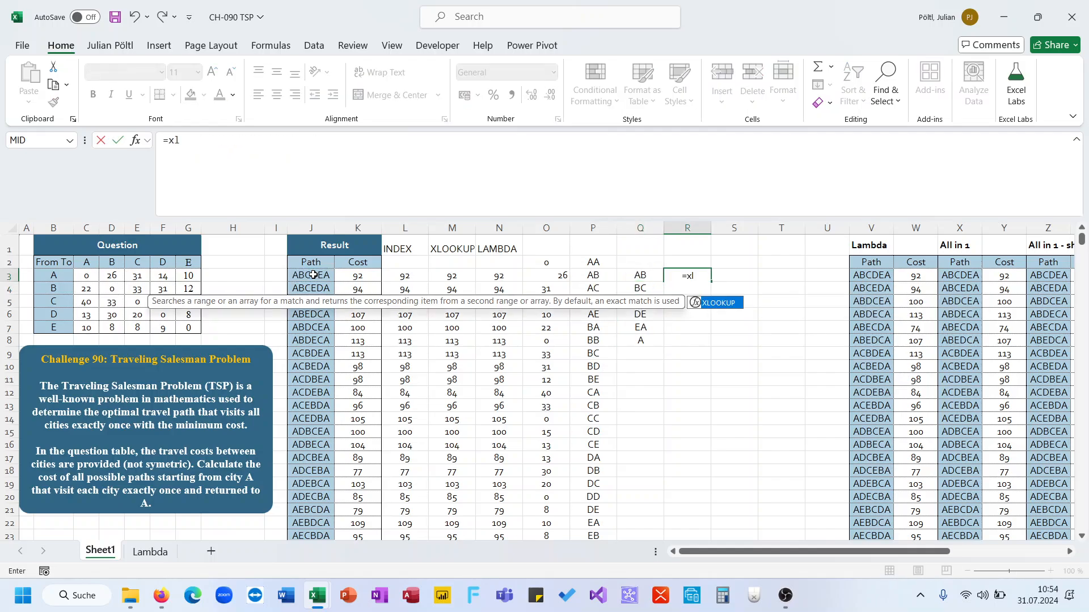
pyautogui.press('Tab')
pyautogui.press('Left')
pyautogui.write('#;')
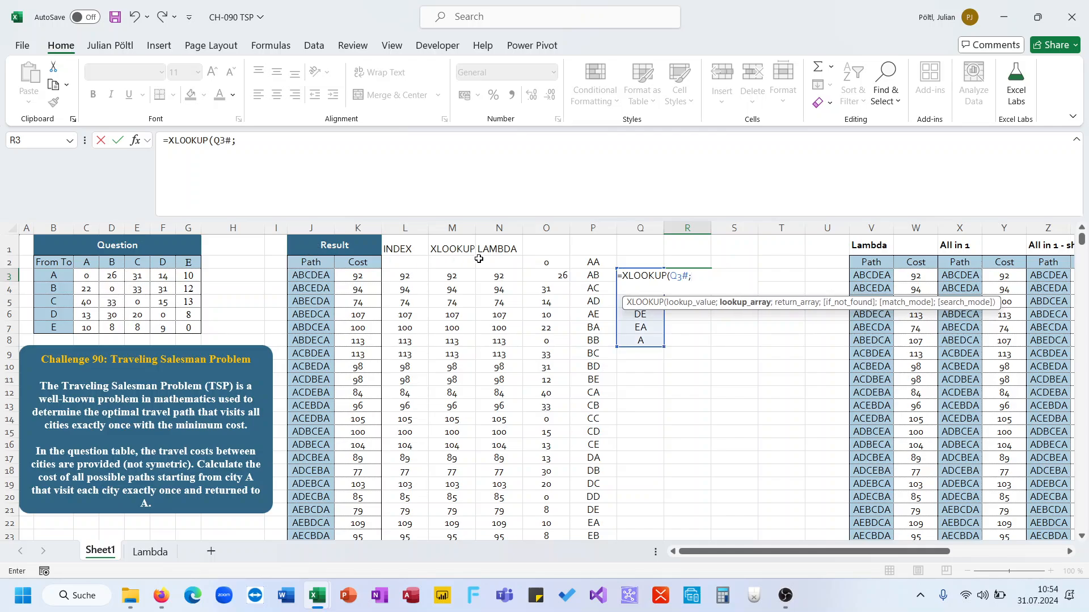
pyautogui.click(589, 260)
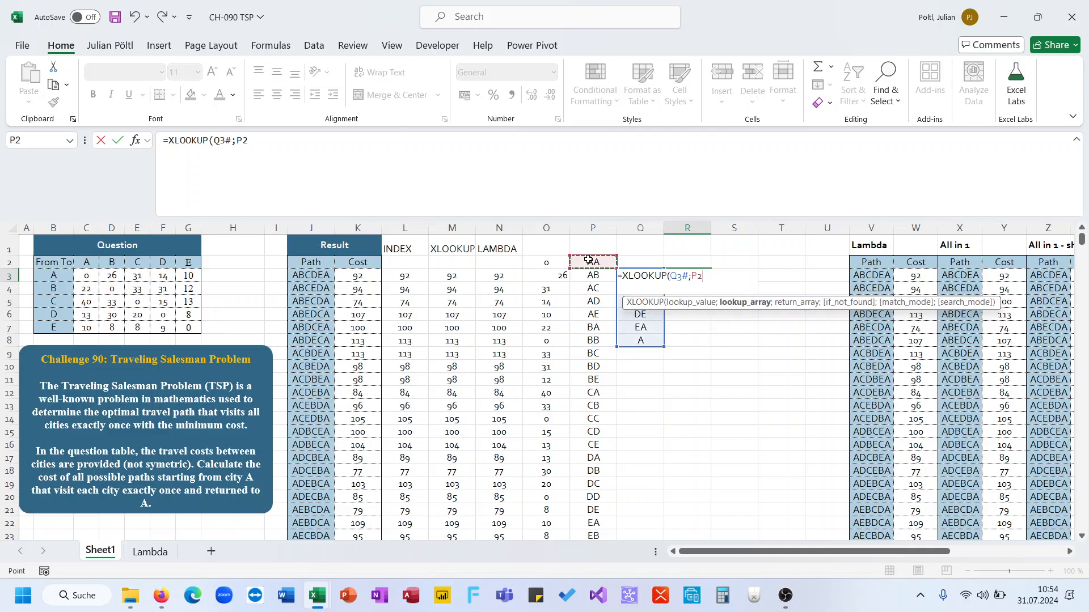
pyautogui.write('#;')
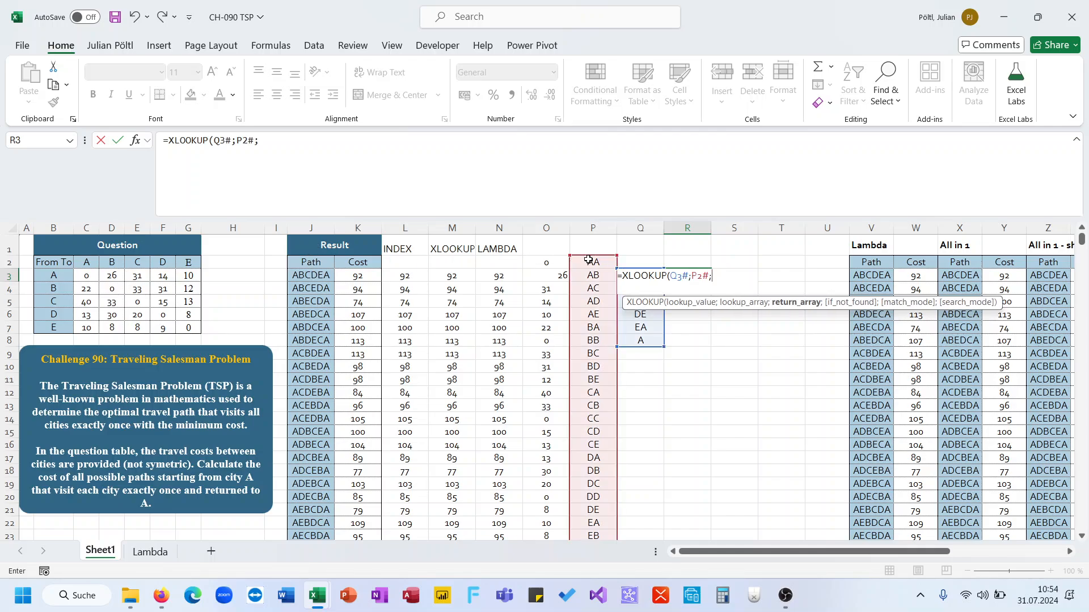
pyautogui.click(555, 260)
pyautogui.write('#)')
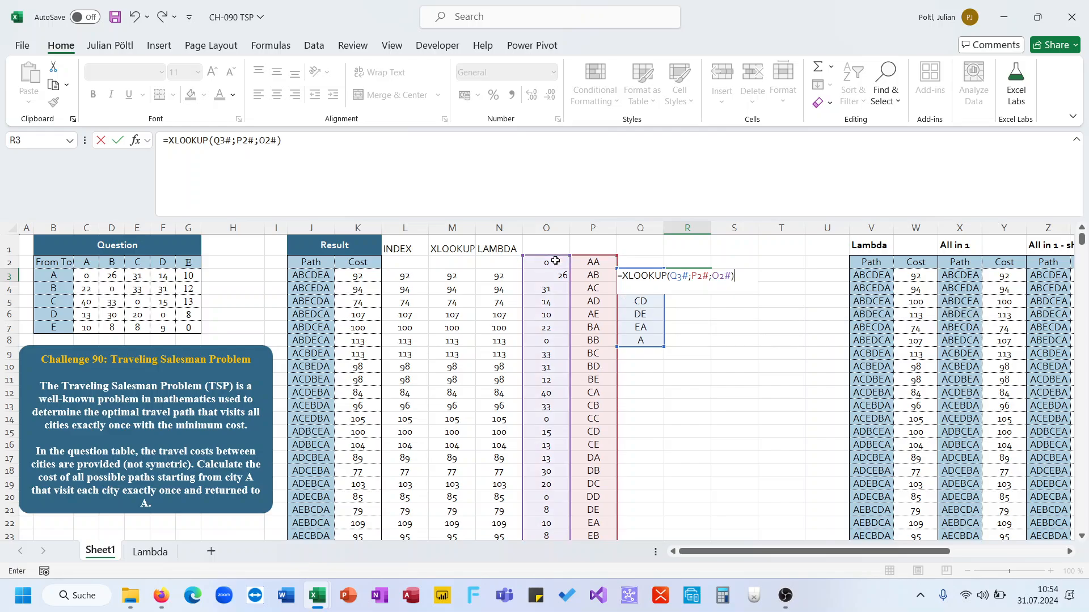
pyautogui.press('Return')
# Step: Add 0 as the not-found value to the XLOOKUP formula in R3
pyautogui.press('Up')
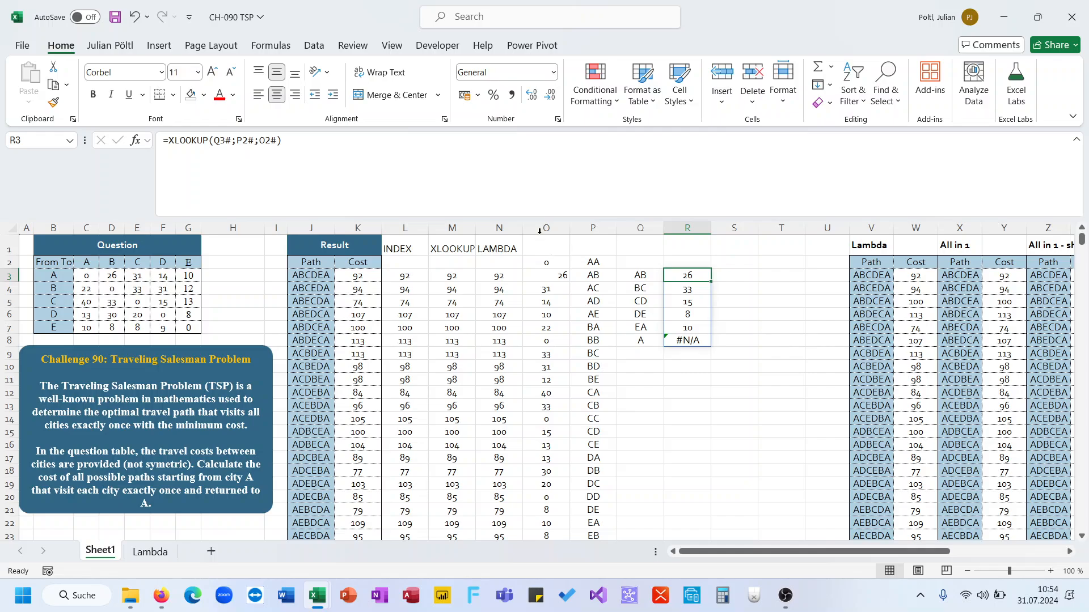
pyautogui.click(534, 185)
pyautogui.press('BackSpace')
pyautogui.write(';0')
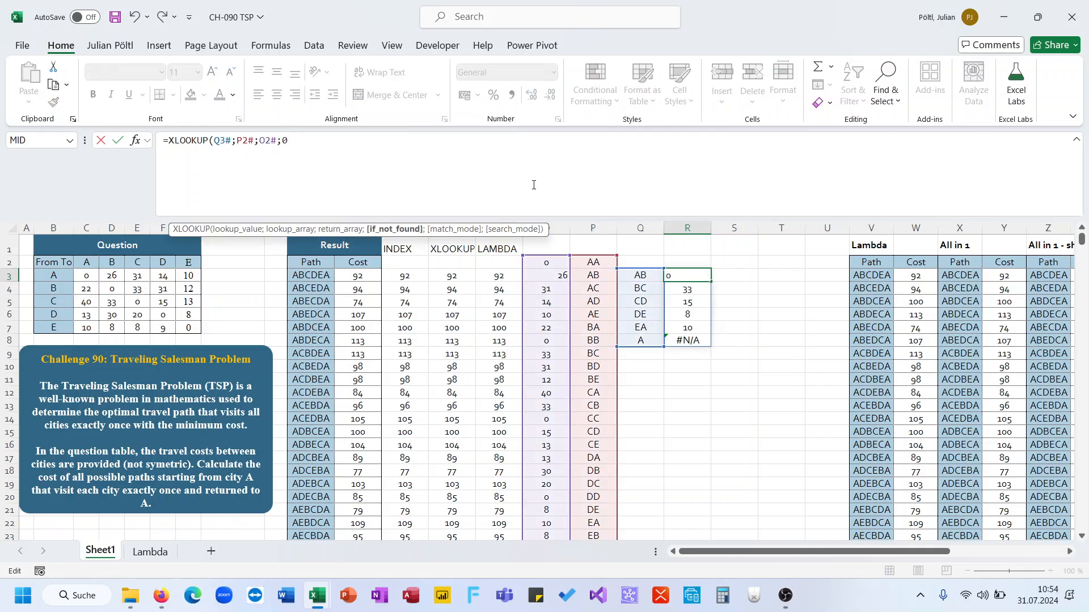
pyautogui.write(')')
pyautogui.press('Return')
pyautogui.press('Up')
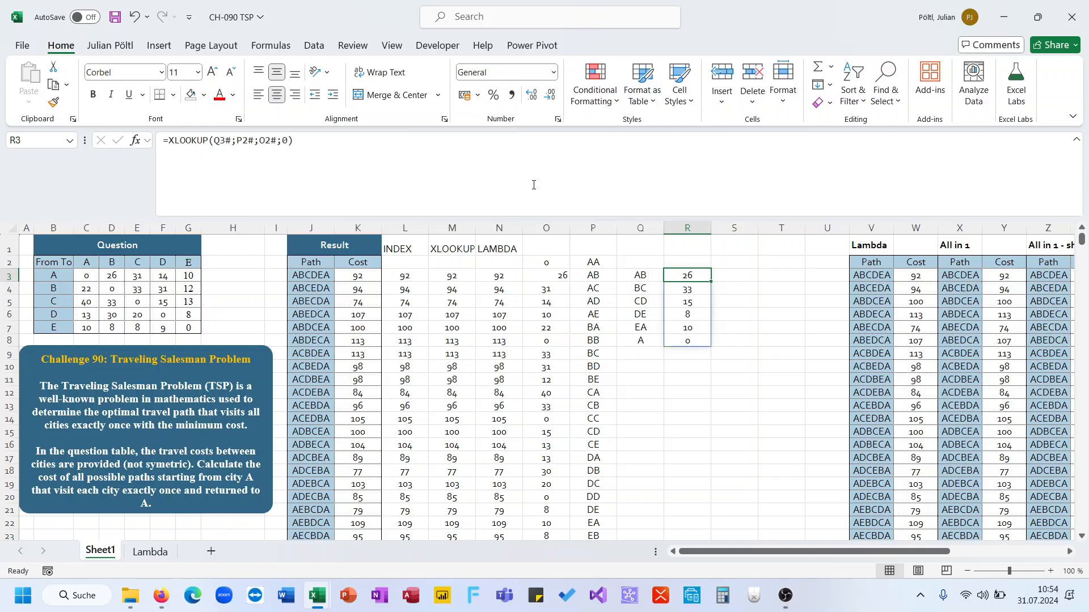
# Step: Copy the TOCOL(B3:B7&C2:G2) expression from the P2 formula and delete P2
pyautogui.hotkey('ctrl', 'shift', 'Down')
pyautogui.press('Up')
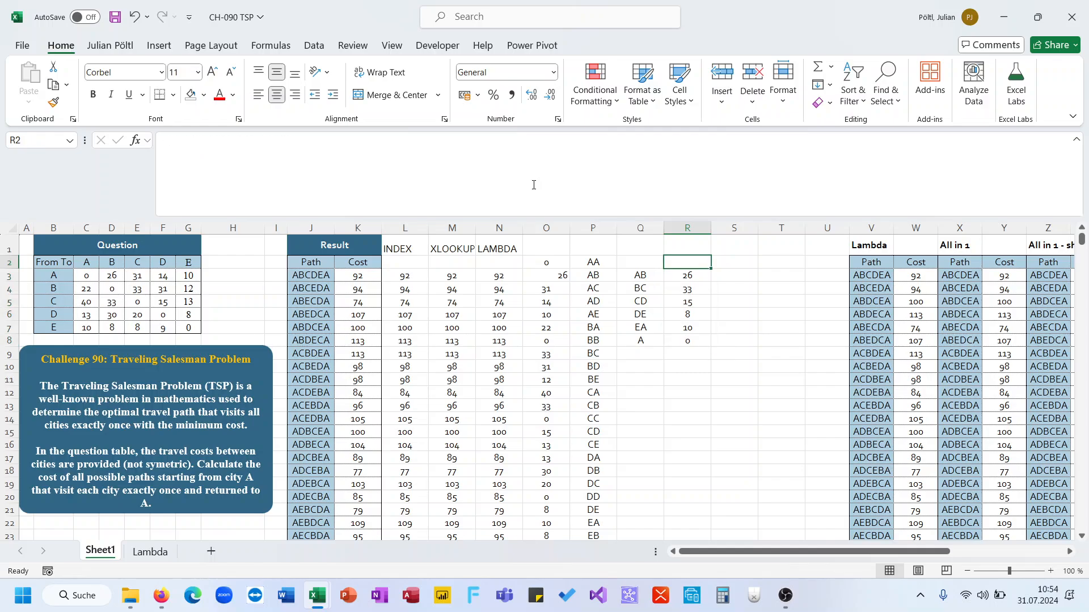
pyautogui.press('Left')
pyautogui.press('Down')
pyautogui.press('Left')
pyautogui.press('Up')
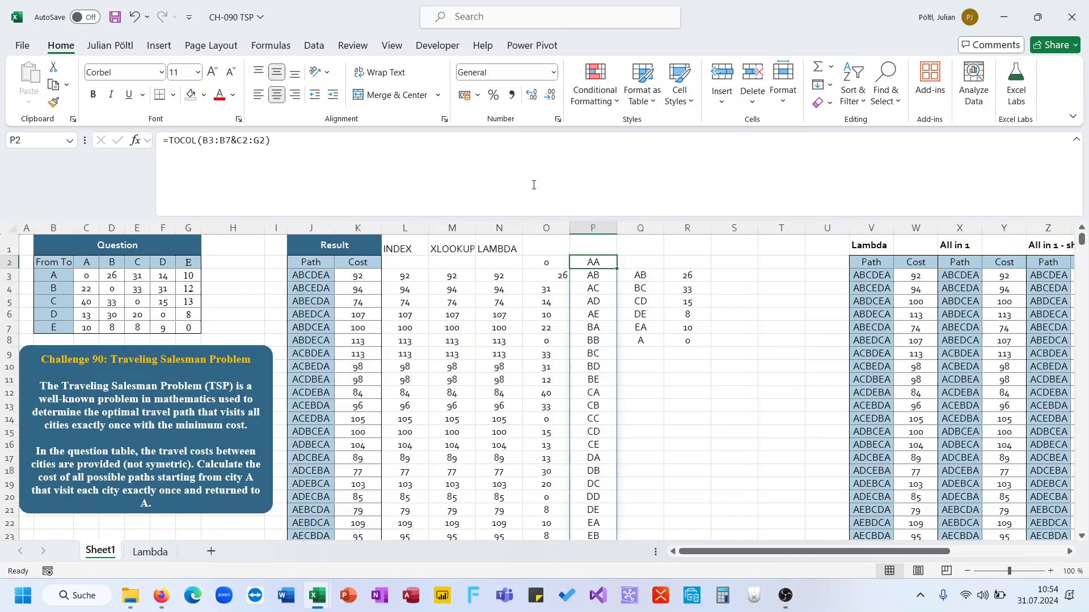
pyautogui.press('F2')
pyautogui.hotkey('shift', 'Home')
pyautogui.press('Escape')
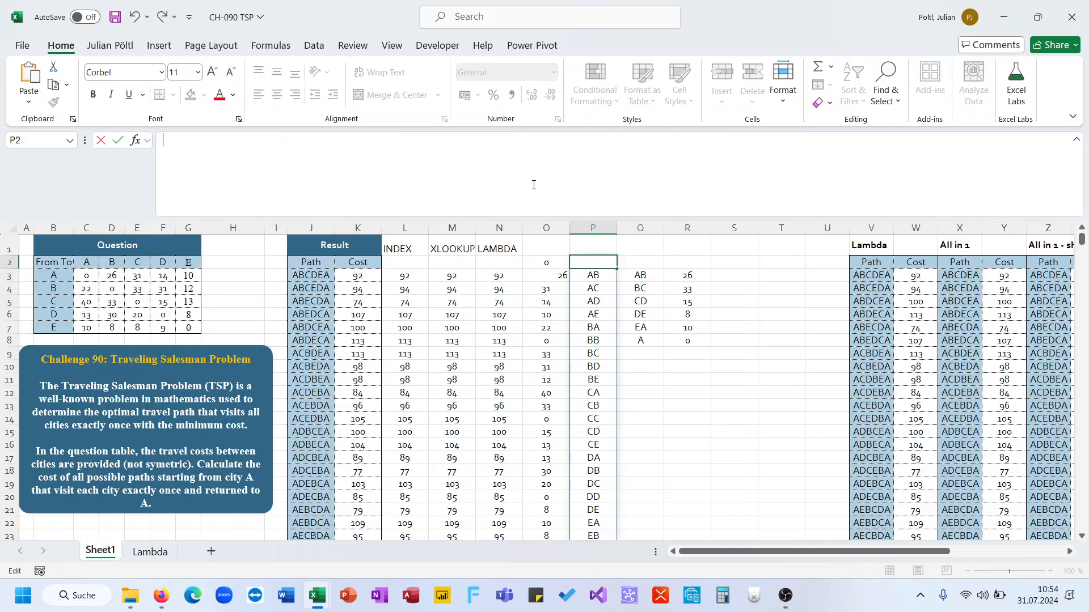
pyautogui.press('Delete')
# Step: Replace the P2# lookup array in the R3 formula with TOCOL(B3:B7&C2:G2)
pyautogui.press('Right')
pyautogui.press('Right')
pyautogui.press('Down')
pyautogui.press('F2')
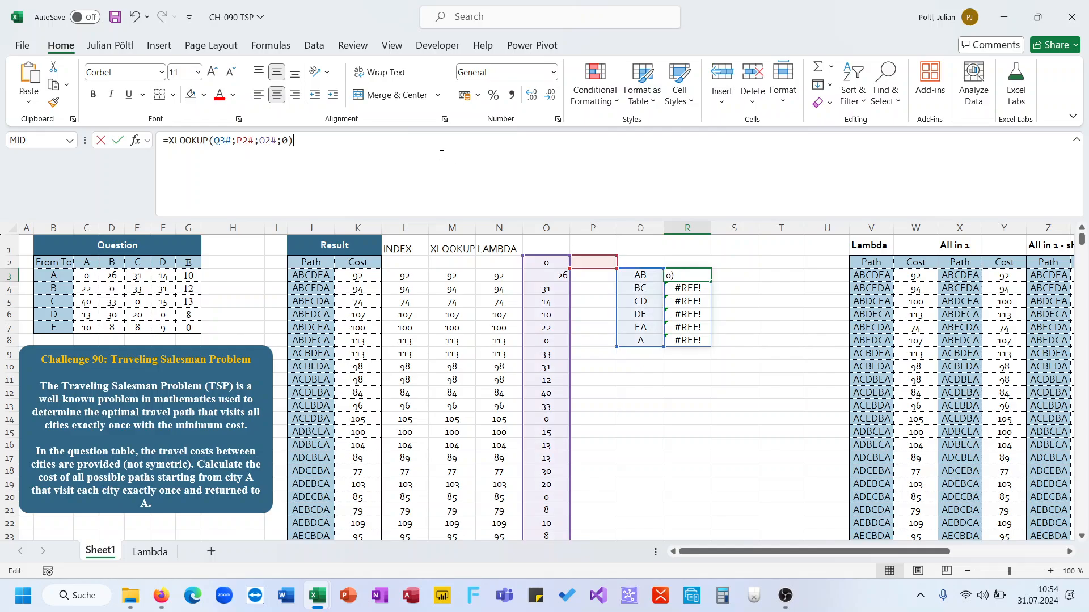
pyautogui.write('=TOCOL(B3:B7&C2:G2)')
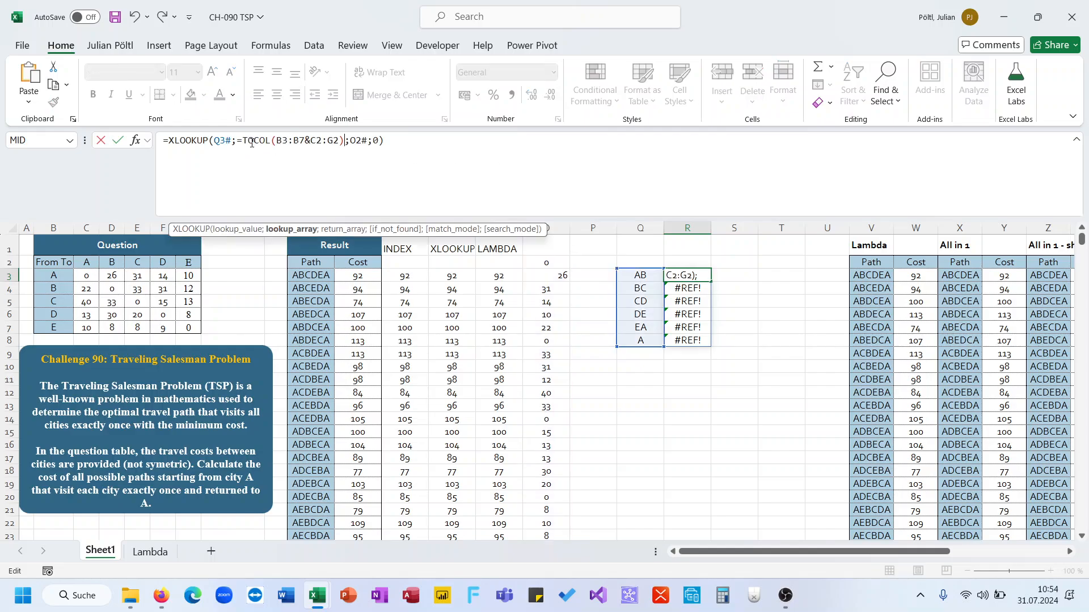
pyautogui.click(244, 144)
pyautogui.press('BackSpace')
pyautogui.press('Return')
# Step: Cut the TOCOL(C3:G7) expression out of the O2 formula
pyautogui.press('Up')
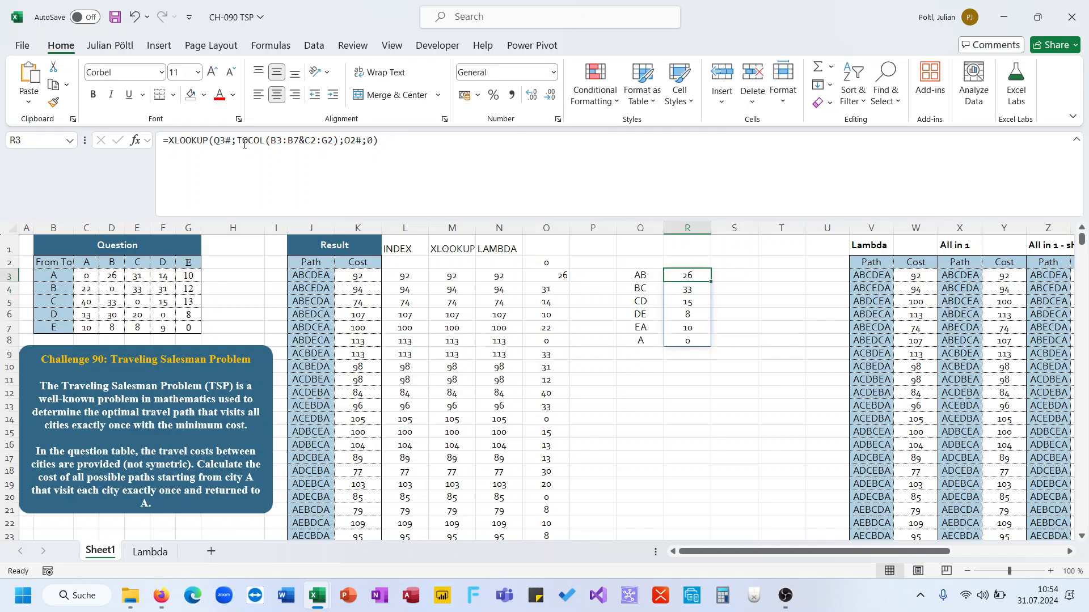
pyautogui.press('Left')
pyautogui.press('Left')
pyautogui.press('Left')
pyautogui.press('Left')
pyautogui.press('Right')
pyautogui.press('Up')
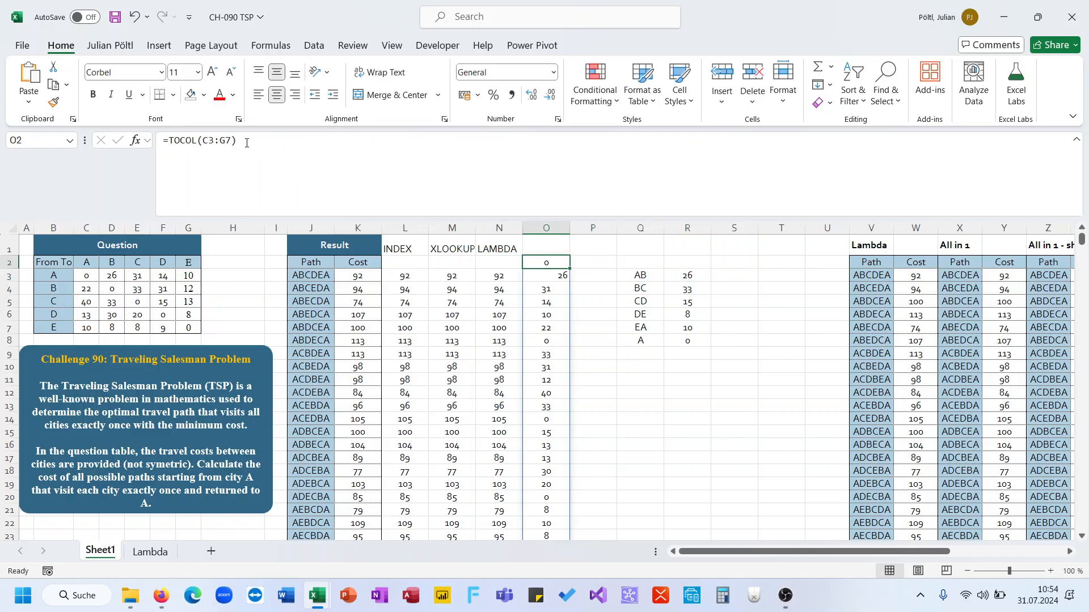
pyautogui.moveTo(247, 143); pyautogui.dragTo(168, 143)
pyautogui.hotkey('ctrl', 'c')
pyautogui.press('BackSpace')
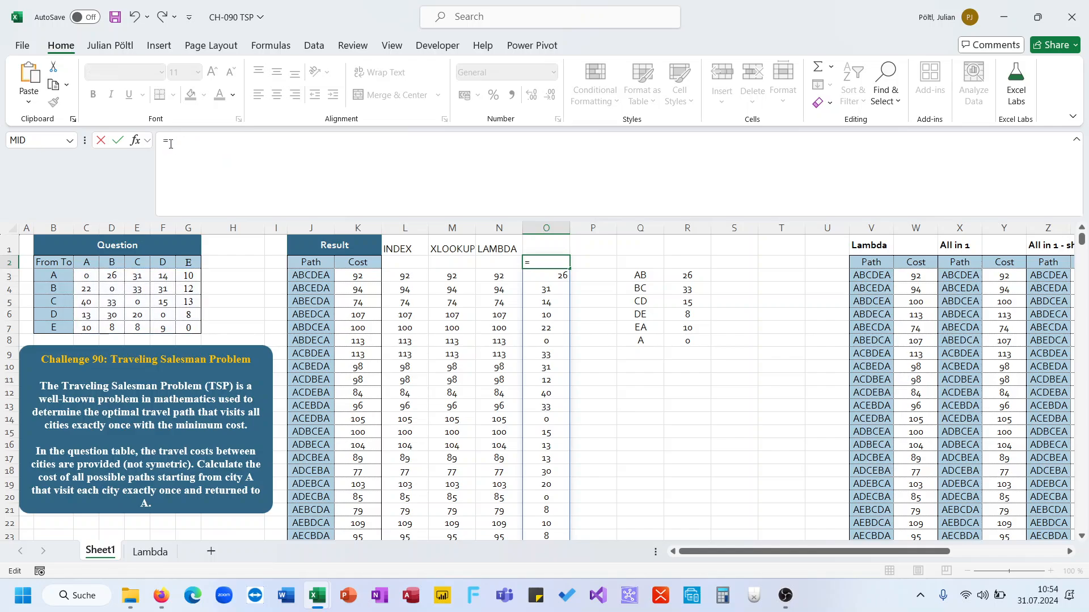
pyautogui.press('Return')
# Step: Try pasting TOCOL(C3:G7) into the R3 XLOOKUP formula, then undo the paste
pyautogui.press('Right')
pyautogui.press('Right')
pyautogui.press('Right')
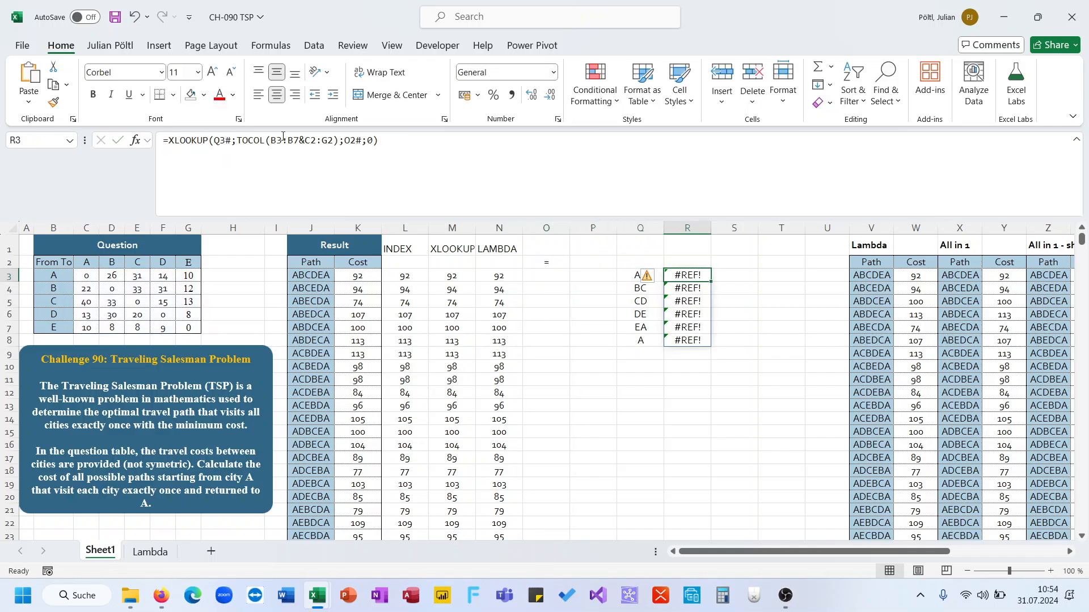
pyautogui.doubleClick(227, 140)
pyautogui.hotkey('ctrl', 'v')
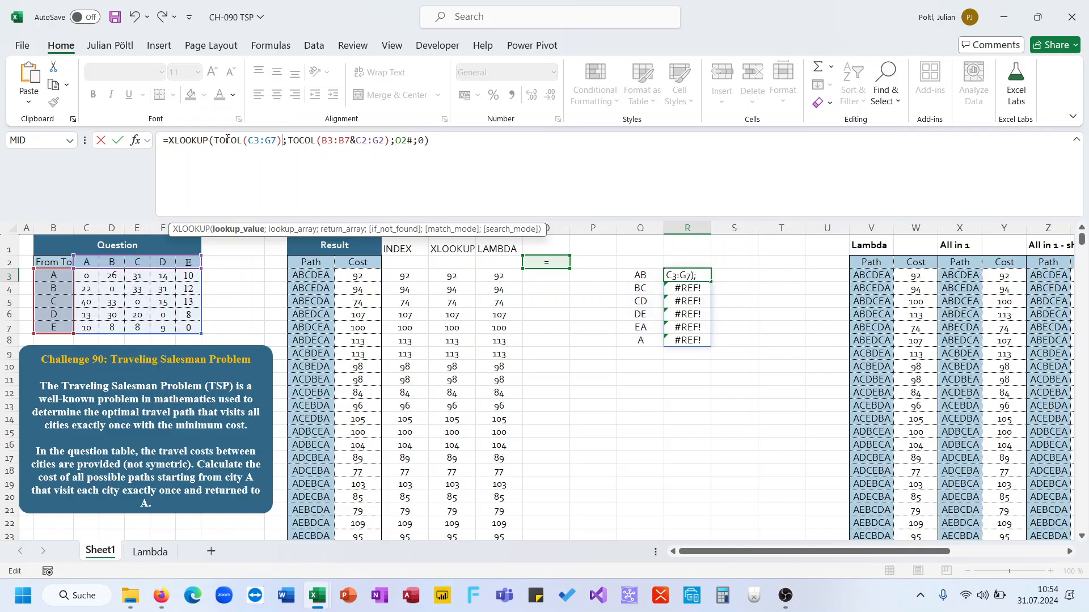
pyautogui.hotkey('ctrl', 'z')
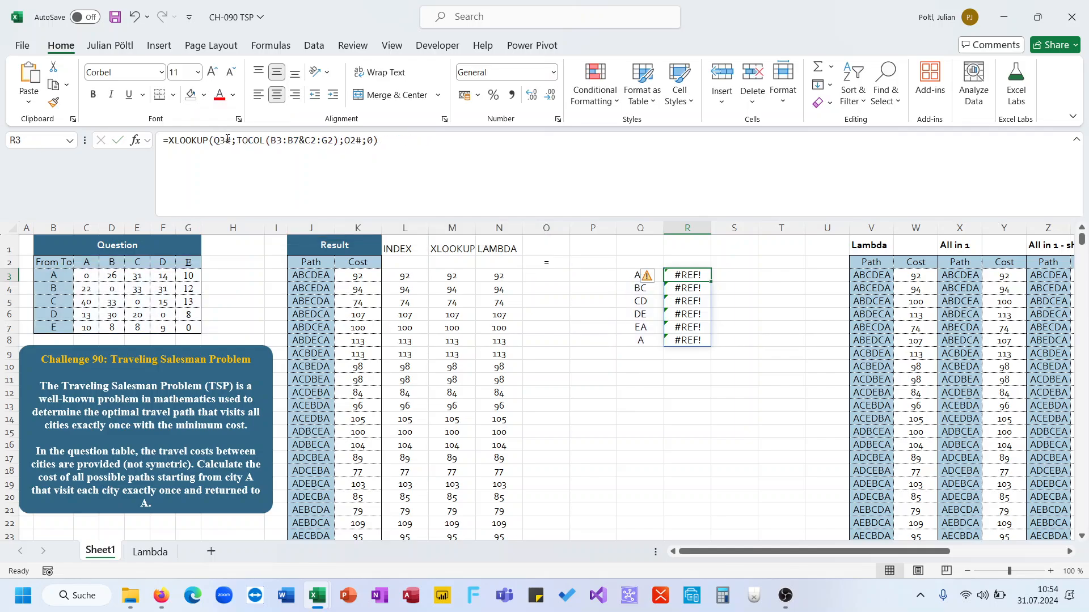
# Step: Replace O2# in the R3 XLOOKUP formula with TOCOL(C3:G7) as the return array
pyautogui.doubleClick(345, 137)
pyautogui.hotkey('ctrl', 'v')
pyautogui.press('Return')
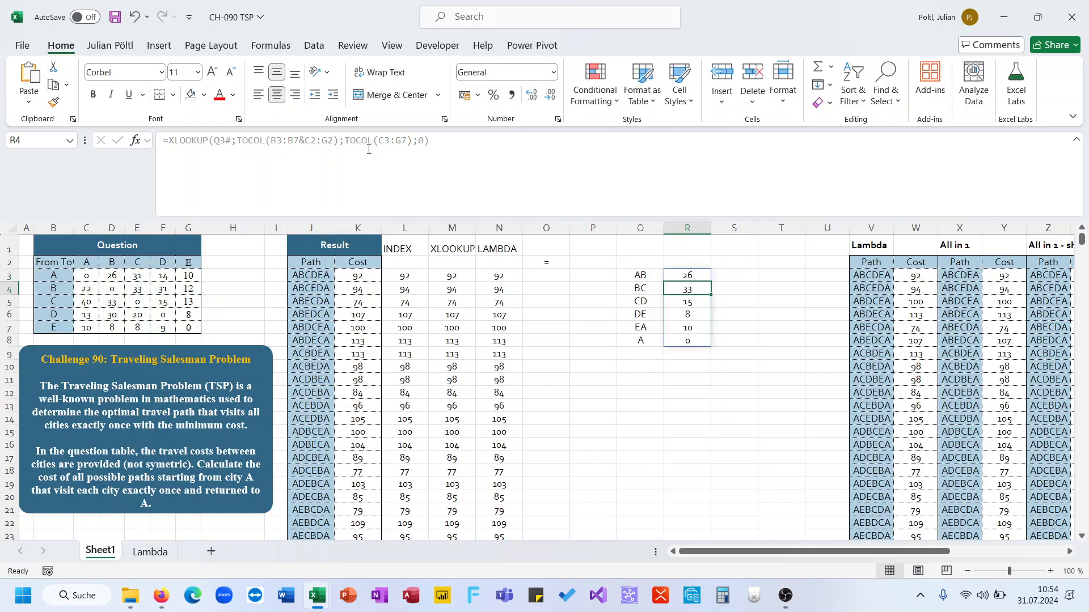
# Step: Copy the MID(J3;SEQUENCE(LEN(J3));2) expression from the Q3 formula
pyautogui.press('Up')
pyautogui.press('Left')
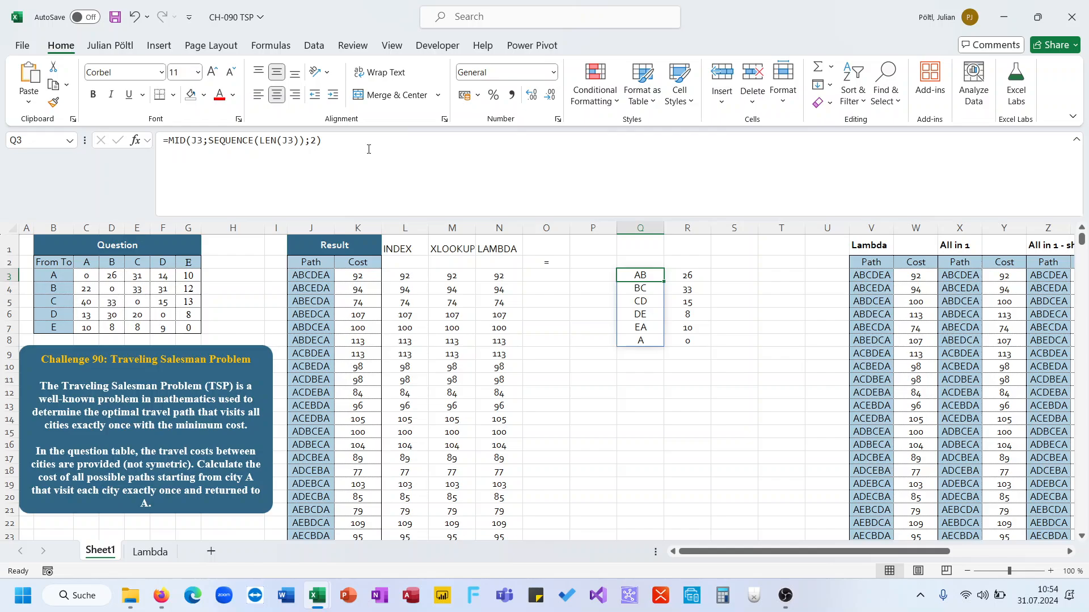
pyautogui.moveTo(323, 140); pyautogui.dragTo(178, 139)
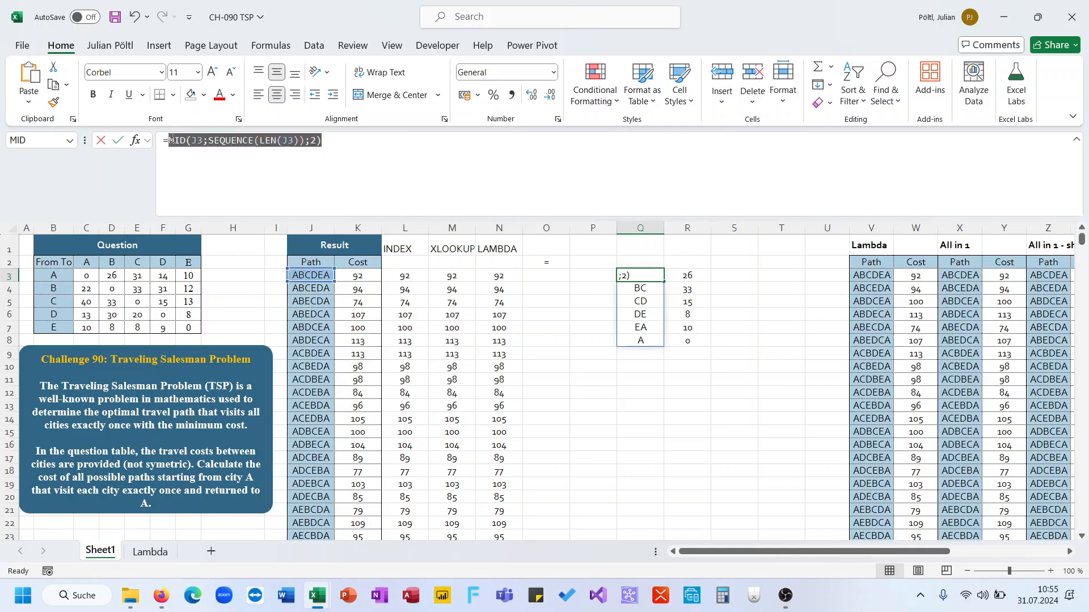
pyautogui.hotkey('ctrl', 'c')
pyautogui.press('Escape')
pyautogui.press('Right')
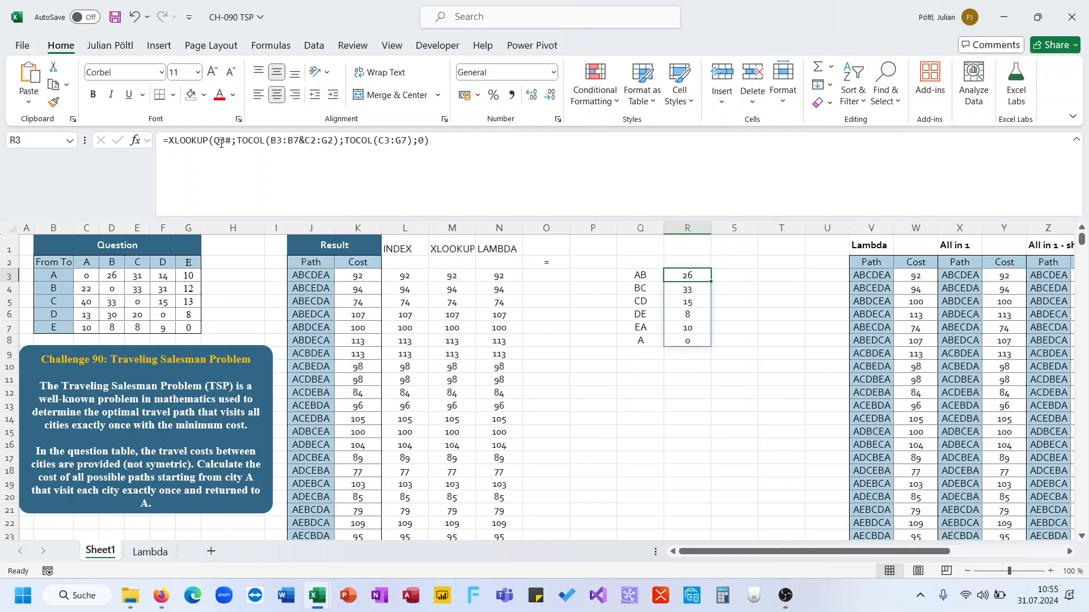
# Step: Replace Q3# in the R3 formula with the copied MID(J3;SEQUENCE(LEN(J3));2) expression
pyautogui.doubleClick(222, 144)
pyautogui.hotkey('ctrl', 'v')
pyautogui.hotkey('ctrl', 'Return')
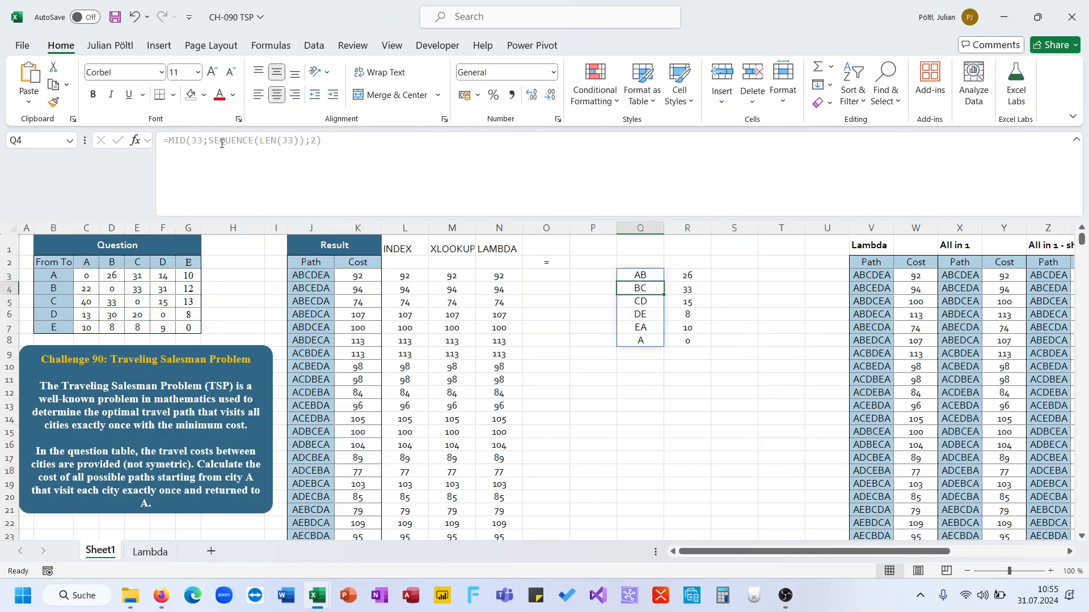
# Step: Clear the pair-splitting helper formula from Q3
pyautogui.hotkey('ctrl', 'Down')
pyautogui.hotkey('ctrl', 'shift', 'Up')
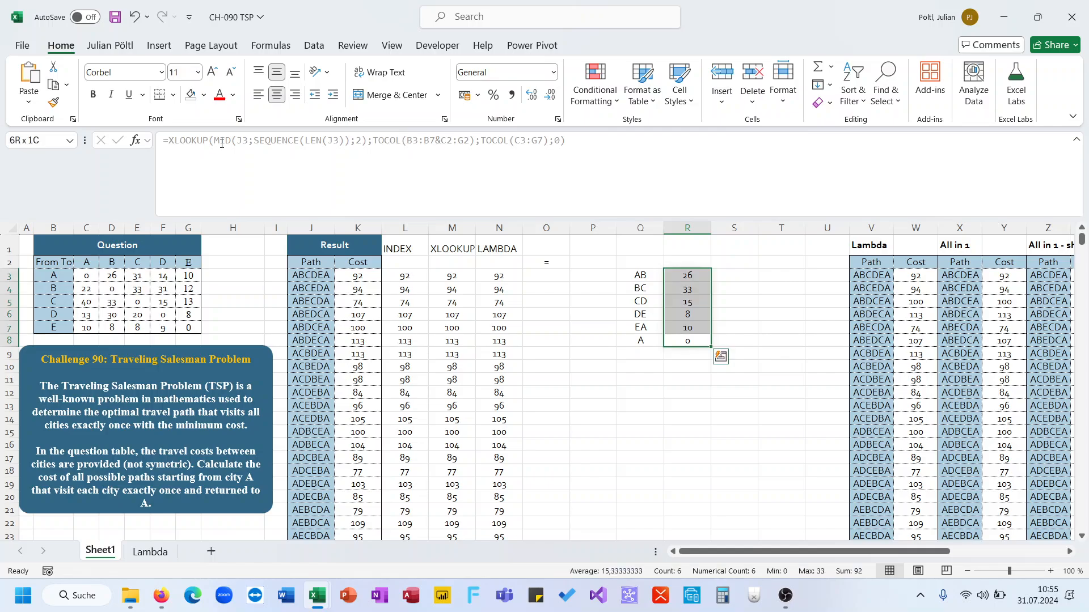
pyautogui.press('Left')
pyautogui.press('Up')
pyautogui.hotkey('ctrl', 'Up')
pyautogui.press('Delete')
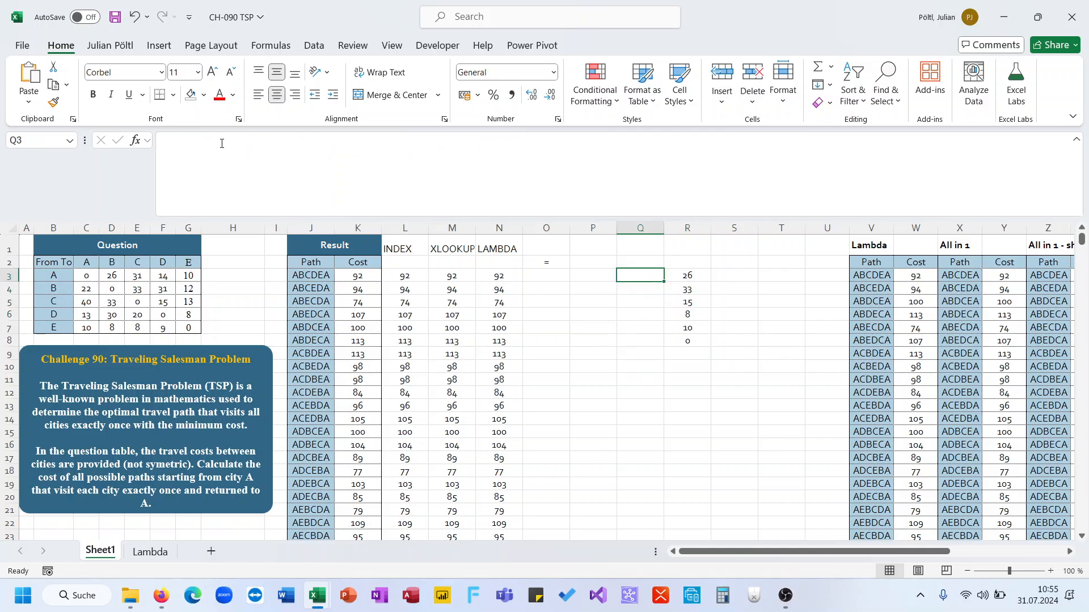
# Step: Move the complete XLOOKUP formula out of R3 and enter it as a formula in O3
pyautogui.click(686, 276)
pyautogui.moveTo(483, 210); pyautogui.dragTo(168, 156)
pyautogui.hotkey('ctrl', 'x')
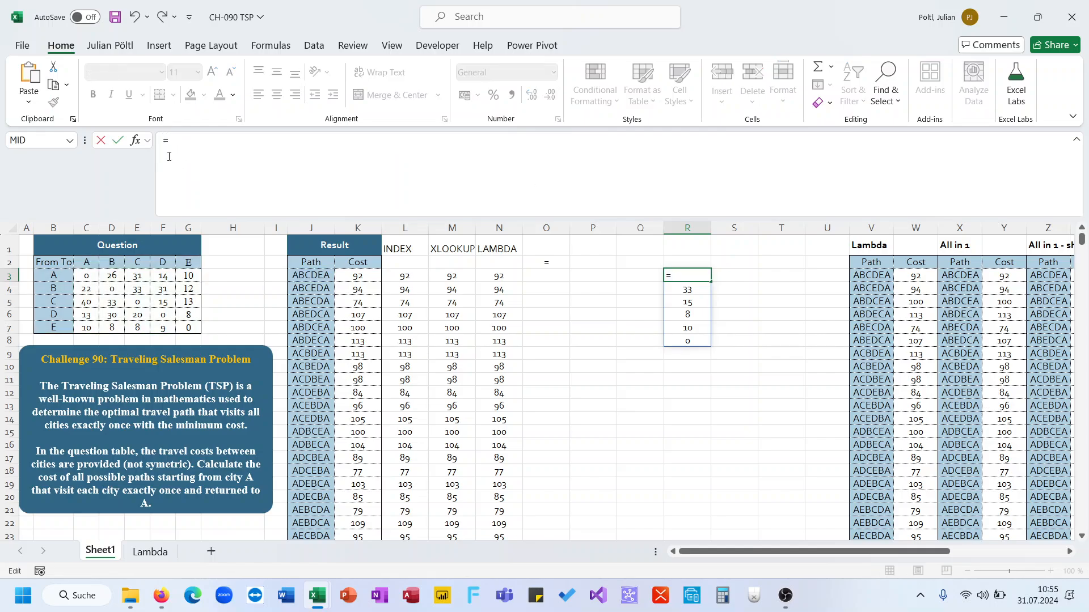
pyautogui.hotkey('ctrl', 'Return')
pyautogui.press('Left')
pyautogui.press('Left')
pyautogui.press('Left')
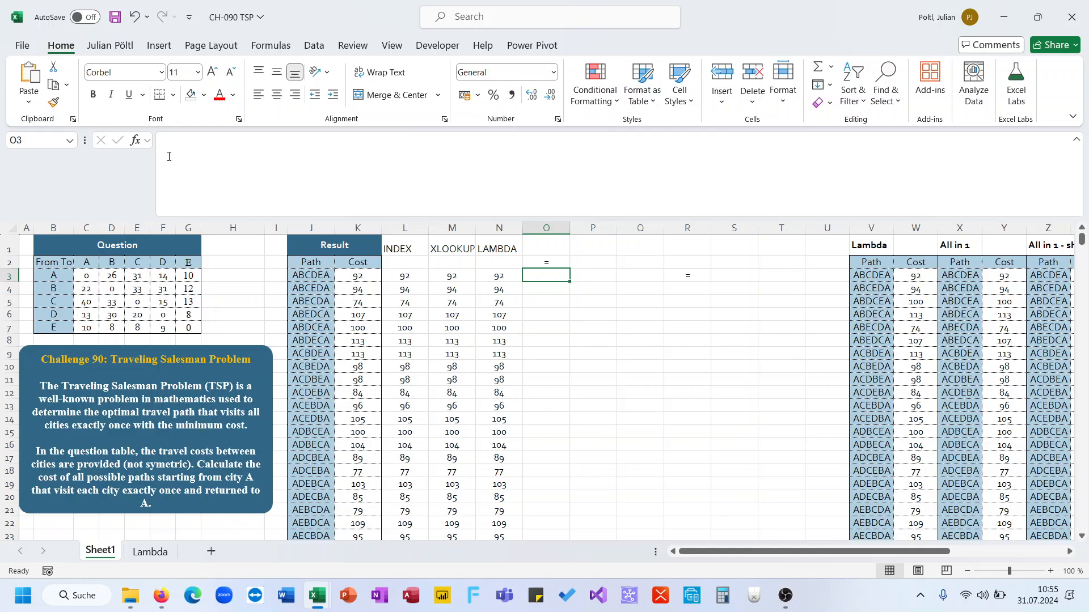
pyautogui.hotkey('ctrl', 'v')
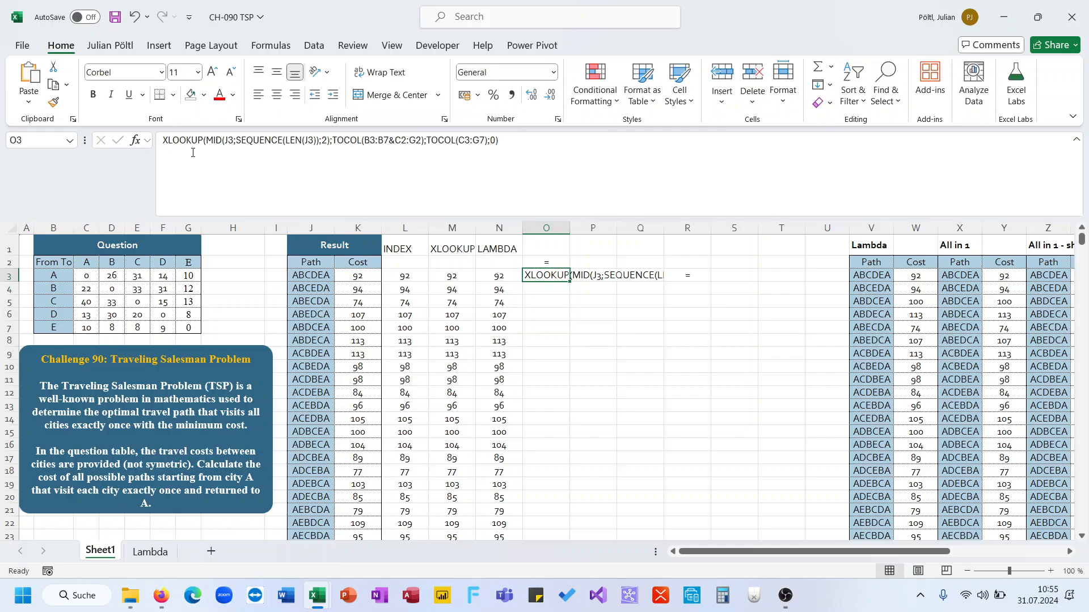
pyautogui.click(163, 142)
pyautogui.write('=')
pyautogui.hotkey('ctrl', 'Return')
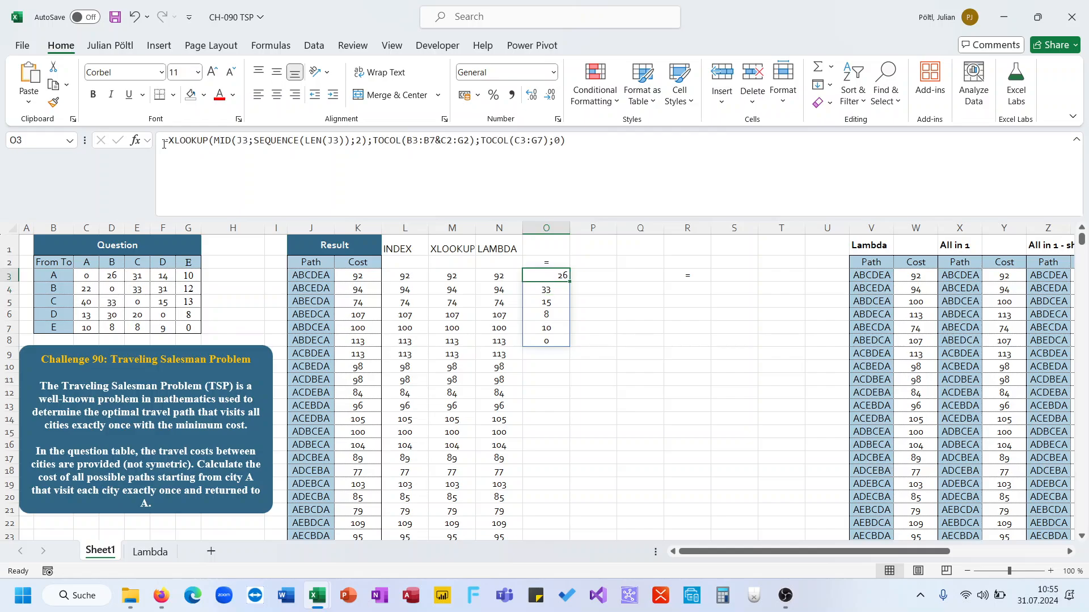
# Step: Wrap the O3 formula in MAP over J3:J26 with LAMBDA parameter P, replacing both J3 references with P
pyautogui.click(168, 142)
pyautogui.write('MAP(')
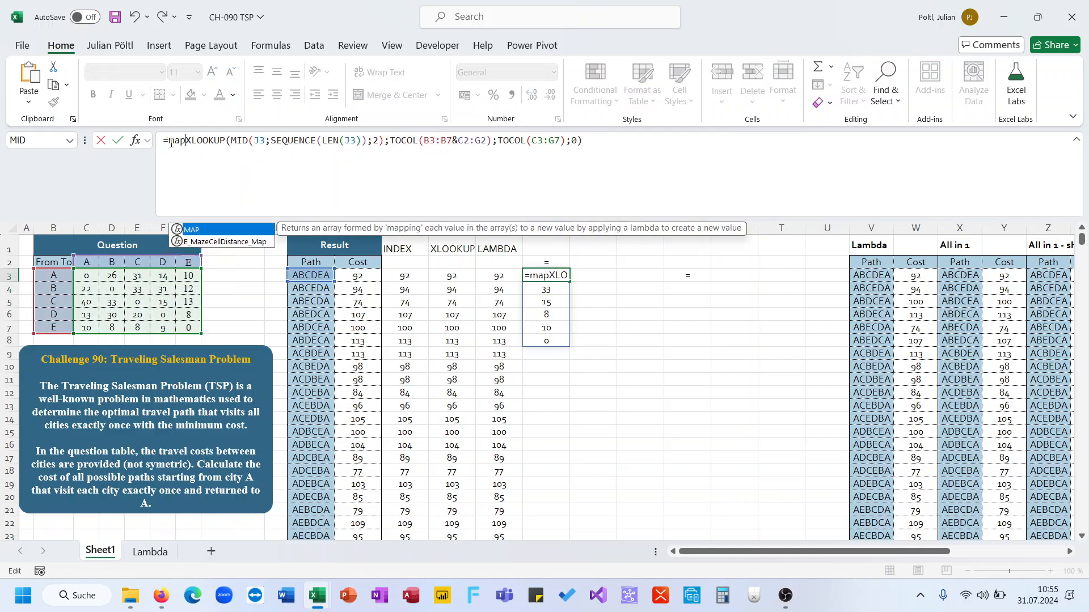
pyautogui.click(313, 275)
pyautogui.hotkey('ctrl', 'shift', 'Down')
pyautogui.write(';Lam')
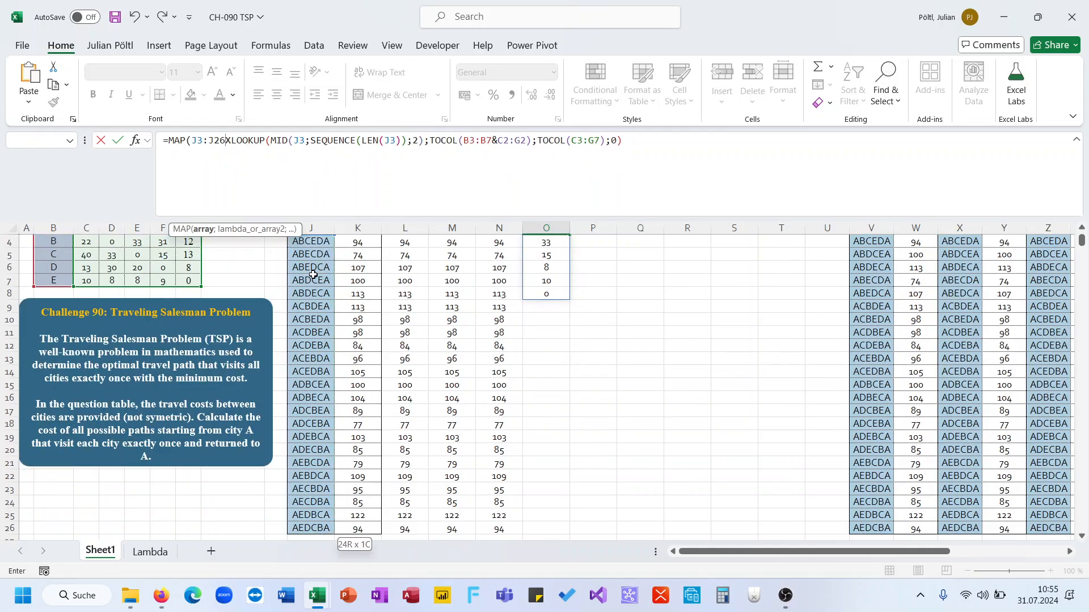
pyautogui.press('Tab')
pyautogui.write('P;')
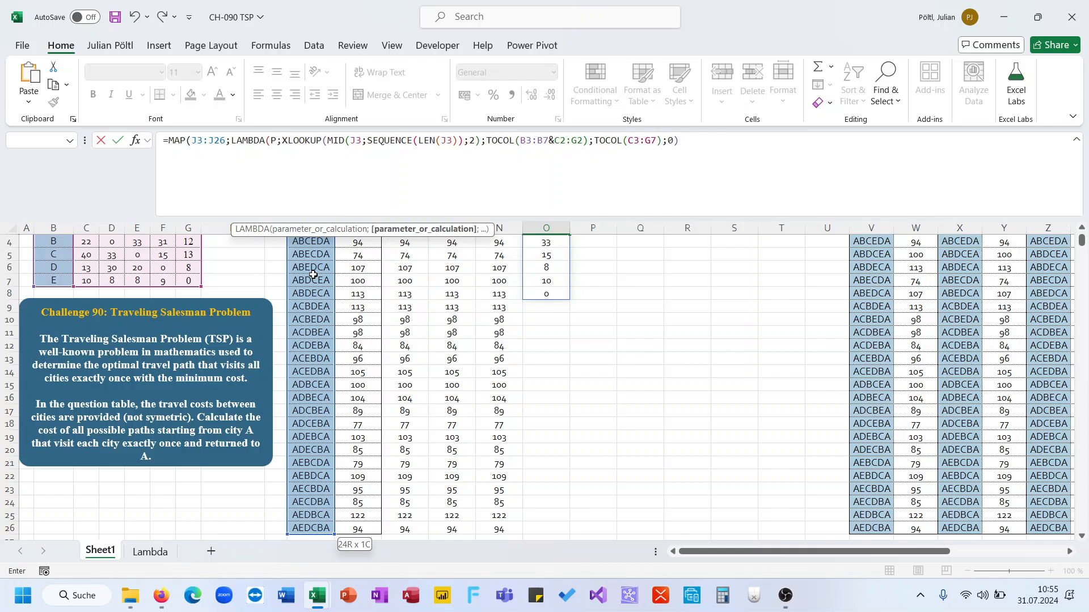
pyautogui.doubleClick(355, 141)
pyautogui.write('p')
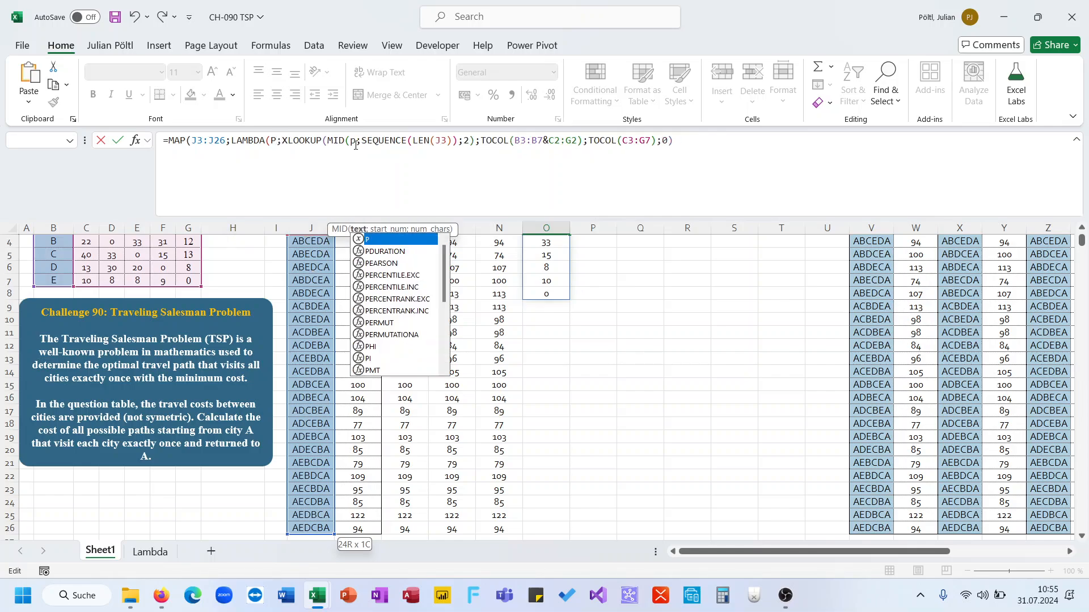
pyautogui.doubleClick(442, 141)
pyautogui.write('p')
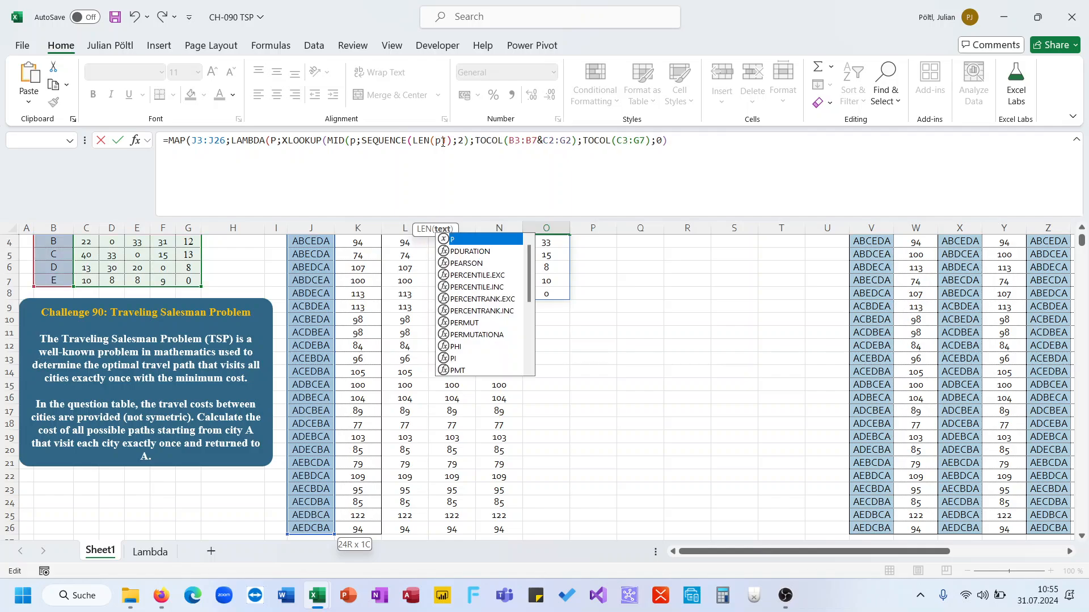
pyautogui.click(681, 142)
pyautogui.write('))')
pyautogui.press('Return')
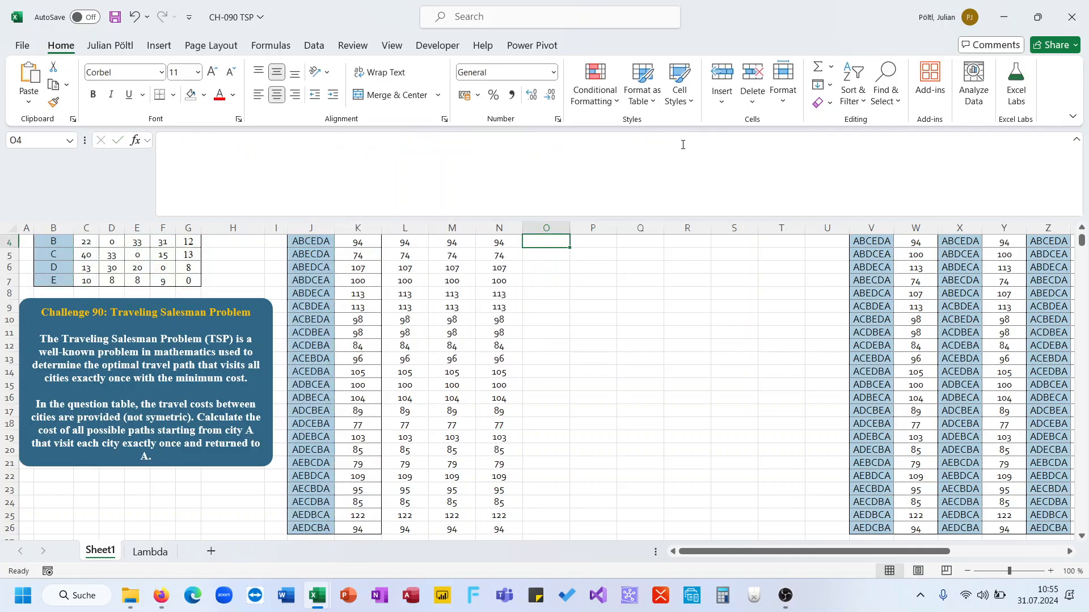
pyautogui.click(683, 144)
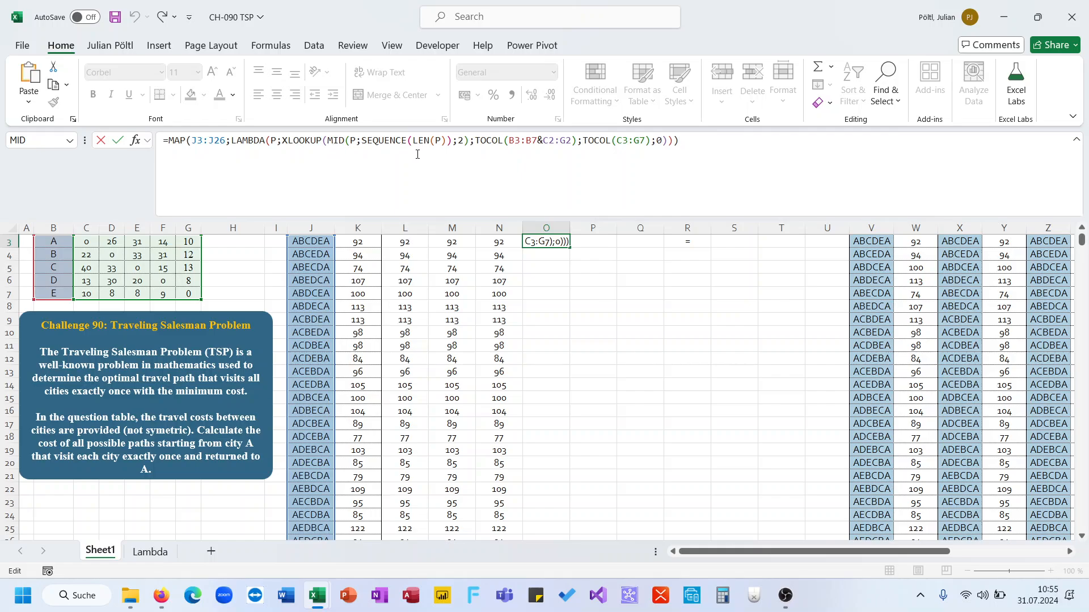
pyautogui.click(282, 140)
pyautogui.write('<')
pyautogui.press('Escape')
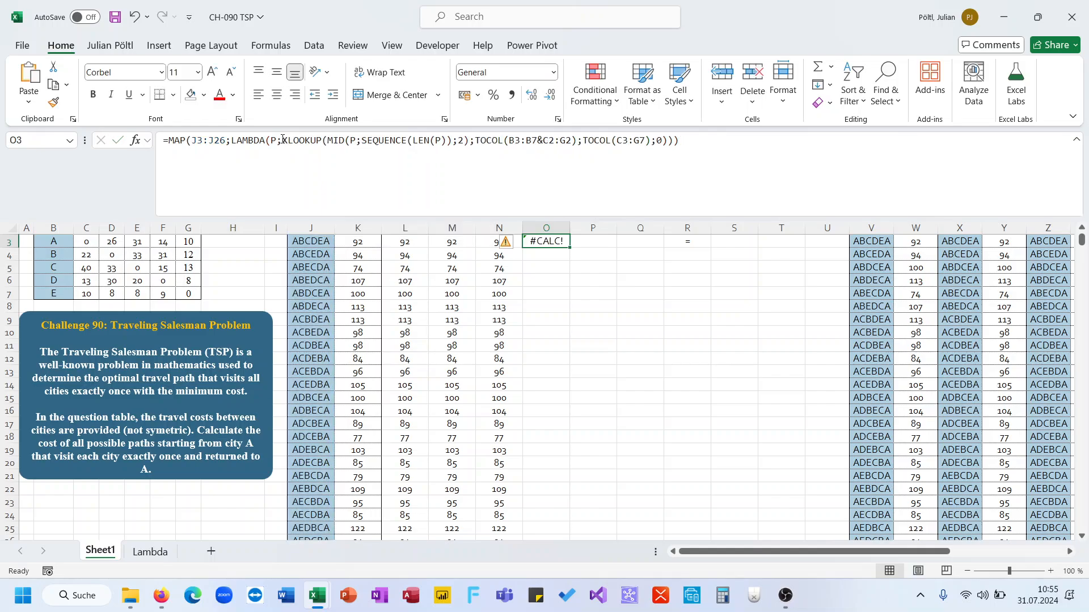
# Step: Insert LET into the O3 lambda, defining SP as the MID(P;SEQUENCE(LEN(P));2) pair split
pyautogui.click(282, 140)
pyautogui.write('L')
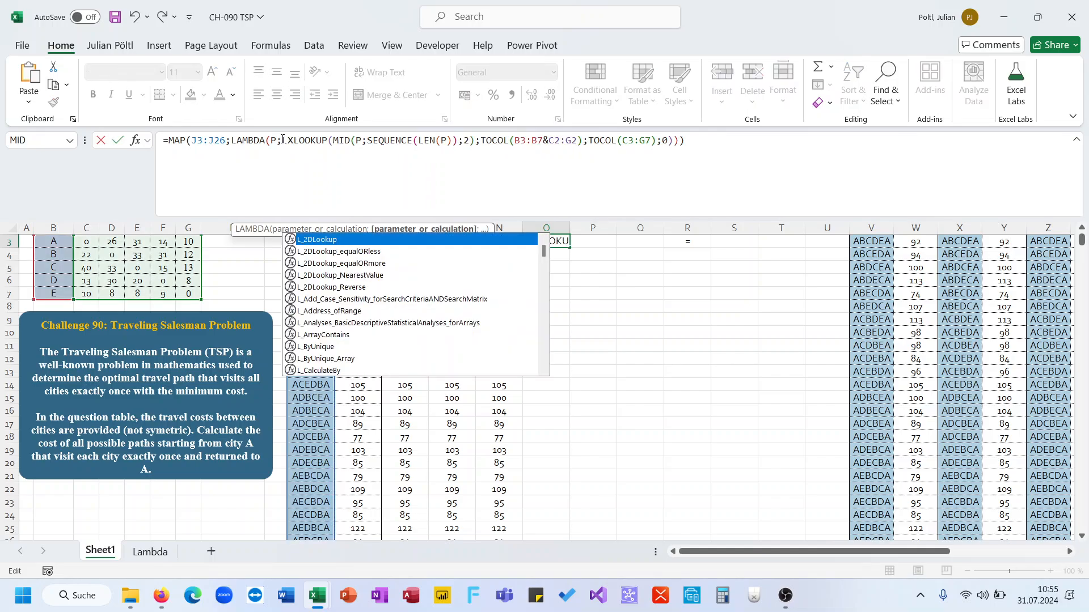
pyautogui.write('et(')
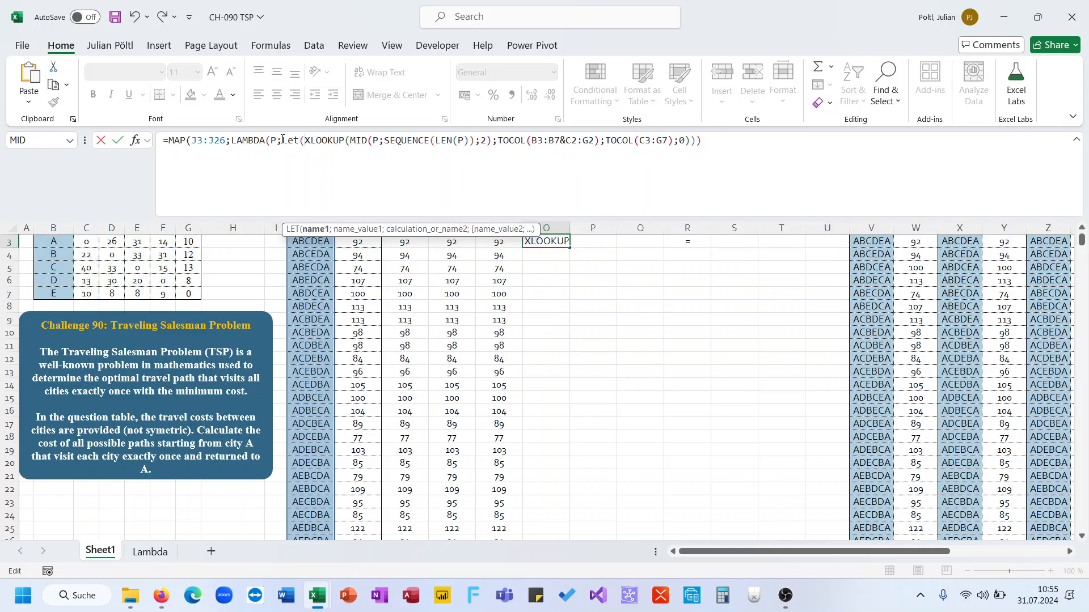
pyautogui.write('SP;')
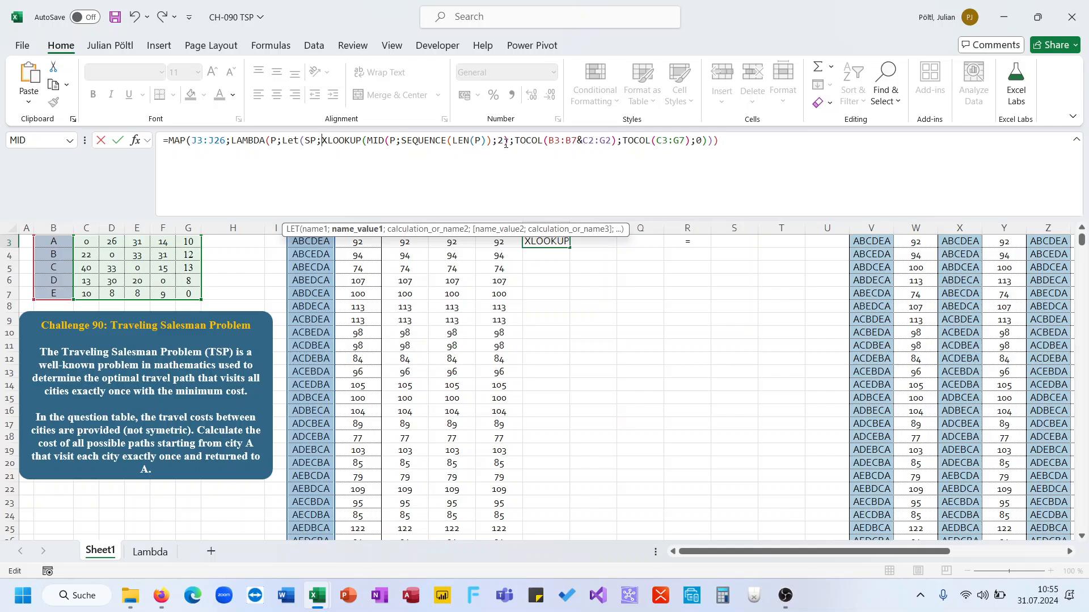
pyautogui.moveTo(509, 142); pyautogui.dragTo(367, 141)
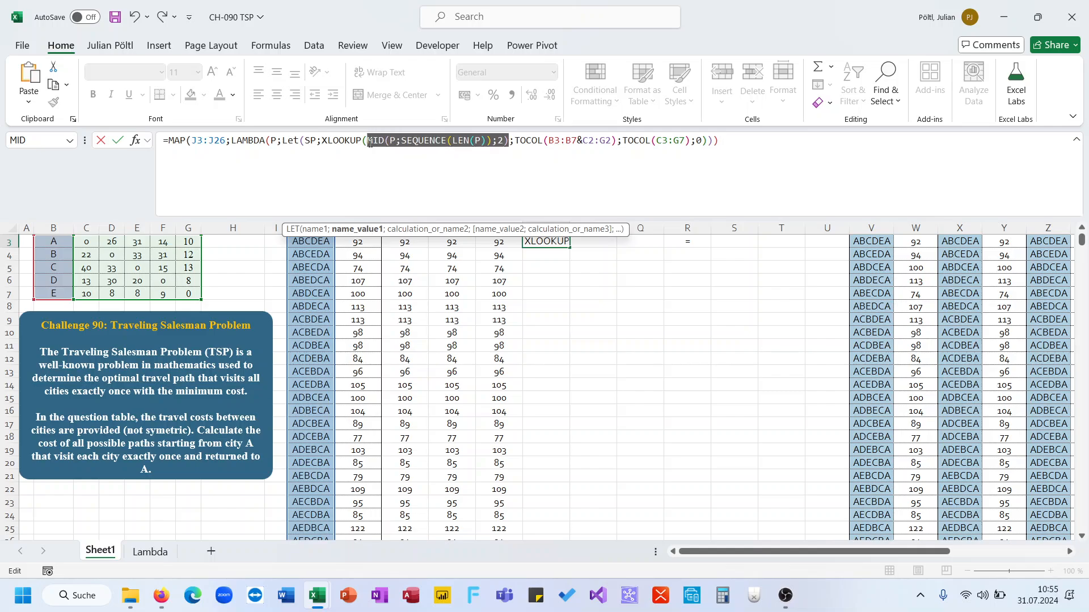
pyautogui.hotkey('ctrl', 'x')
pyautogui.click(325, 143)
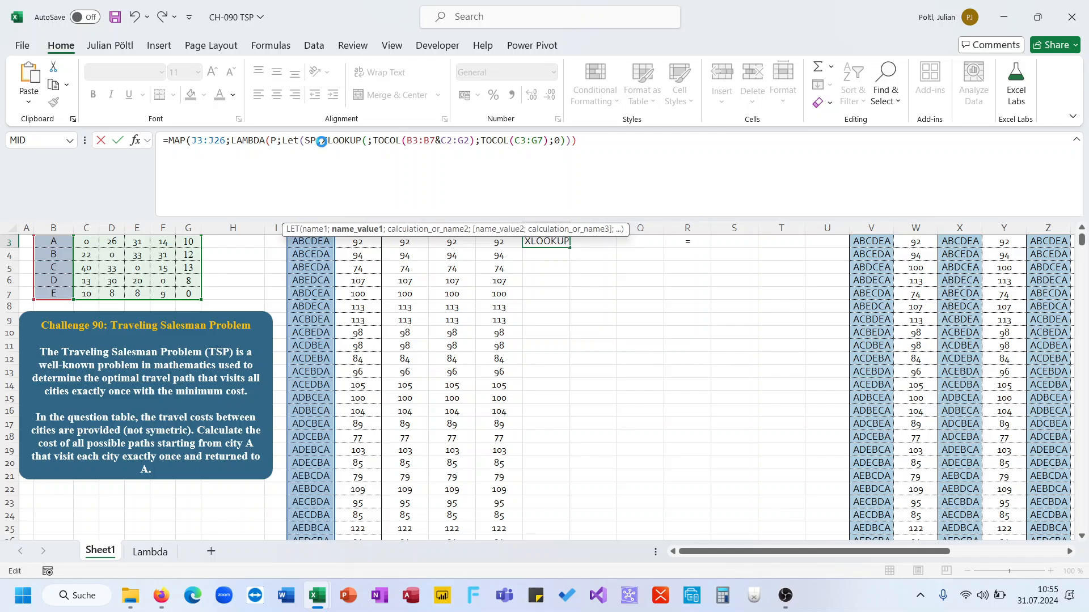
pyautogui.hotkey('ctrl', 'v')
# Step: Add MAP(SP;LAMBDA(A; around the XLOOKUP, using A as its lookup value, and close the O3 formula
pyautogui.write(';MAP(SP')
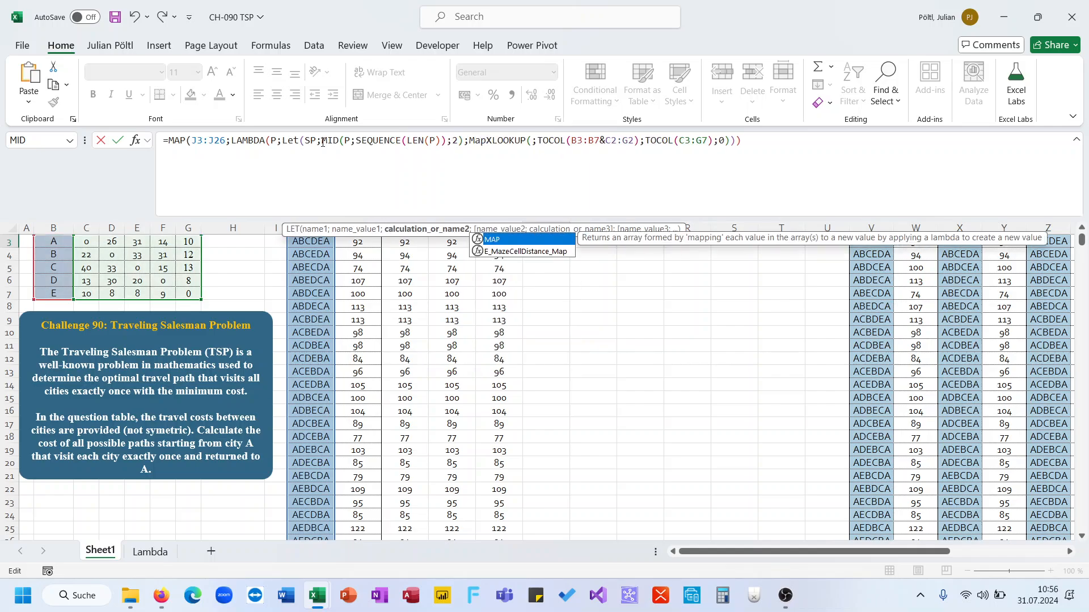
pyautogui.write(';L')
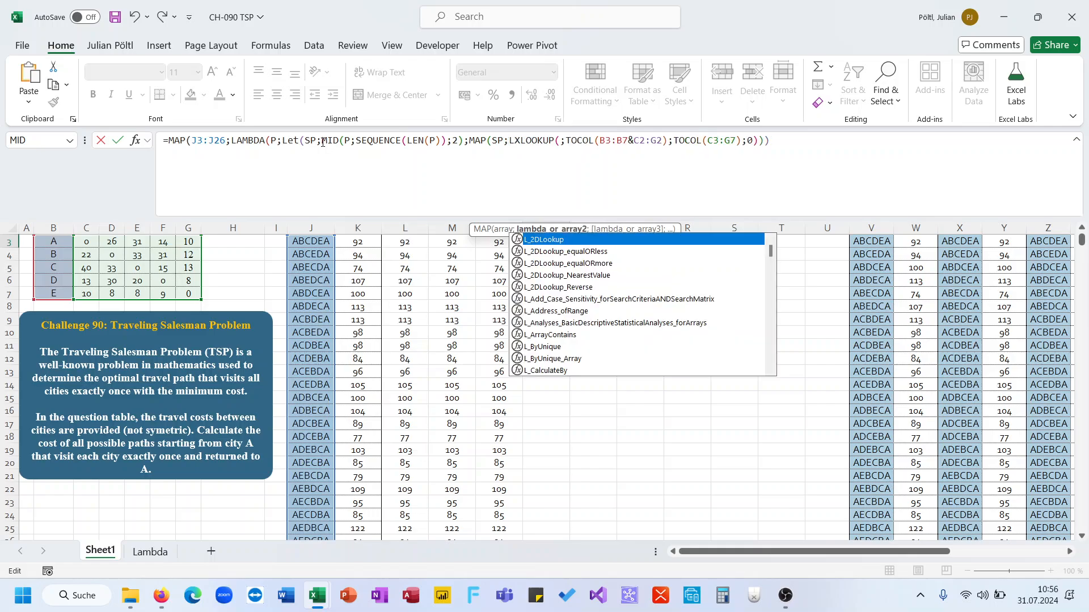
pyautogui.write('AMBDA(A;')
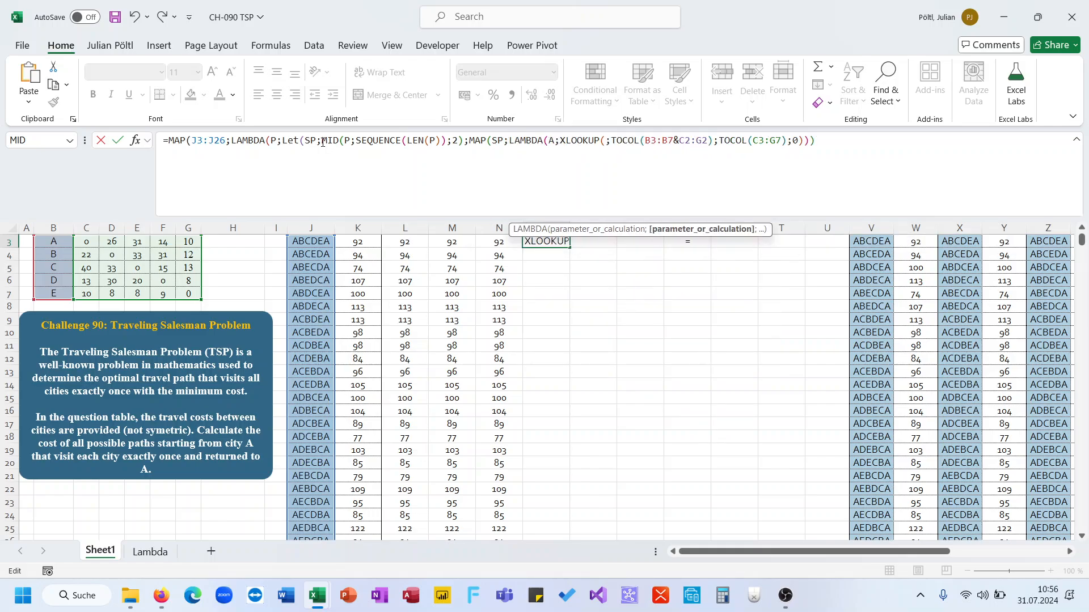
pyautogui.click(605, 141)
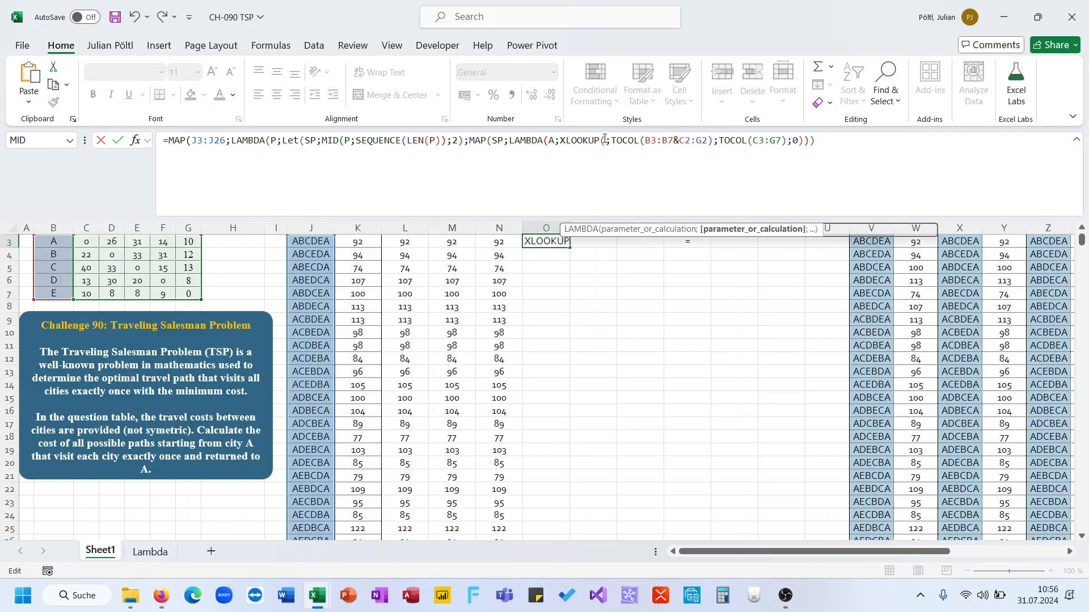
pyautogui.write('A')
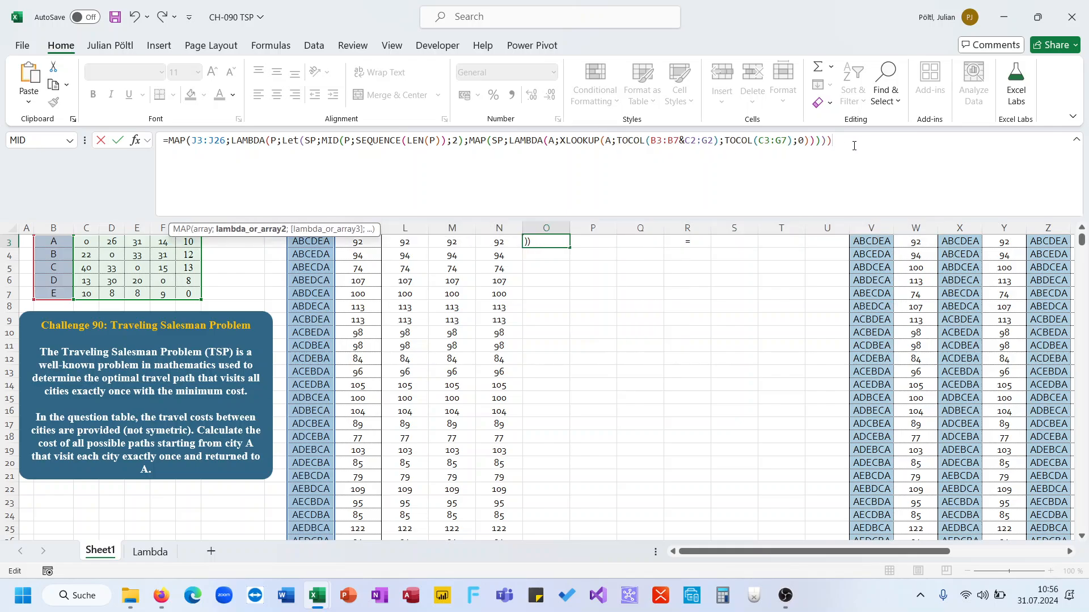
pyautogui.press('Return')
# Step: Undo the O3 formula edits and the move of the formula out of R3
pyautogui.press('Up')
pyautogui.click(854, 146)
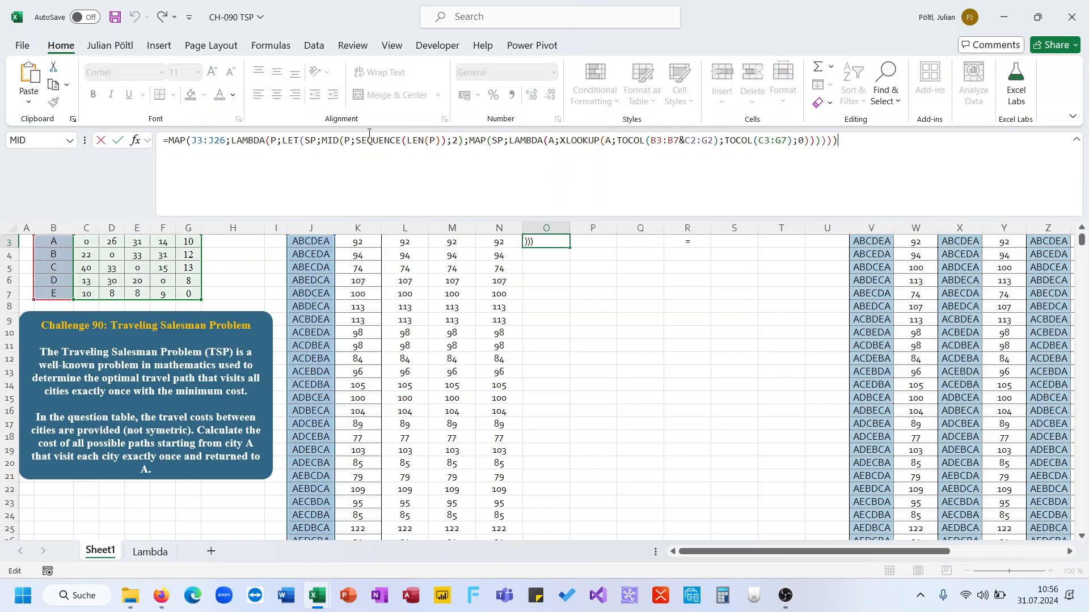
pyautogui.scroll(1, 511, 251)
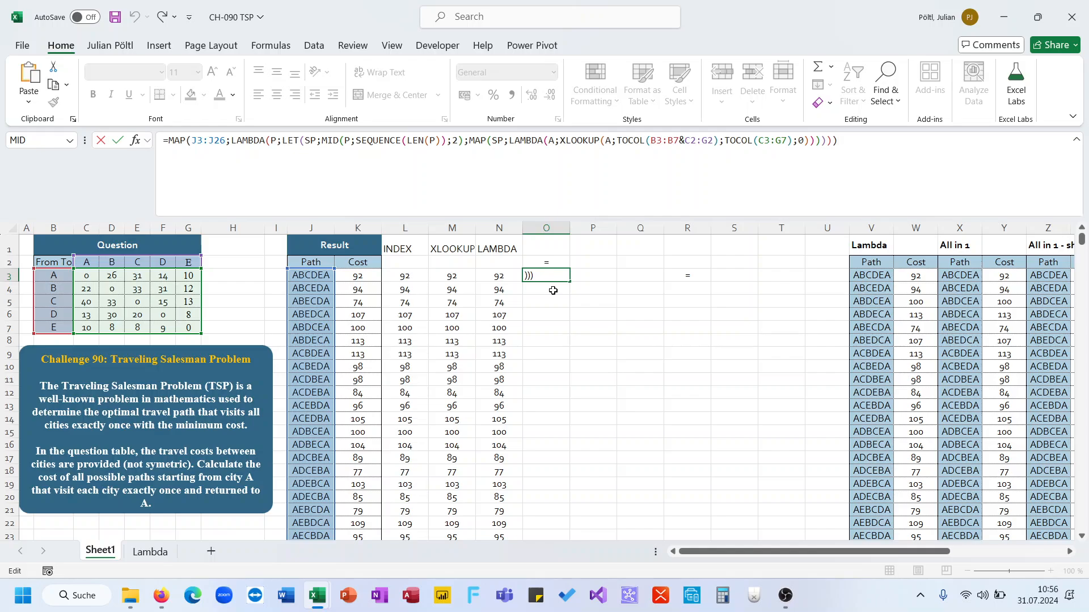
pyautogui.press('Escape')
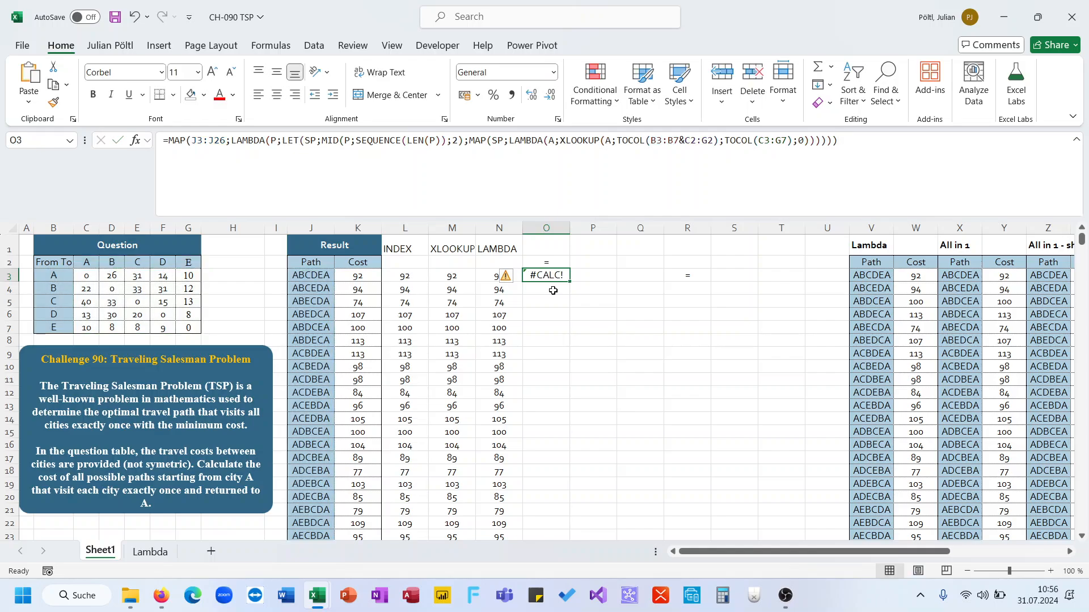
pyautogui.hotkey('ctrl', 'z')
pyautogui.hotkey('ctrl', 'z')
pyautogui.hotkey('ctrl', 'z')
pyautogui.hotkey('ctrl', 'z')
pyautogui.hotkey('ctrl', 'z')
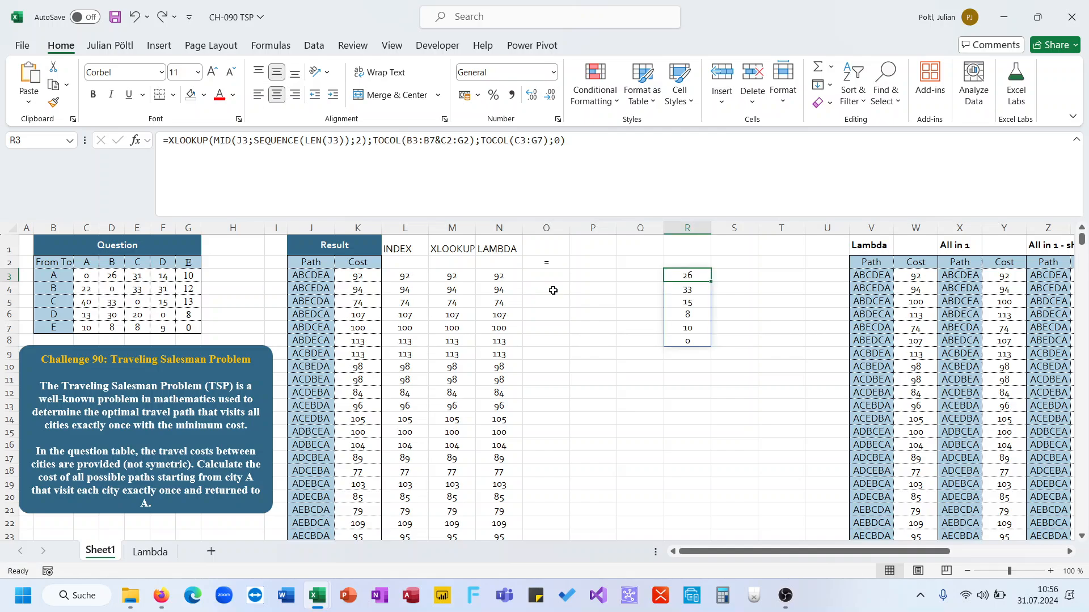
# Step: Undo the Q3 deletion and the MID substitution in the R3 formula
pyautogui.click(237, 140)
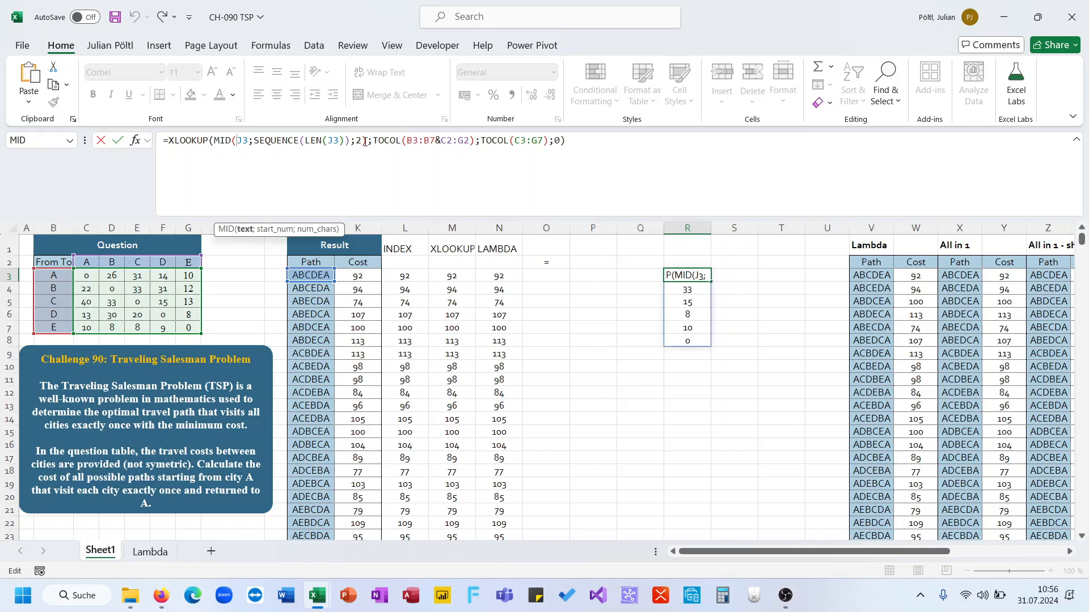
pyautogui.press('Escape')
pyautogui.hotkey('ctrl', 'z')
pyautogui.hotkey('ctrl', 'z')
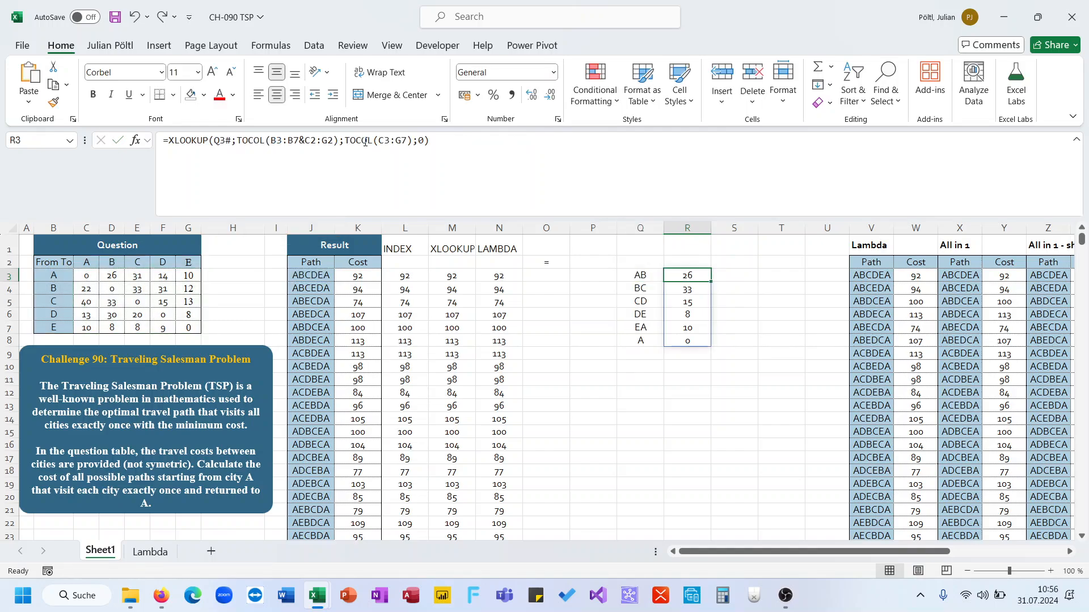
# Step: Cut the MID(J3;SEQUENCE(LEN(J3));2) pair-split formula out of Q3
pyautogui.click(617, 172)
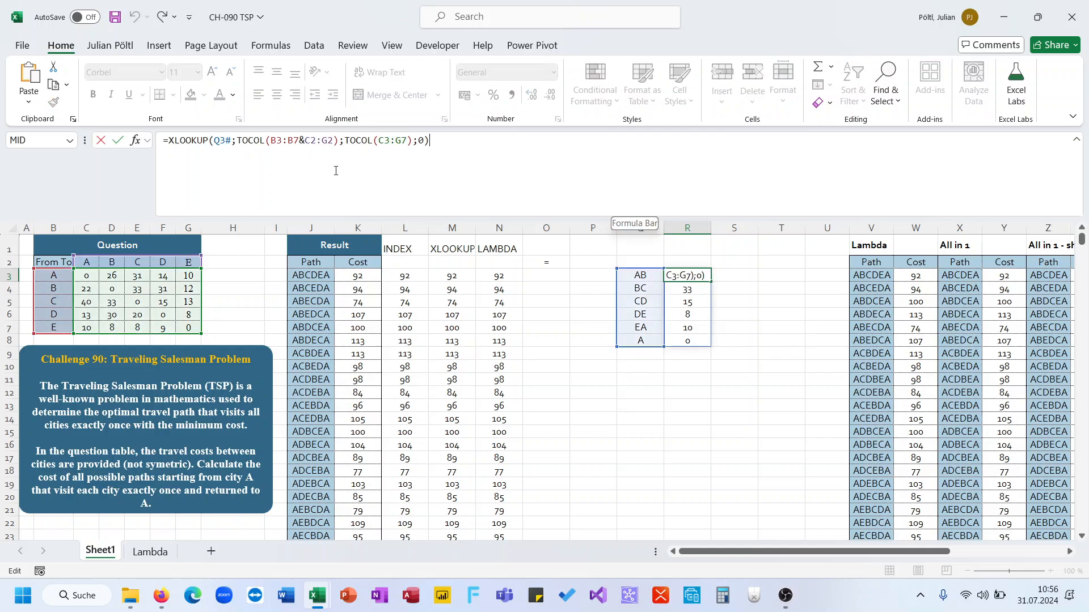
pyautogui.press('Escape')
pyautogui.click(620, 275)
pyautogui.moveTo(322, 141); pyautogui.dragTo(173, 155)
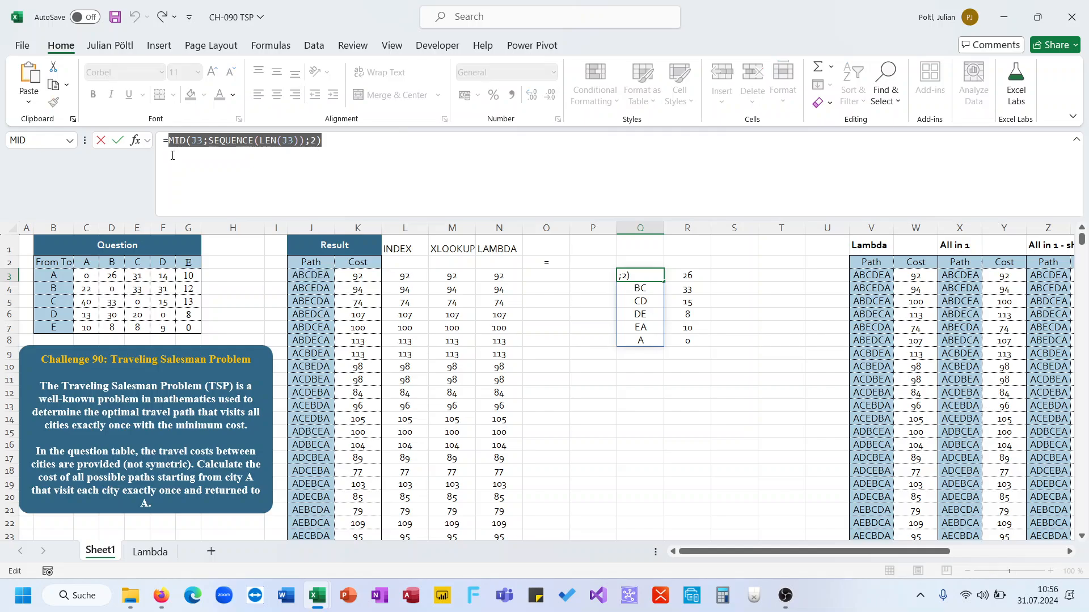
pyautogui.hotkey('ctrl', 'x')
pyautogui.press('Tab')
# Step: Wrap the R3 XLOOKUP in MAP over the pasted MID pair split with LAMBDA(A;, using A as lookup value
pyautogui.click(172, 154)
pyautogui.write('Map(XLOOKUP(Q3#;TOCOL(B3:B7&C2:G2);TOCOL(C3:G7);0')
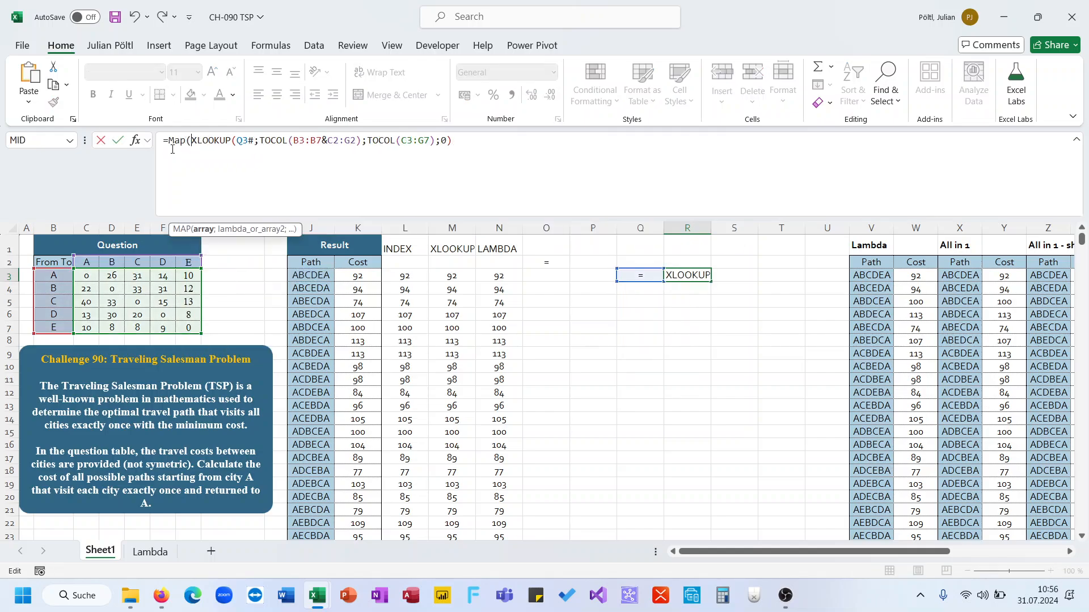
pyautogui.hotkey('ctrl', 'v')
pyautogui.write('M')
pyautogui.press('BackSpace')
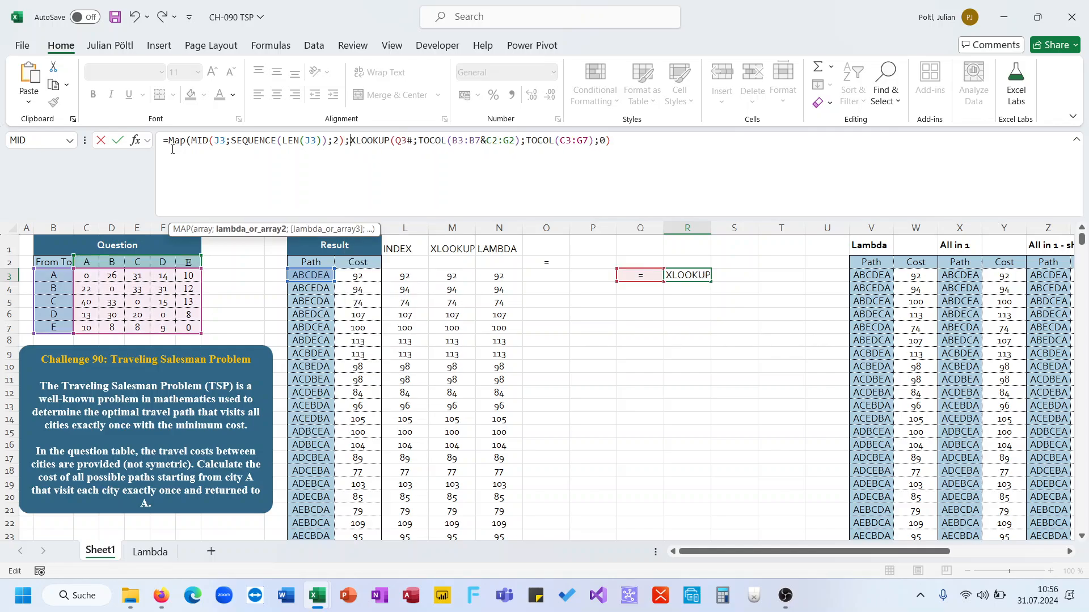
pyautogui.write(';LAMBDA(A;')
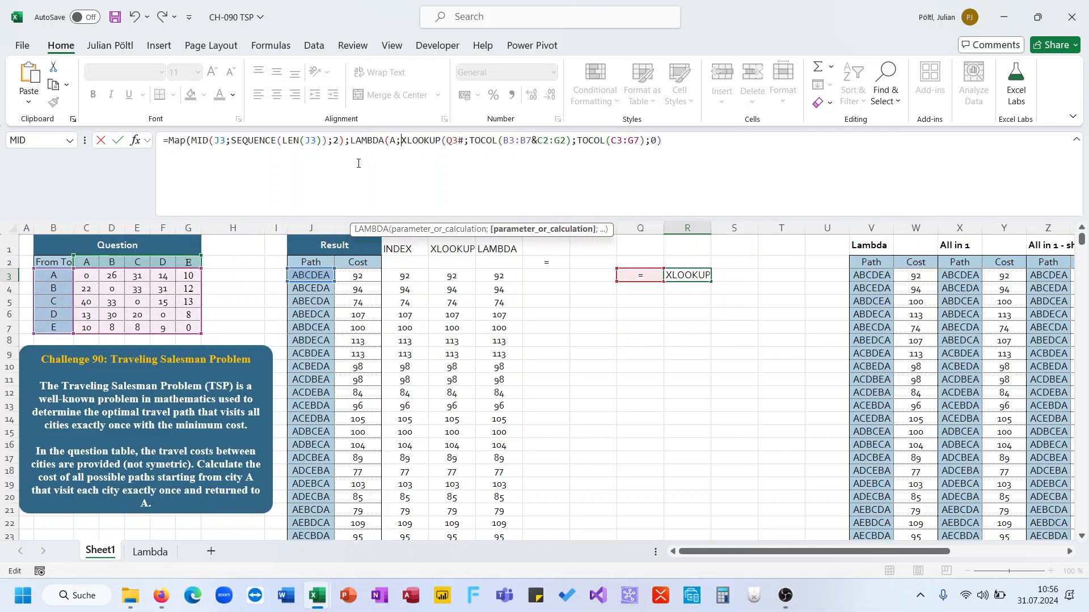
pyautogui.click(463, 142)
pyautogui.press('BackSpace')
pyautogui.press('BackSpace')
pyautogui.press('BackSpace')
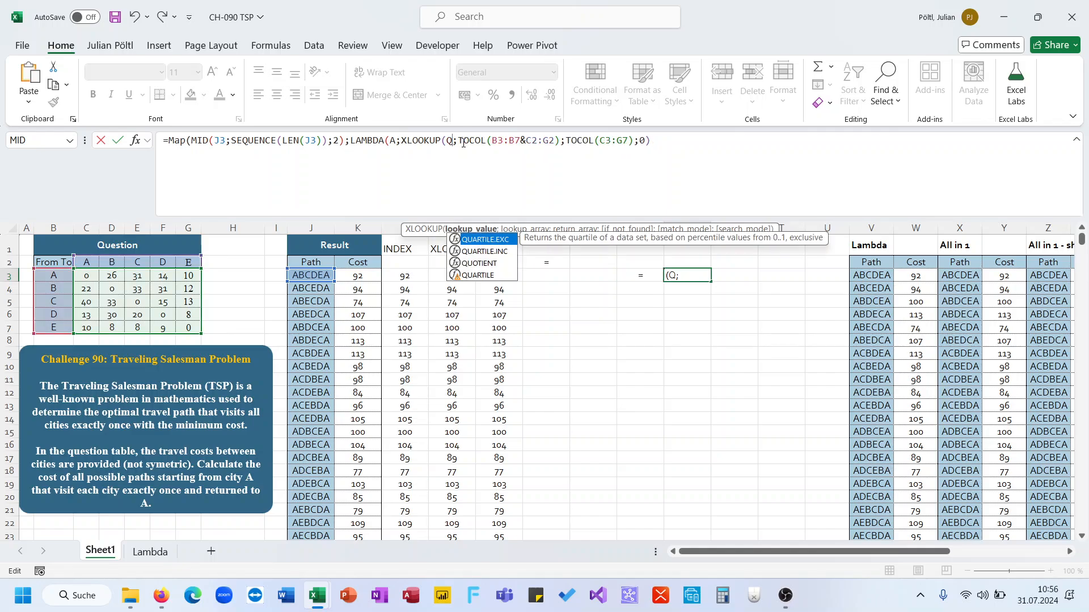
pyautogui.write('A')
pyautogui.click(668, 159)
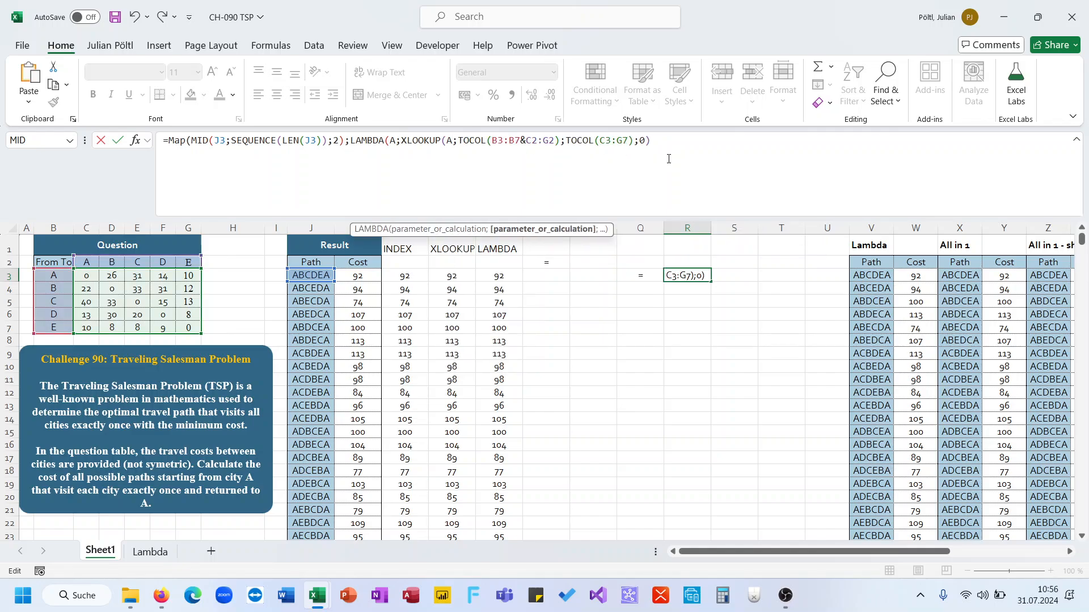
pyautogui.write('))')
pyautogui.press('Return')
# Step: Copy the R3 MAP formula and paste it into O3
pyautogui.press('Up')
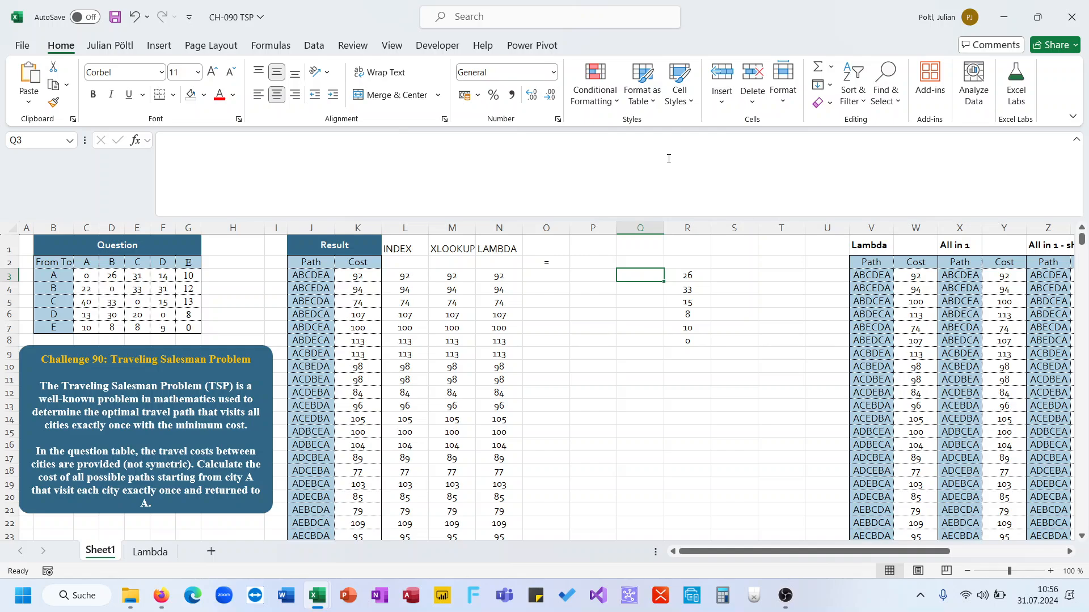
pyautogui.press('Right')
pyautogui.moveTo(662, 140); pyautogui.dragTo(209, 125)
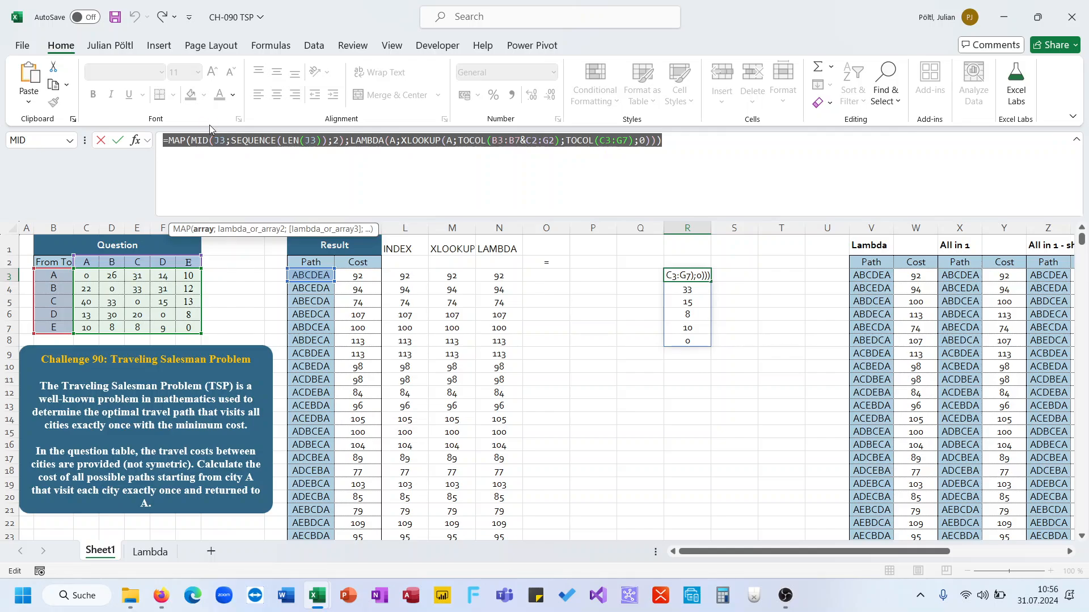
pyautogui.hotkey('ctrl', 'c')
pyautogui.hotkey('ctrl', 'c')
pyautogui.press('Escape')
pyautogui.click(575, 272)
pyautogui.click(553, 260)
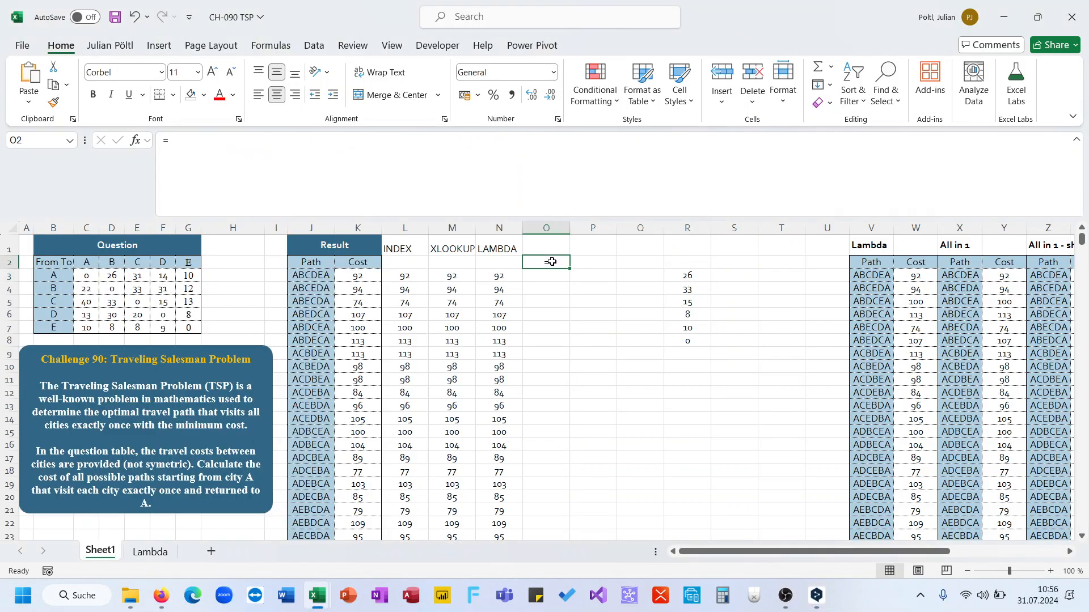
pyautogui.press('Down')
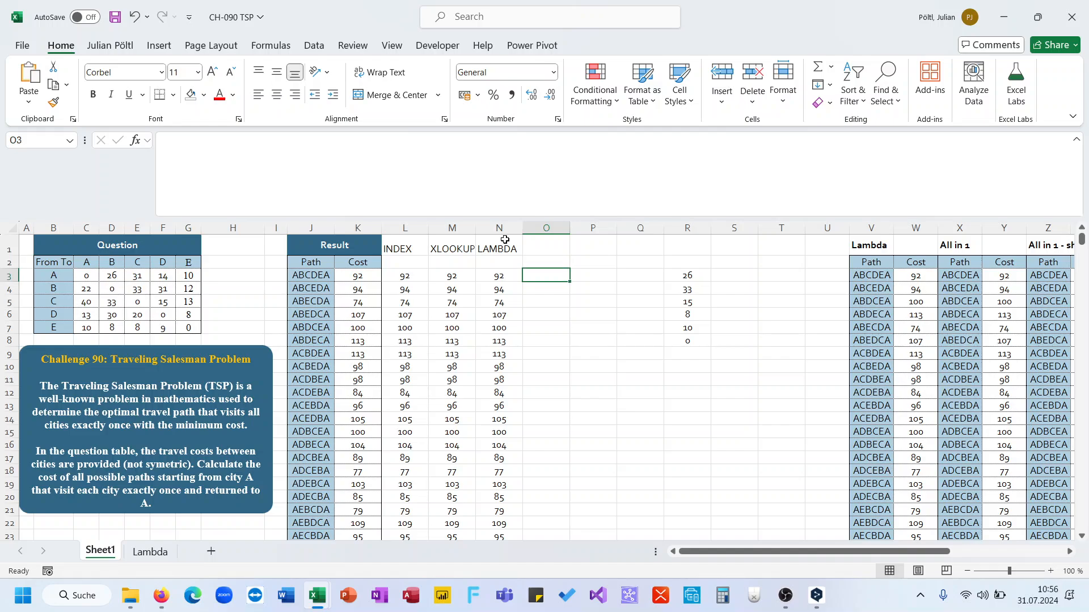
pyautogui.click(444, 163)
pyautogui.hotkey('ctrl', 'v')
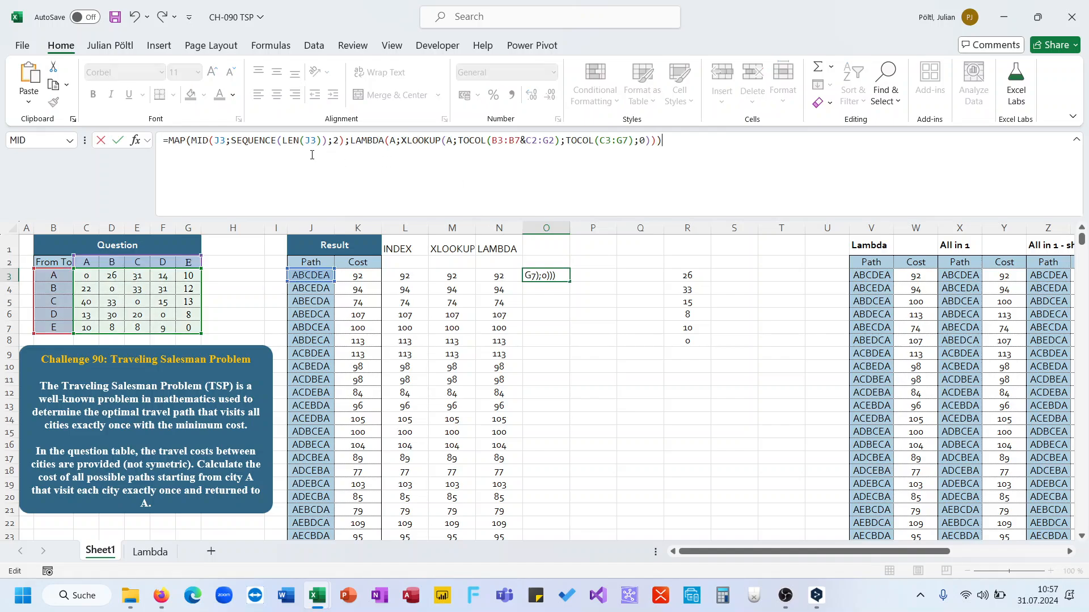
# Step: Wrap the O3 formula in MAP(J3:J26;LAMBDA(P;, replacing J3 inside MID and LEN with P
pyautogui.click(169, 141)
pyautogui.write('Map(')
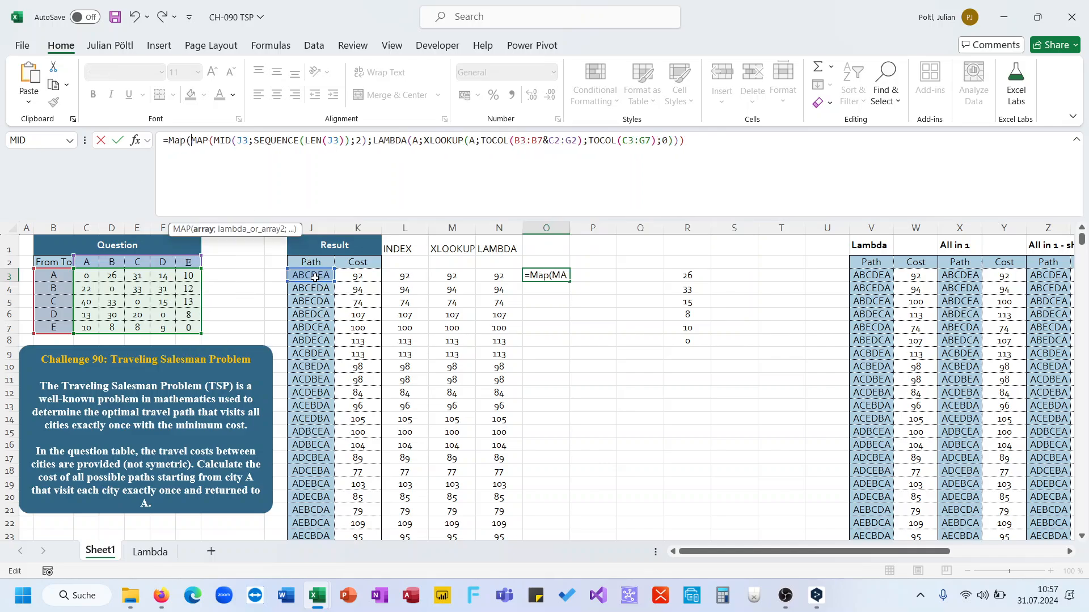
pyautogui.click(316, 275)
pyautogui.hotkey('ctrl', 'shift', 'Down')
pyautogui.write(';LAMBDA(A;')
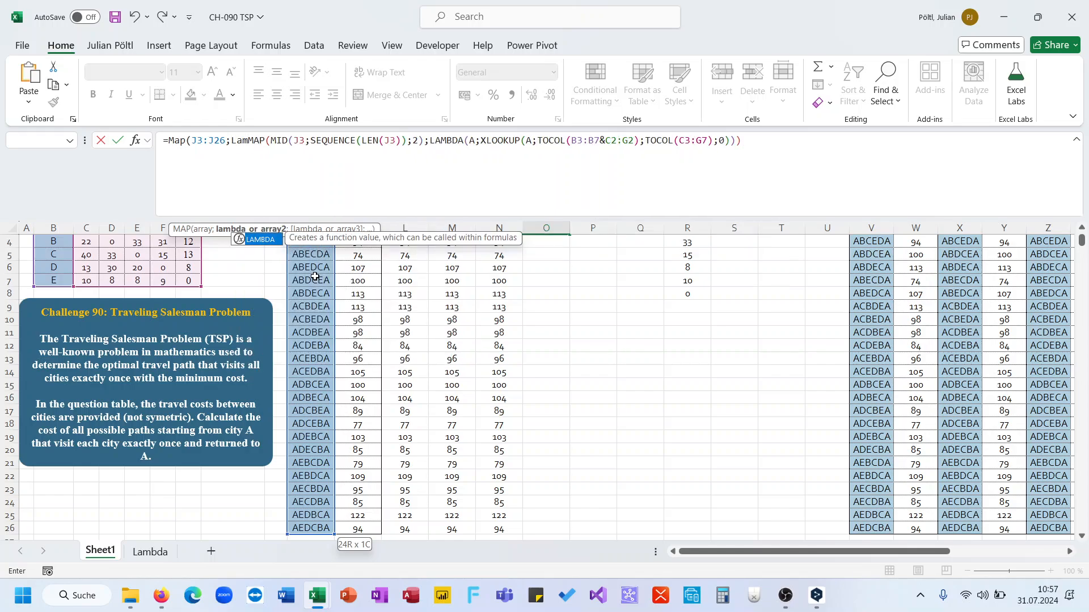
pyautogui.doubleClick(333, 148)
pyautogui.write('A')
pyautogui.doubleClick(419, 143)
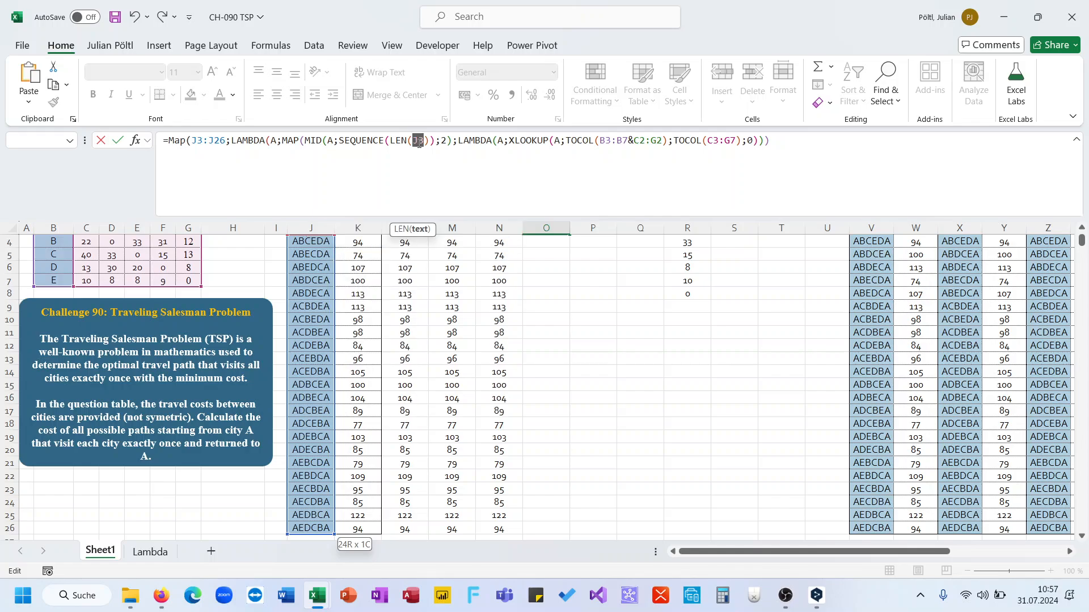
pyautogui.write('A')
pyautogui.press('BackSpace')
pyautogui.write('P')
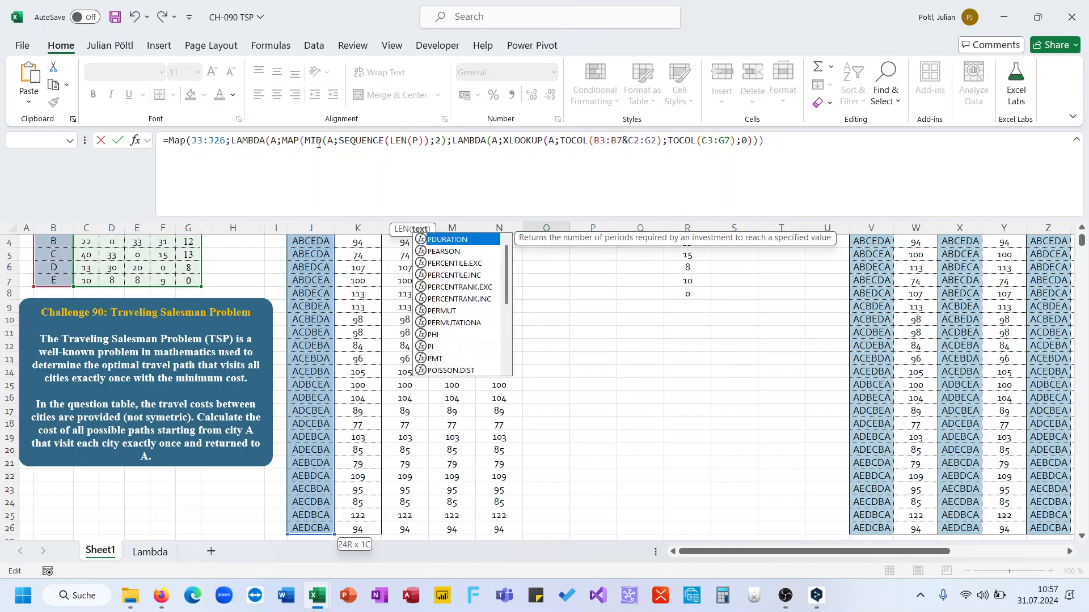
pyautogui.doubleClick(334, 142)
pyautogui.write('P')
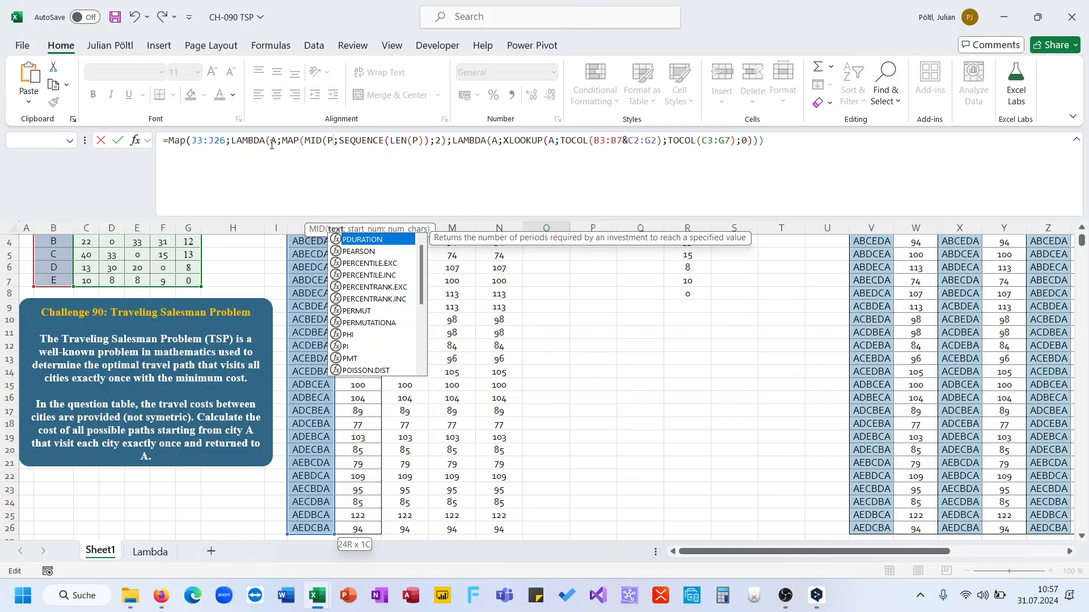
pyautogui.doubleClick(273, 142)
pyautogui.write('P')
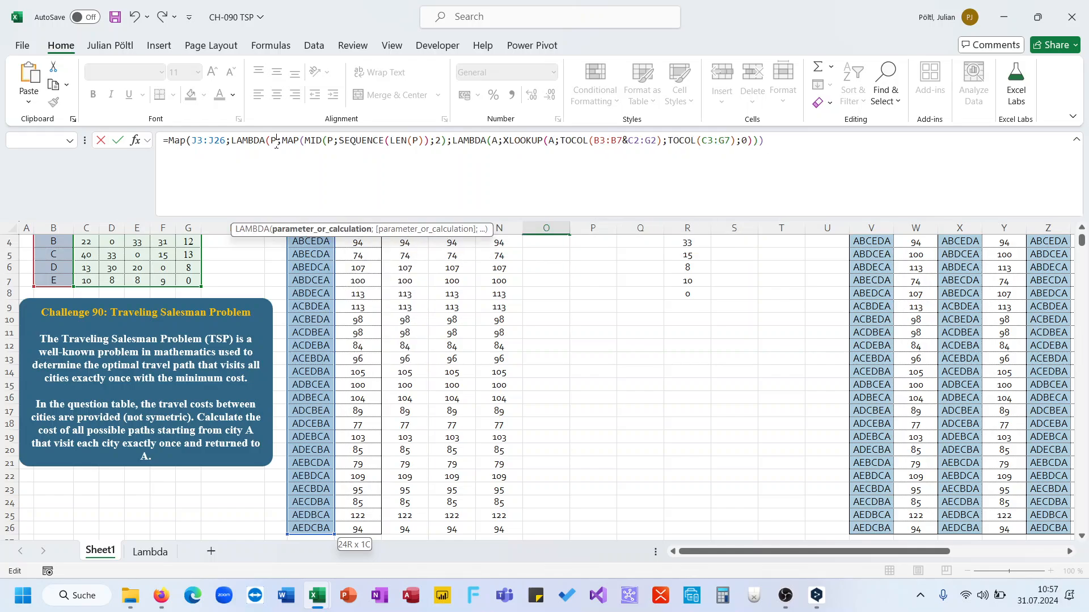
pyautogui.write('))')
pyautogui.press('Return')
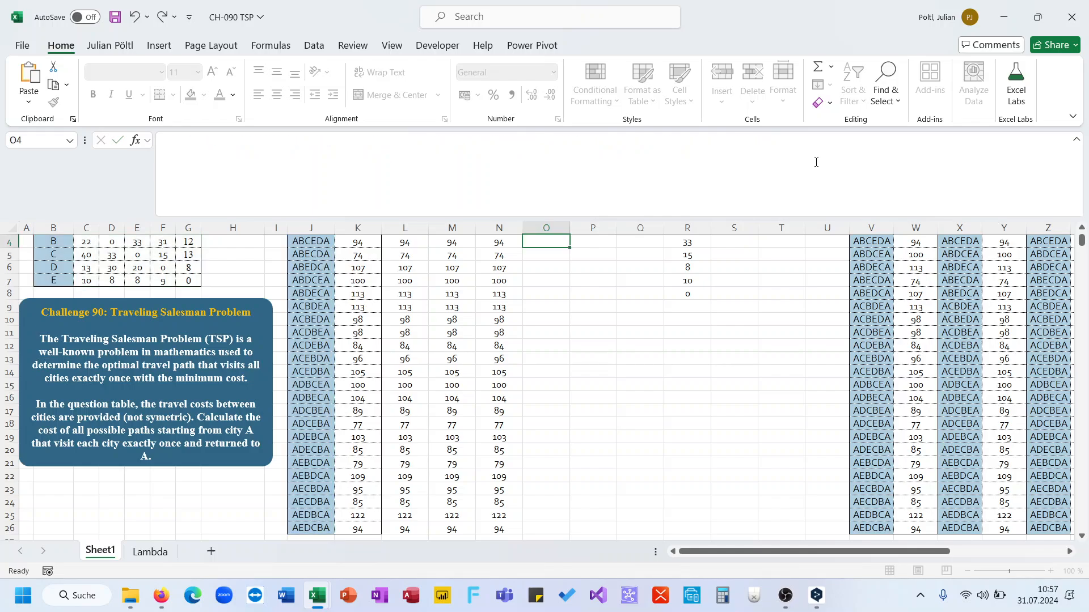
# Step: Review the nested O3 formula and delete it
pyautogui.click(816, 162)
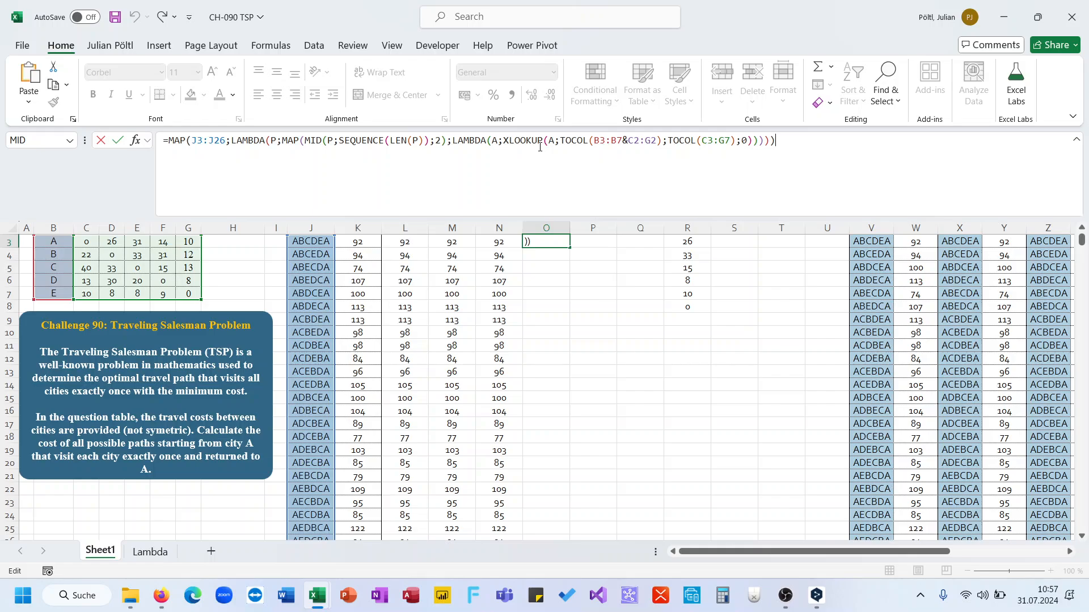
pyautogui.click(498, 143)
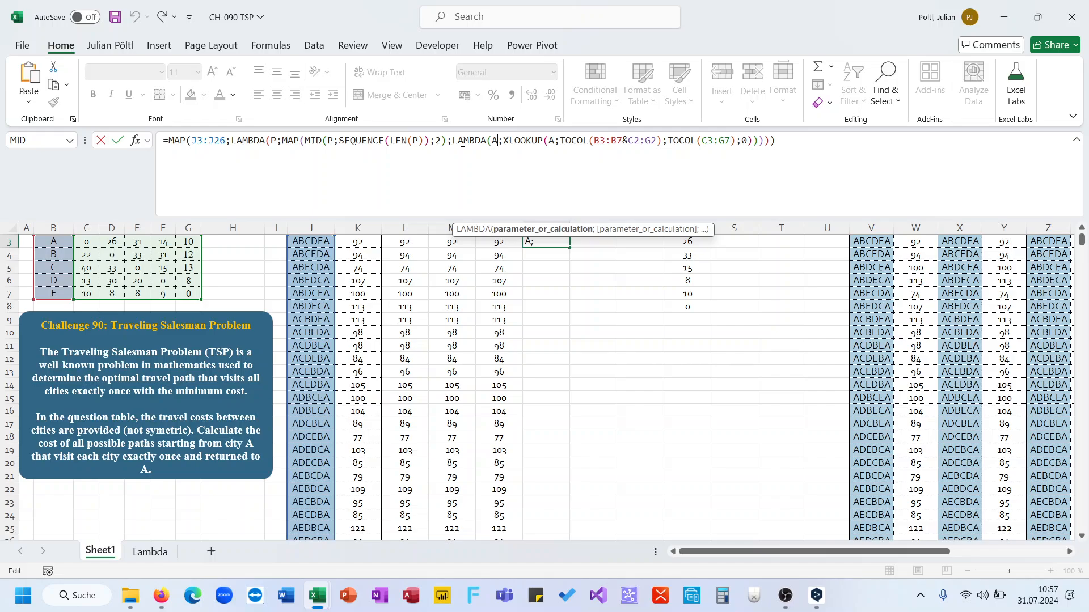
pyautogui.hotkey('ctrl', 'Return')
pyautogui.press('Delete')
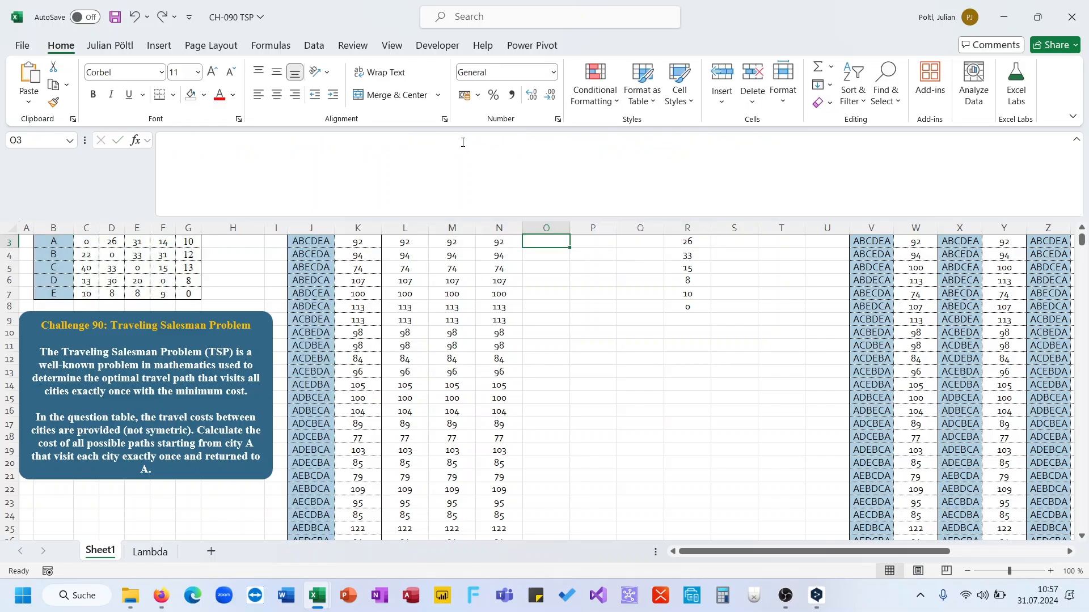
pyautogui.scroll(1, 736, 263)
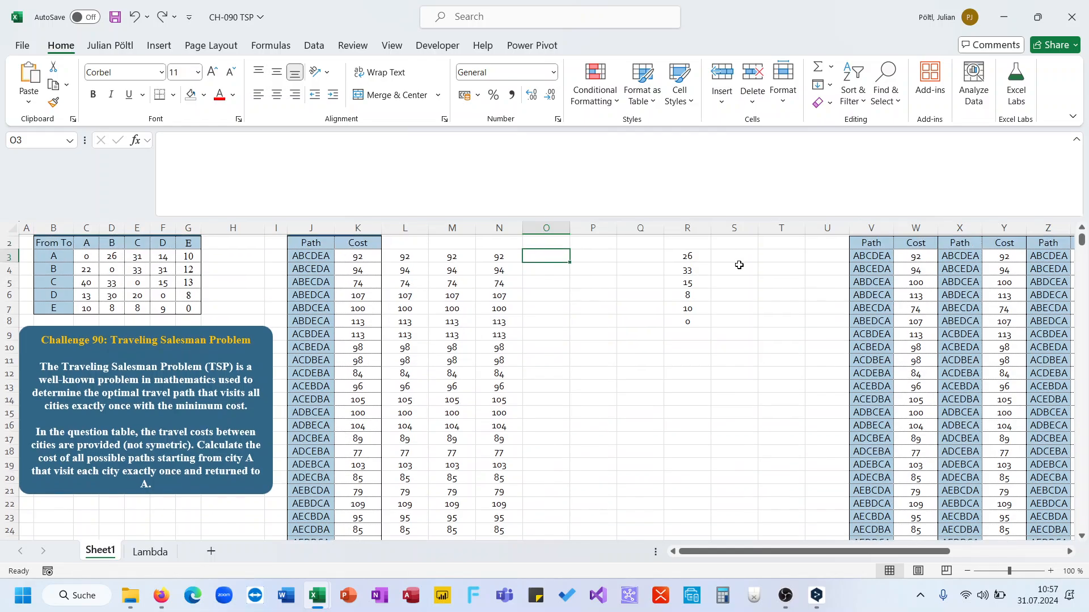
pyautogui.click(704, 257)
pyautogui.click(594, 188)
pyautogui.hotkey('ctrl', 'a')
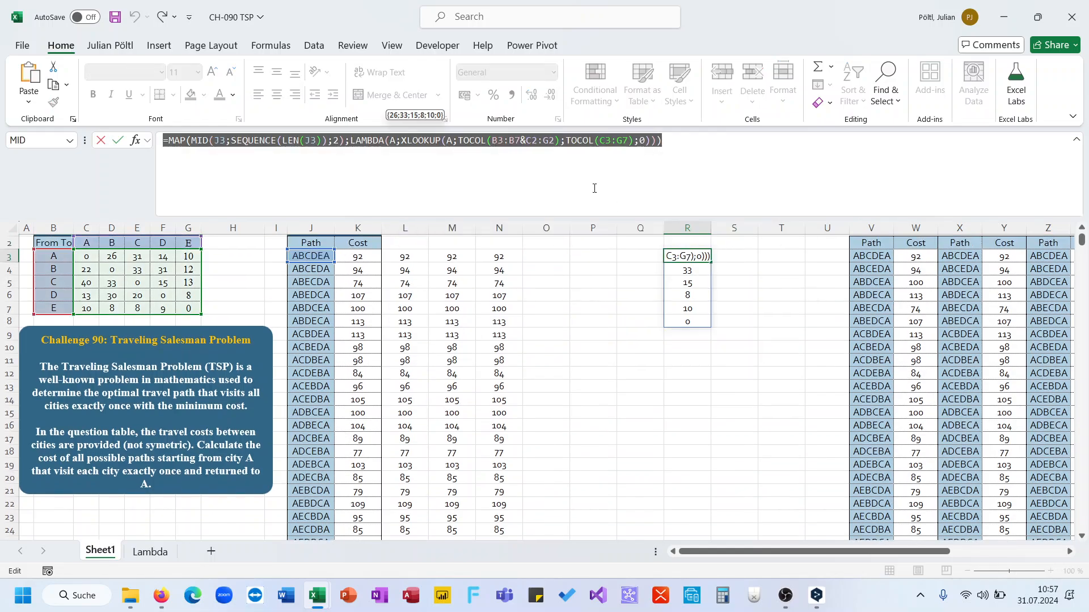
pyautogui.hotkey('ctrl', 'x')
pyautogui.hotkey('ctrl', 'v')
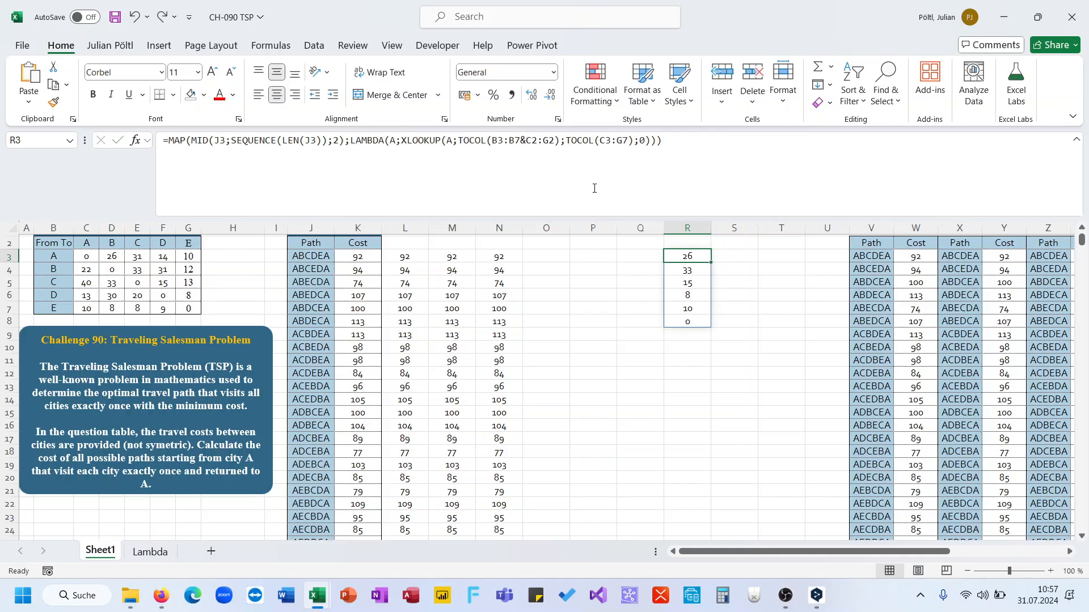
pyautogui.press('Left')
pyautogui.press('Left')
pyautogui.press('Left')
pyautogui.press('Left')
pyautogui.press('Left')
pyautogui.press('Left')
pyautogui.press('Left')
pyautogui.press('Left')
pyautogui.press('Left')
pyautogui.press('Left')
pyautogui.press('Left')
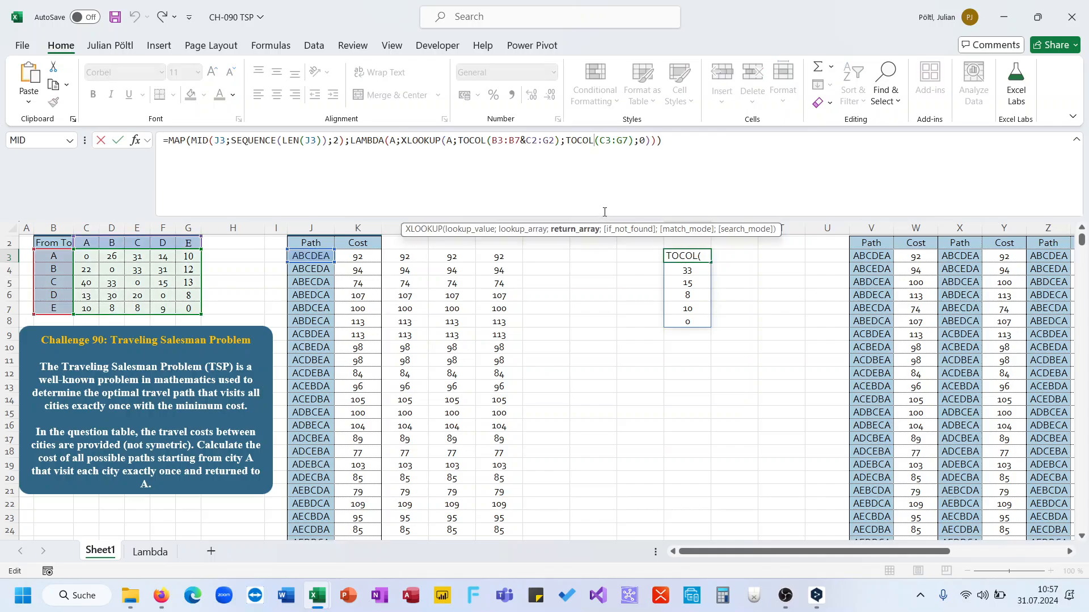
pyautogui.hotkey('ctrl', 'Return')
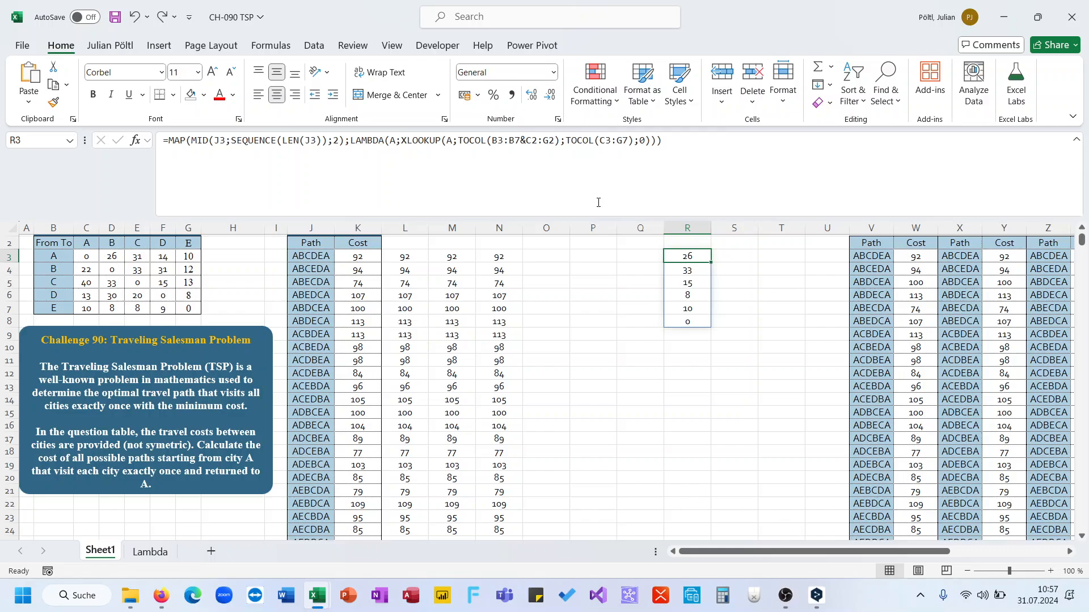
# Step: Undo the MAP edits in R3 and the cut of the Q3 pair-split formula
pyautogui.hotkey('ctrl', 'z')
pyautogui.hotkey('ctrl', 'z')
pyautogui.hotkey('ctrl', 'z')
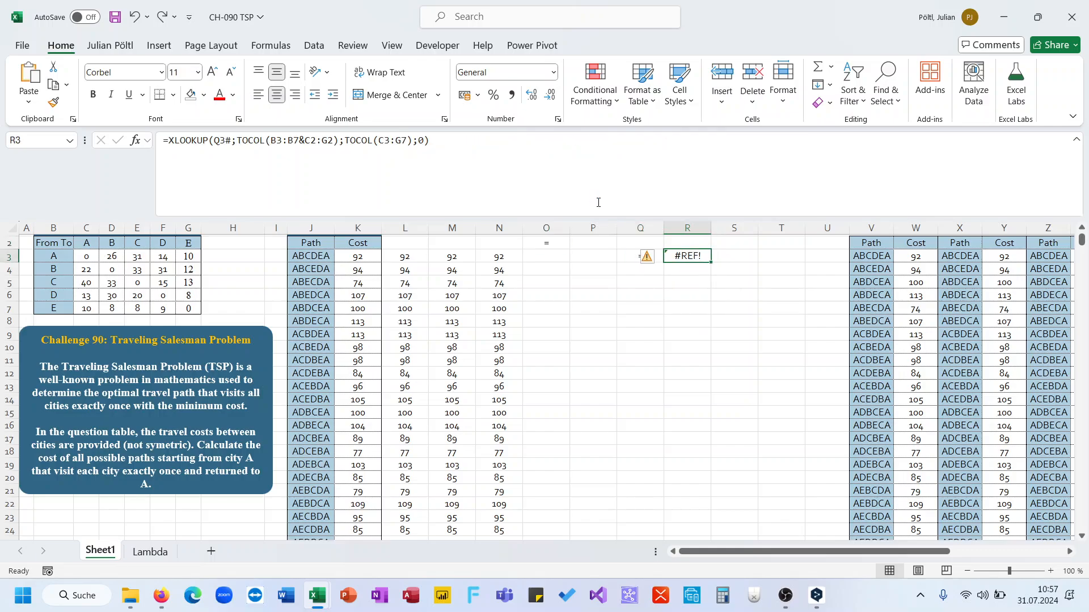
pyautogui.hotkey('ctrl', 'z')
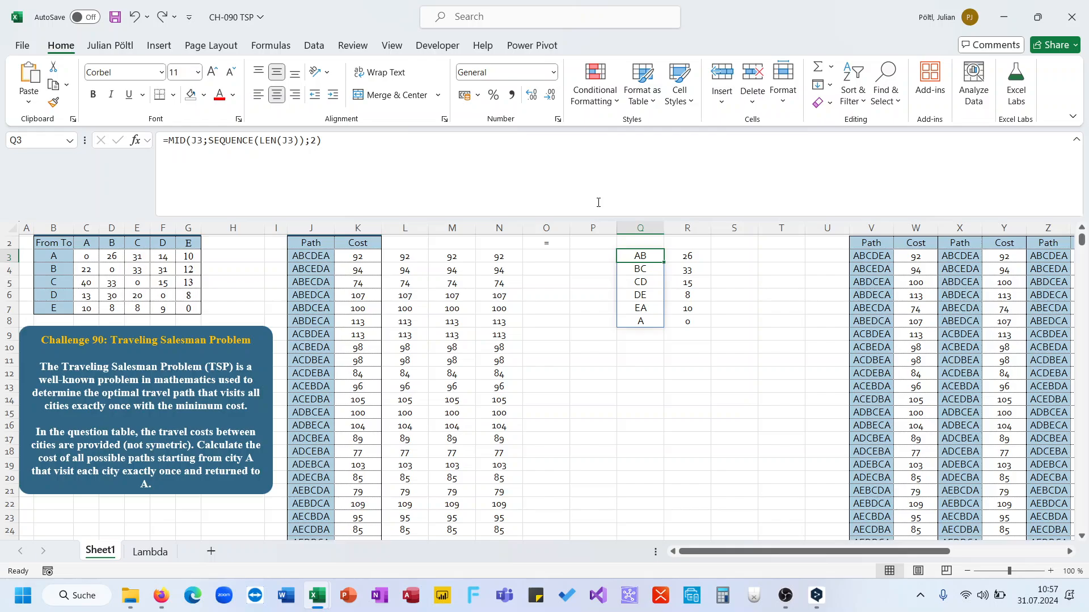
# Step: Replace Q3# in the R3 XLOOKUP with the copied MID(J3;SEQUENCE(LEN(J3));2) pair split
pyautogui.moveTo(320, 140); pyautogui.dragTo(170, 143)
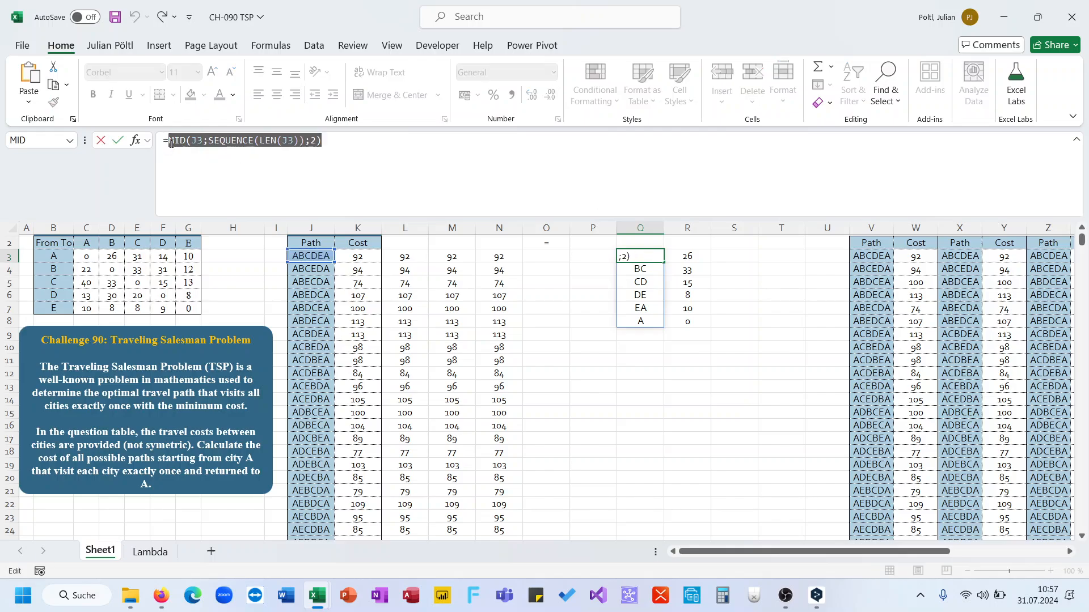
pyautogui.press('Tab')
pyautogui.doubleClick(219, 140)
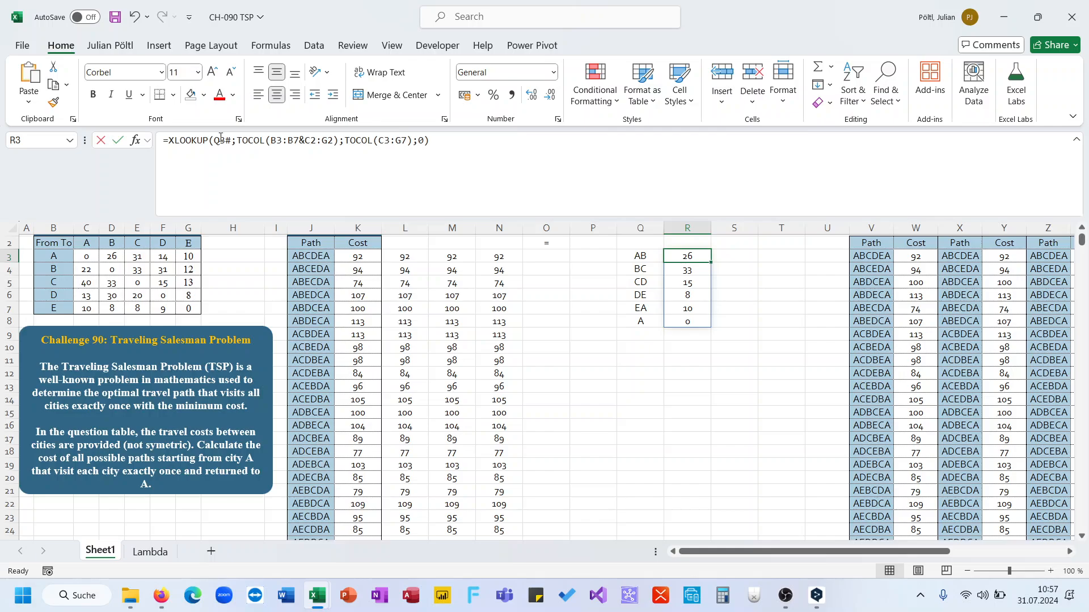
pyautogui.hotkey('ctrl', 'v')
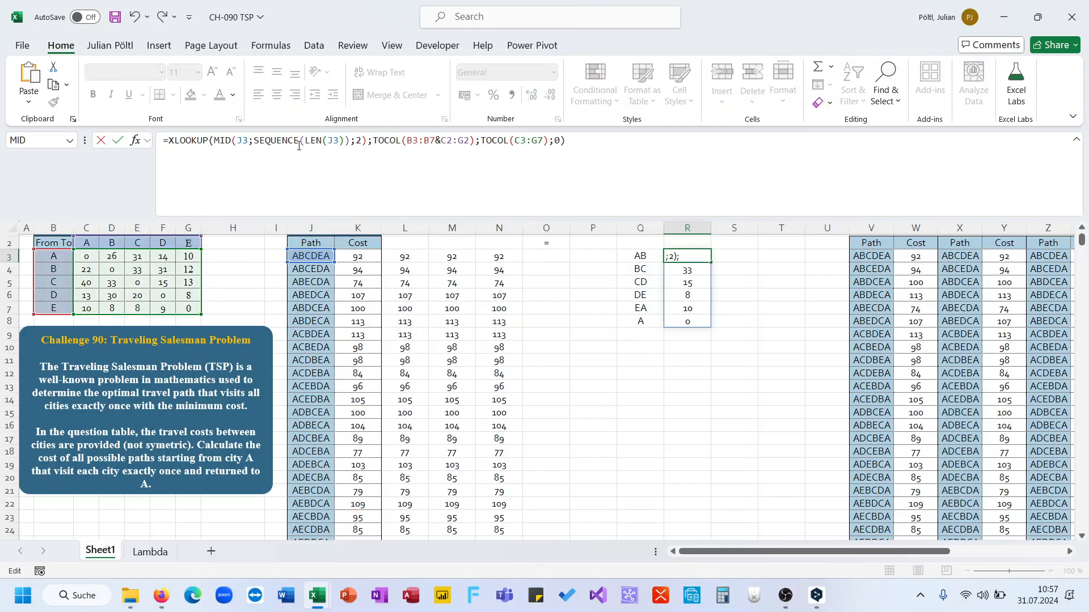
pyautogui.hotkey('ctrl', 'Return')
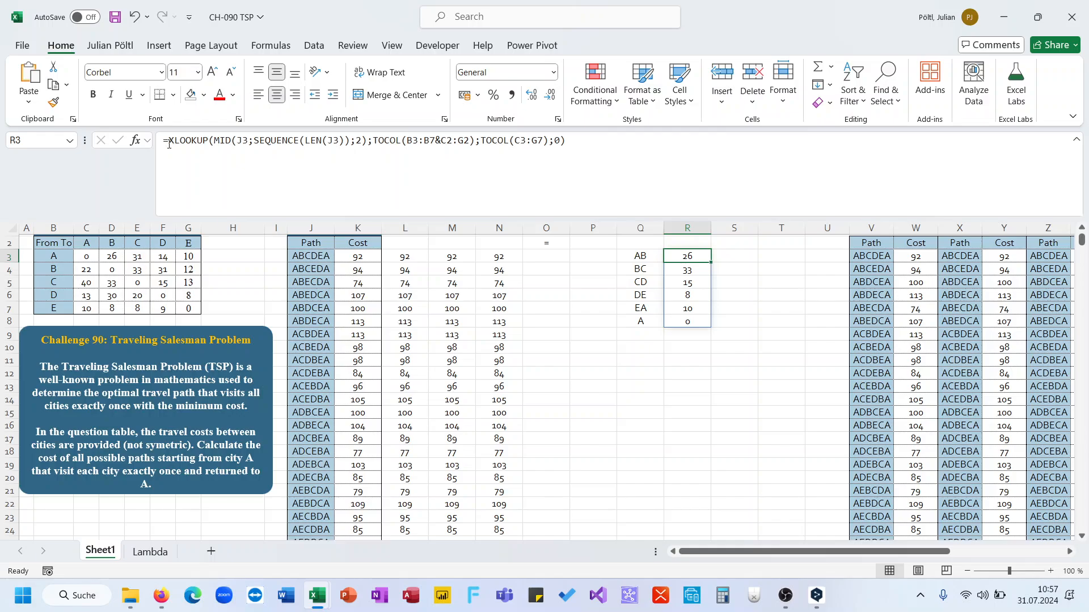
# Step: Wrap the R3 XLOOKUP formula in SUM to total the path cost
pyautogui.click(168, 142)
pyautogui.write('sum(')
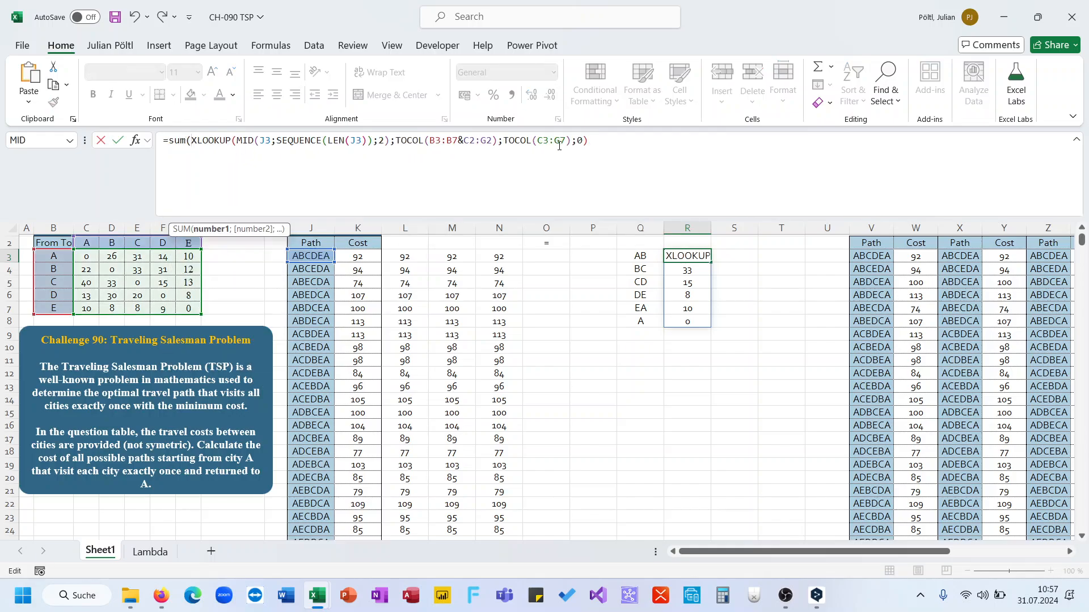
pyautogui.write(')')
pyautogui.hotkey('ctrl', 'Return')
pyautogui.click(572, 141)
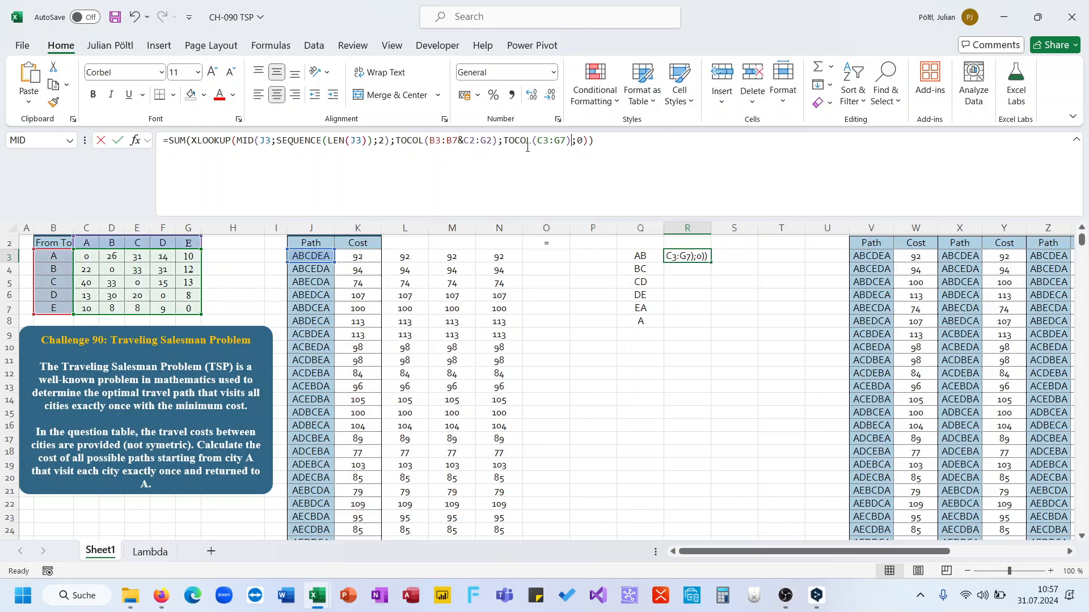
# Step: Start a MAP over the paths J3:J26 in O3 with a LAMBDA holding the pasted SUM-XLOOKUP formula
pyautogui.hotkey('ctrl', 'Return')
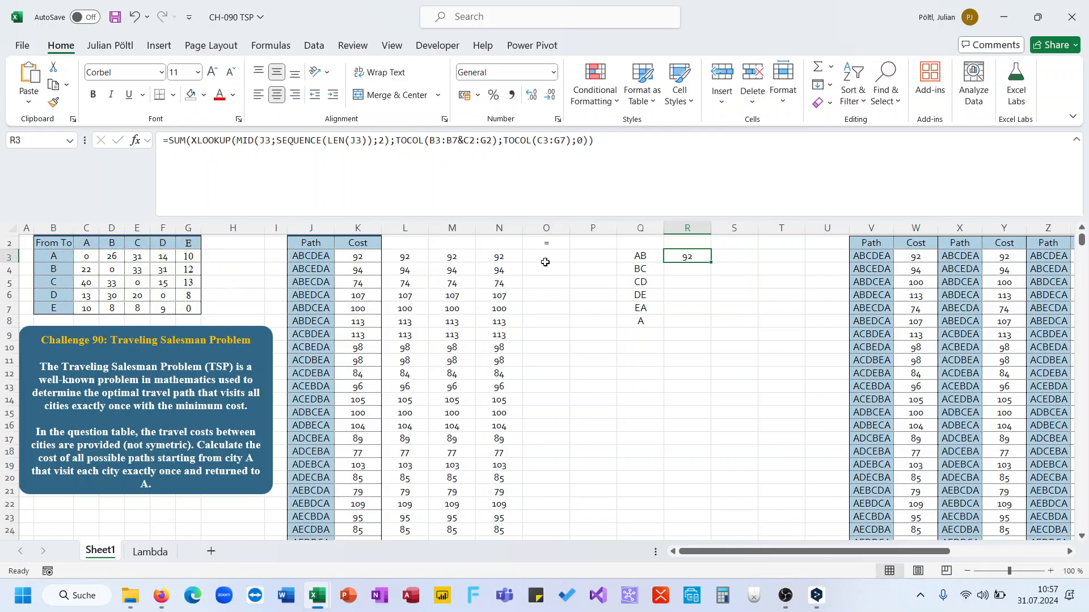
pyautogui.click(545, 262)
pyautogui.write('=Map(')
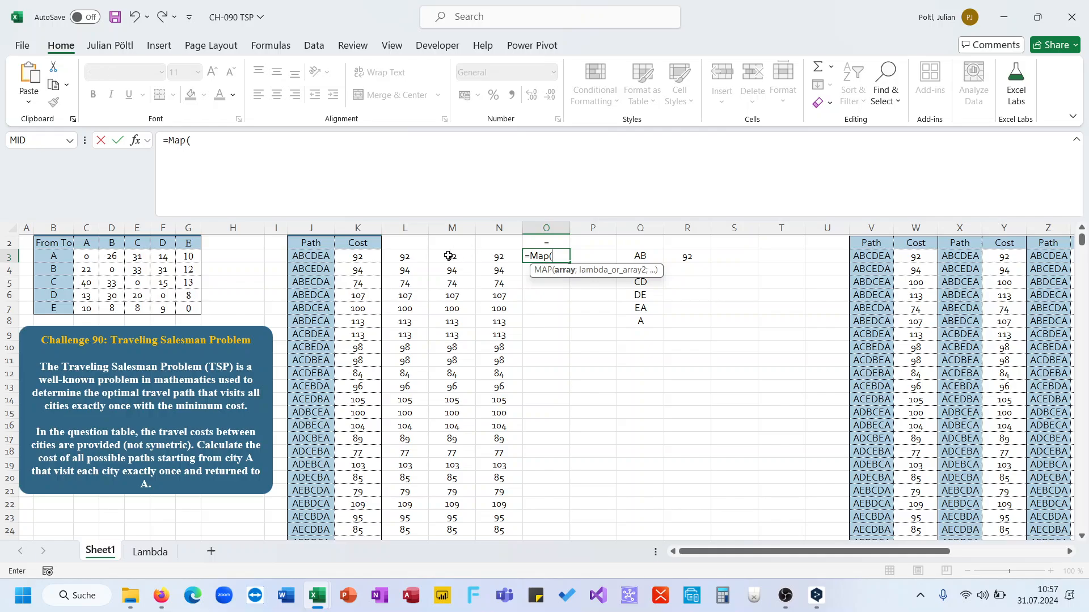
pyautogui.click(325, 256)
pyautogui.hotkey('ctrl', 'shift', 'Down')
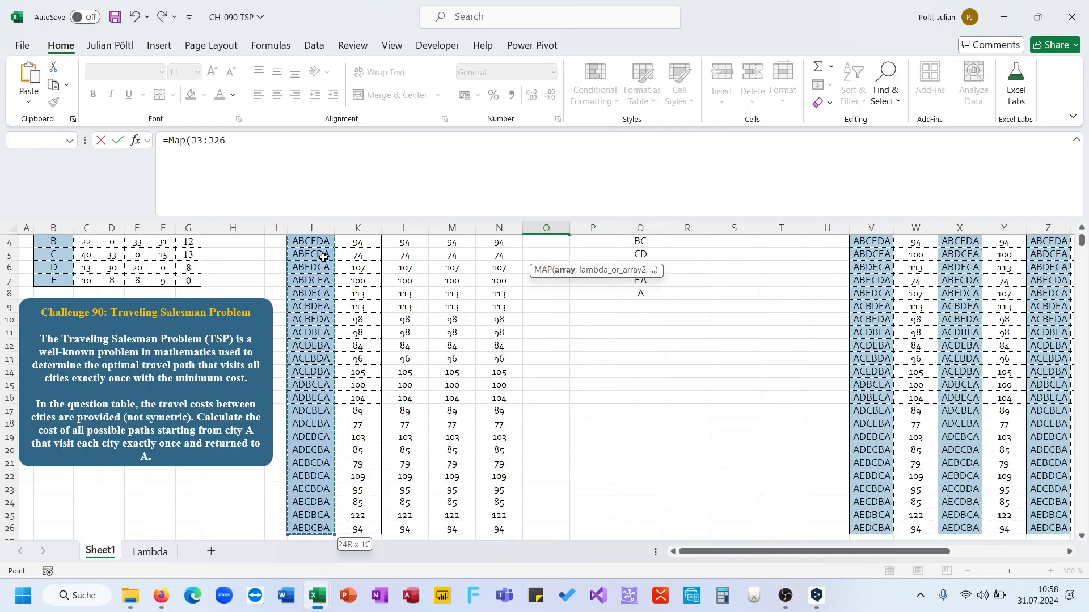
pyautogui.write(';LAMBDA(A')
pyautogui.hotkey('ctrl', 'v')
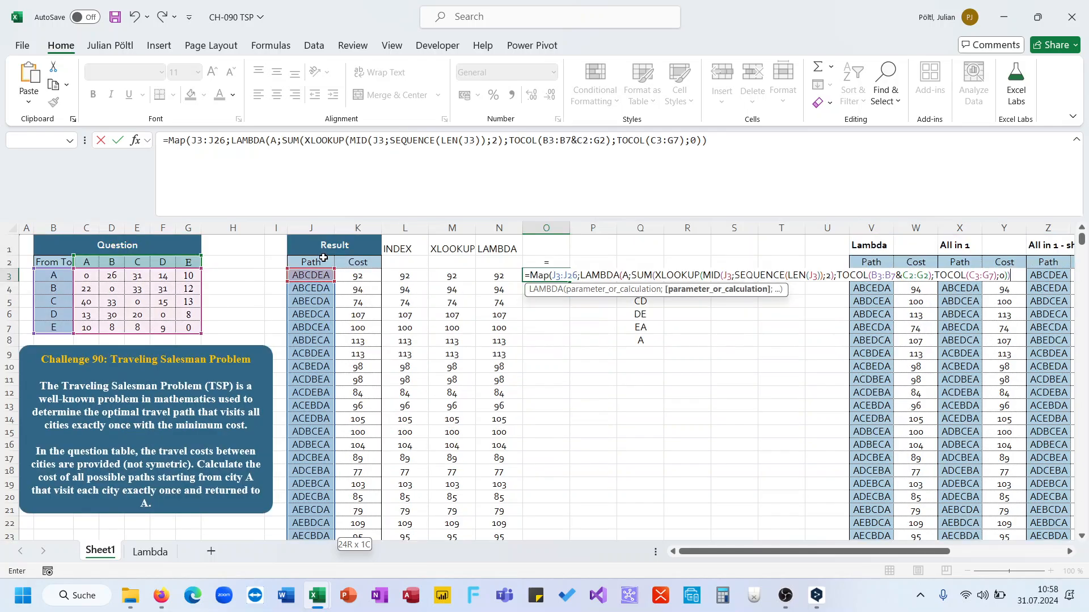
# Step: Name the LAMBDA parameter P, replace each J3 reference with p, and close the MAP formula
pyautogui.doubleClick(275, 141)
pyautogui.write('P')
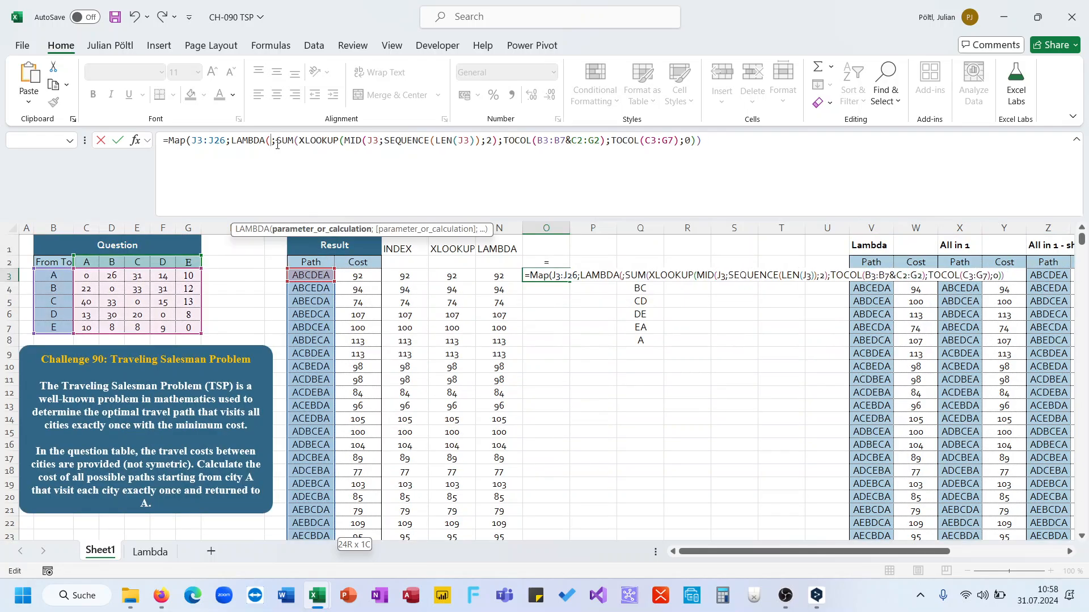
pyautogui.doubleClick(376, 141)
pyautogui.write('p')
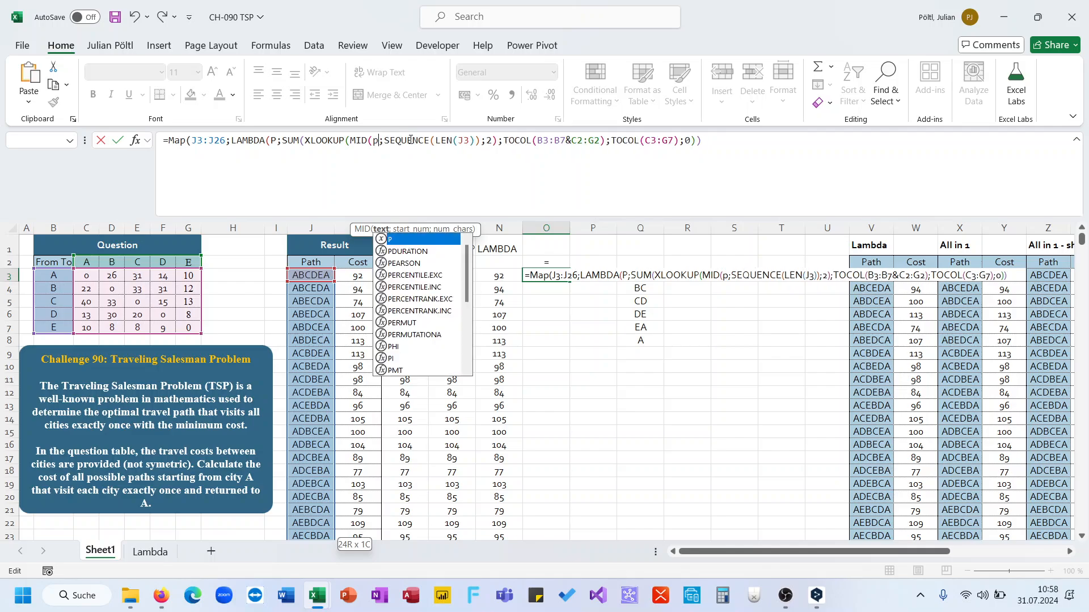
pyautogui.doubleClick(463, 141)
pyautogui.write('p')
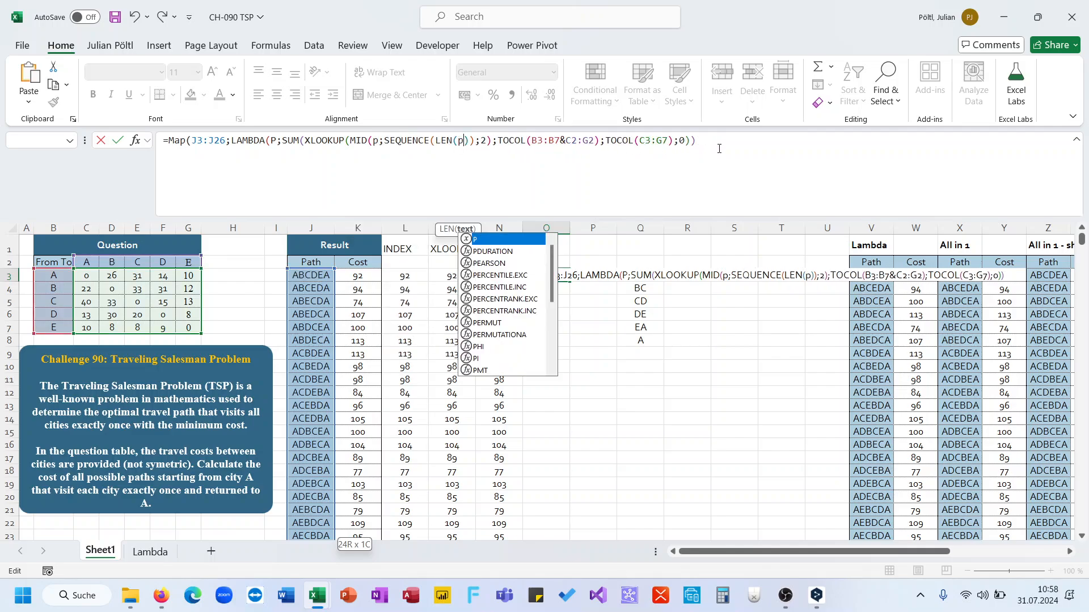
pyautogui.click(719, 149)
pyautogui.write('))')
pyautogui.hotkey('ctrl', 'Return')
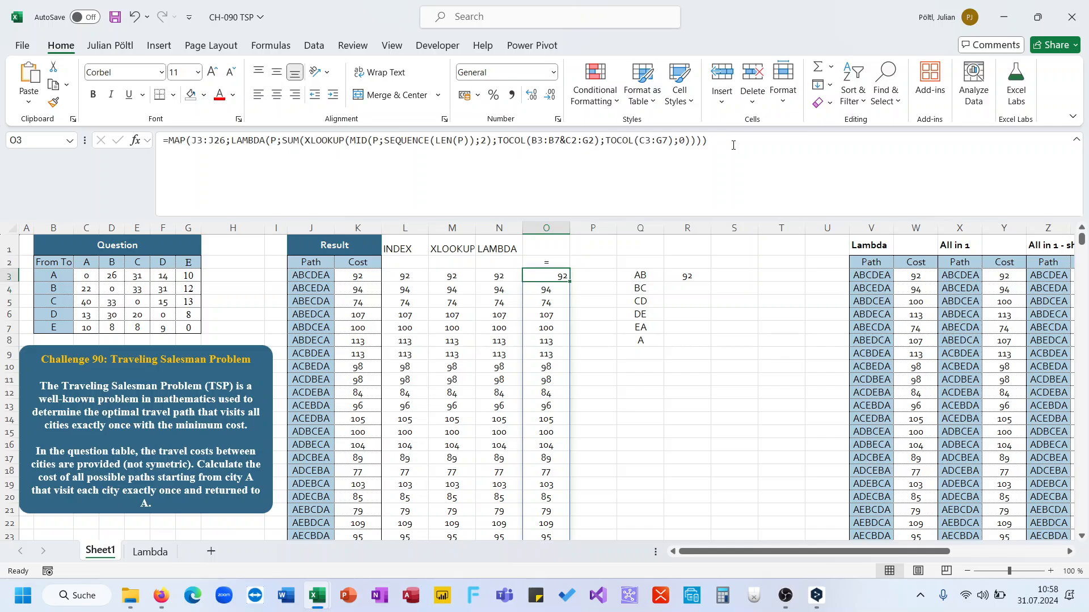
# Step: Clear the helper columns Q and R
pyautogui.press('Up')
pyautogui.press('Down')
pyautogui.hotkey('ctrl', 'Down')
pyautogui.hotkey('ctrl', 'Up')
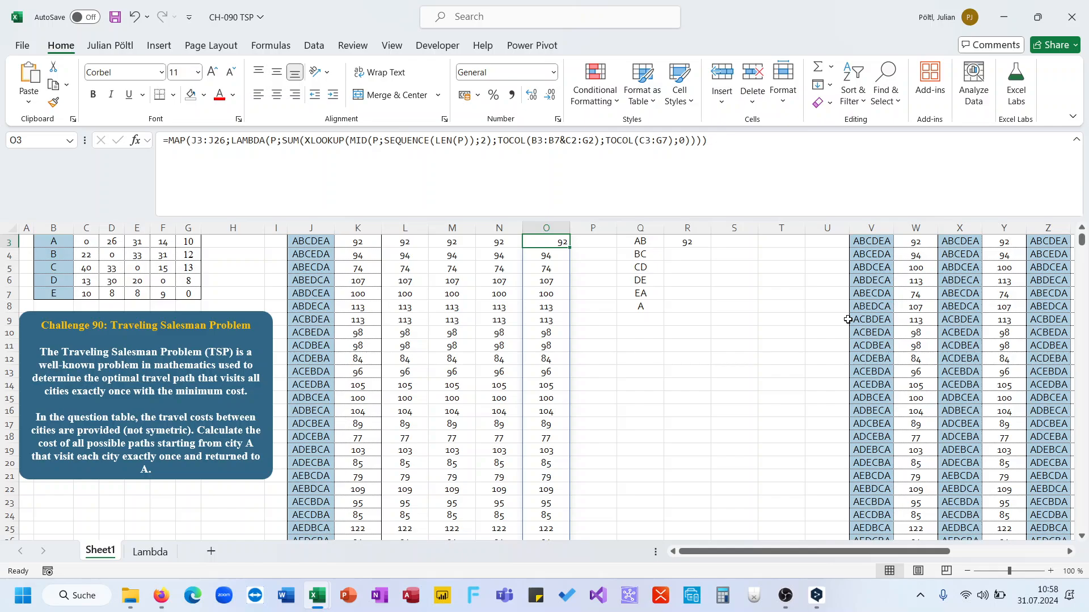
pyautogui.scroll(1, 621, 280)
pyautogui.moveTo(652, 231); pyautogui.dragTo(688, 231)
pyautogui.press('Delete')
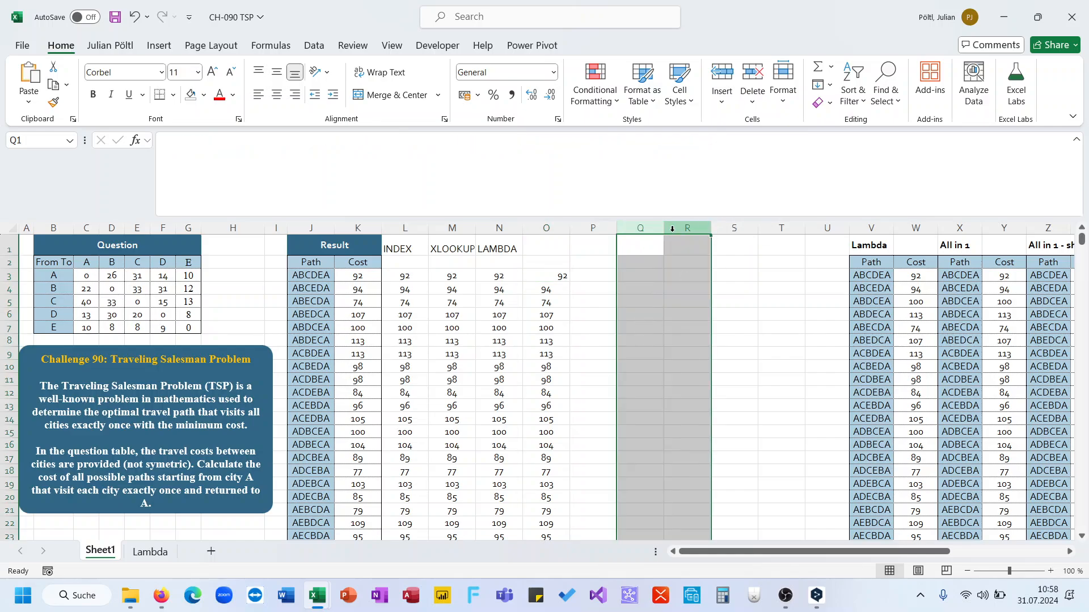
# Step: Enter L_Flatten2DTableintoColumns(B2:G7) in Q2 to flatten the cost table
pyautogui.click(629, 267)
pyautogui.write('=Lam')
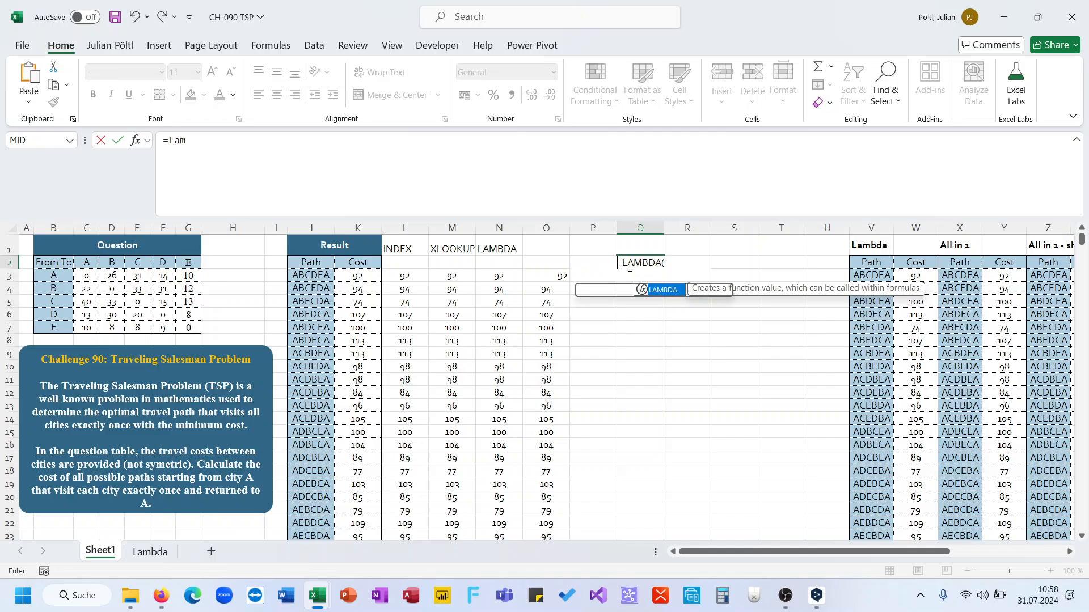
pyautogui.press('Tab')
pyautogui.press('BackSpace')
pyautogui.press('BackSpace')
pyautogui.press('BackSpace')
pyautogui.press('BackSpace')
pyautogui.press('BackSpace')
pyautogui.press('BackSpace')
pyautogui.press('BackSpace')
pyautogui.write('fl')
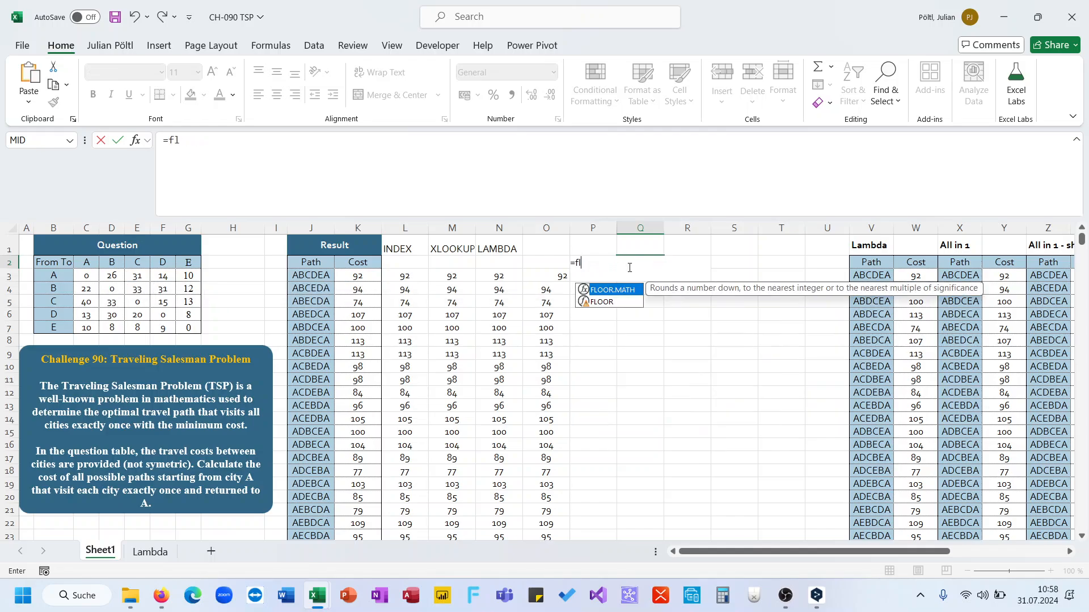
pyautogui.write('attena2DTableintoColumns(')
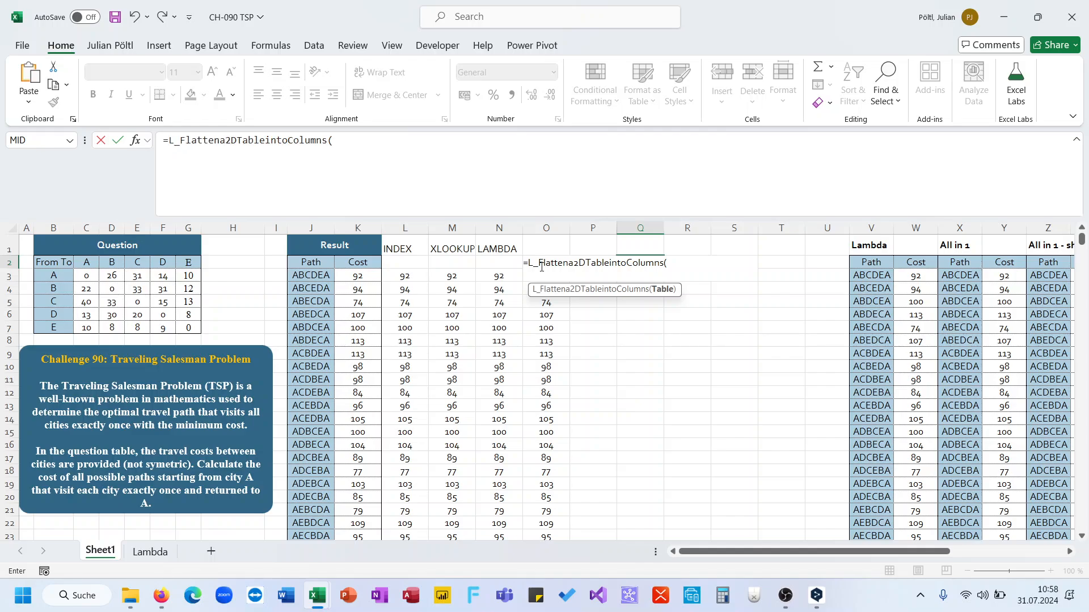
pyautogui.moveTo(64, 262); pyautogui.dragTo(181, 328)
pyautogui.press('Return')
pyautogui.press('Up')
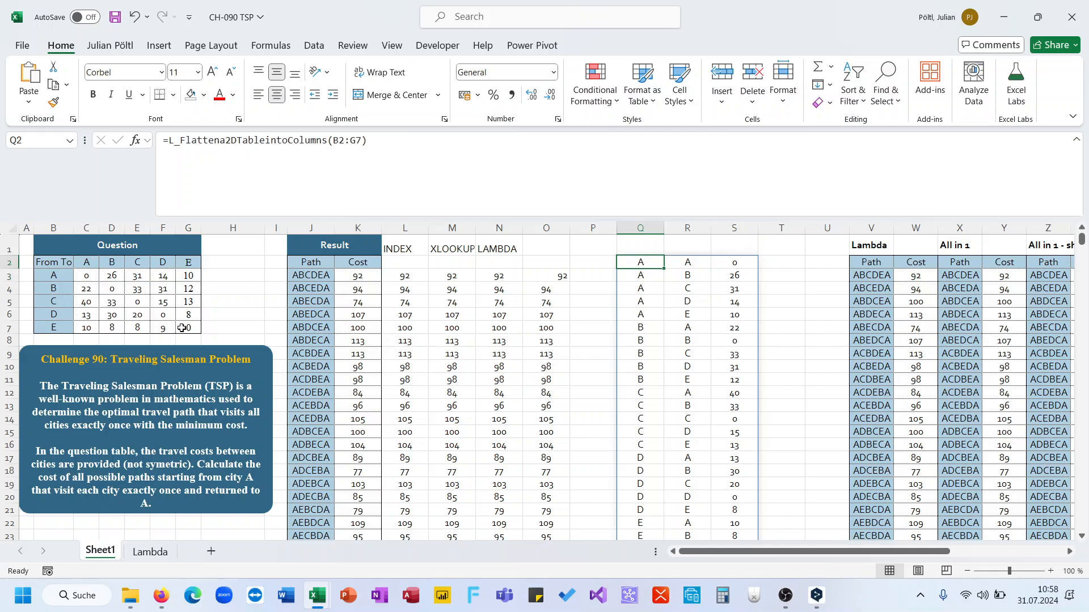
# Step: Replace the Q2 formula with L_Flatten2DTableintoColumns_UnPivot_Advanced(B2:G7)
pyautogui.write('=fl')
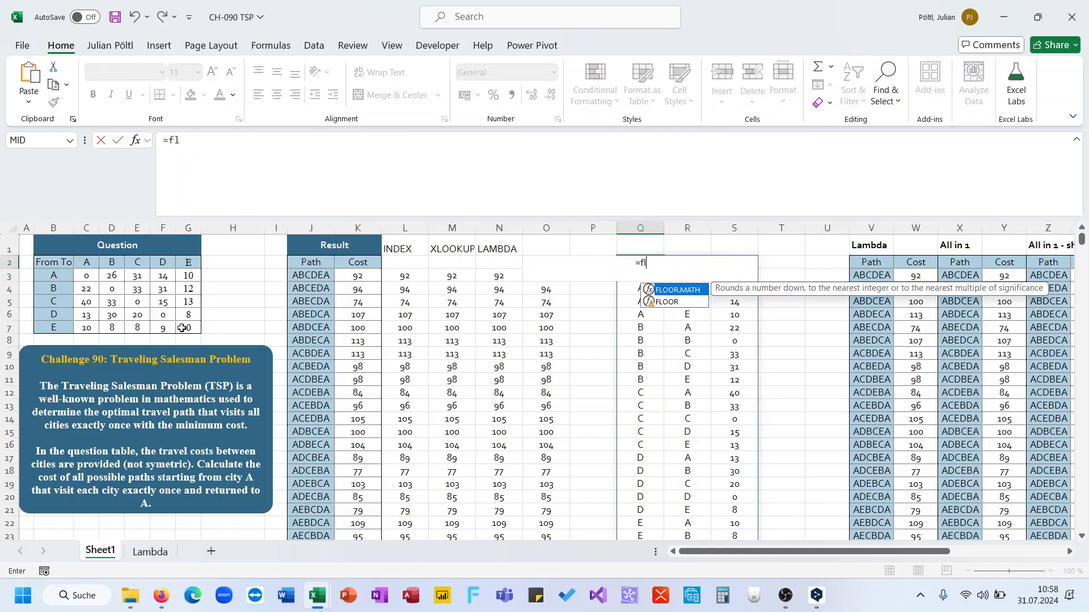
pyautogui.write('a')
pyautogui.press('Down')
pyautogui.press('Tab')
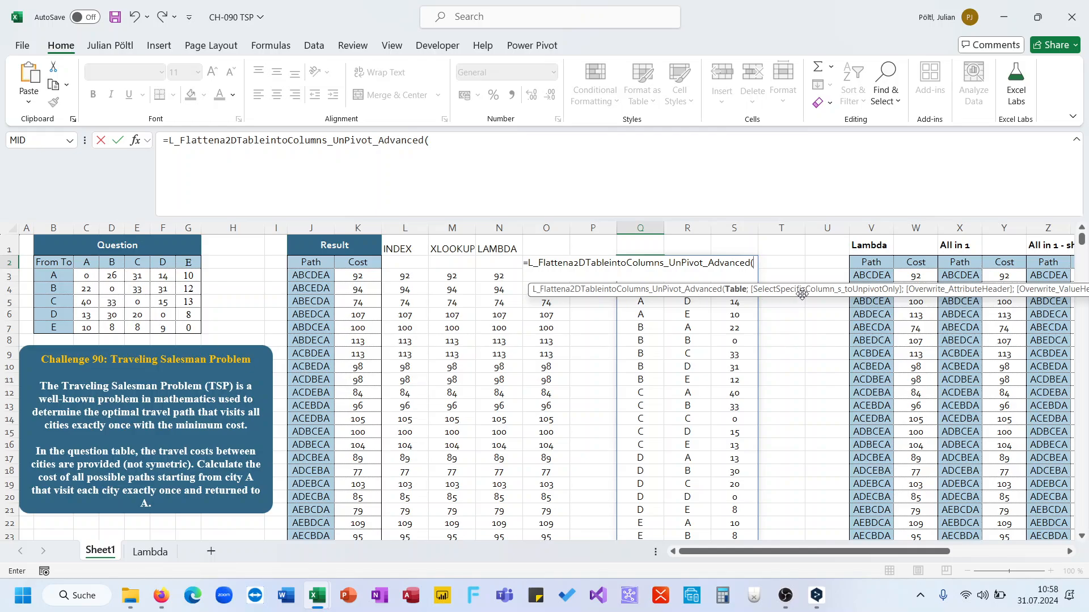
pyautogui.moveTo(54, 275); pyautogui.dragTo(163, 302)
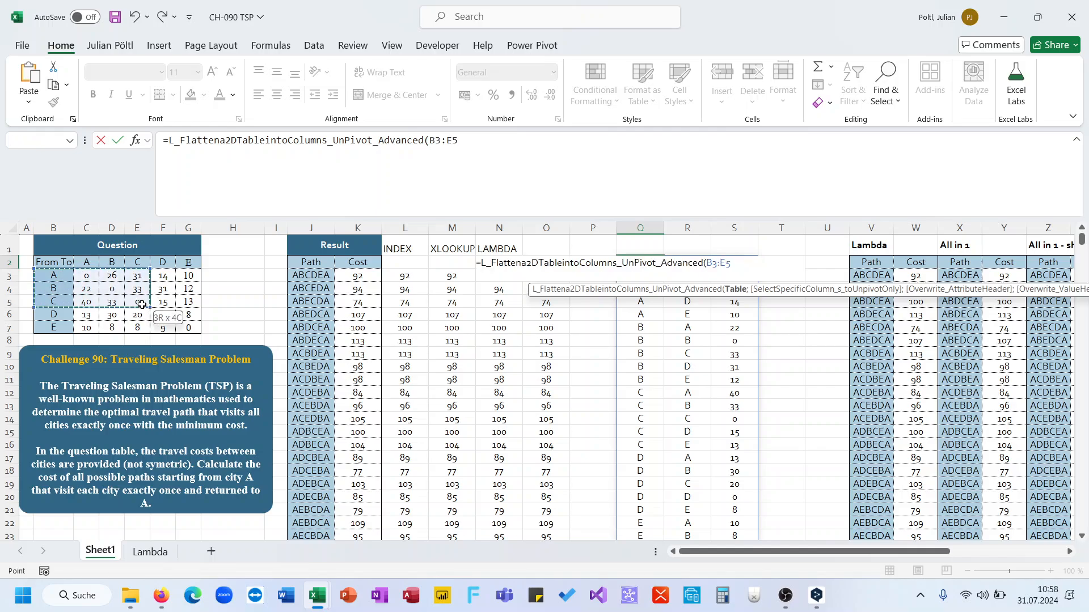
pyautogui.moveTo(52, 263); pyautogui.dragTo(186, 327)
pyautogui.press('Return')
pyautogui.press('Up')
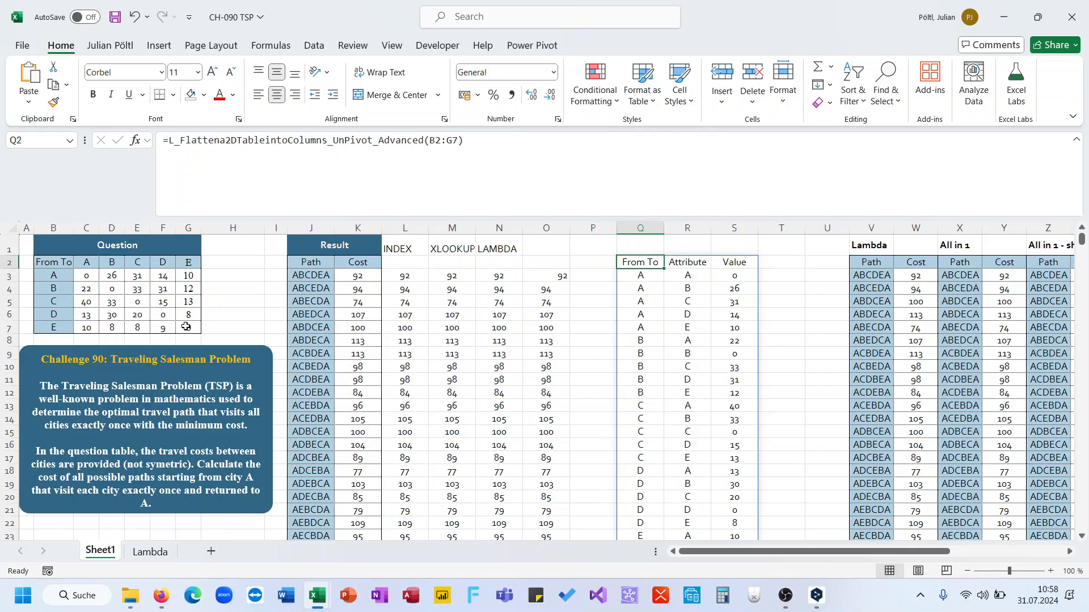
# Step: Delete the unpivot formula from Q2
pyautogui.hotkey('ctrl', 'Down')
pyautogui.hotkey('ctrl', 'Up')
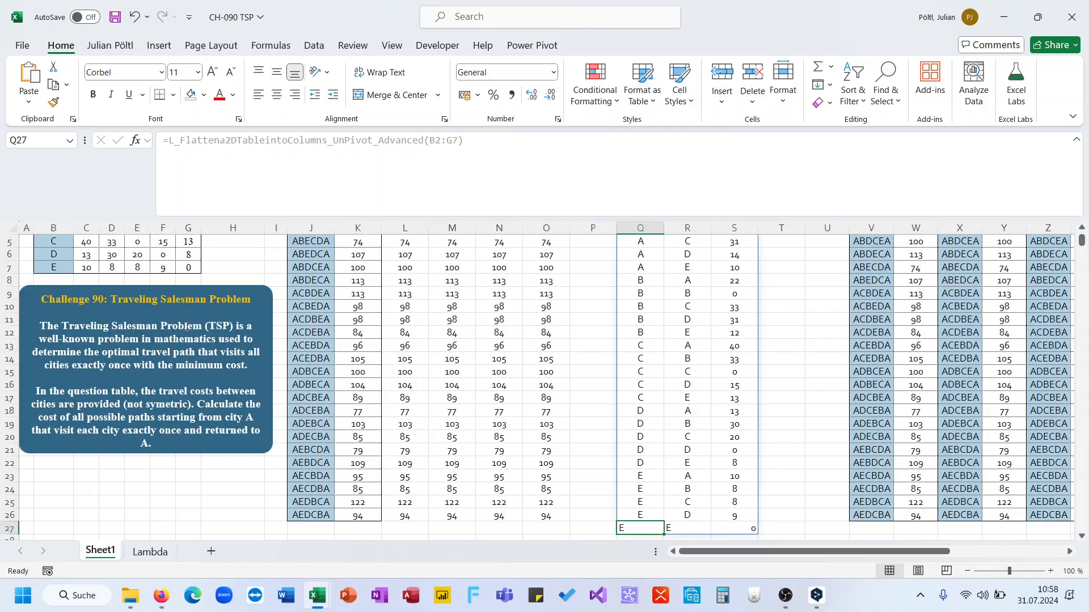
pyautogui.press('Up')
pyautogui.press('Down')
pyautogui.press('Down')
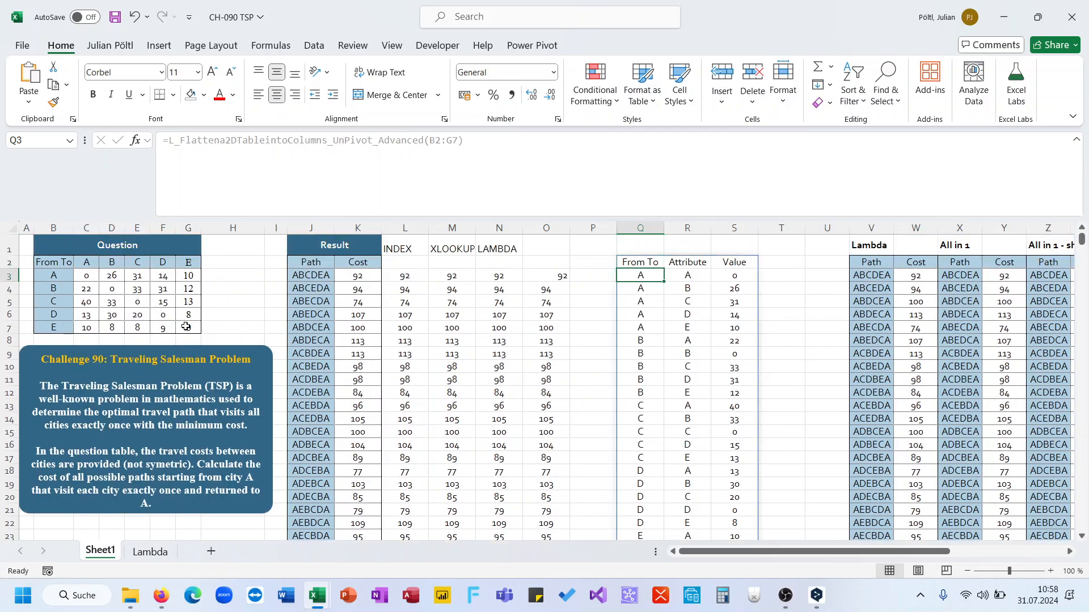
pyautogui.hotkey('ctrl', 'Down')
pyautogui.hotkey('ctrl', 'Up')
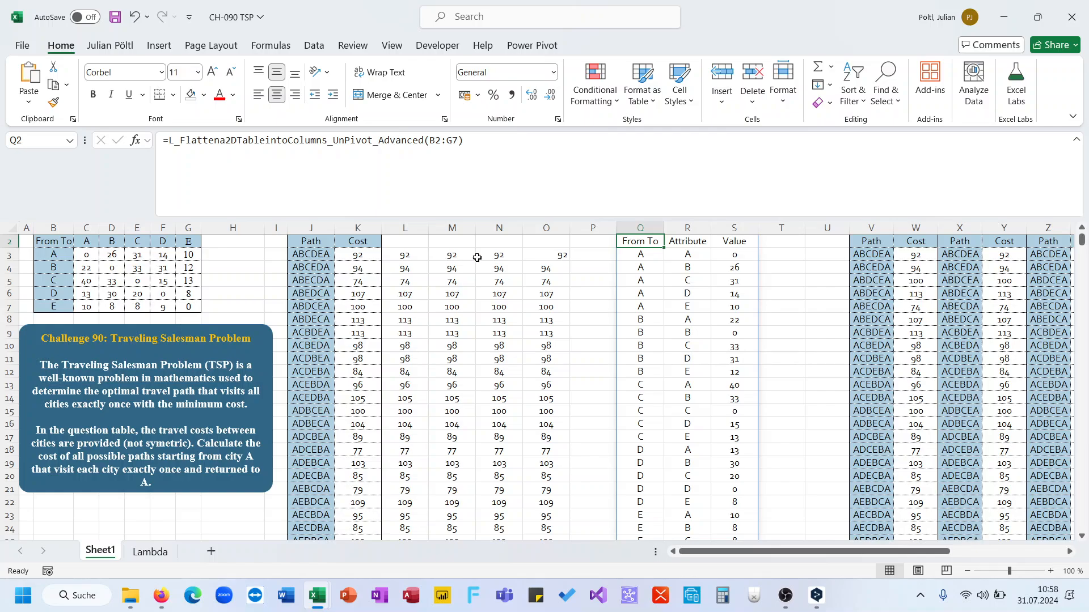
pyautogui.click(647, 256)
pyautogui.moveTo(647, 256); pyautogui.dragTo(675, 424)
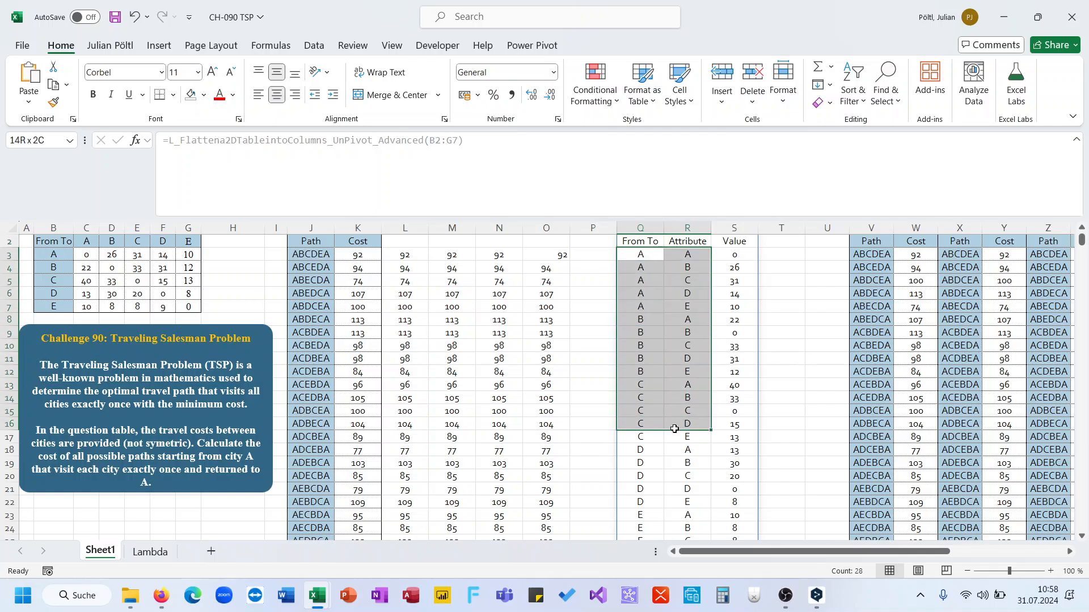
pyautogui.click(643, 243)
pyautogui.press('Delete')
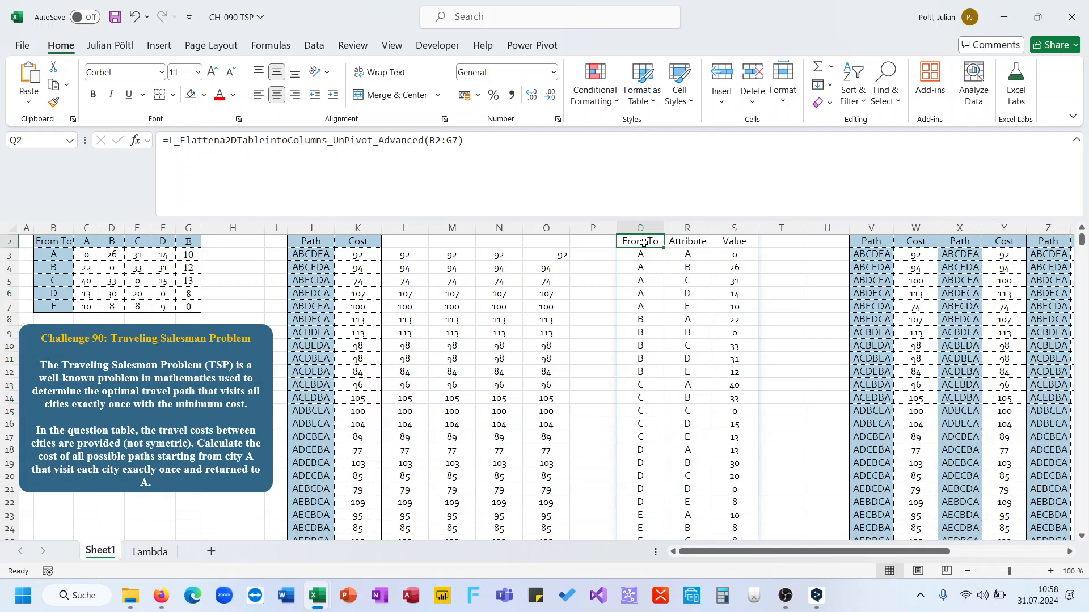
# Step: Label the O1 column header Flatten
pyautogui.click(544, 257)
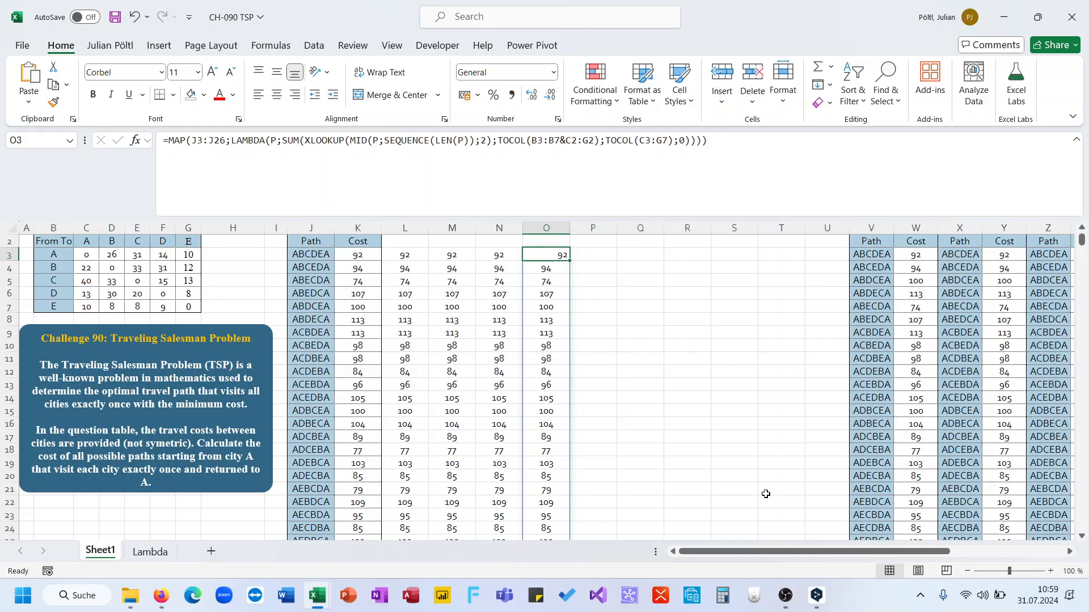
pyautogui.scroll(1, 643, 407)
pyautogui.click(537, 244)
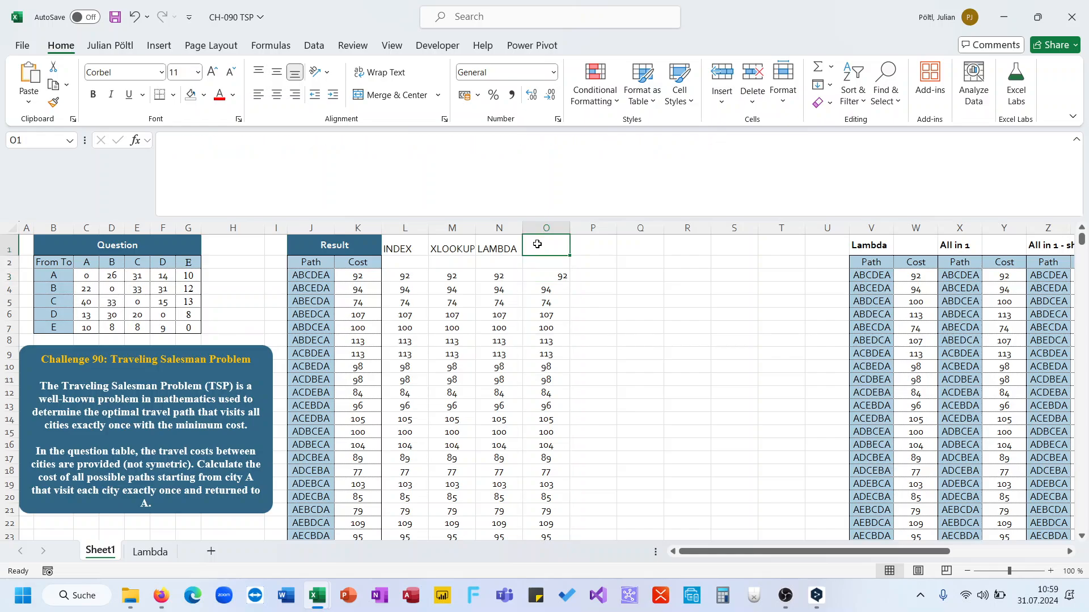
pyautogui.write('Flatten')
pyautogui.press('Return')
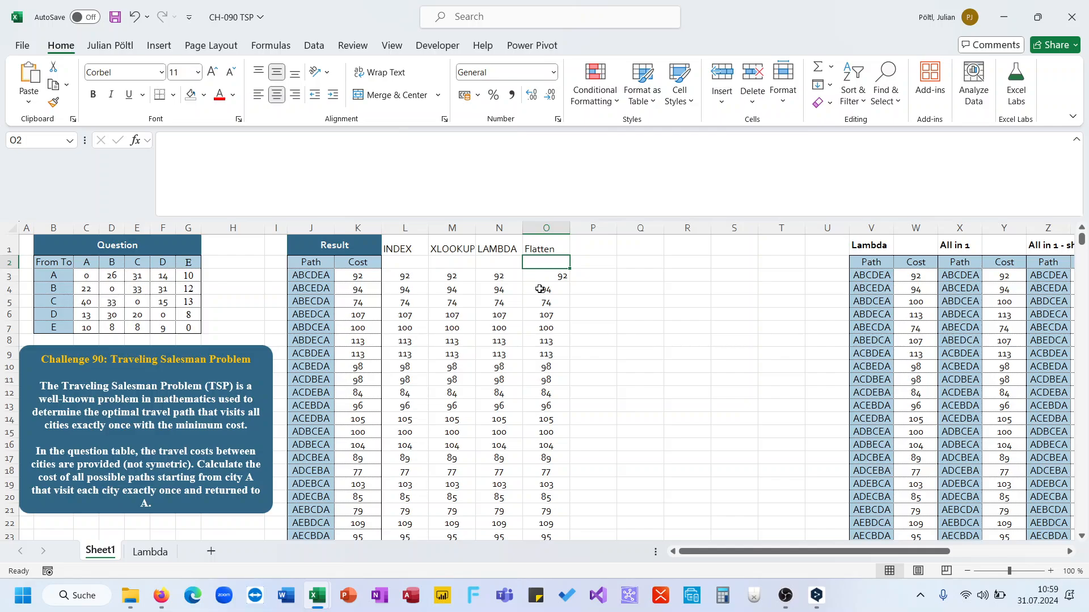
# Step: Copy the formatting of N3 onto O3 with Format Painter
pyautogui.click(512, 279)
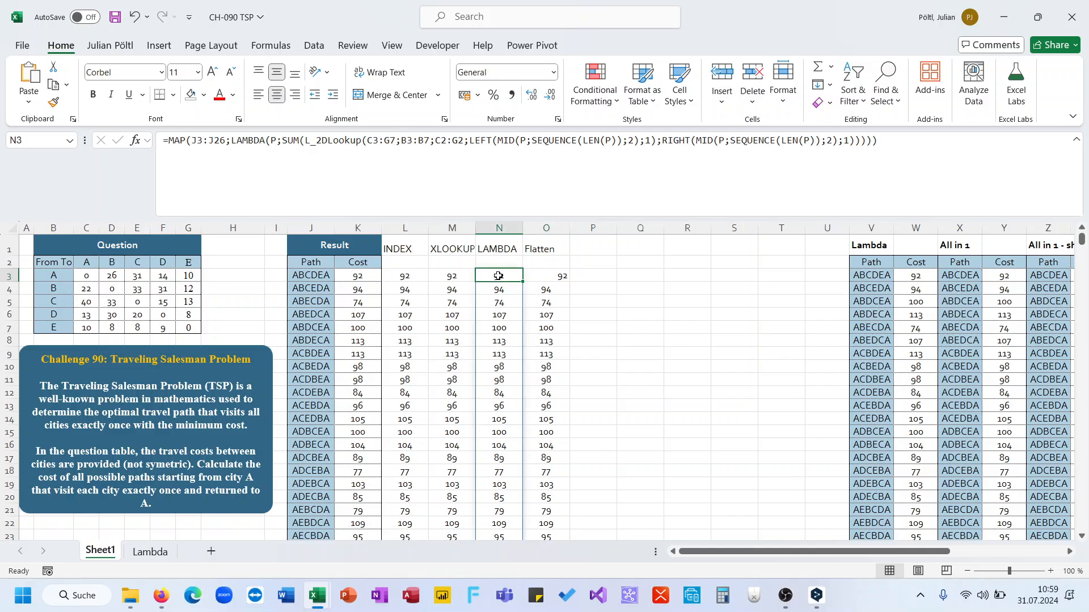
pyautogui.click(53, 102)
pyautogui.click(553, 276)
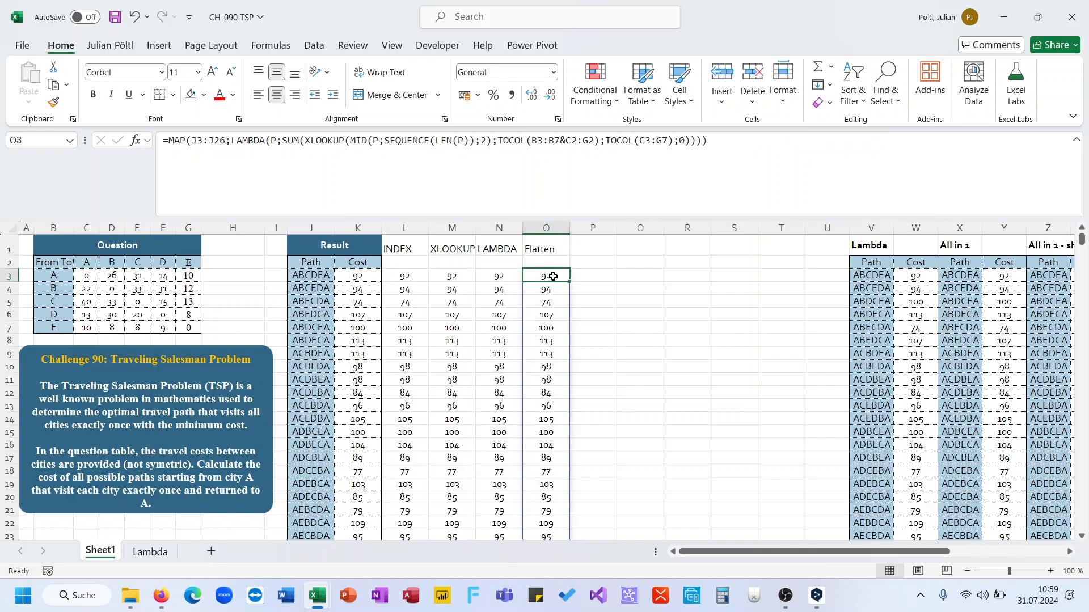